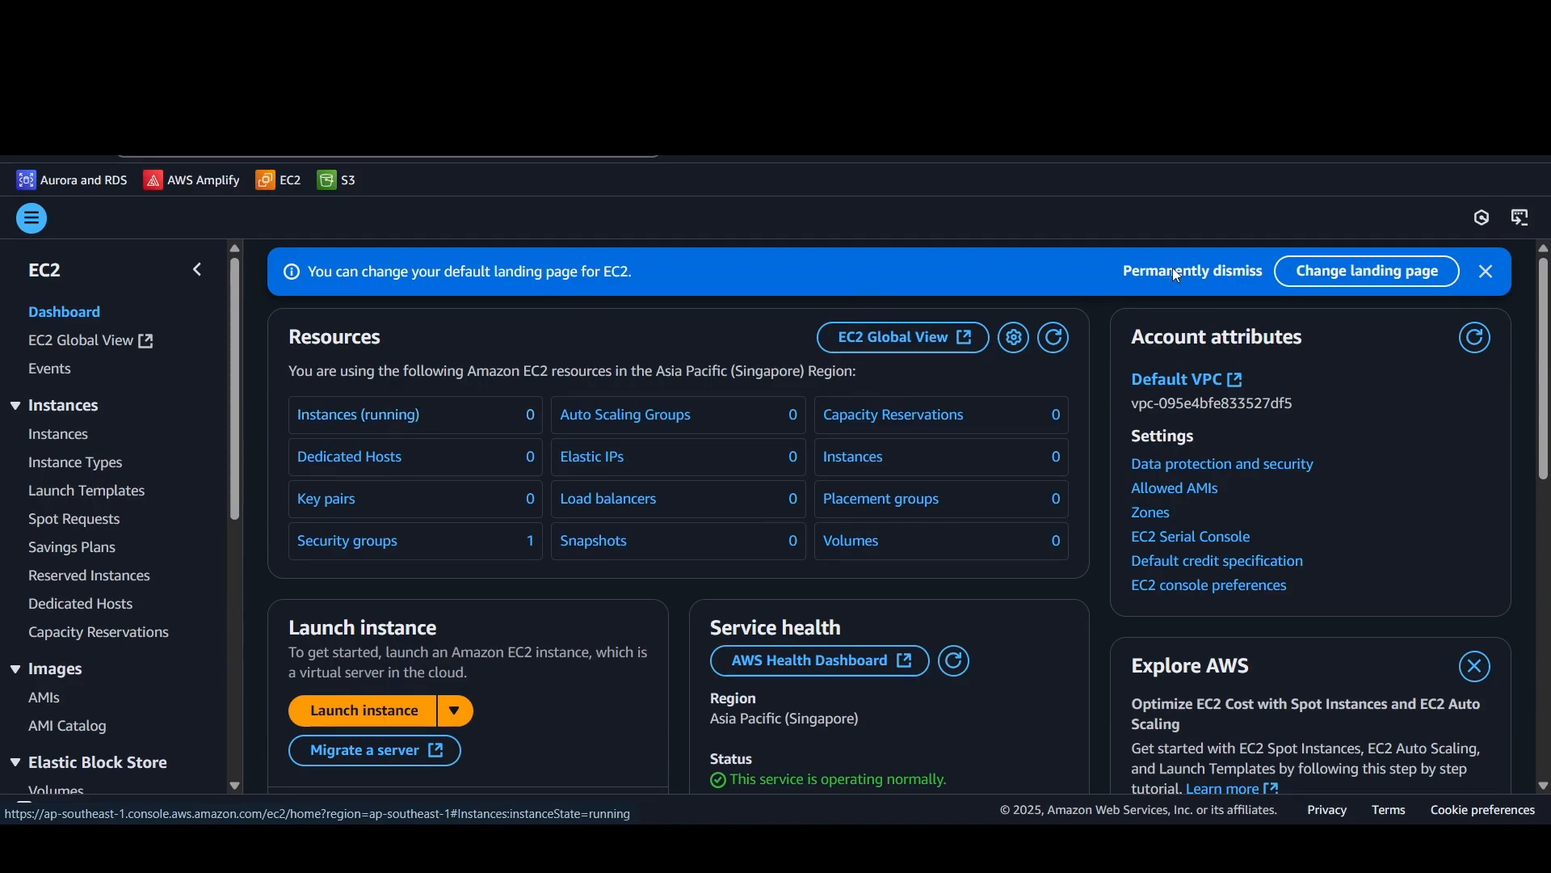
Step: Dismiss the notice about the default landing page and look over the EC2 dashboard
click(1497, 273)
scroll(816, 509, down, 10)
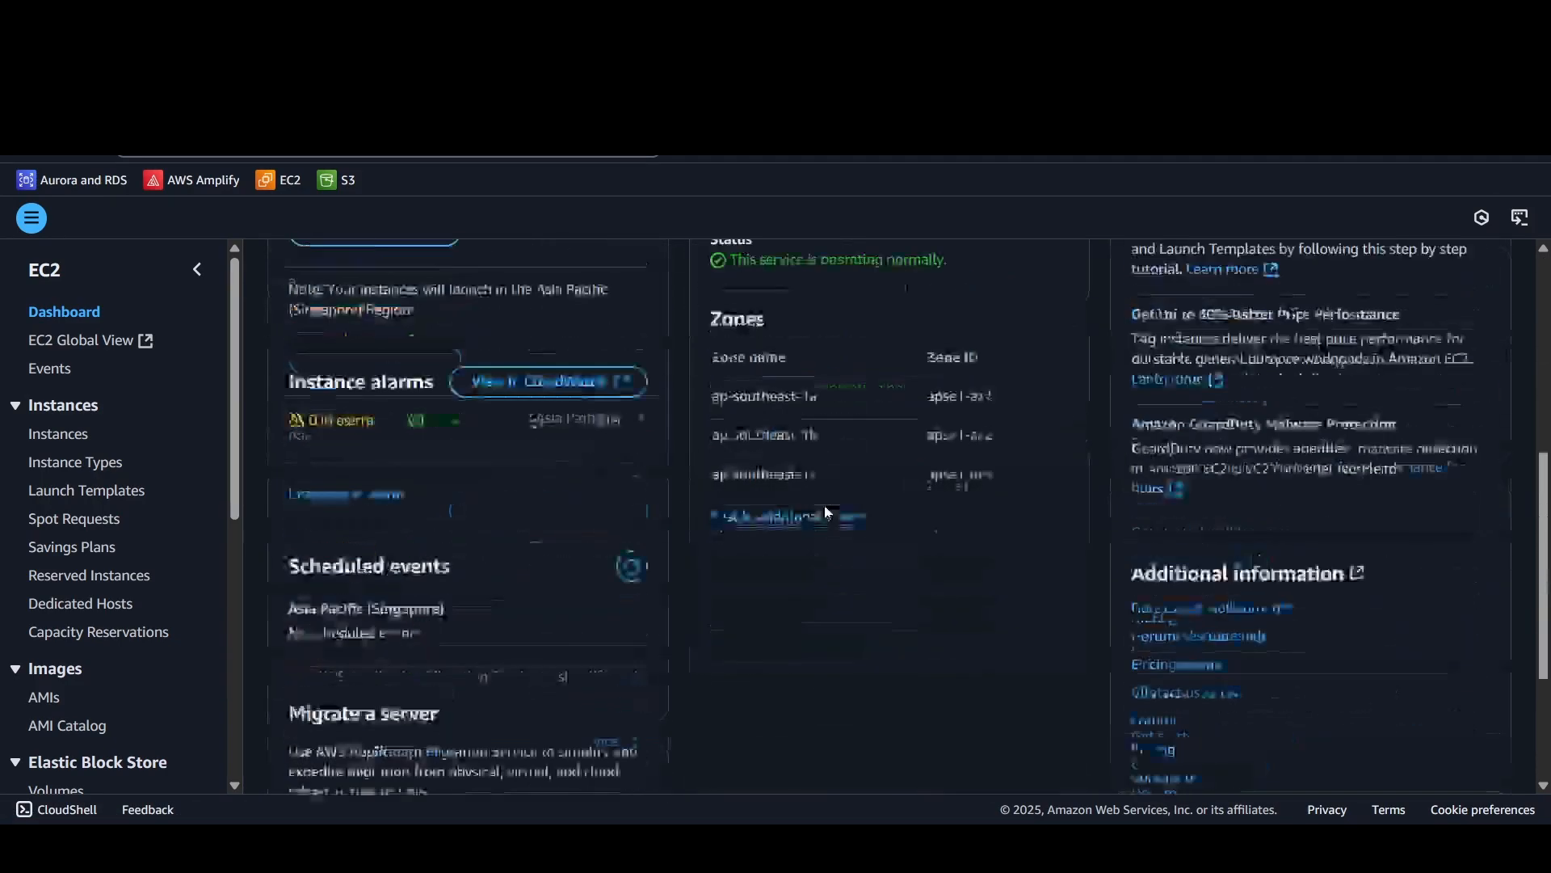
scroll(812, 517, up, 10)
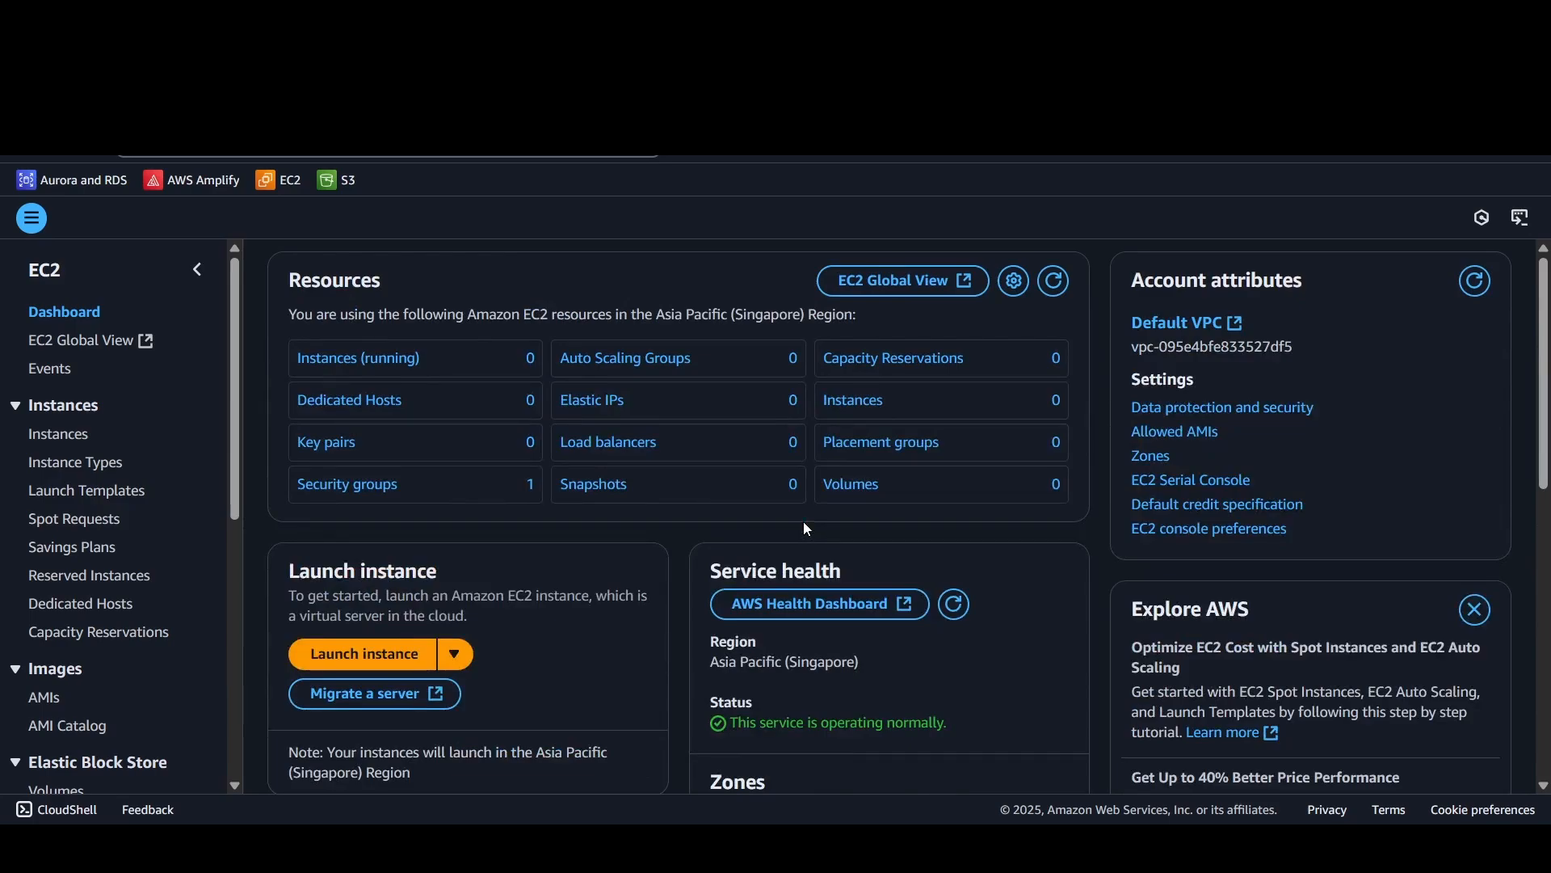
Step: Open the list of running instances and remove the instance state filter to view all instances
click(405, 368)
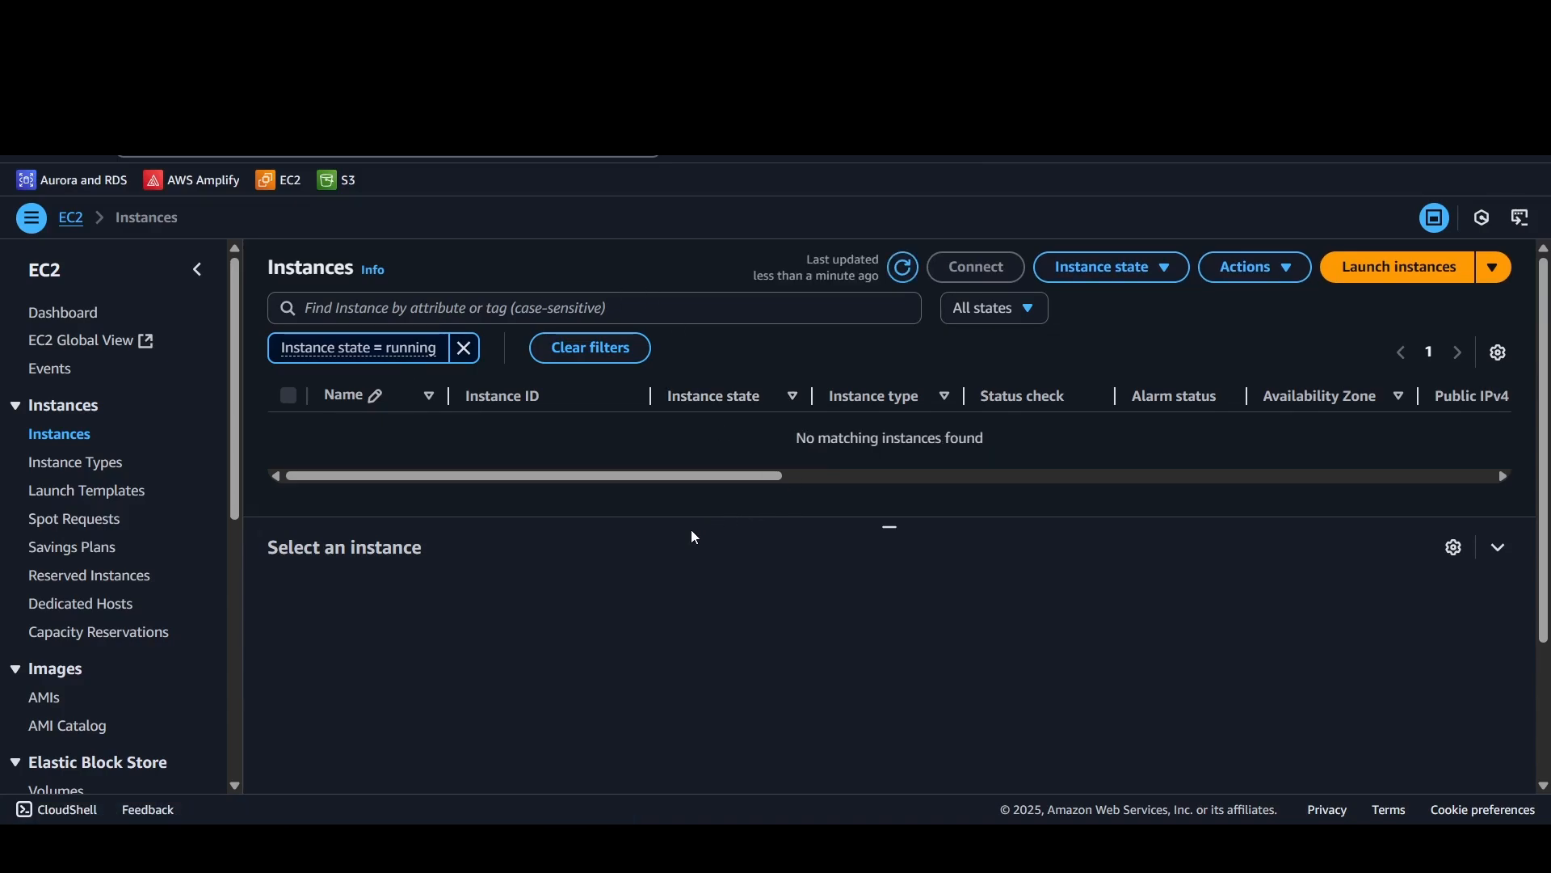
click(465, 348)
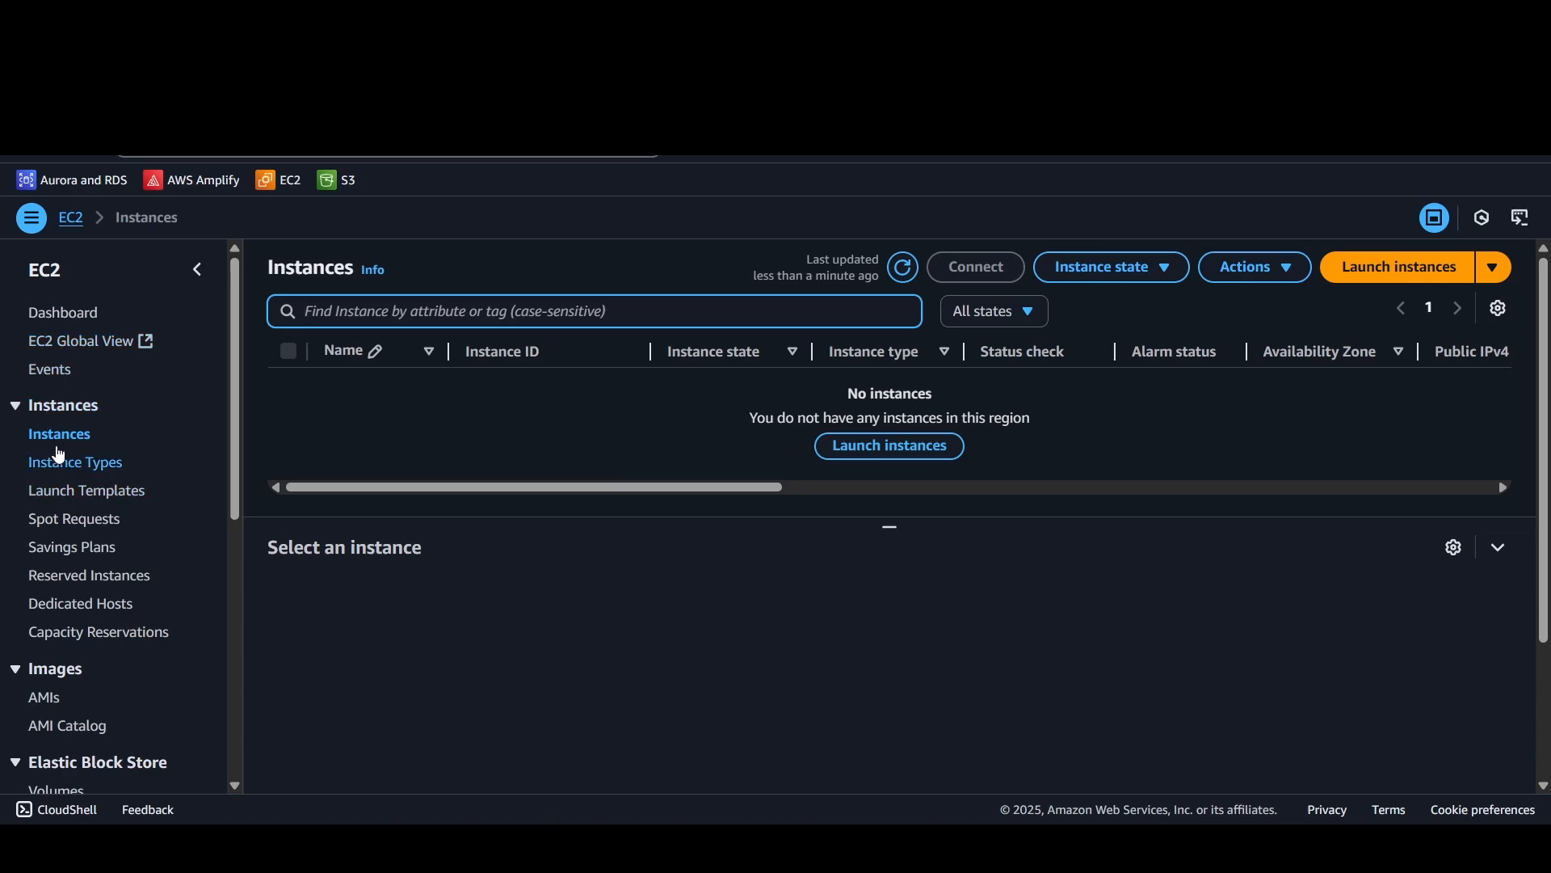
scroll(44, 624, down, 3)
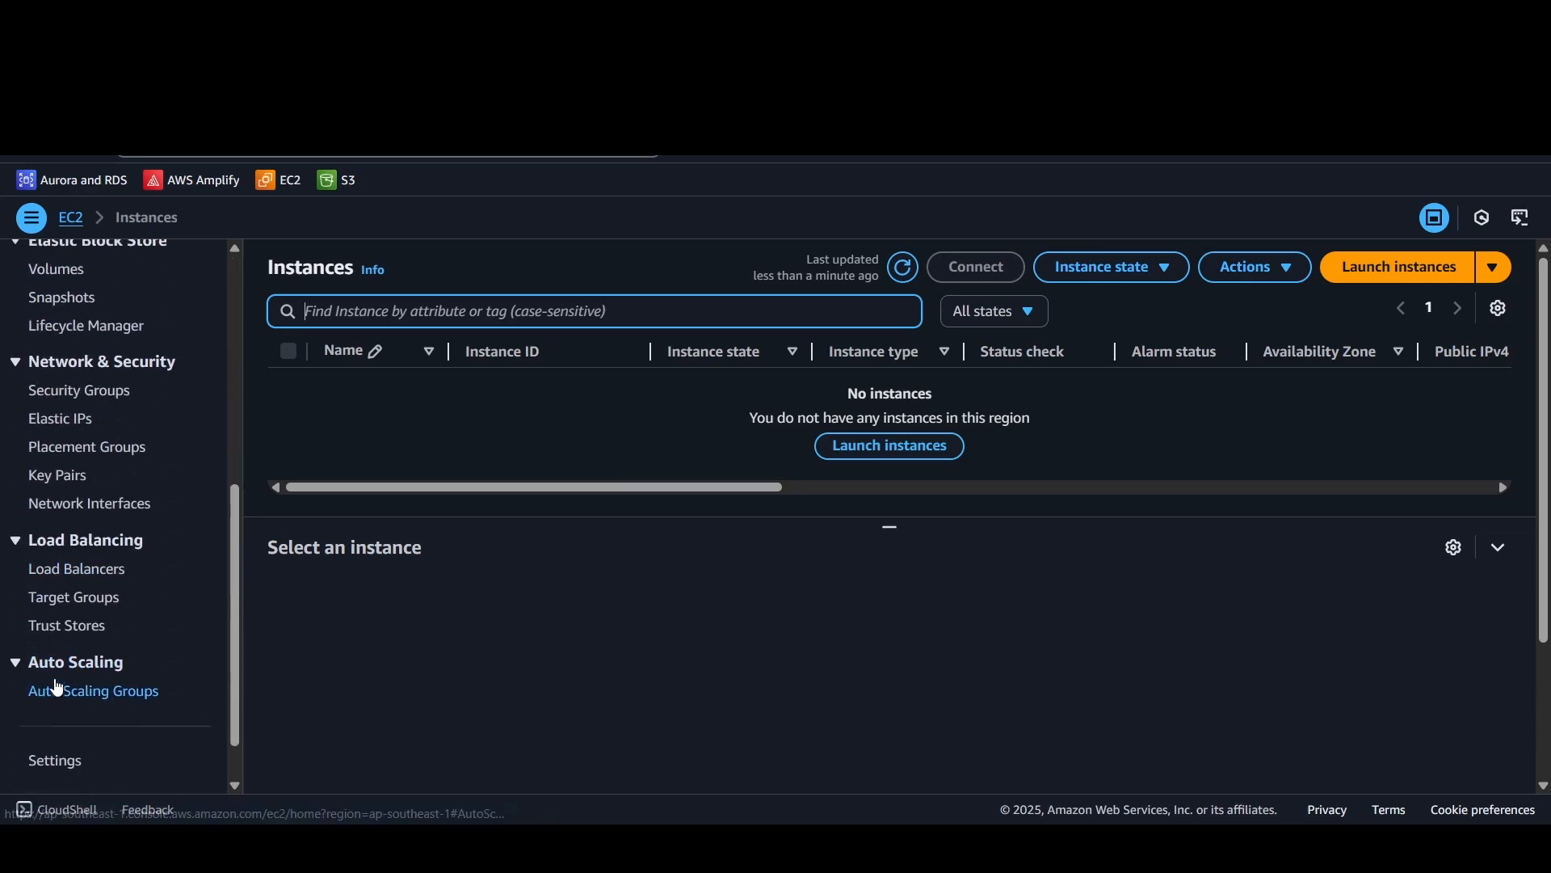
scroll(44, 663, up, 10)
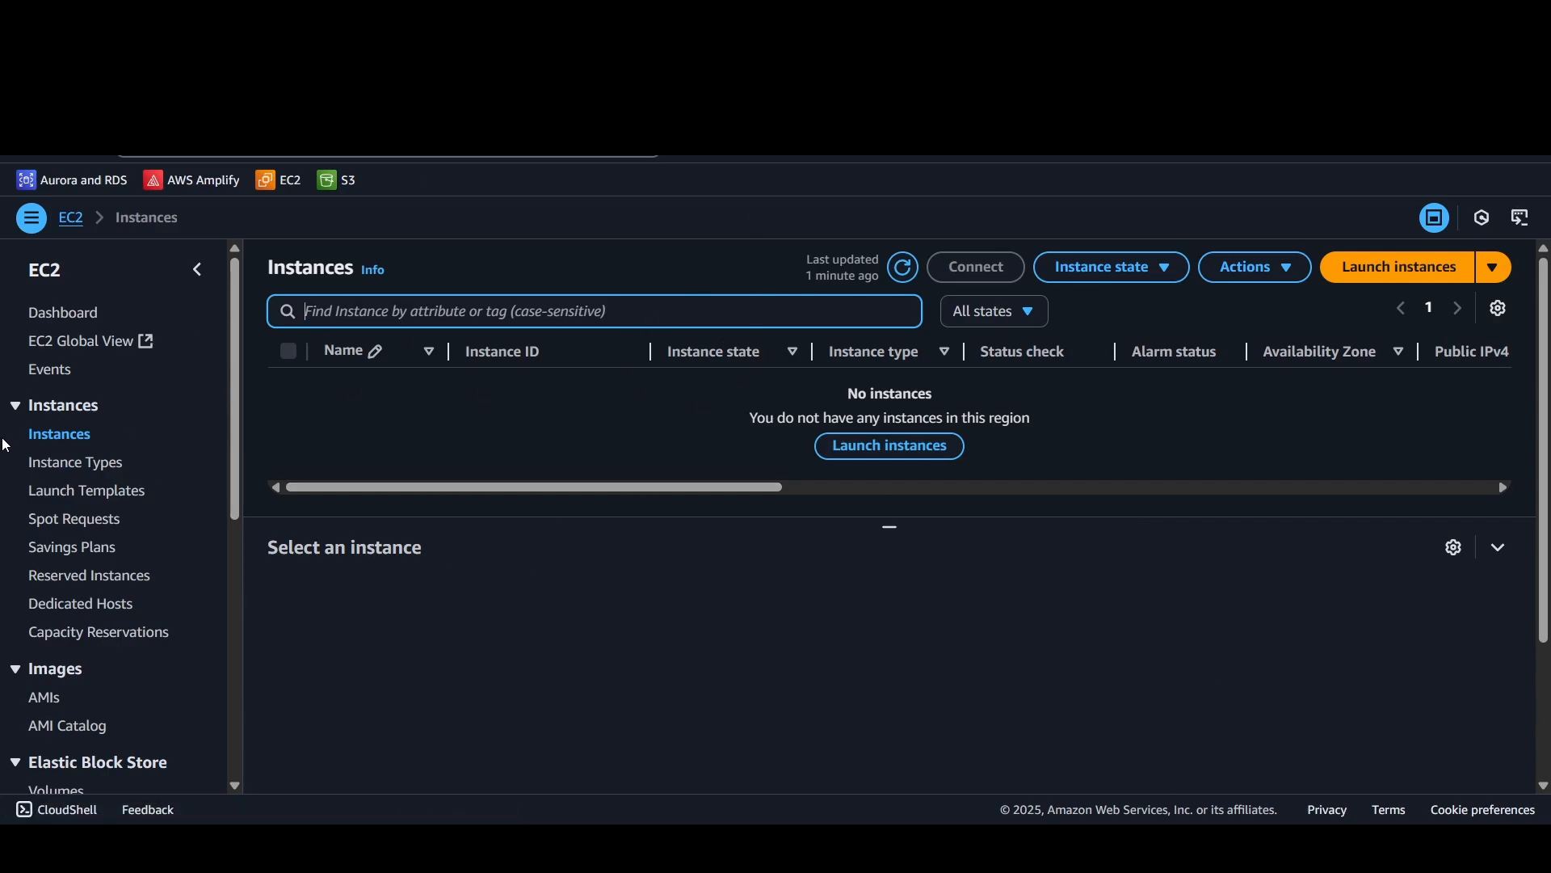
Step: Open the instance types list, enlarge the list area and browse the available types
click(43, 469)
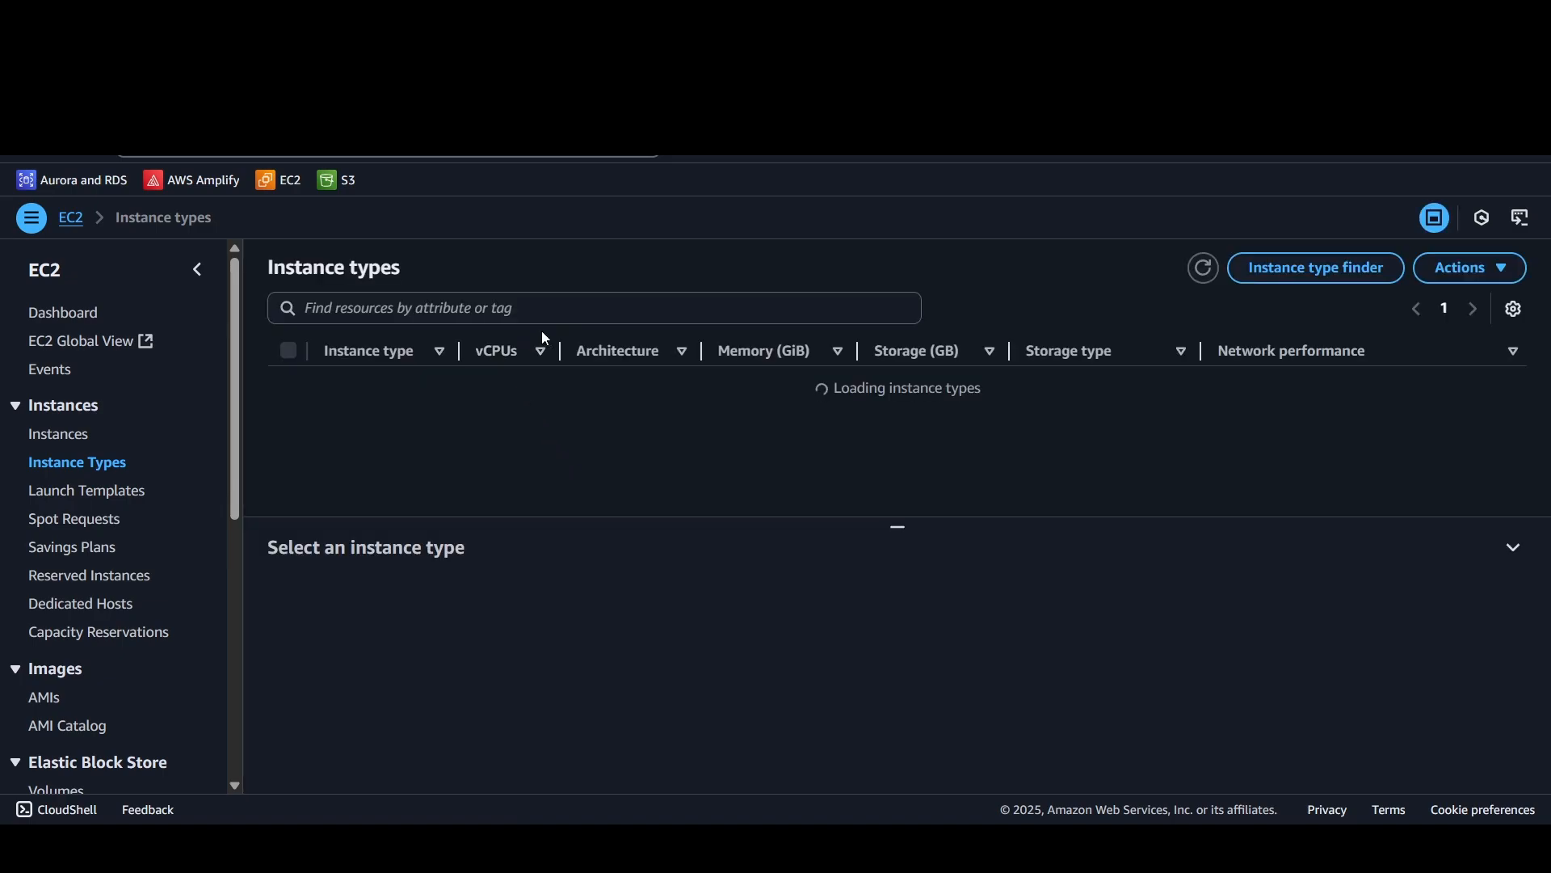
scroll(378, 395, down, 8)
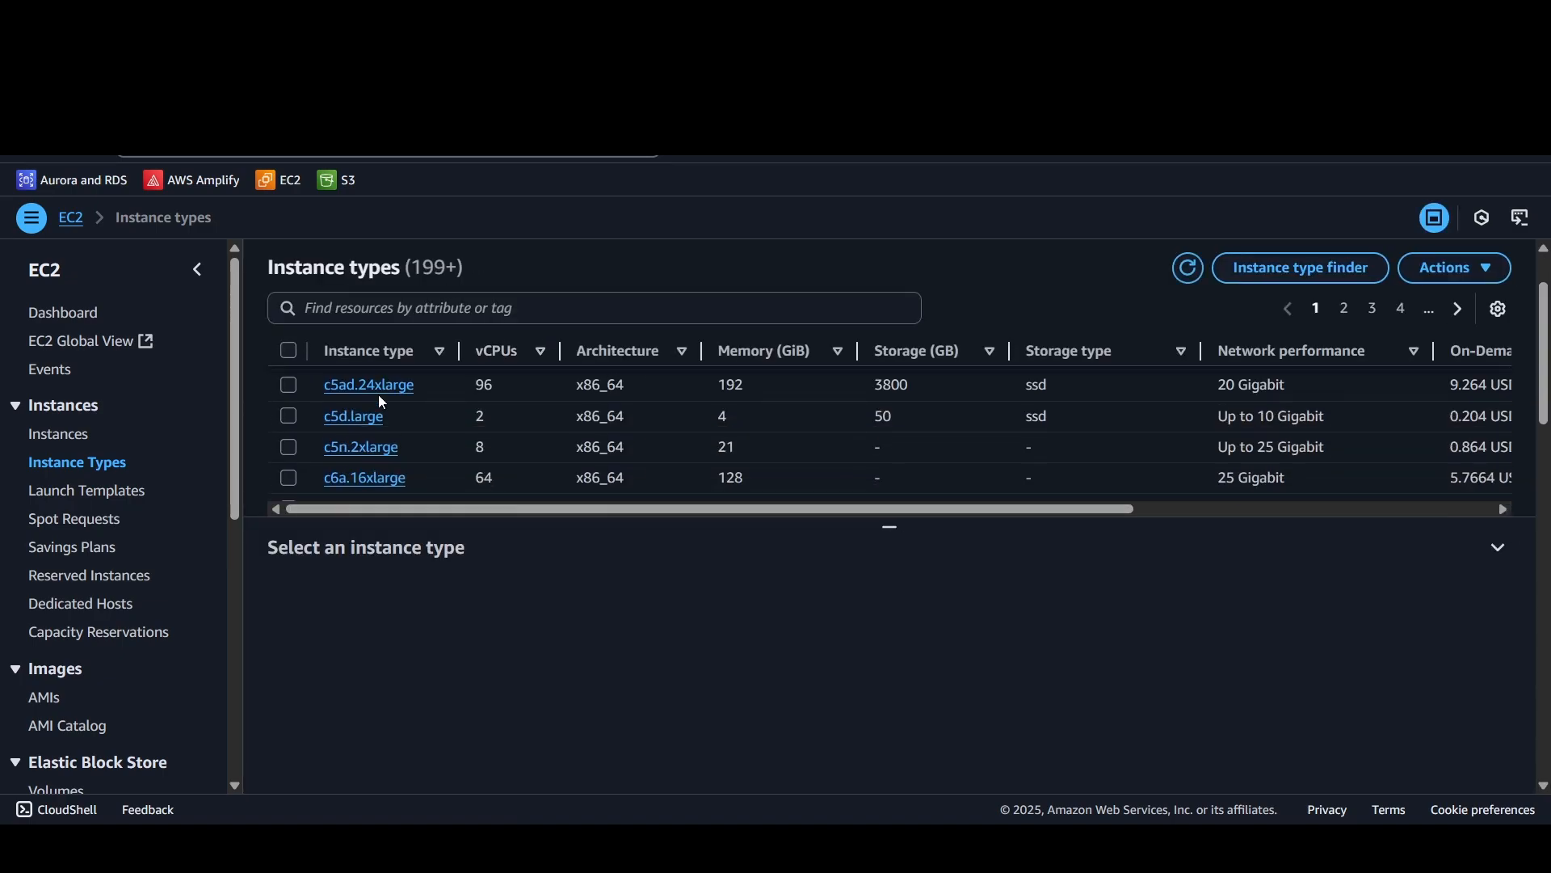
scroll(385, 436, down, 5)
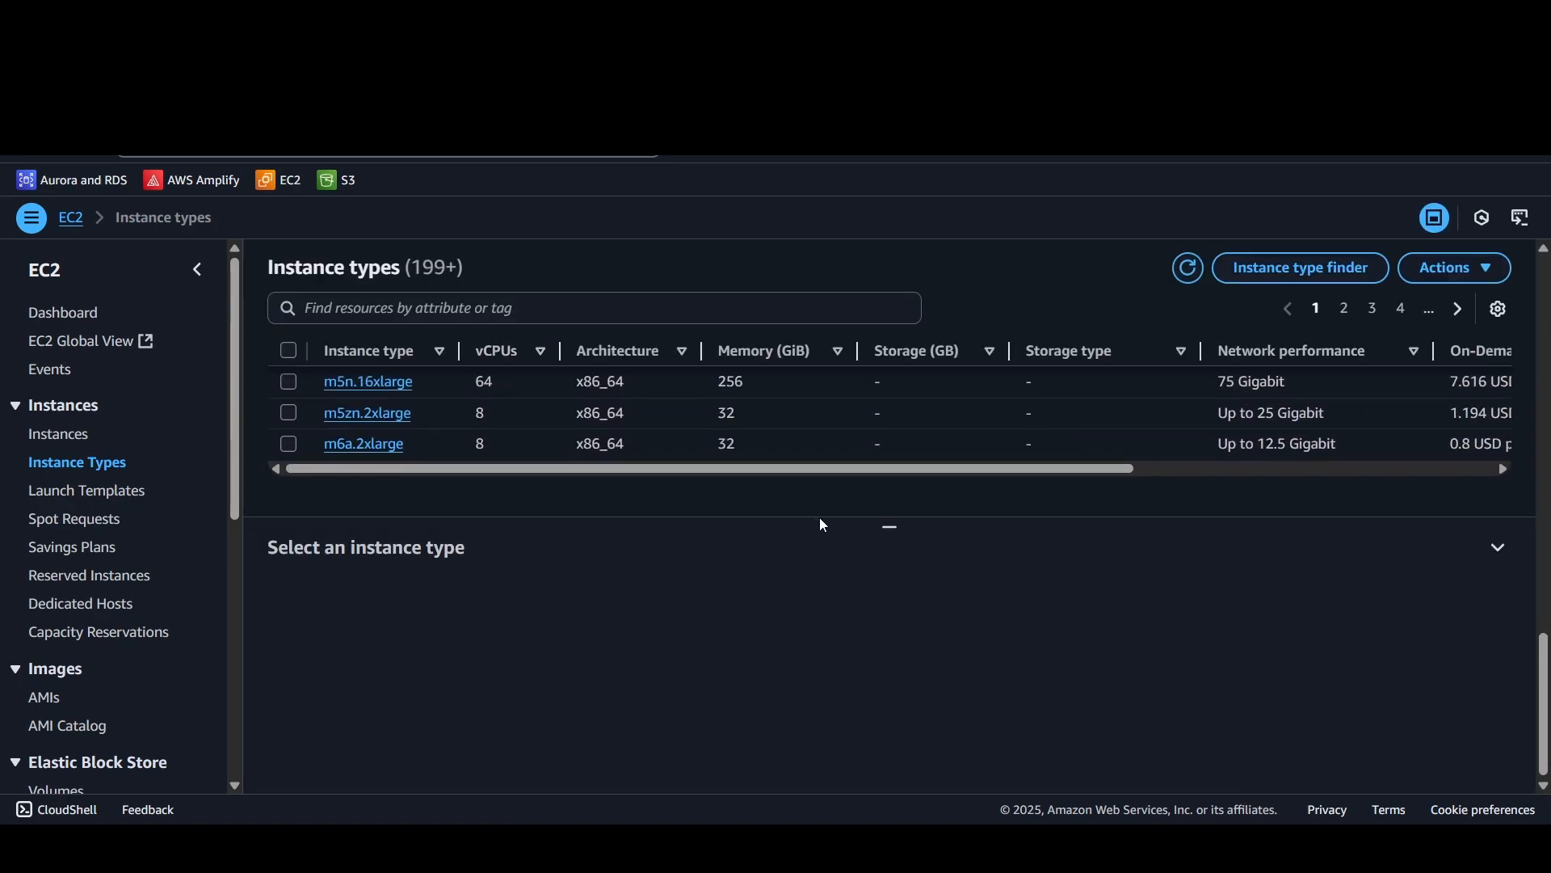
drag(888, 526, 889, 643)
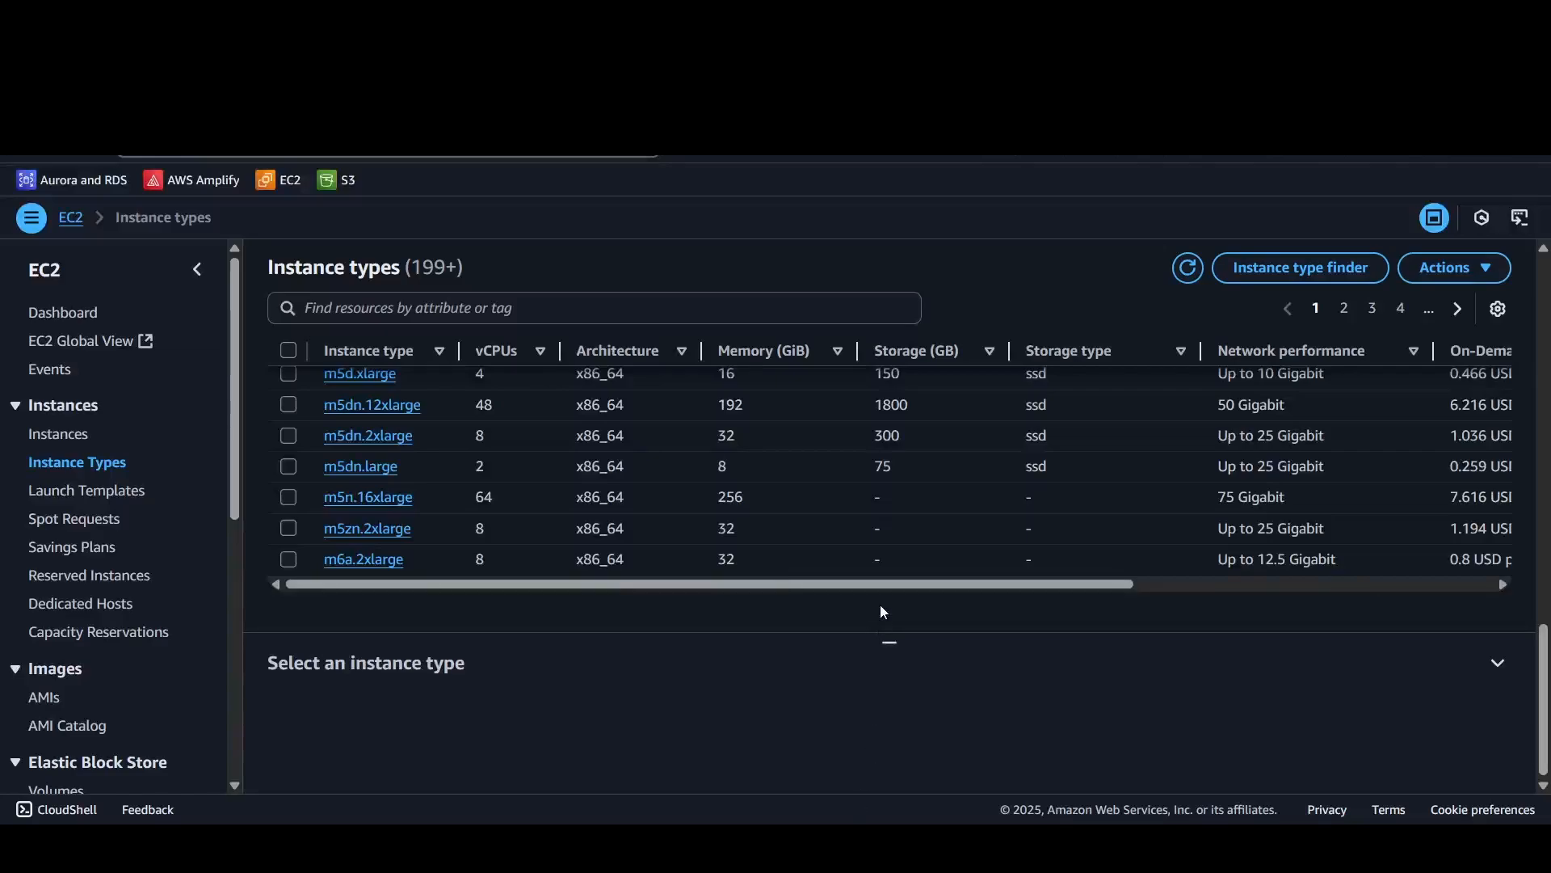
scroll(824, 517, up, 10)
scroll(836, 556, down, 1)
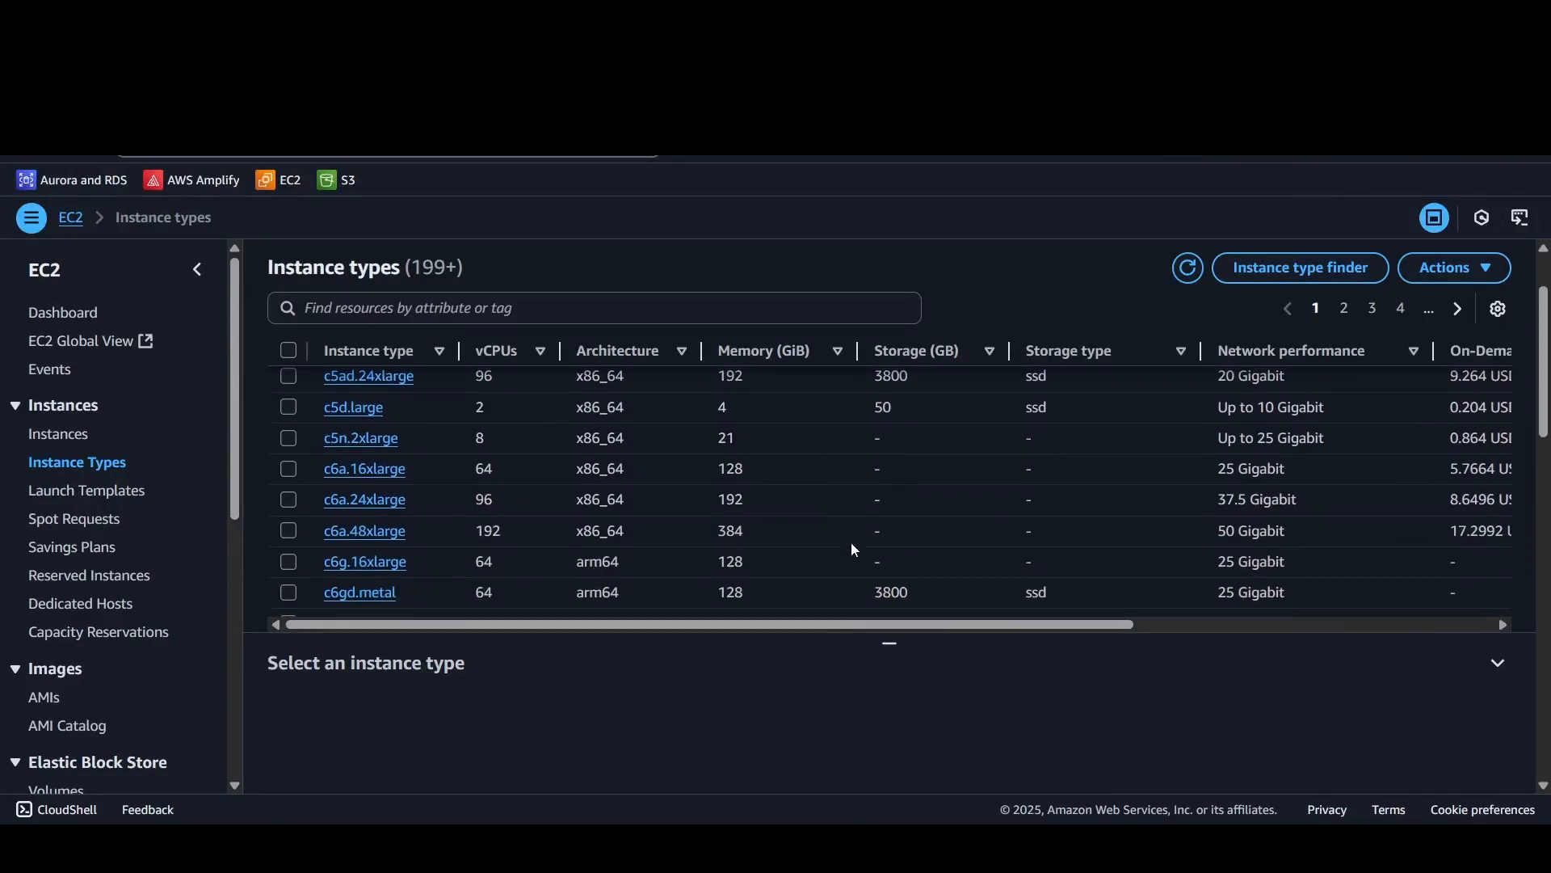
scroll(860, 545, up, 1)
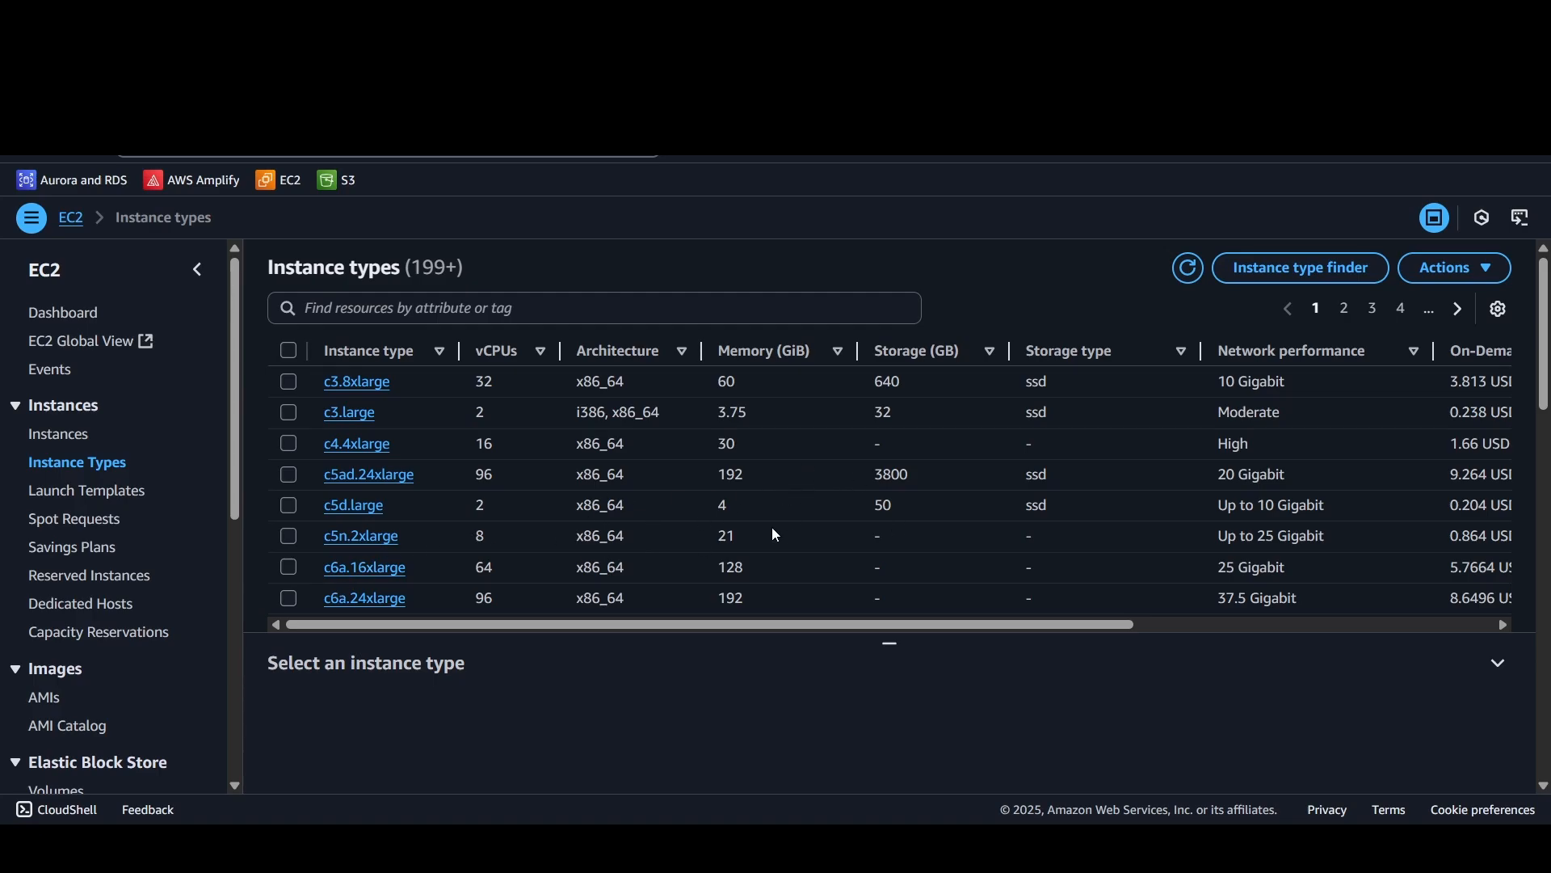
Step: Examine the specifications and the On-Demand Windows and Linux pricing columns of the instance types
drag(981, 629, 877, 644)
scroll(452, 545, down, 10)
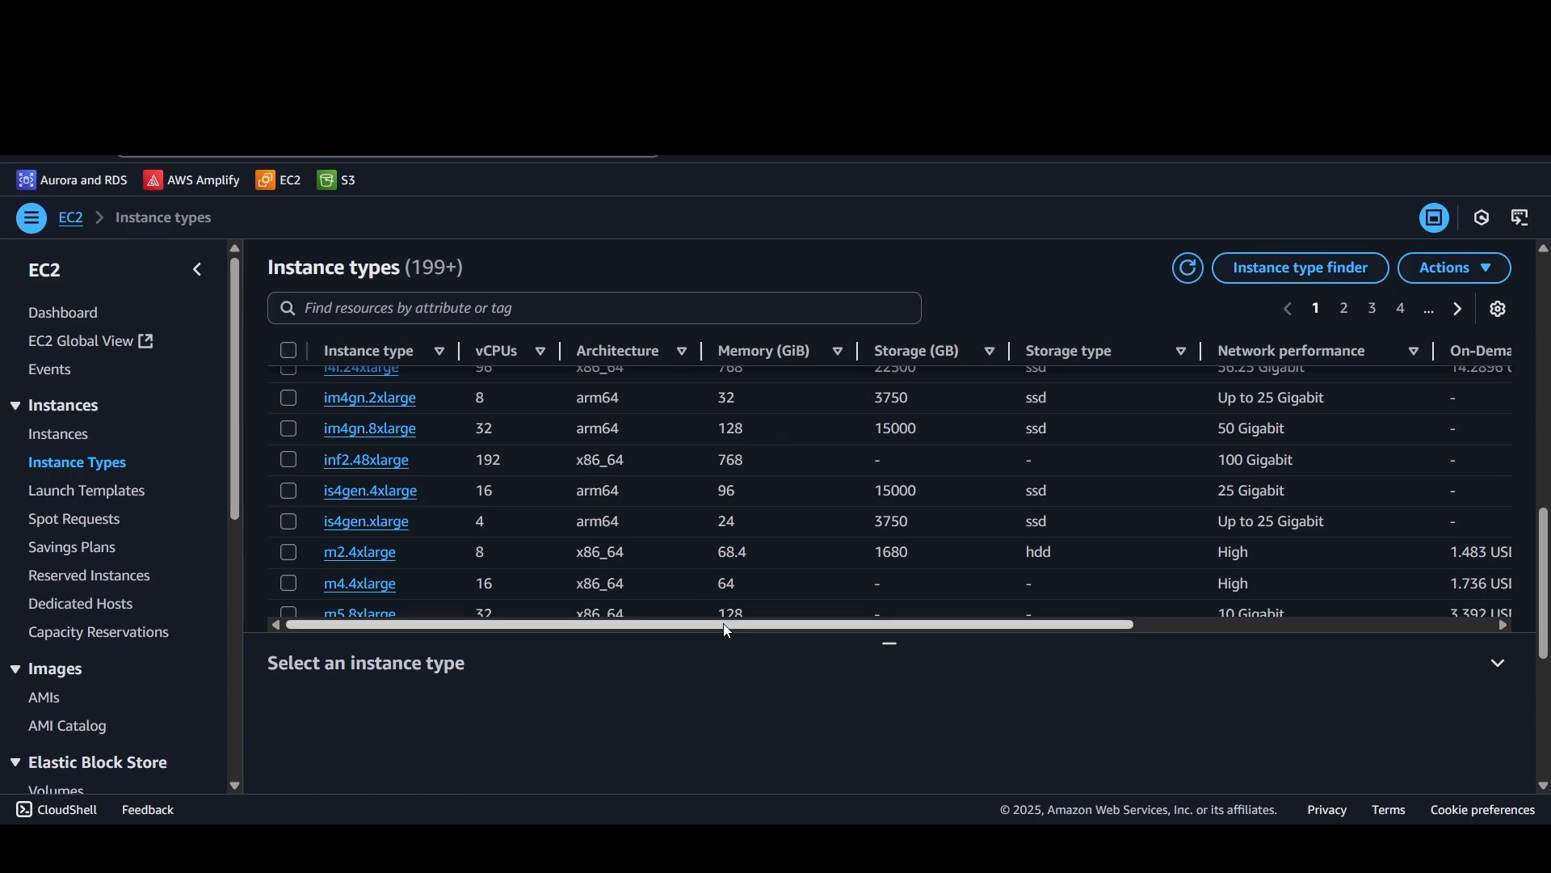
drag(723, 623, 818, 630)
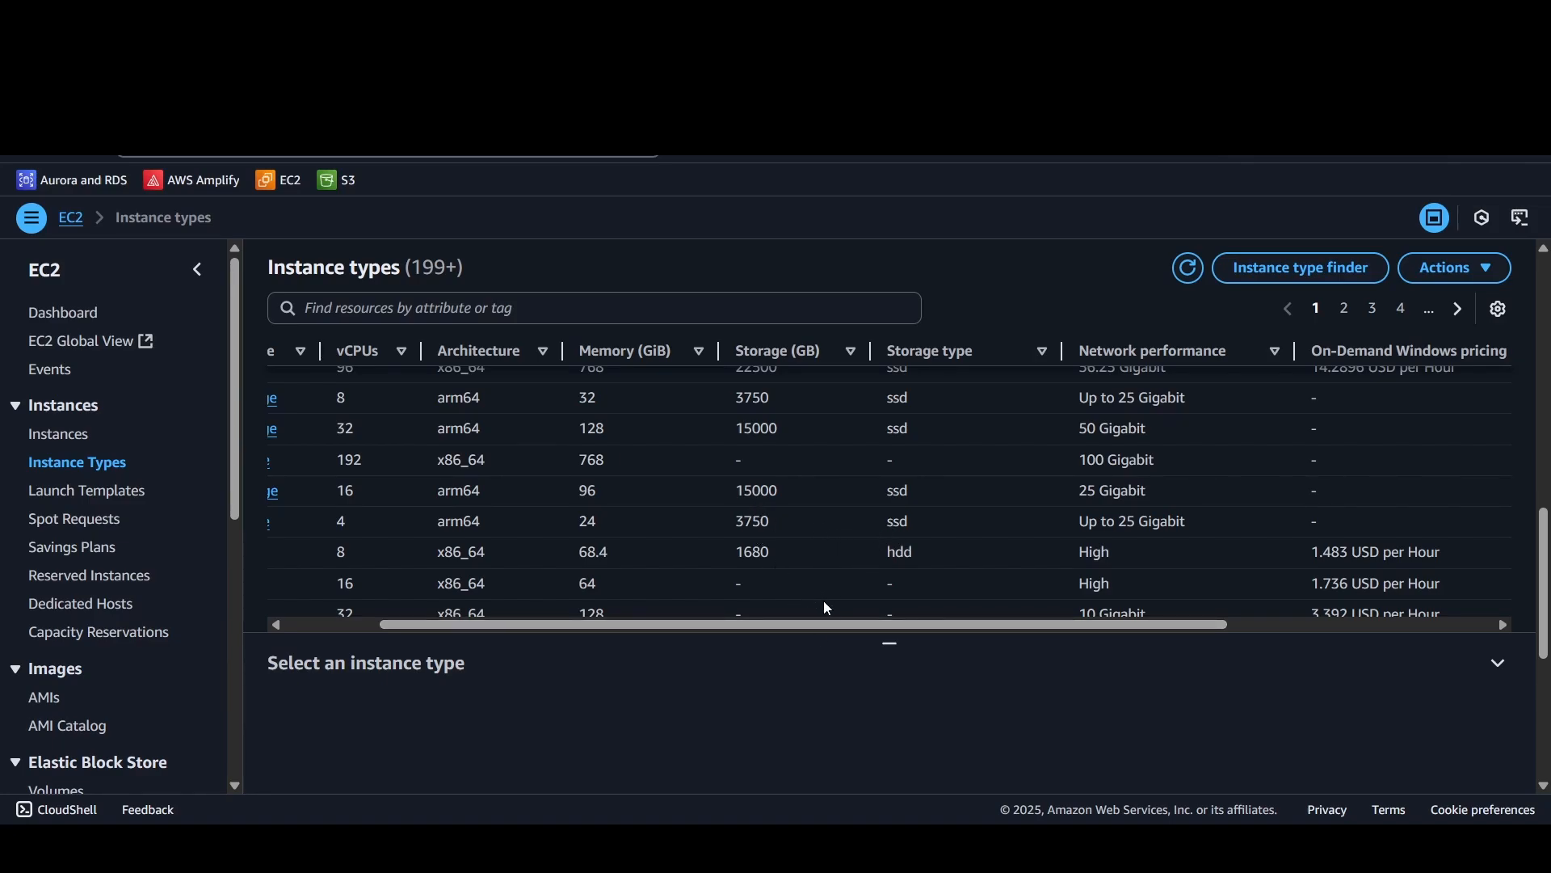
drag(837, 624, 1128, 628)
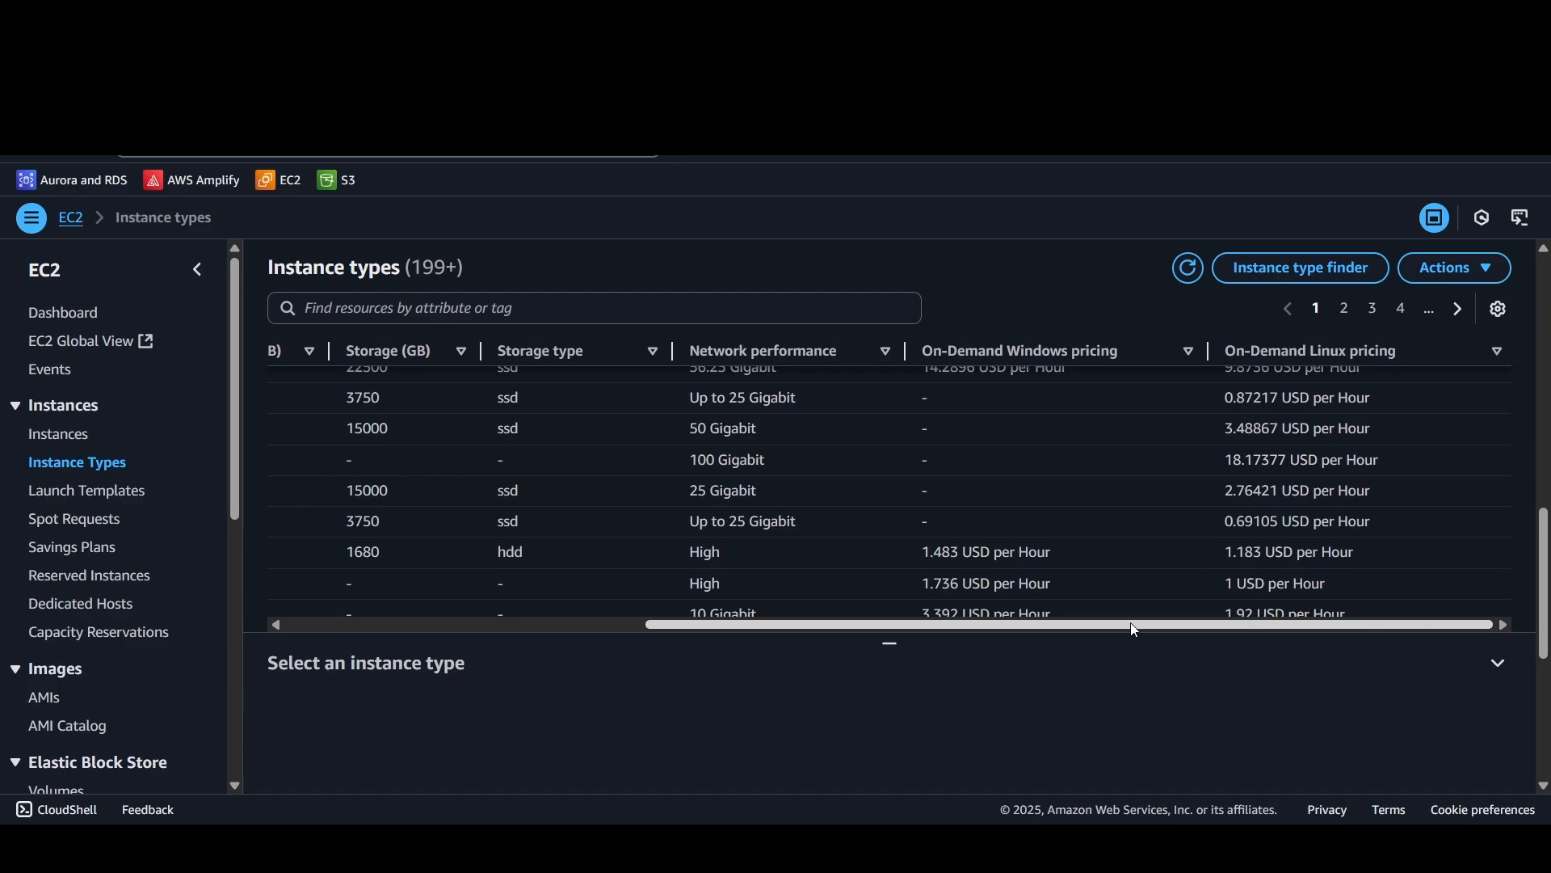
drag(1131, 627, 621, 570)
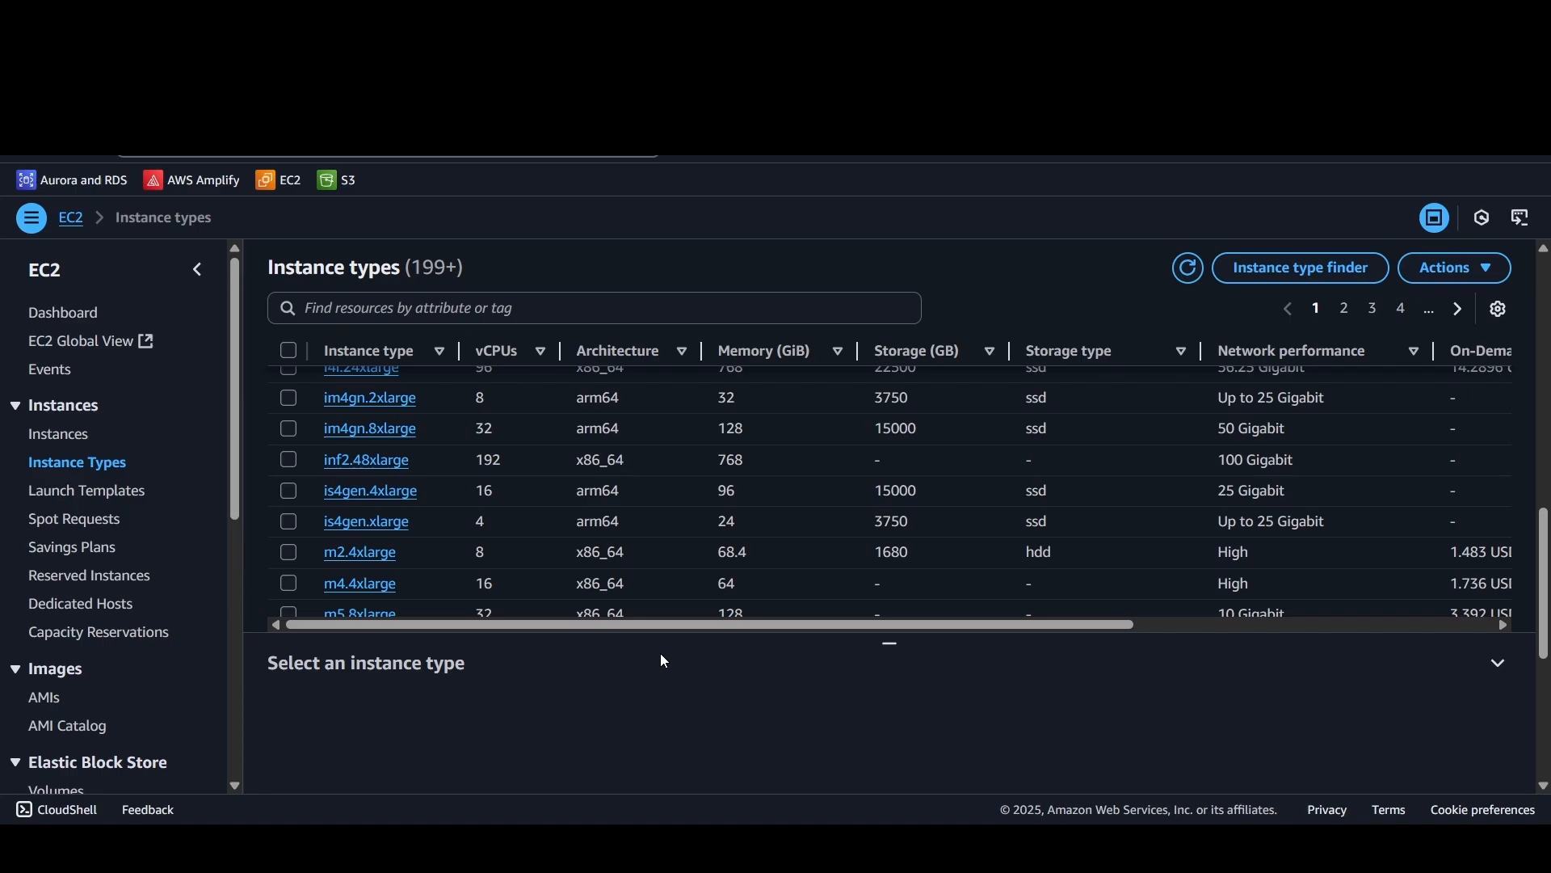
Step: View the Launch Templates, Spot Requests and Savings Plans pages
click(50, 495)
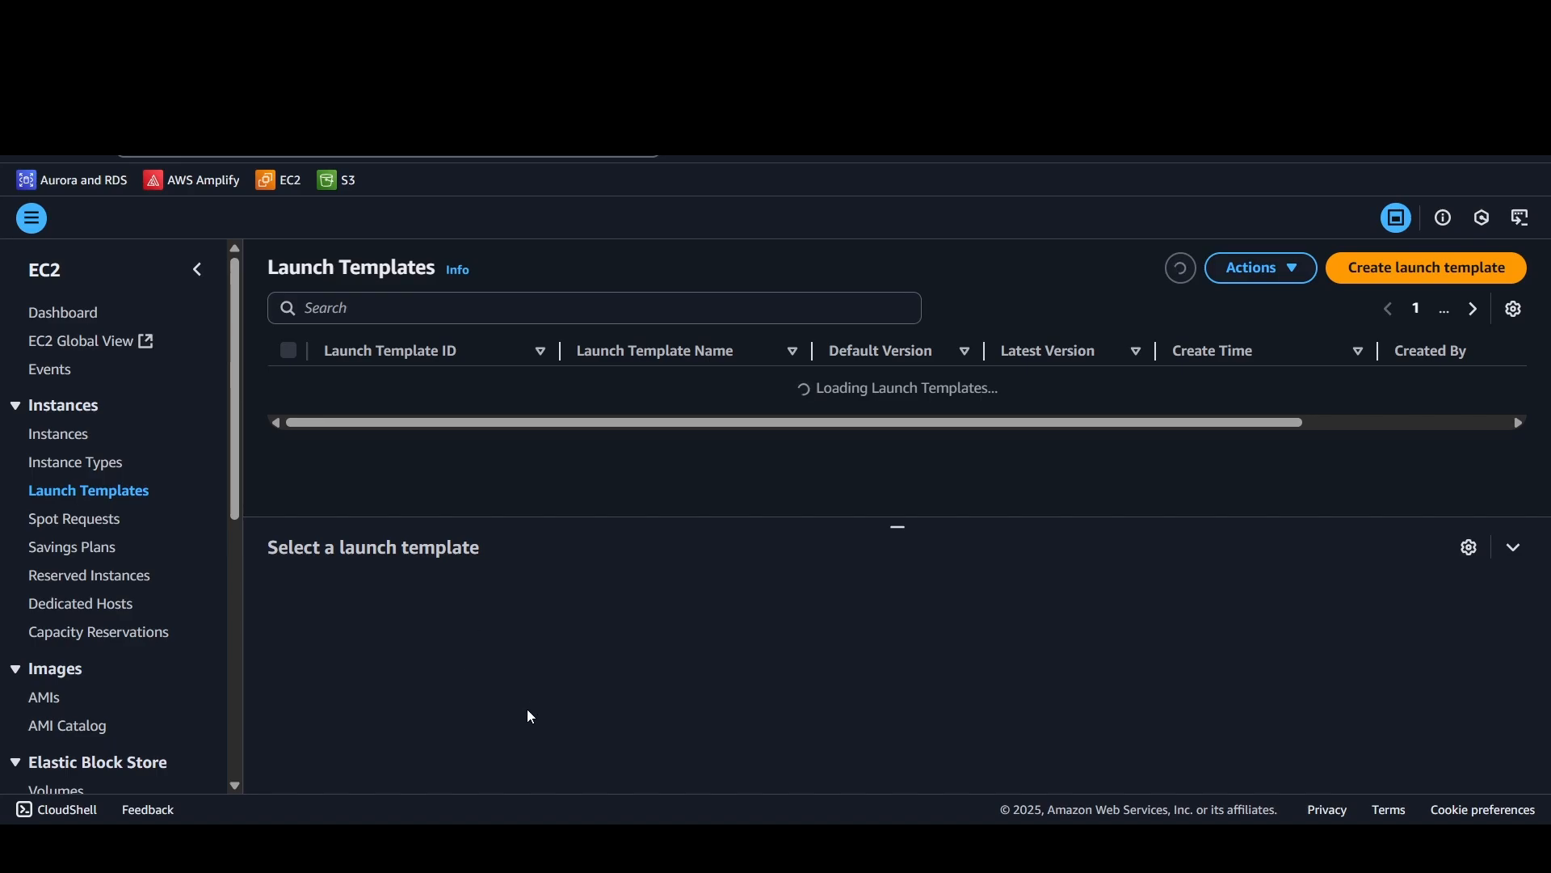
scroll(570, 688, down, 4)
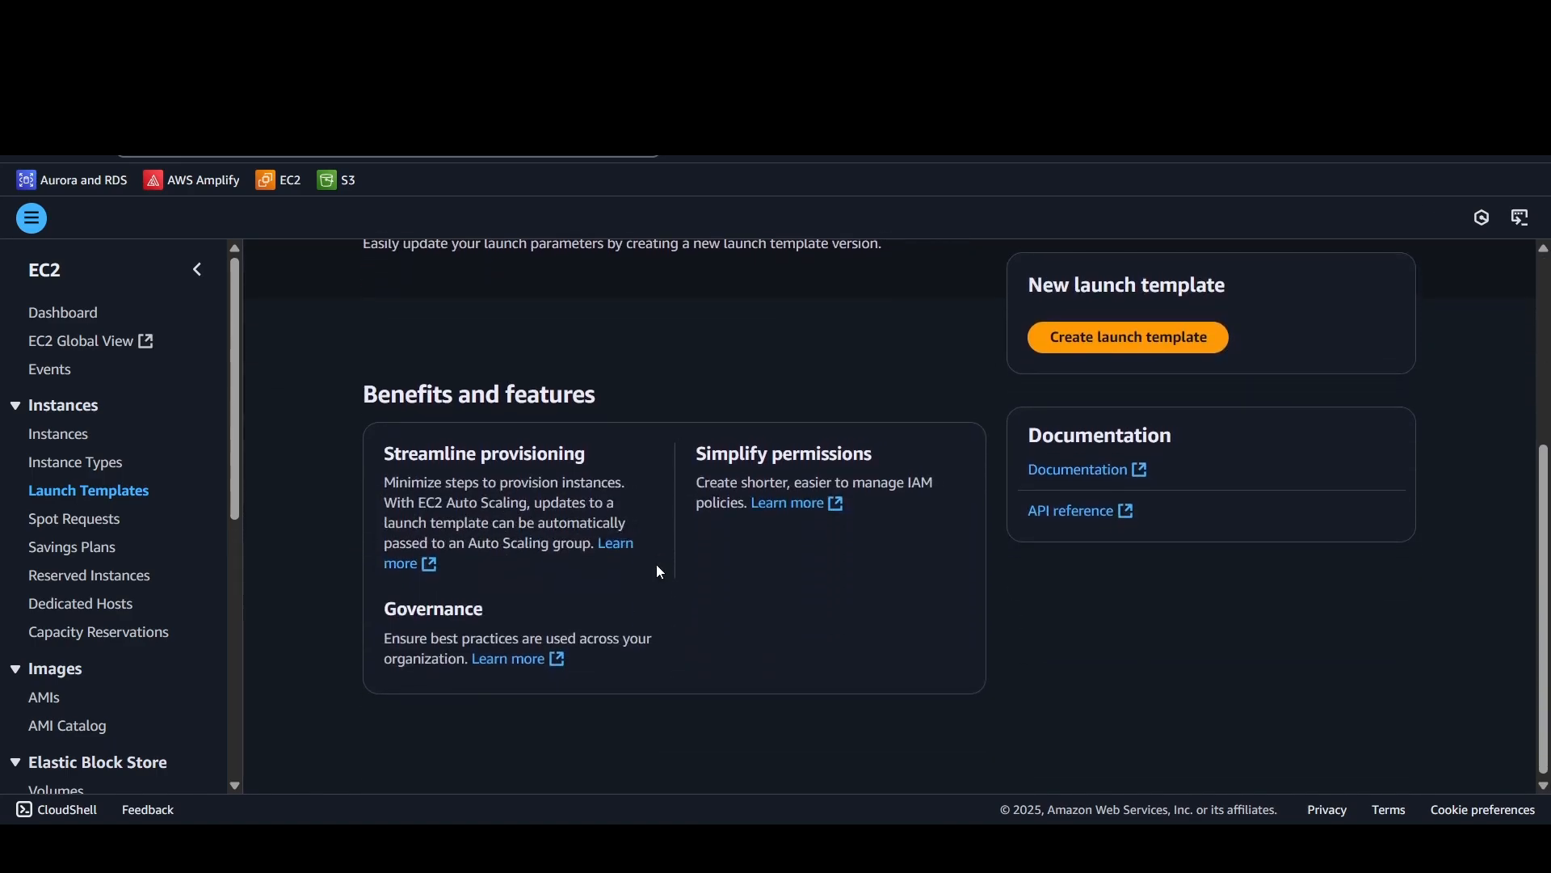
click(67, 520)
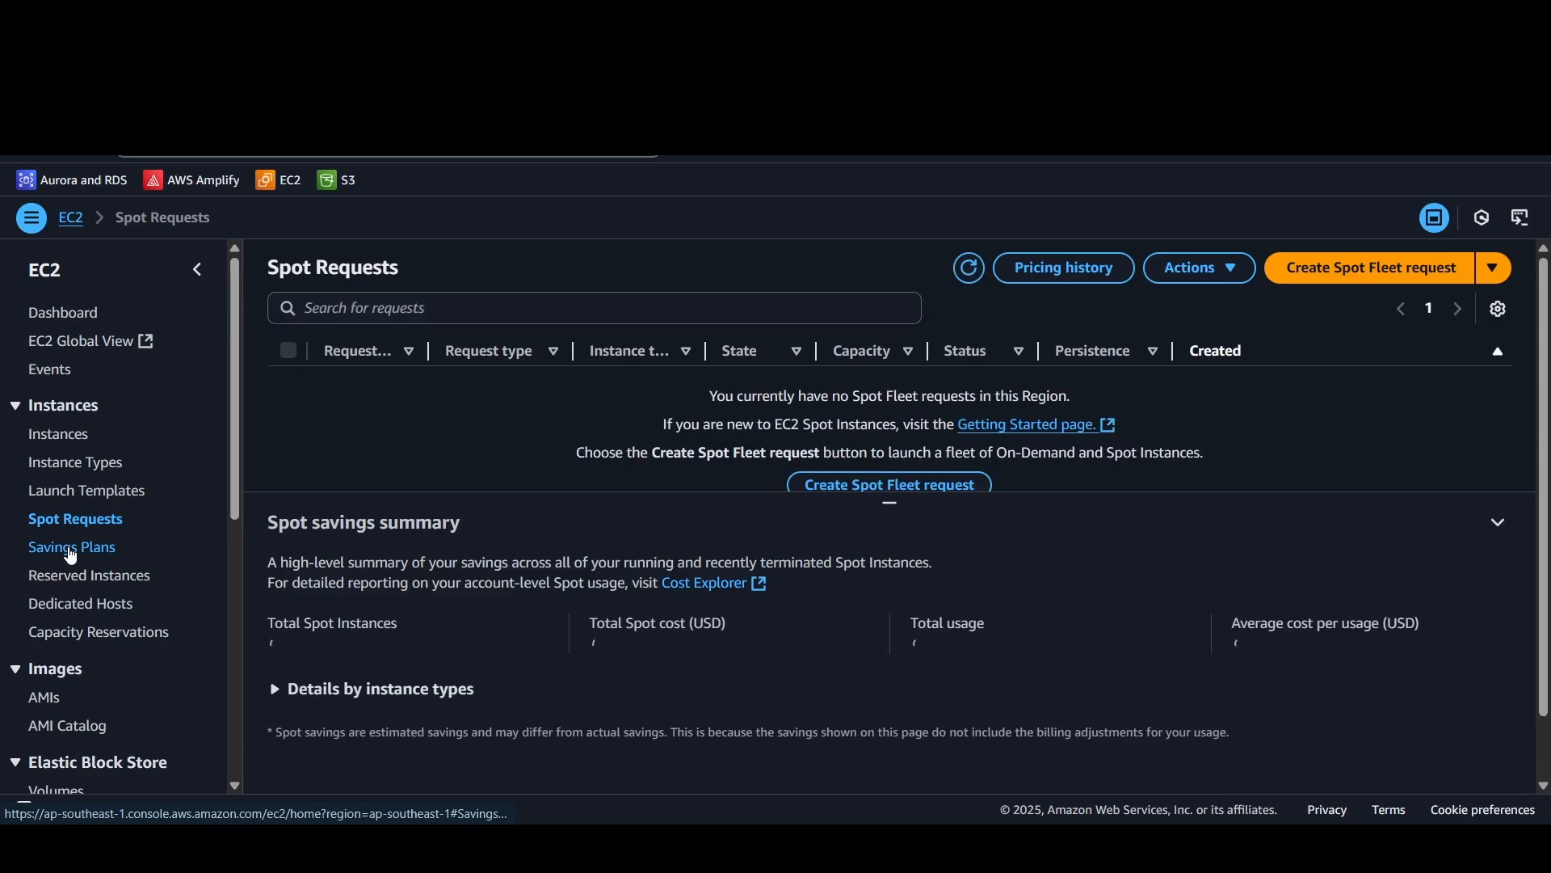
click(70, 545)
Step: View the Amazon Machine Images page and look through the remaining EC2 navigation sections
scroll(85, 590, down, 2)
scroll(88, 594, down, 1)
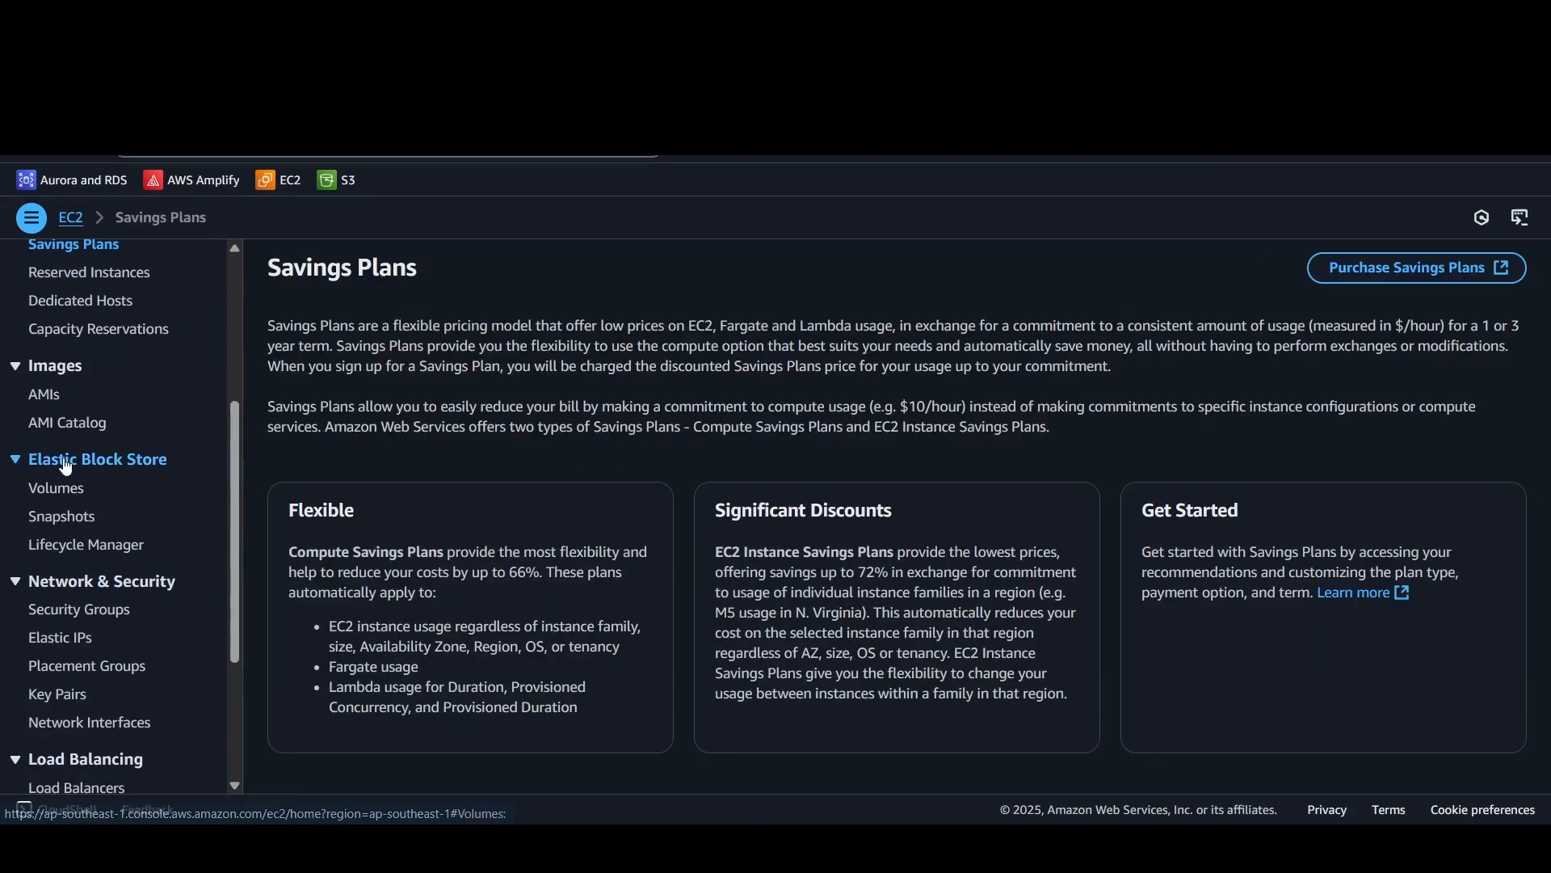
click(49, 394)
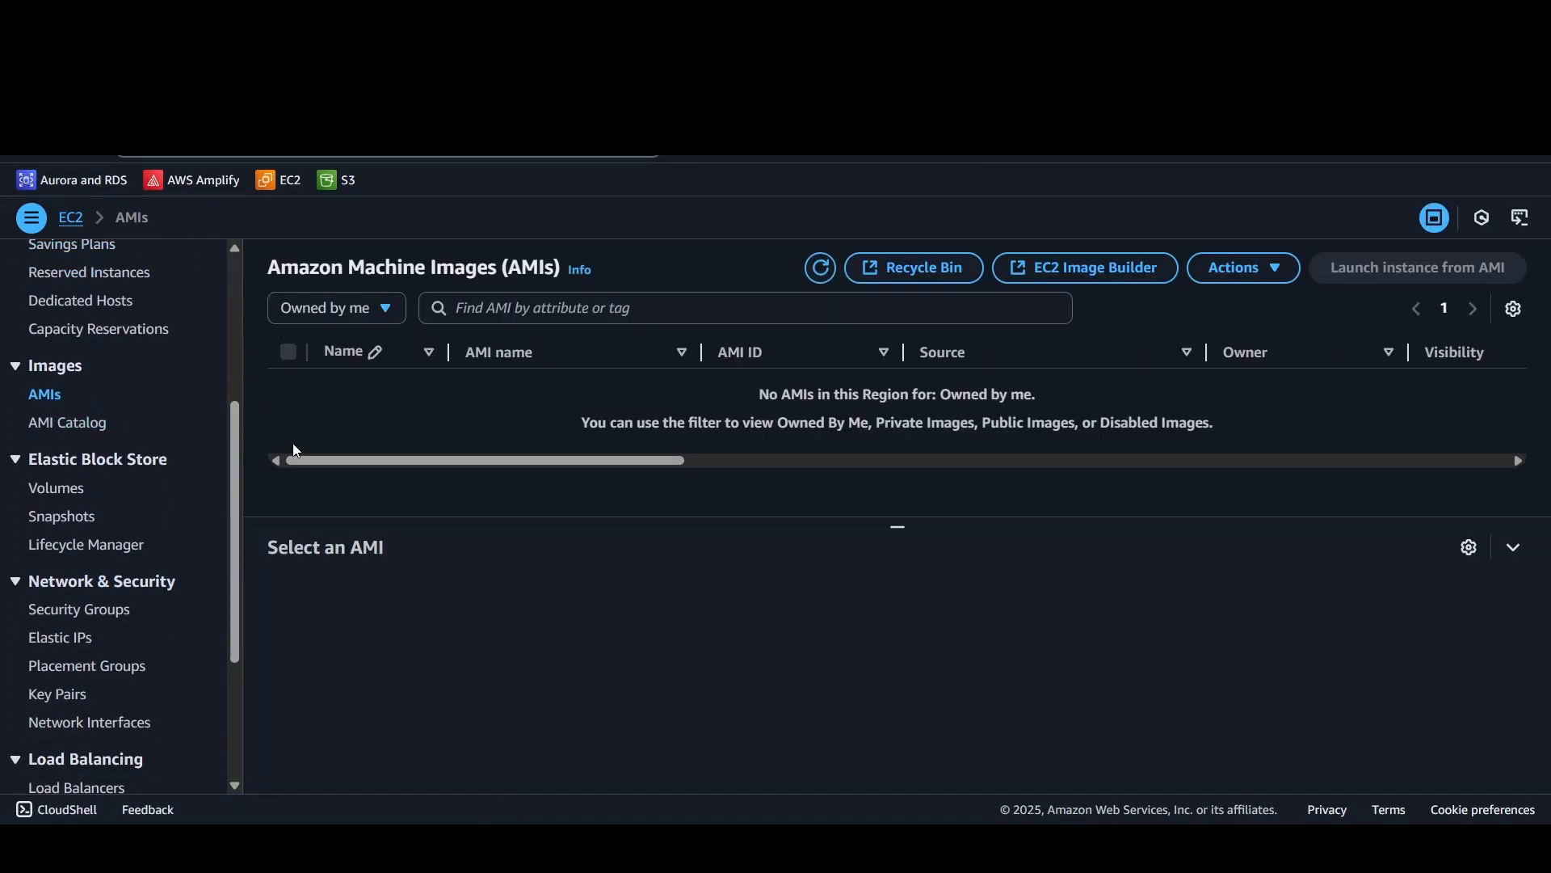
drag(578, 466, 503, 468)
scroll(86, 611, down, 3)
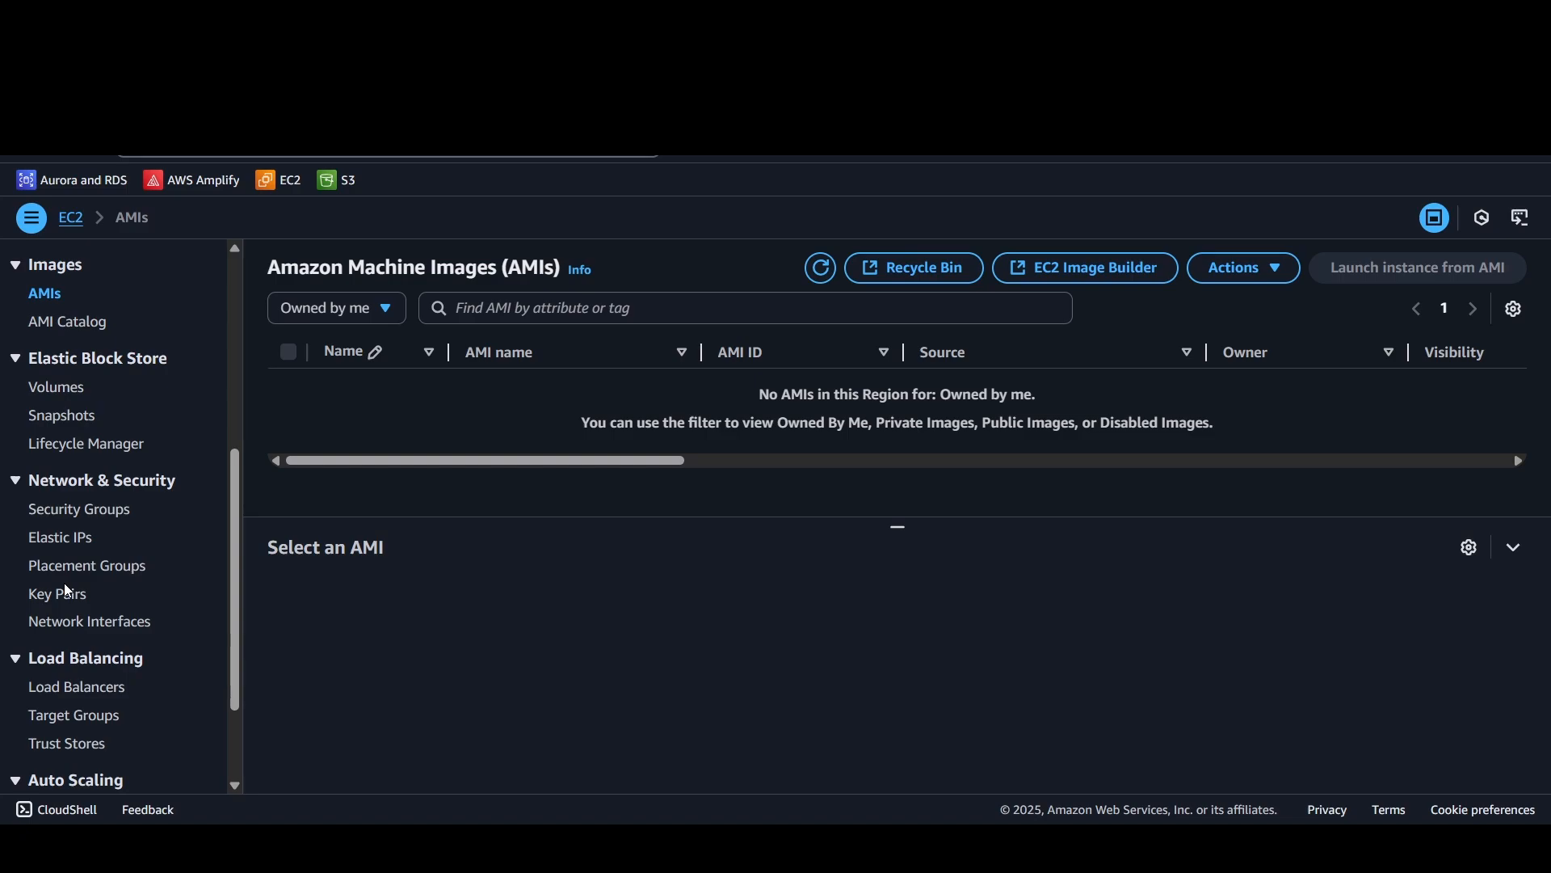
scroll(66, 585, down, 2)
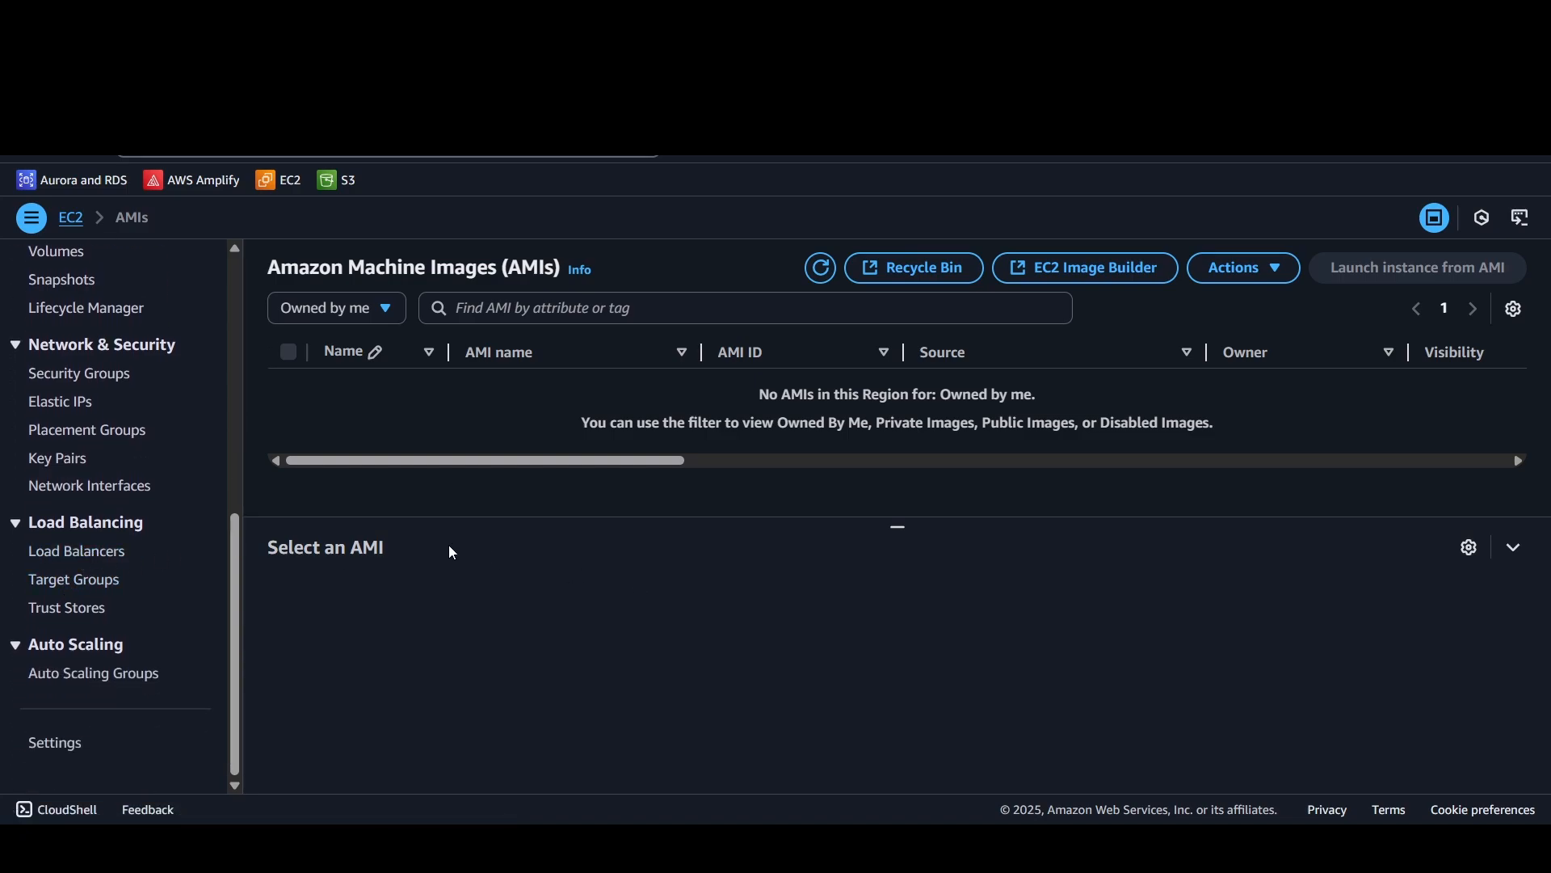
scroll(88, 662, up, 5)
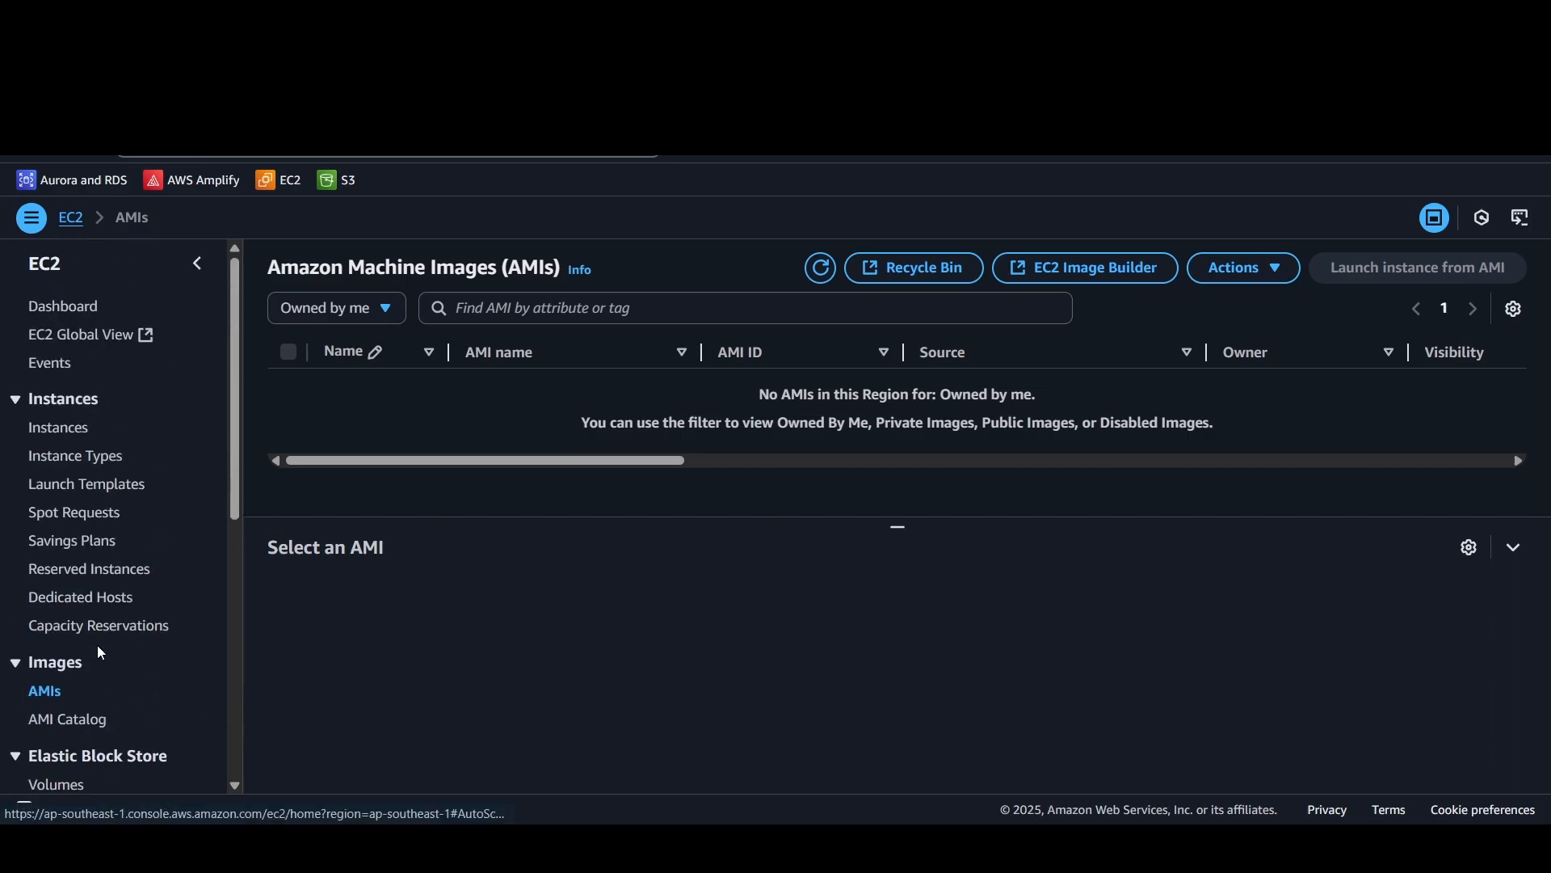
Step: Return to the Instances page and start launching a new instance
click(60, 437)
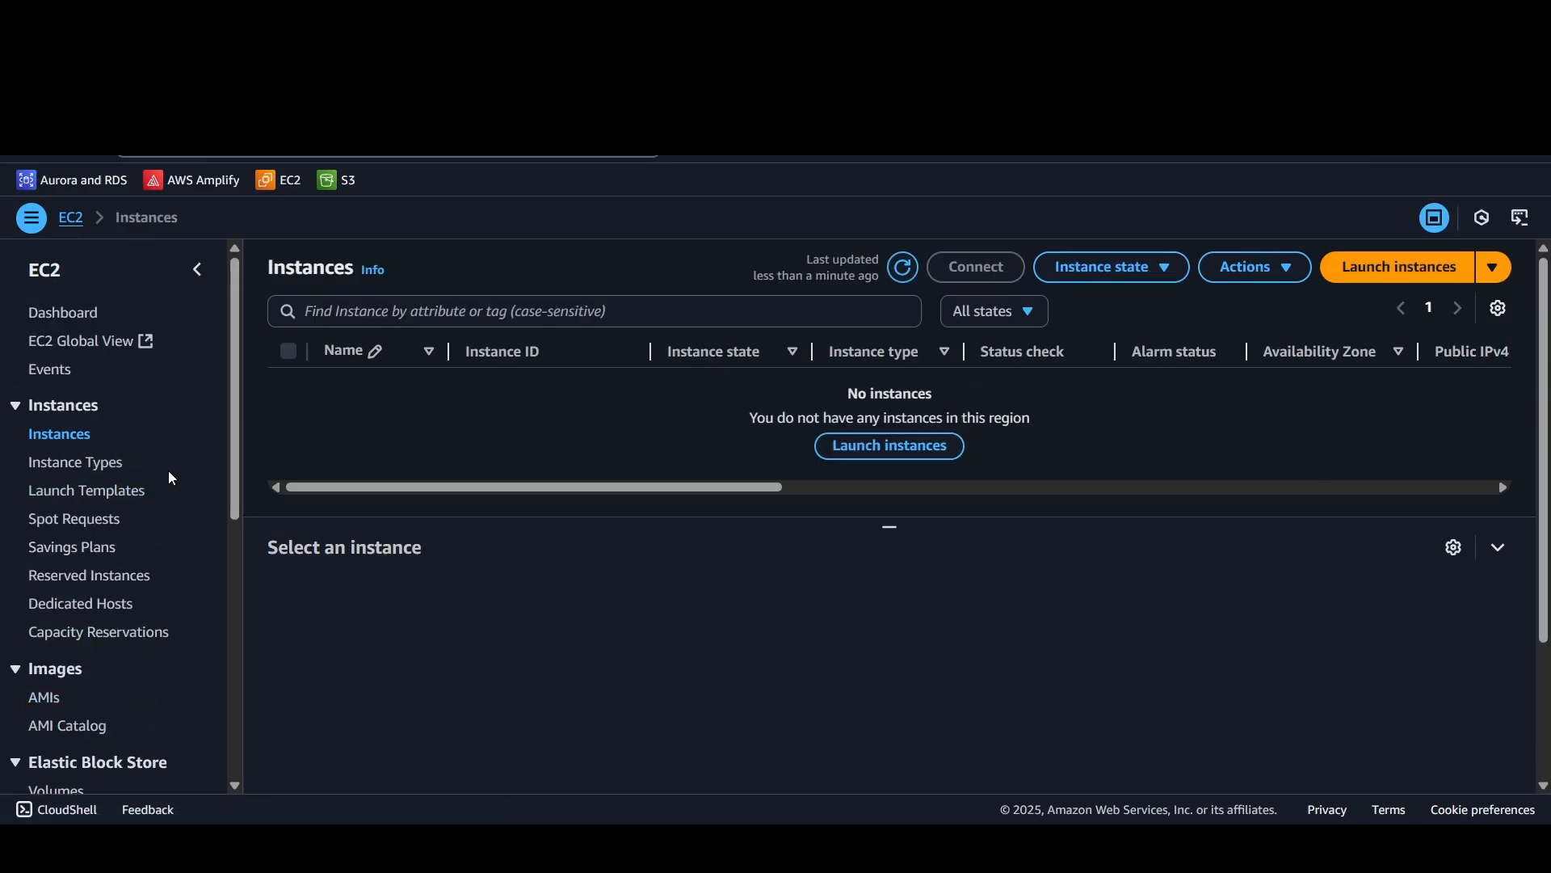
click(1406, 266)
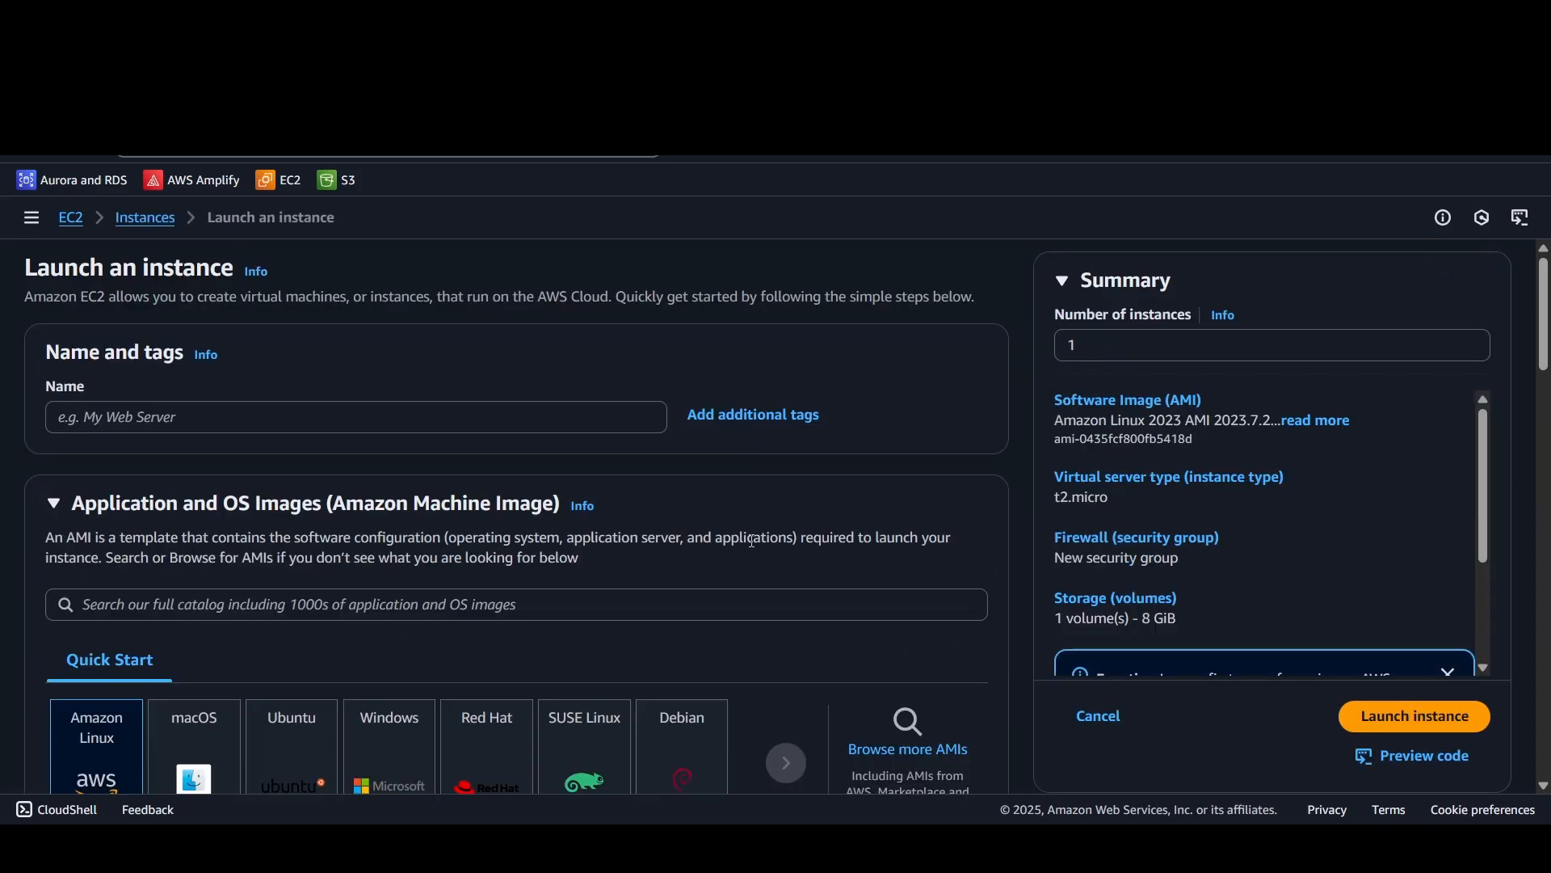
Step: Try raising and lowering the number of instances, and set it back to 1
click(1194, 349)
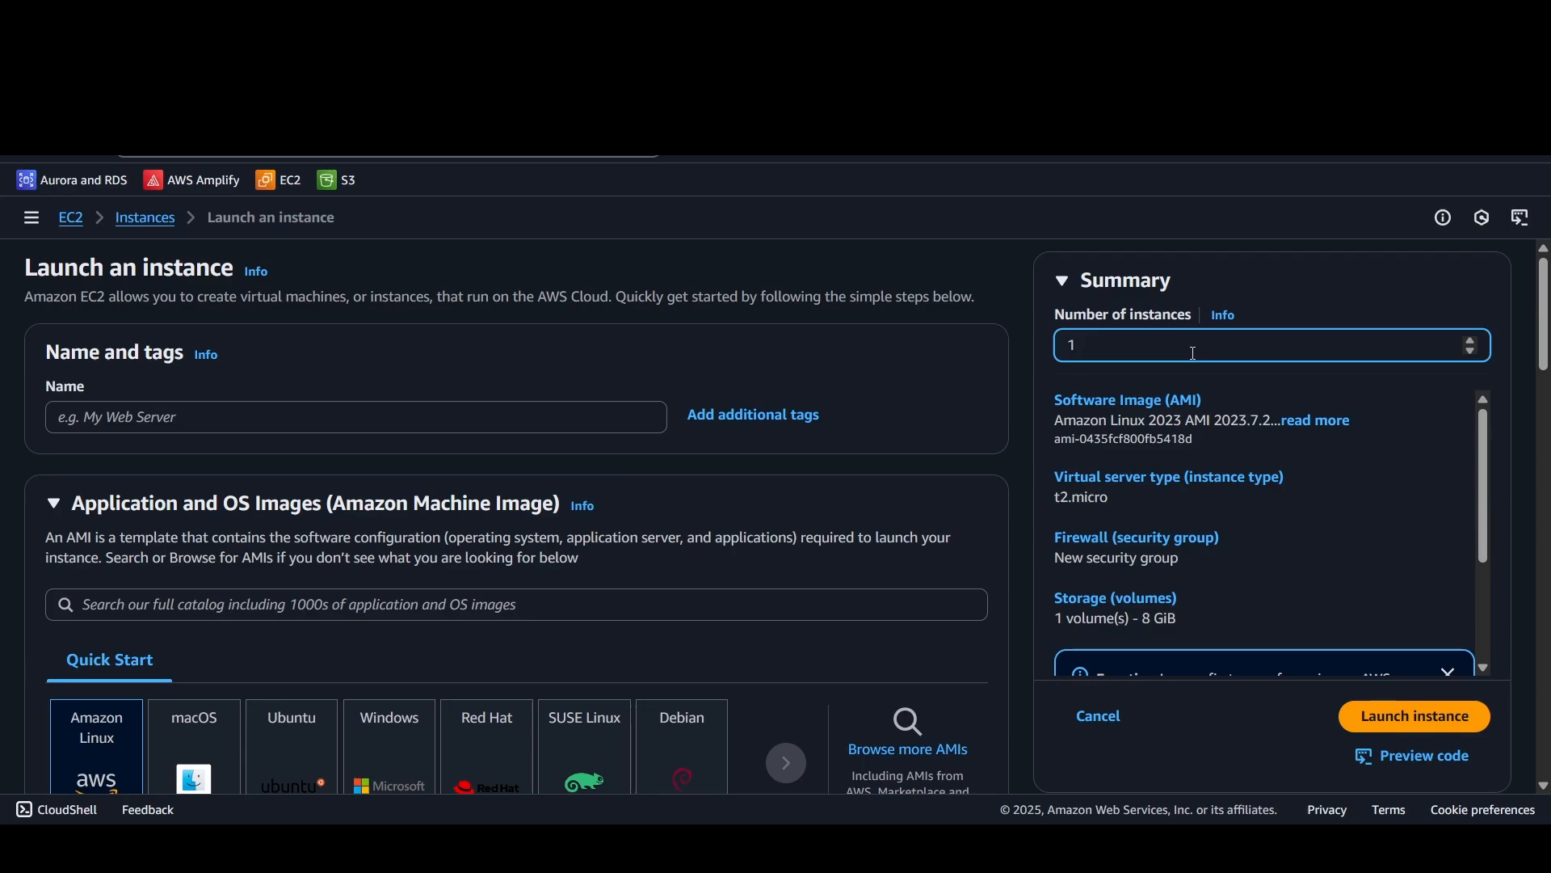
click(1471, 340)
click(1470, 341)
click(1471, 340)
click(1471, 340)
click(1470, 340)
click(1471, 351)
click(1471, 351)
click(1471, 351)
click(1471, 351)
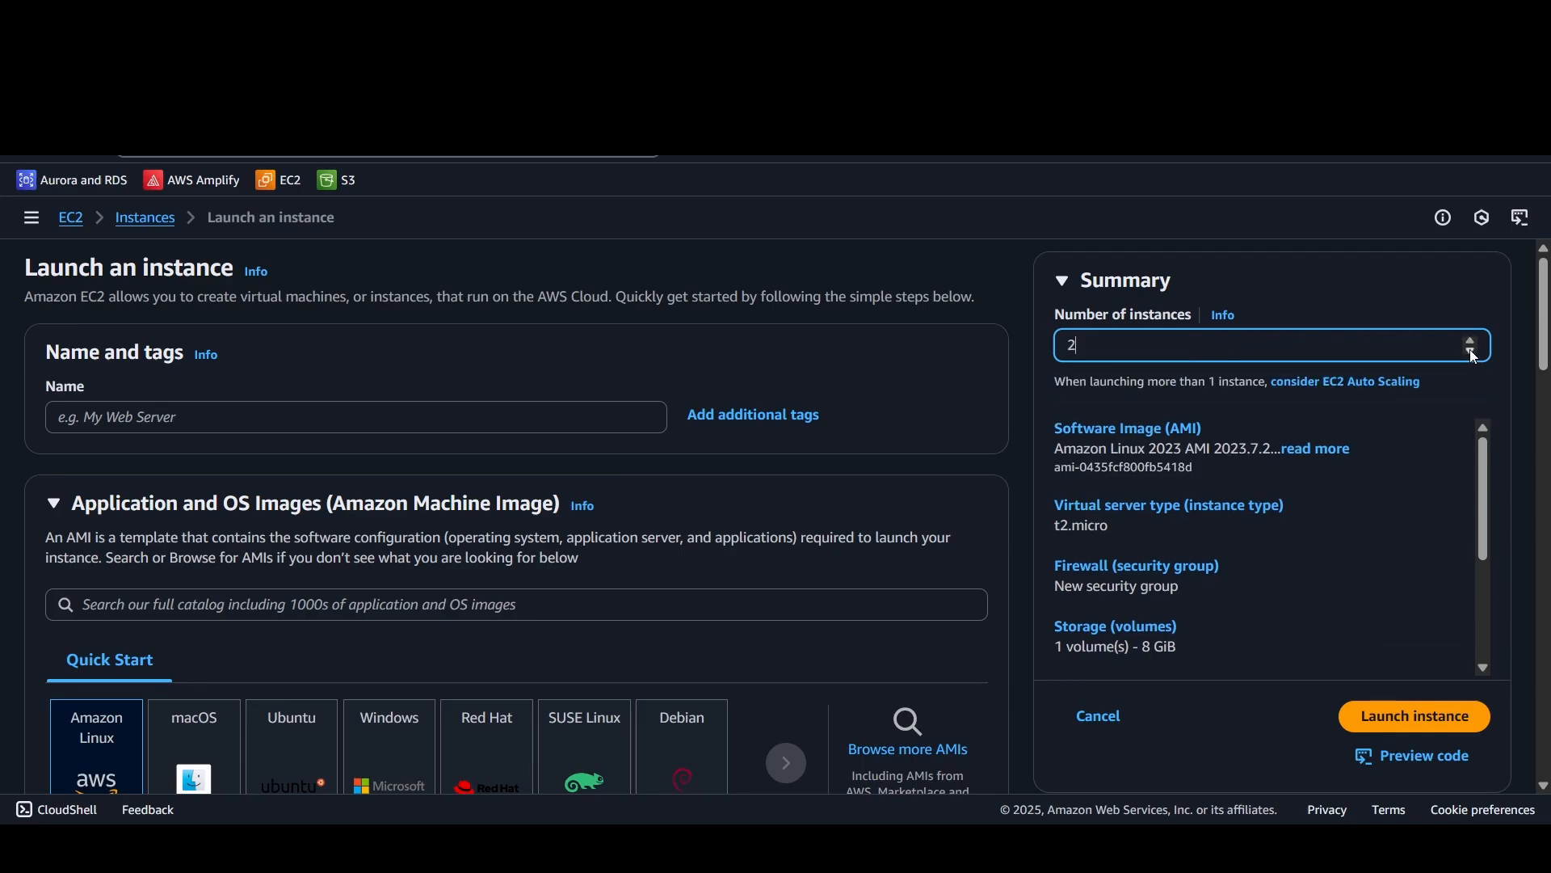
click(1471, 351)
click(1470, 351)
click(1471, 351)
click(1471, 340)
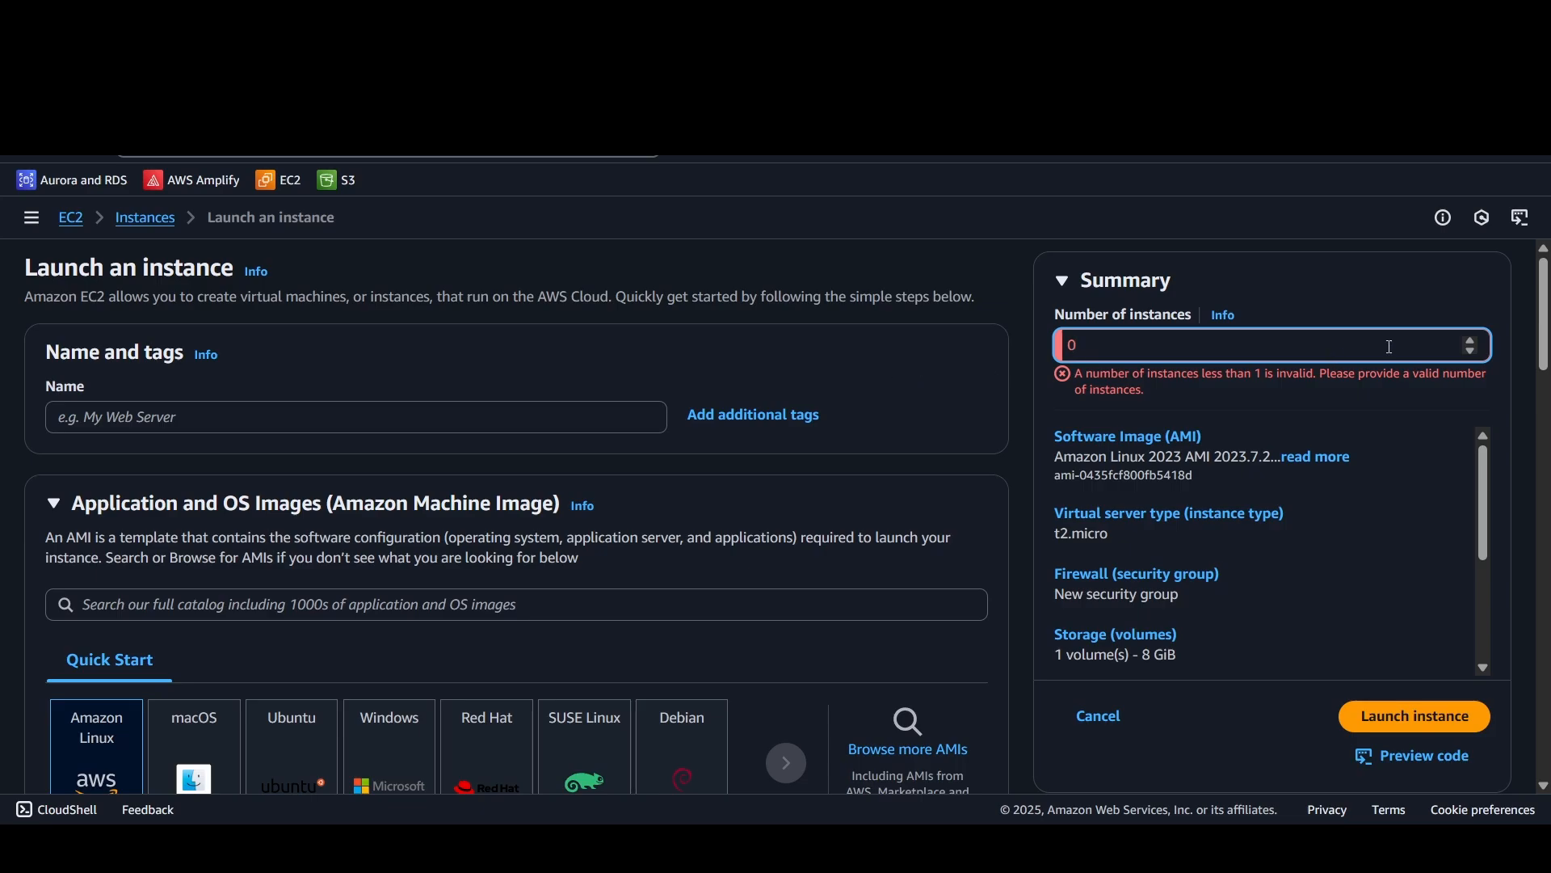
click(1471, 341)
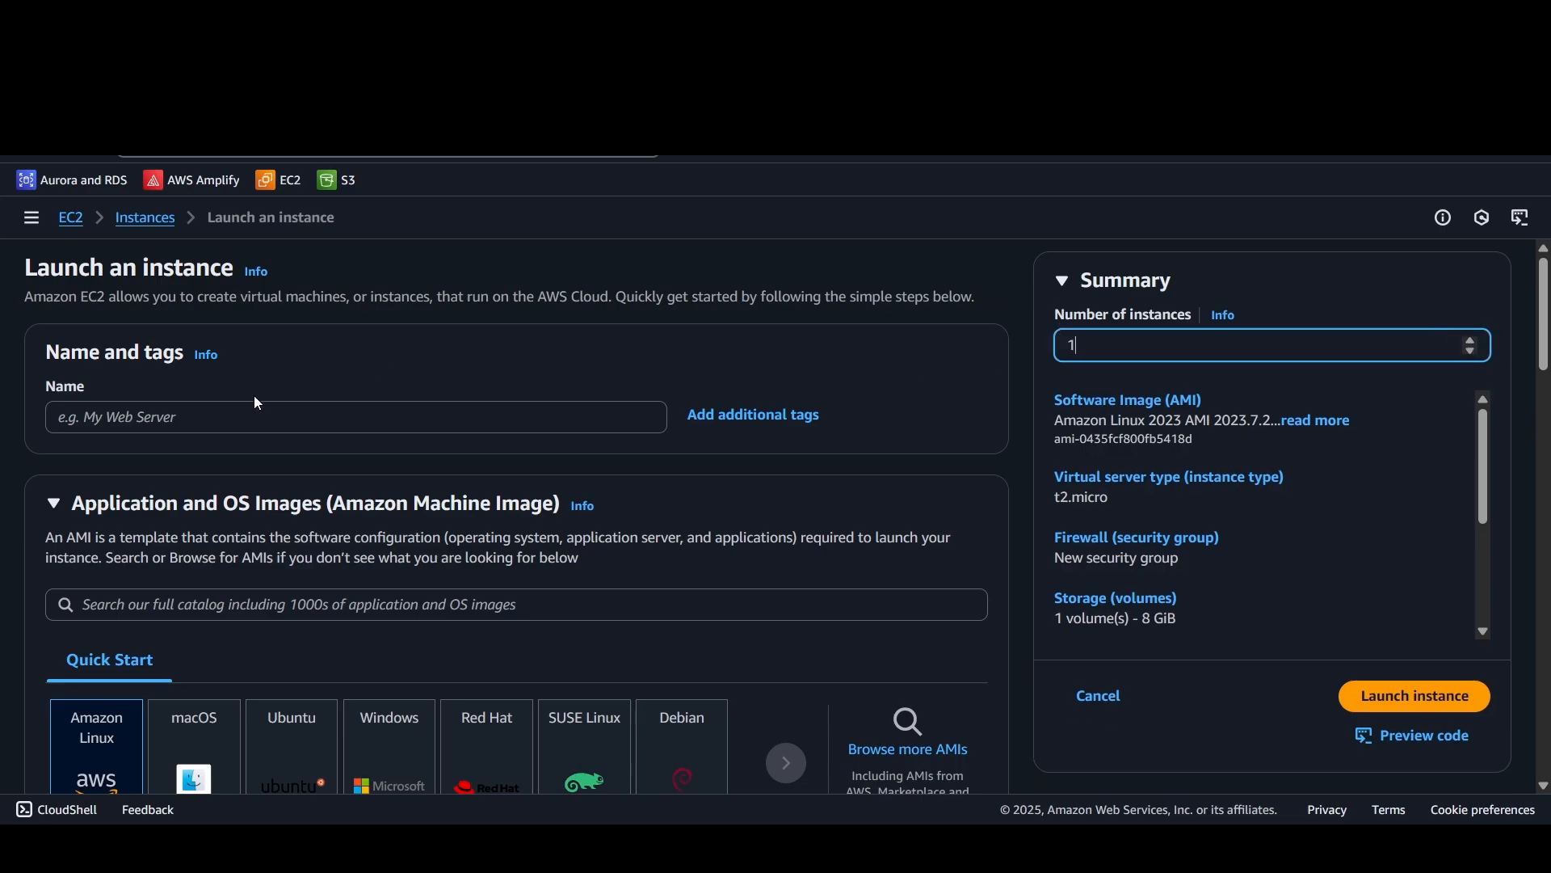
Step: Name the new instance "youtube"
click(230, 412)
text(youtube)
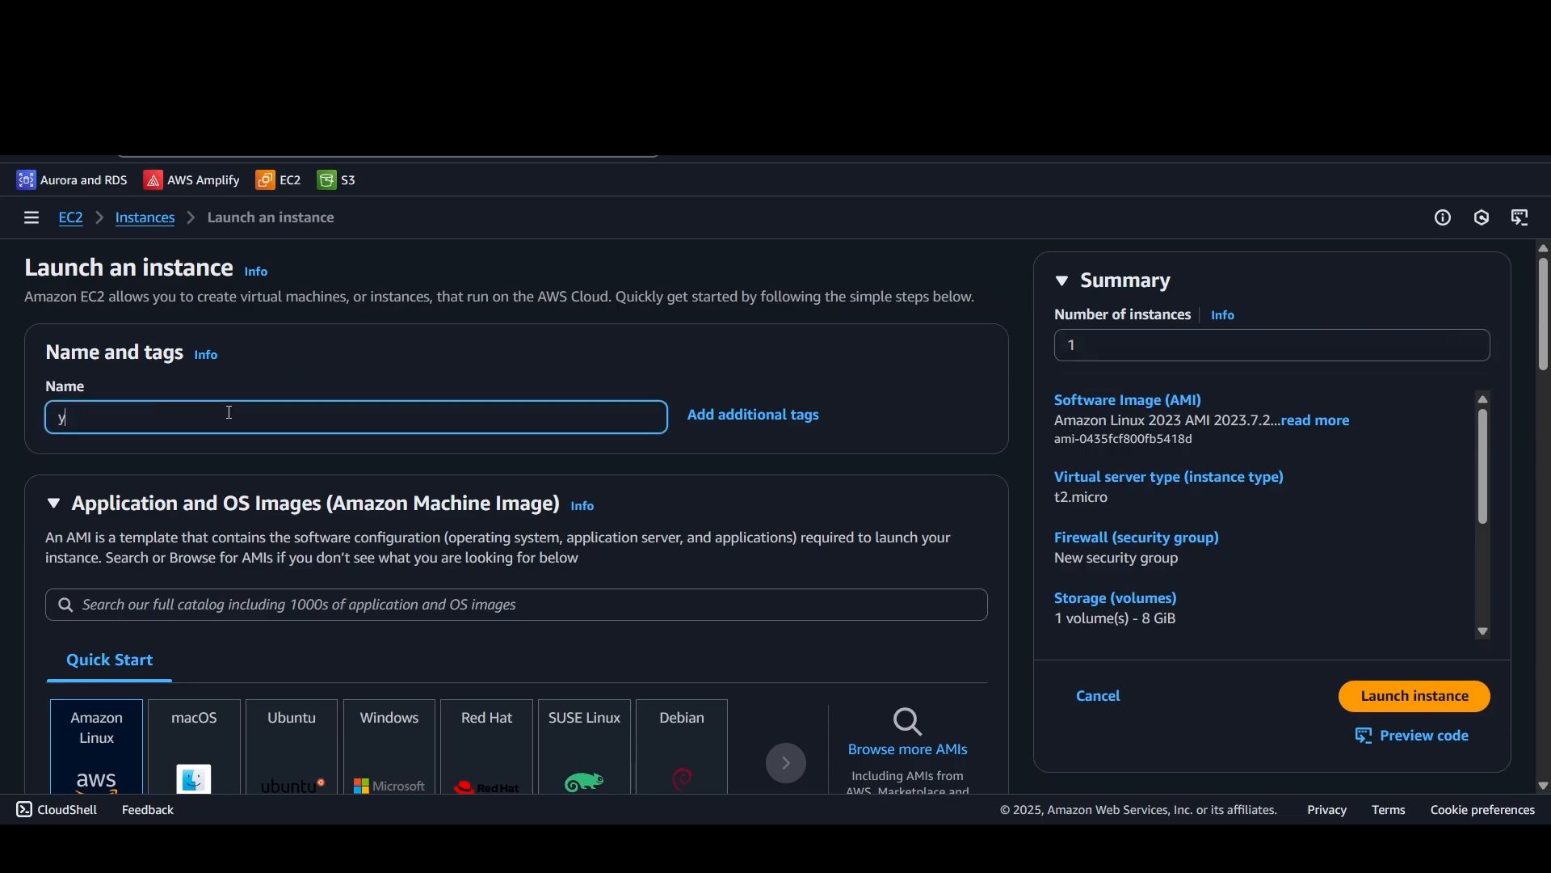
key(BackSpace)
key(BackSpace)
key(BackSpace)
key(BackSpace)
key(BackSpace)
key(BackSpace)
key(BackSpace)
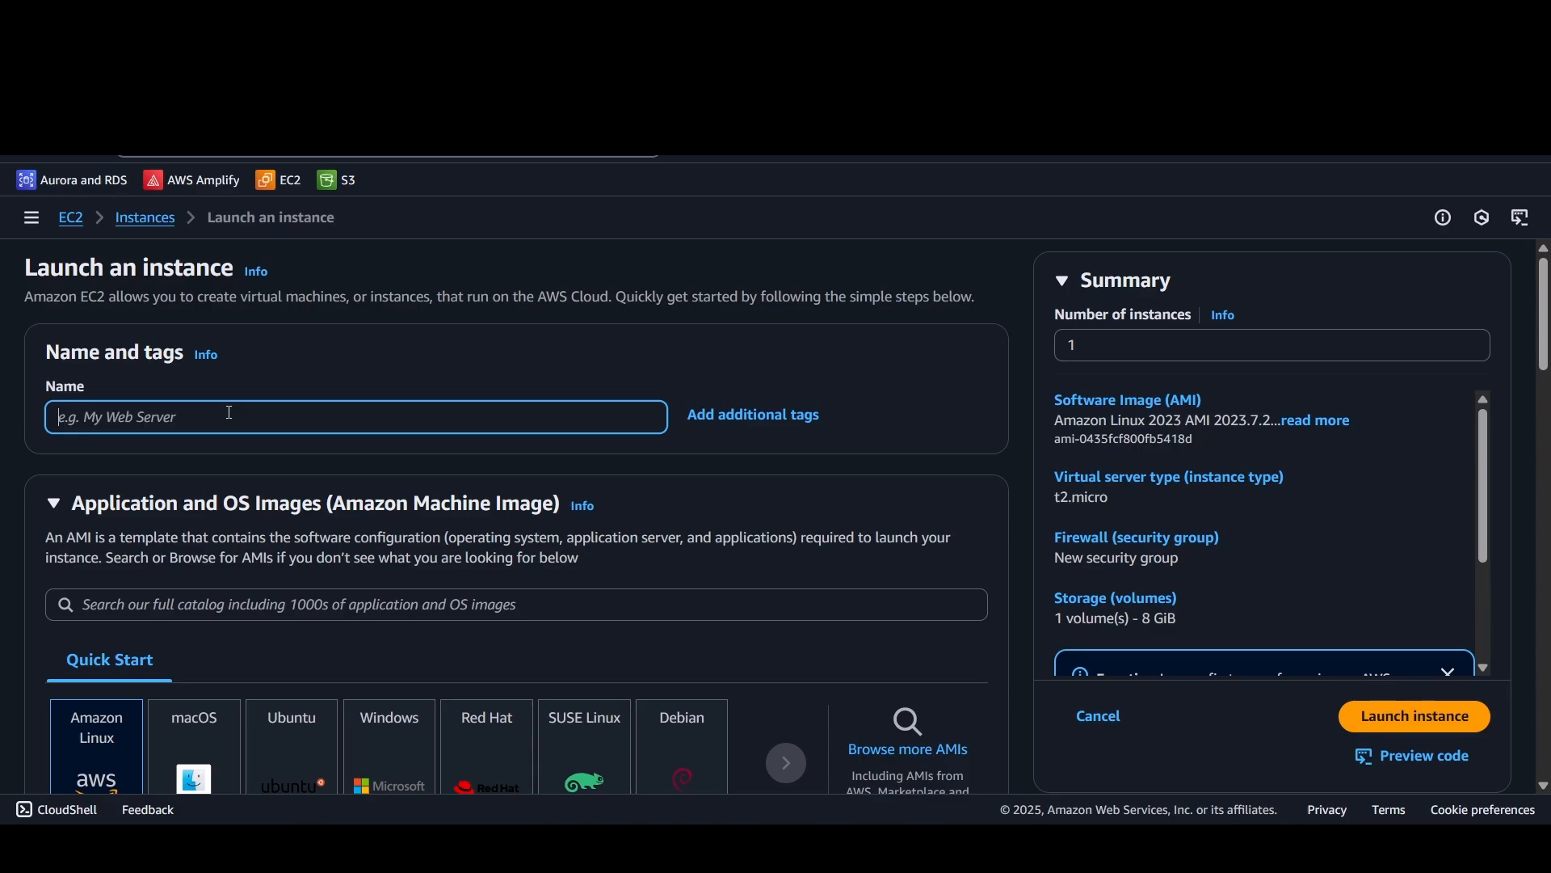
text(youtube)
Step: Choose Ubuntu as the operating system image, using Ubuntu Server 24.04 LTS (HVM), SSD Volume Type
scroll(357, 436, down, 3)
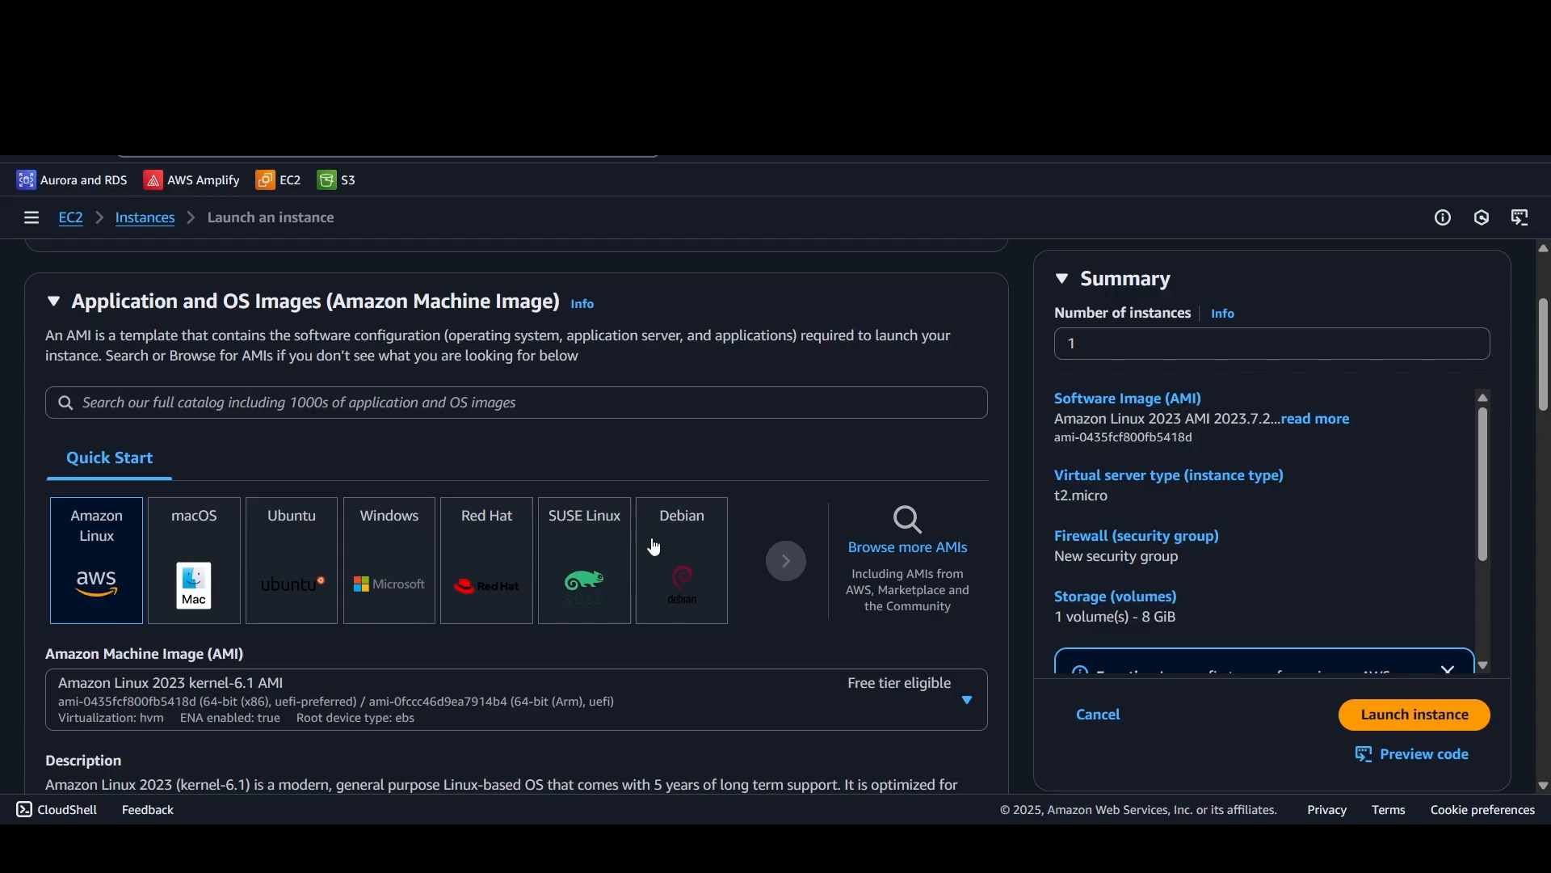
click(299, 593)
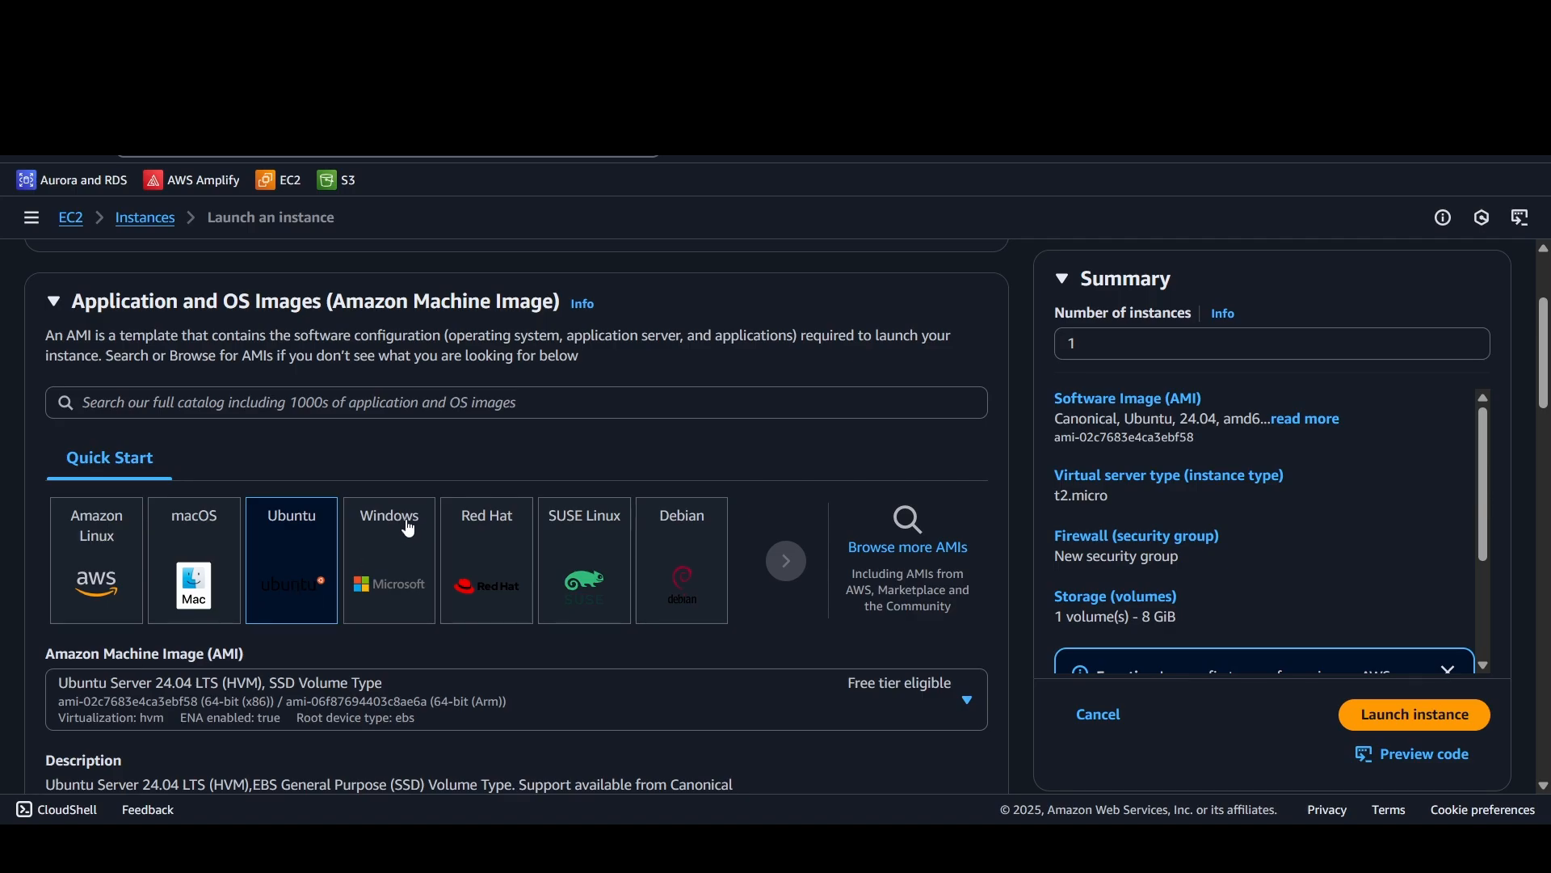
scroll(459, 568, down, 3)
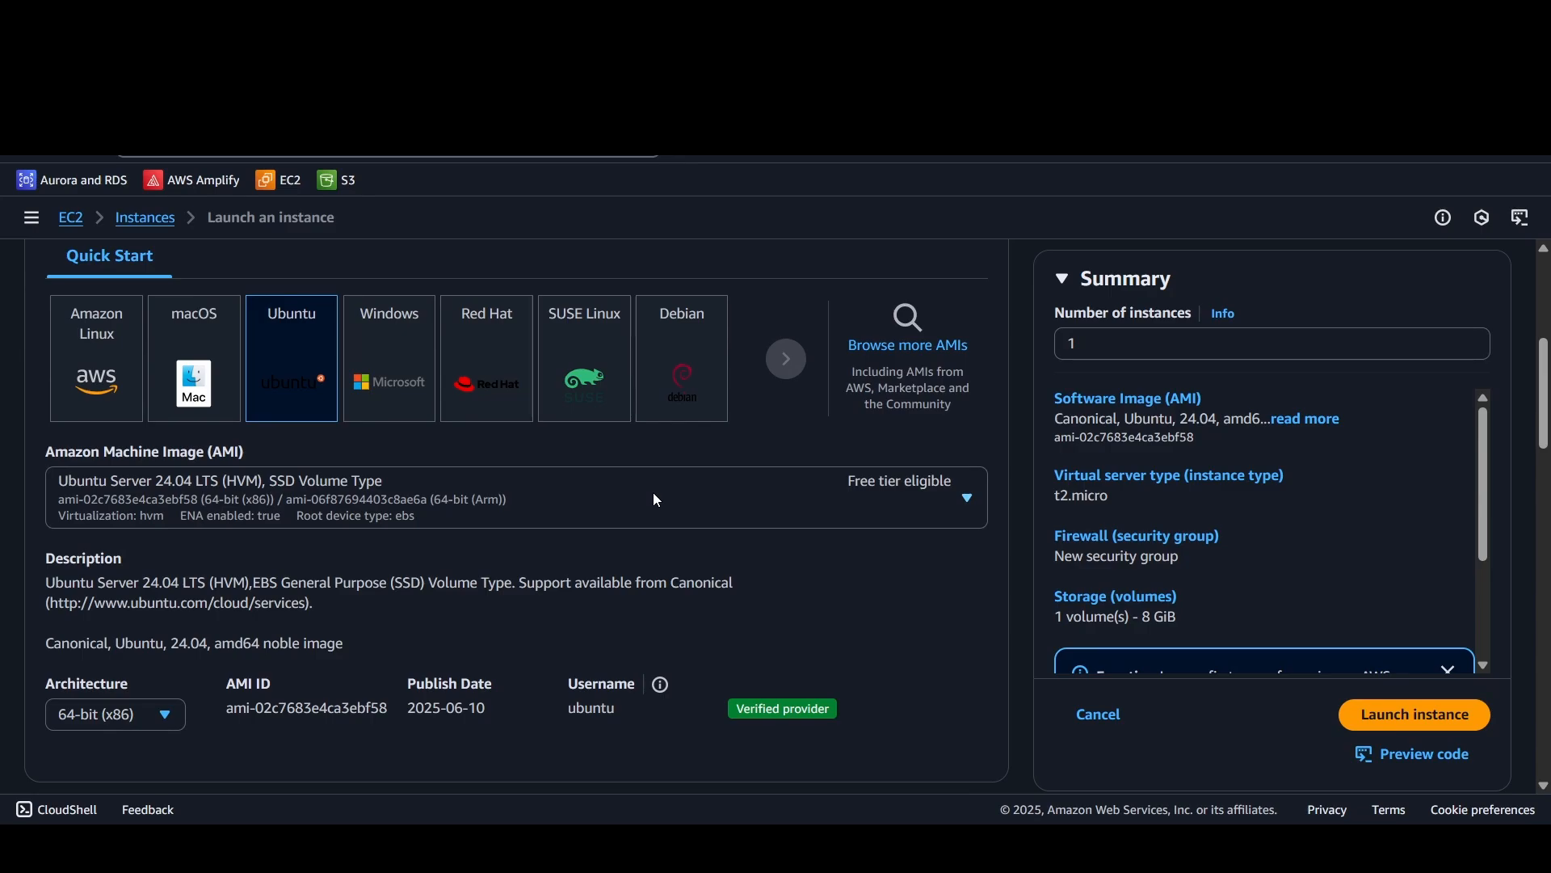
click(655, 496)
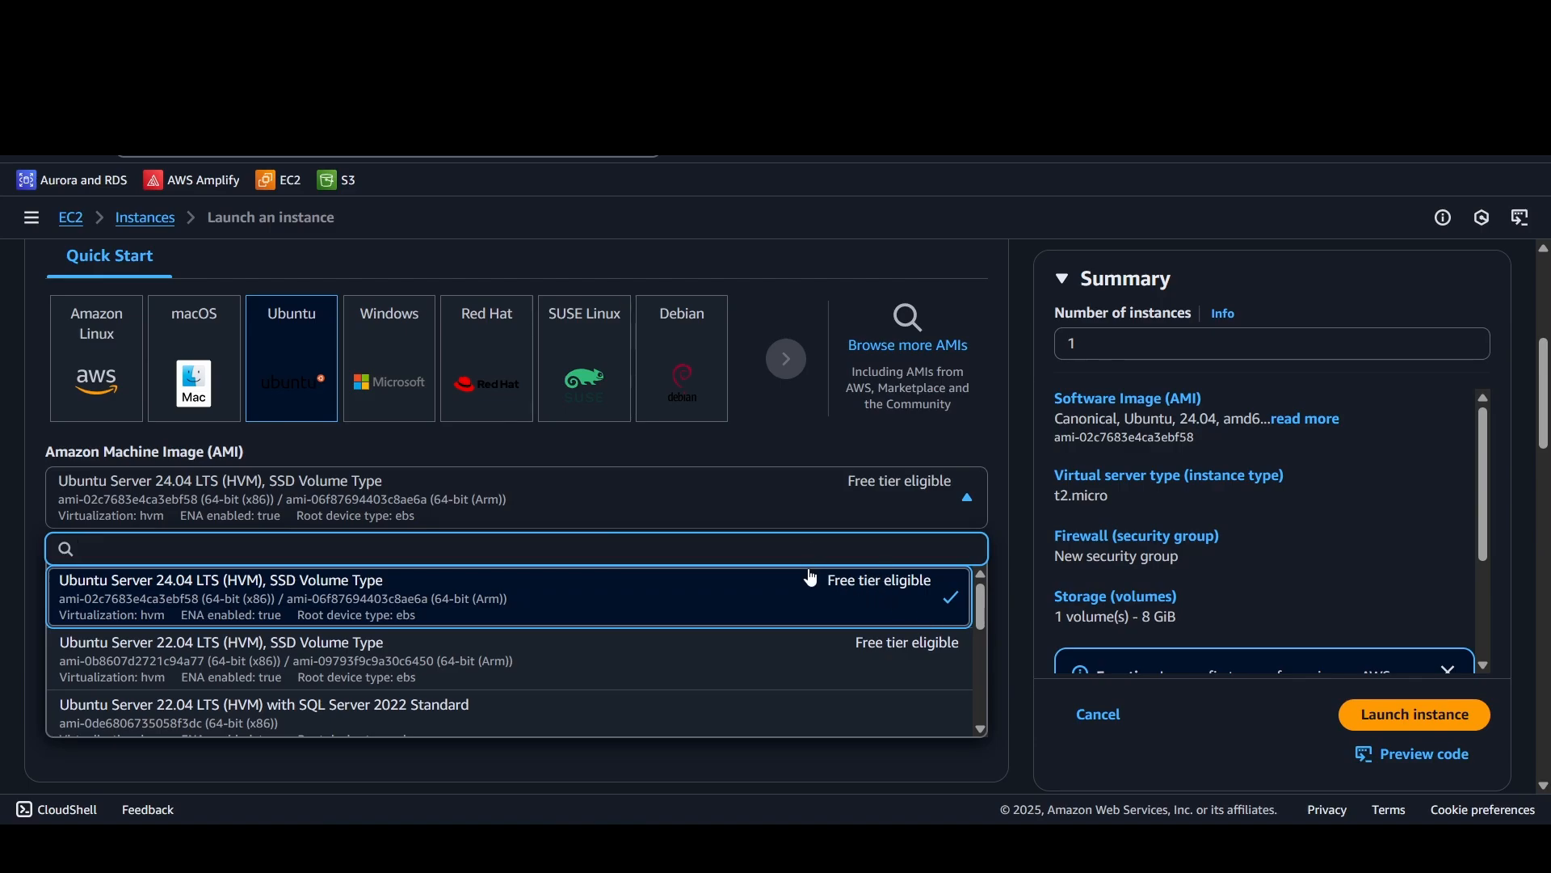
click(848, 584)
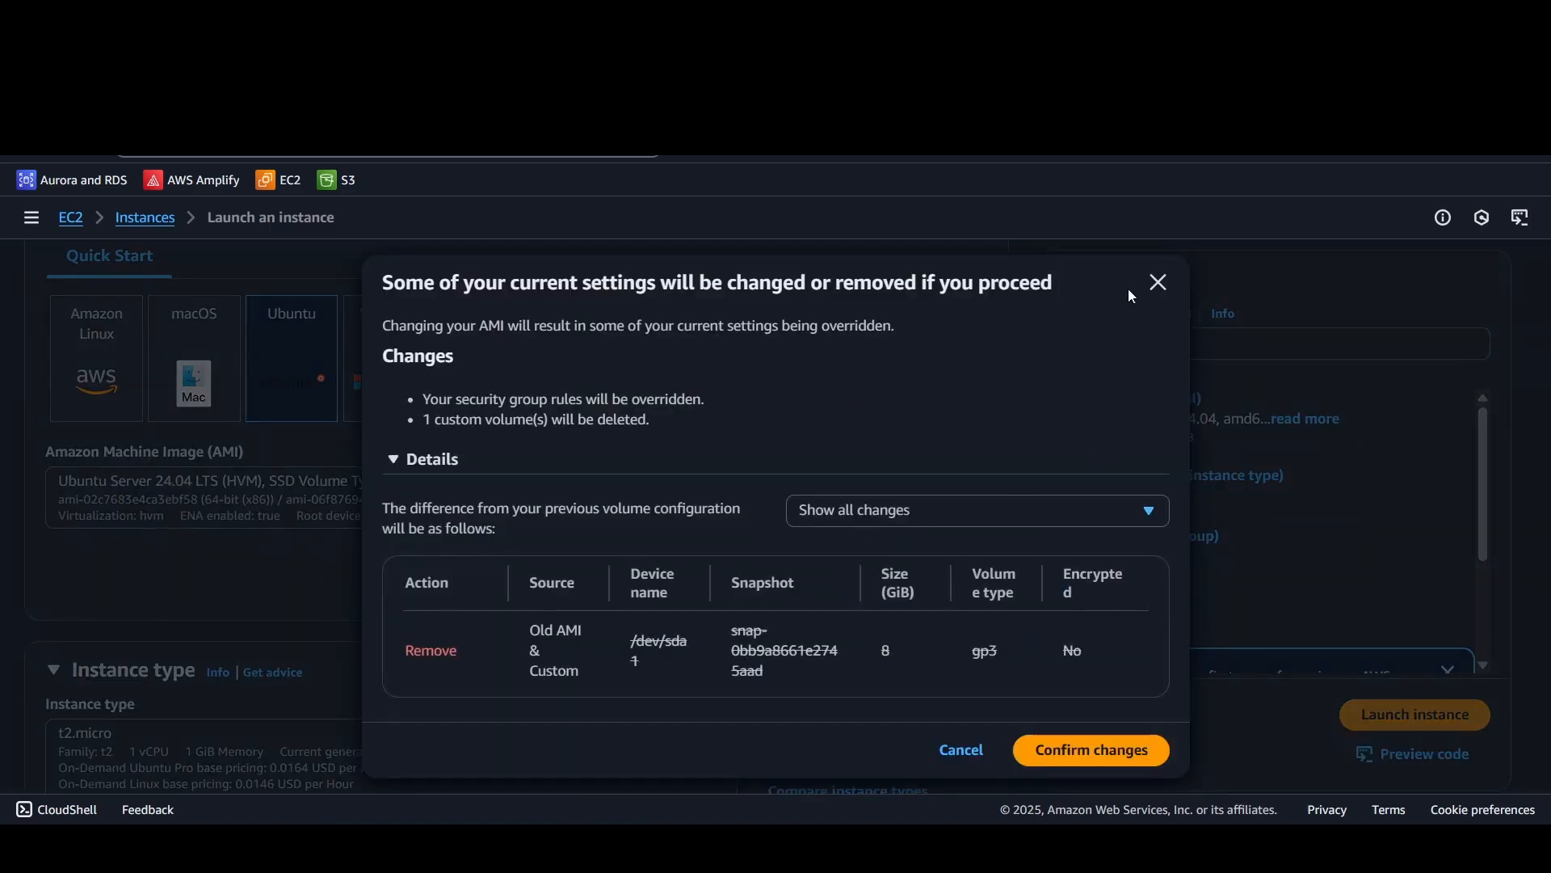
click(1158, 282)
Step: Look through the available instance types and choose t2.micro for the instance
scroll(655, 529, down, 4)
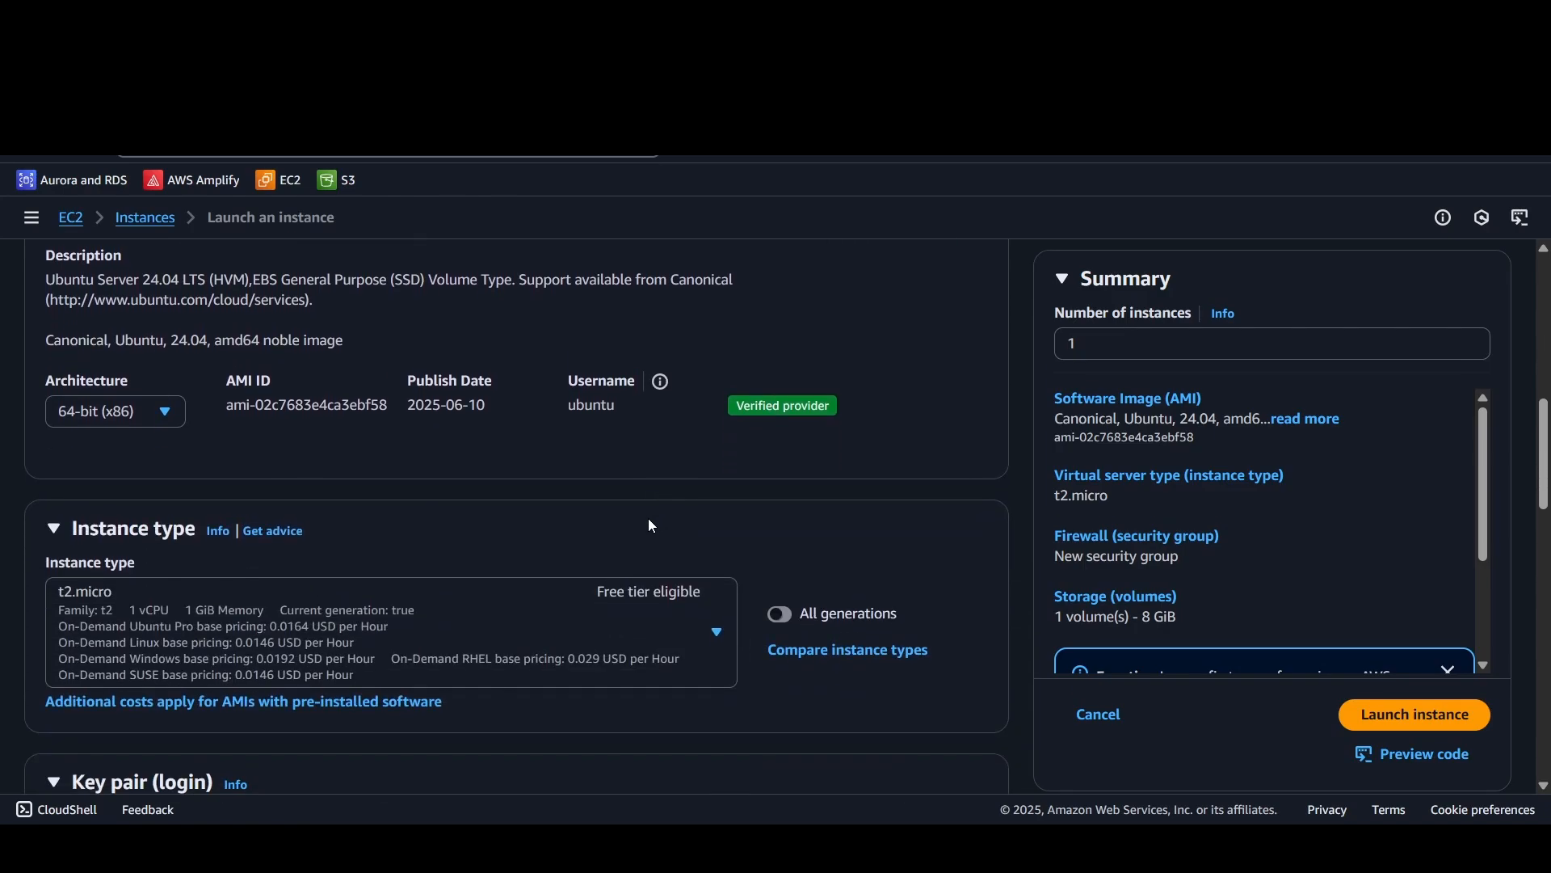
scroll(470, 522, down, 3)
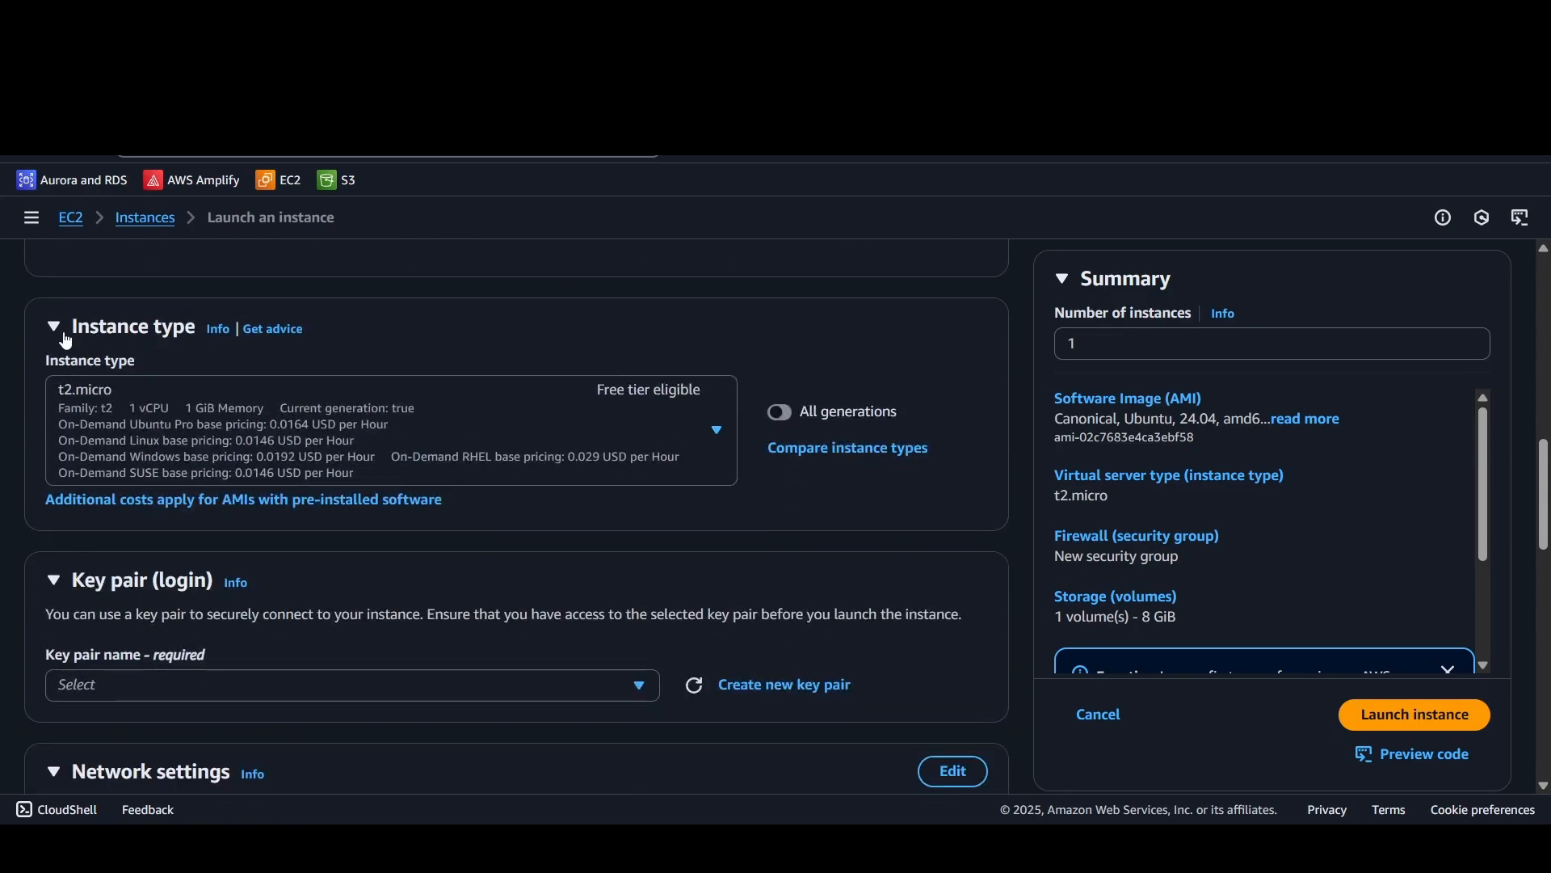
click(494, 457)
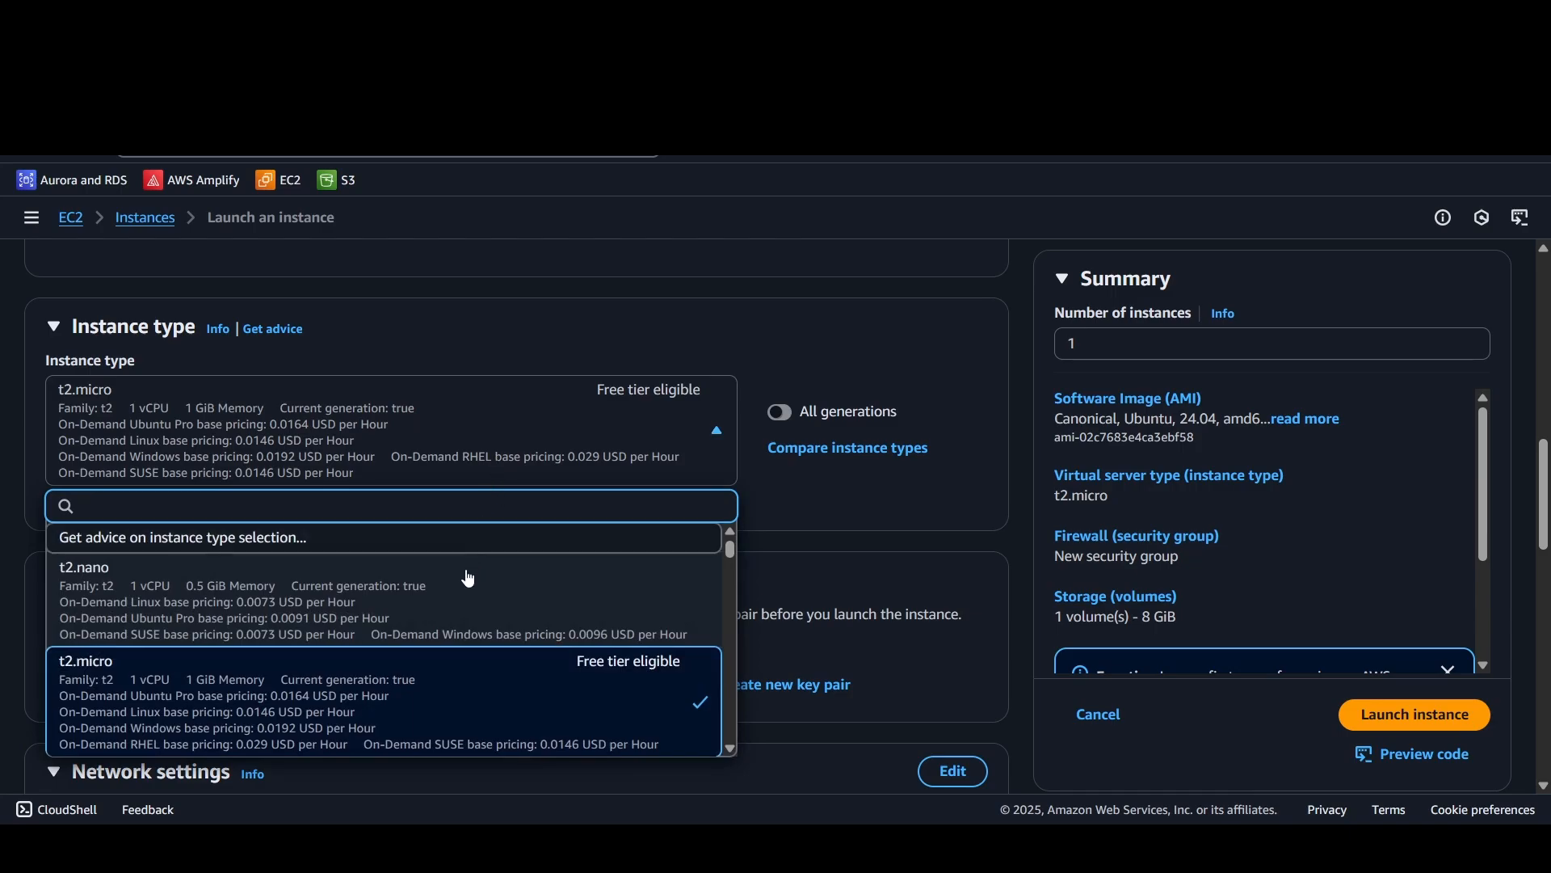
scroll(467, 578, down, 5)
scroll(465, 595, down, 3)
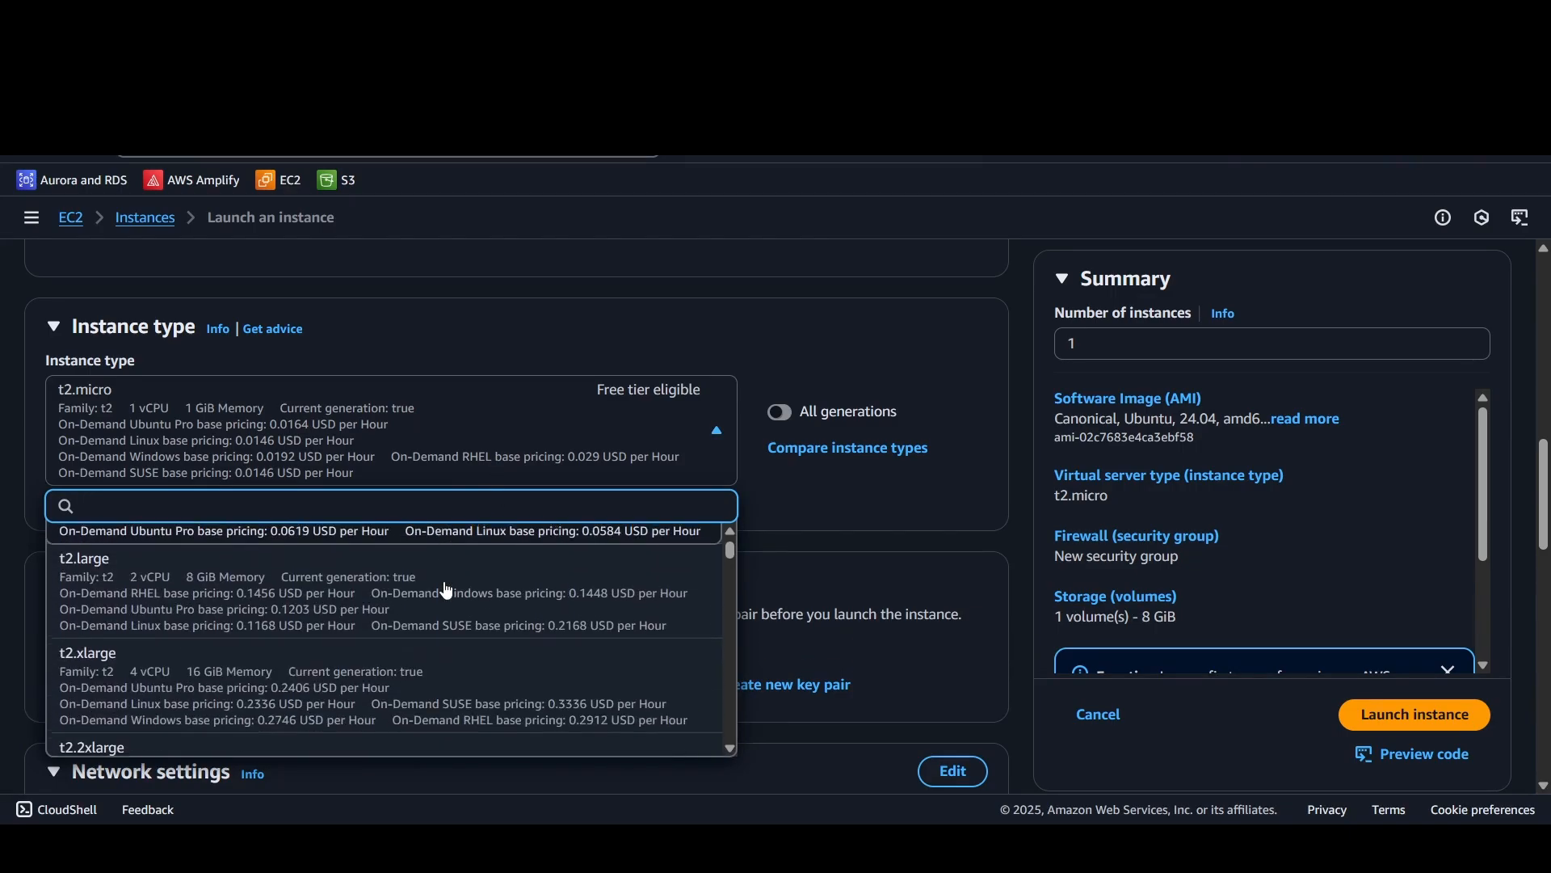
scroll(446, 610, down, 3)
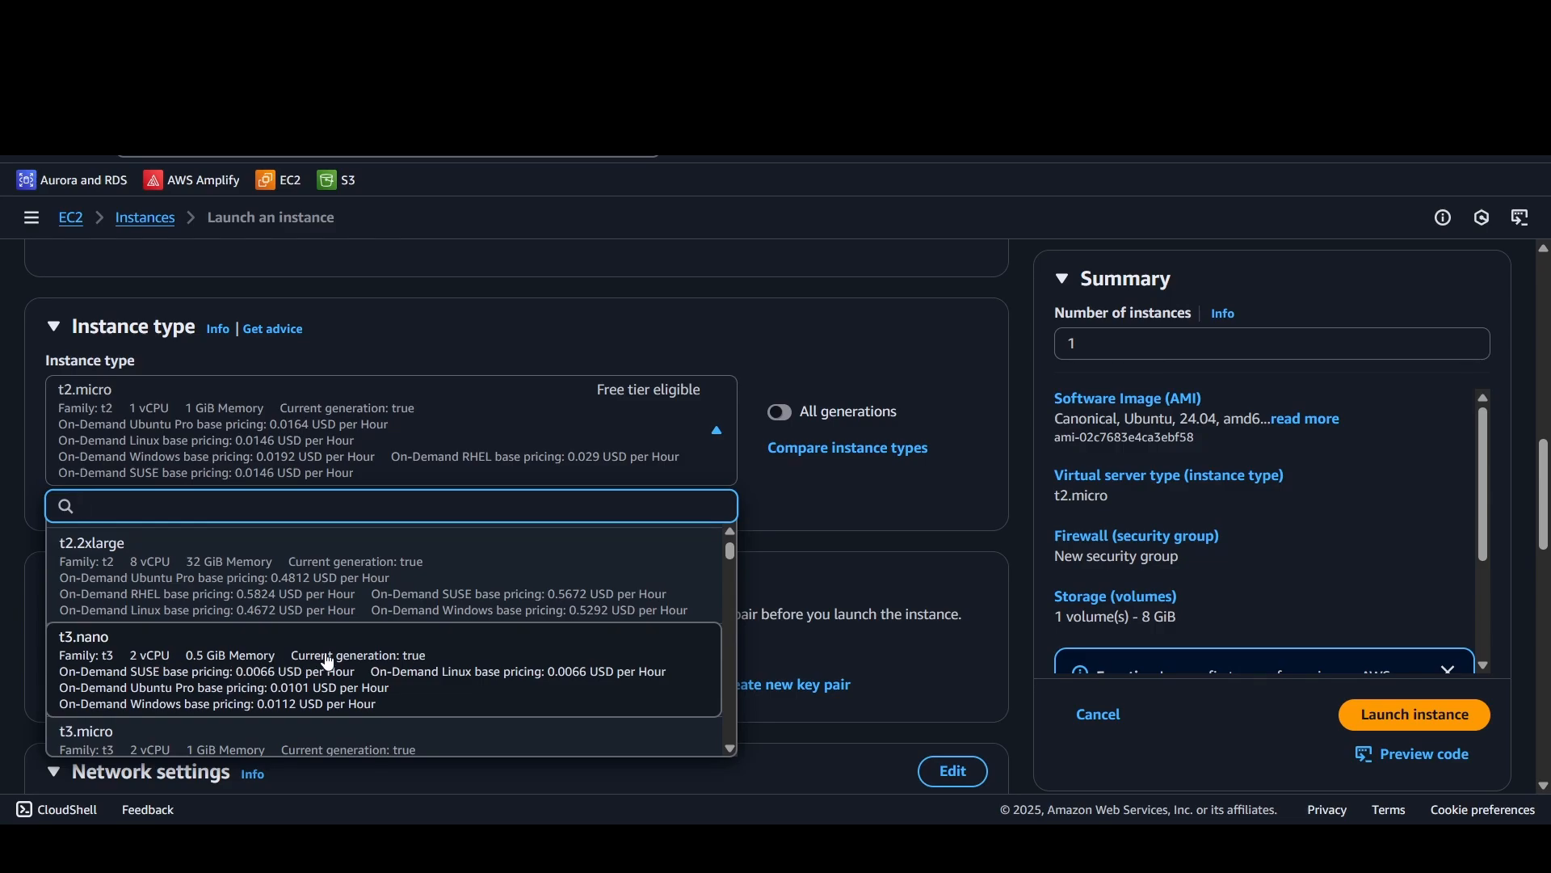
scroll(432, 673, up, 5)
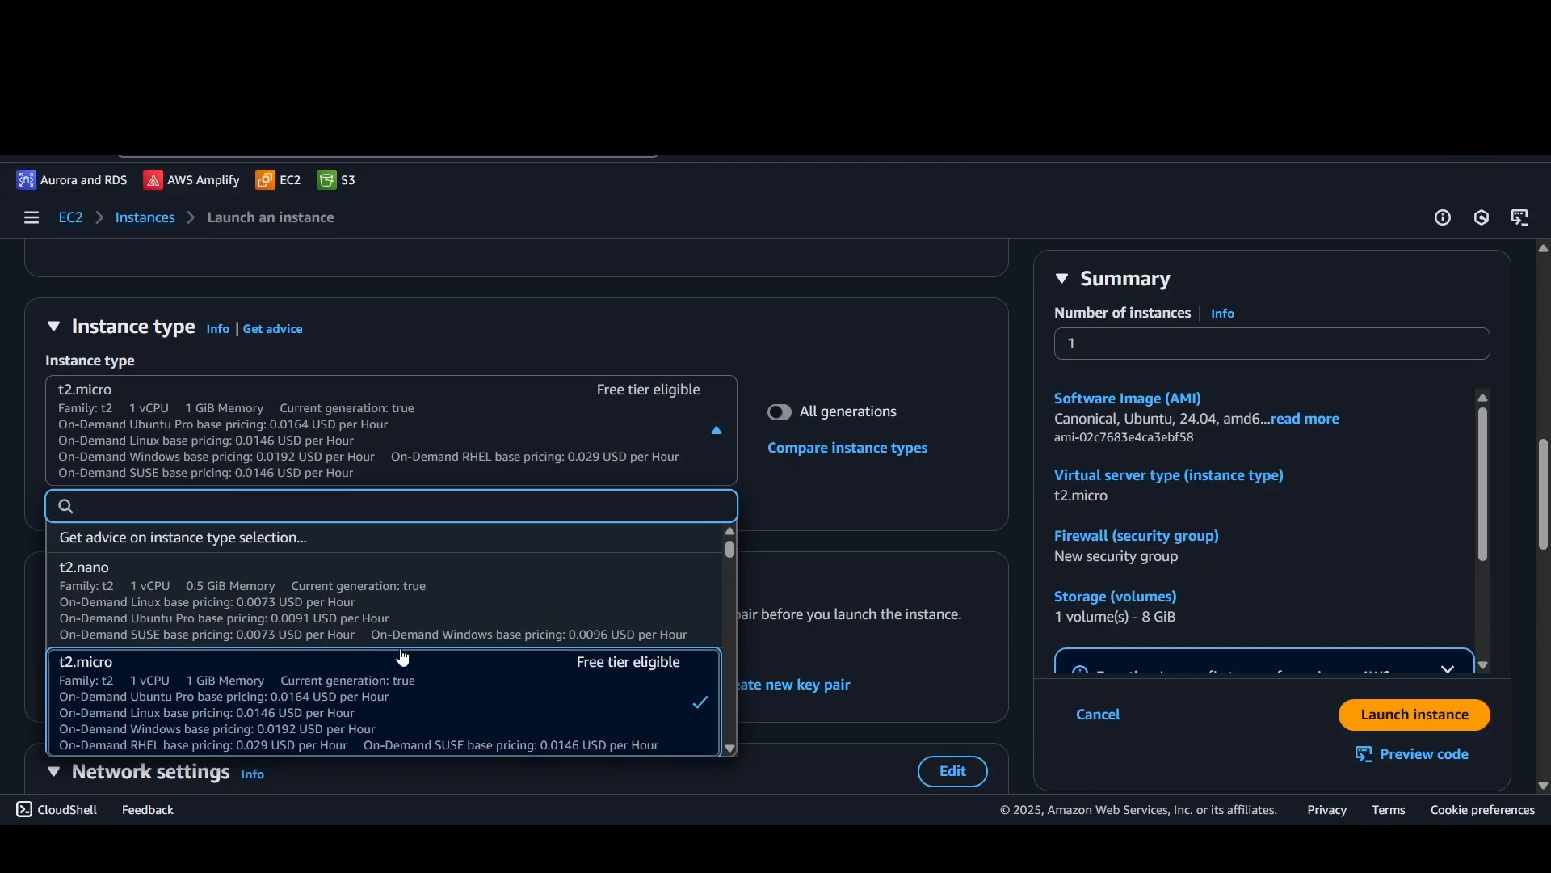
scroll(347, 670, down, 1)
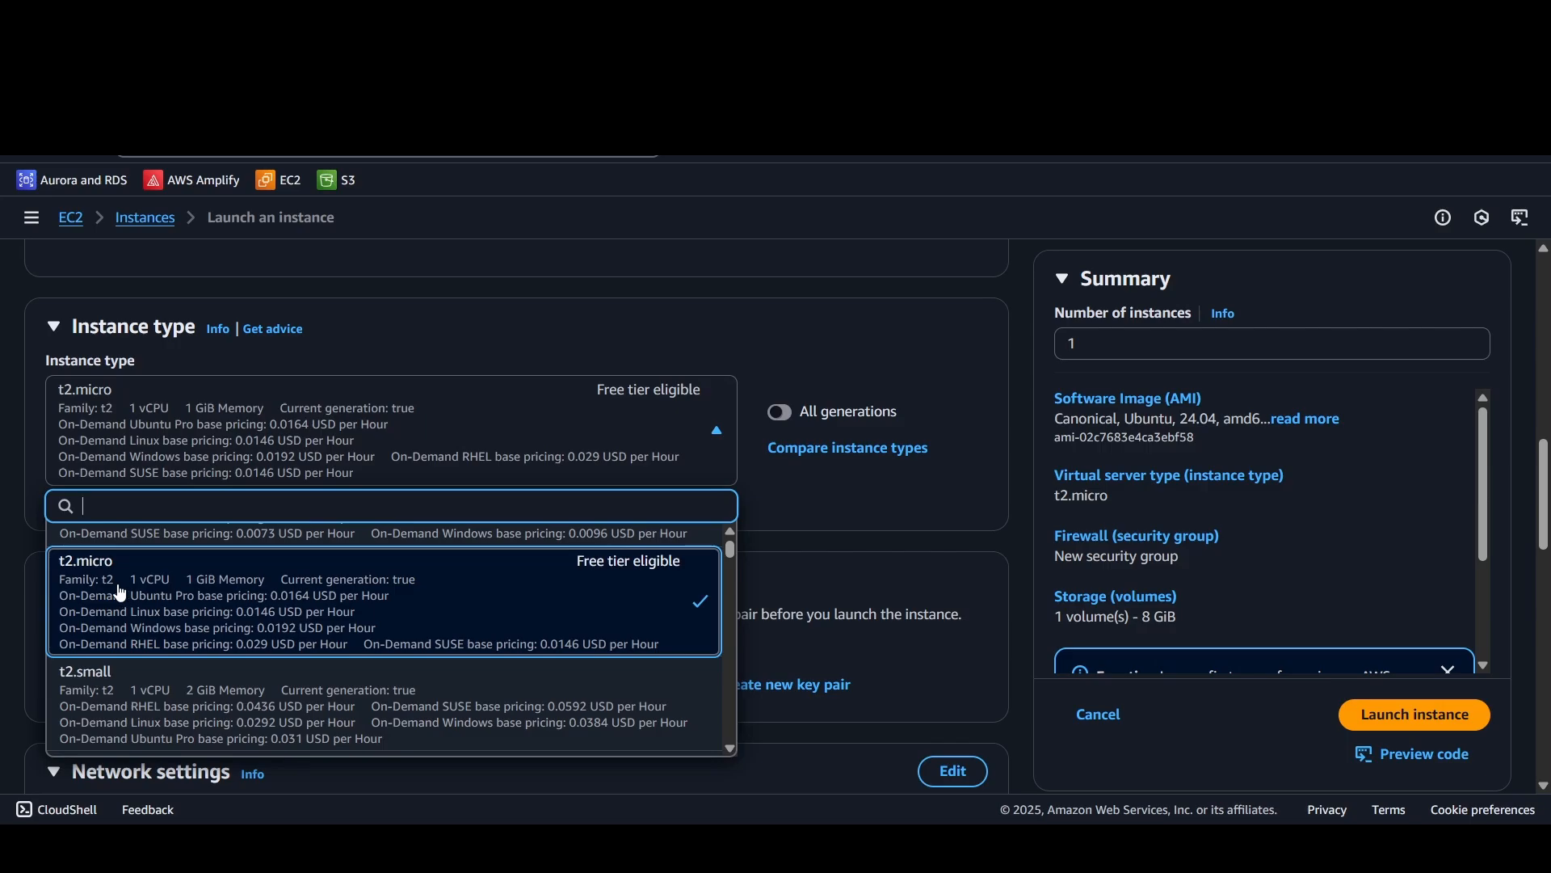
click(432, 609)
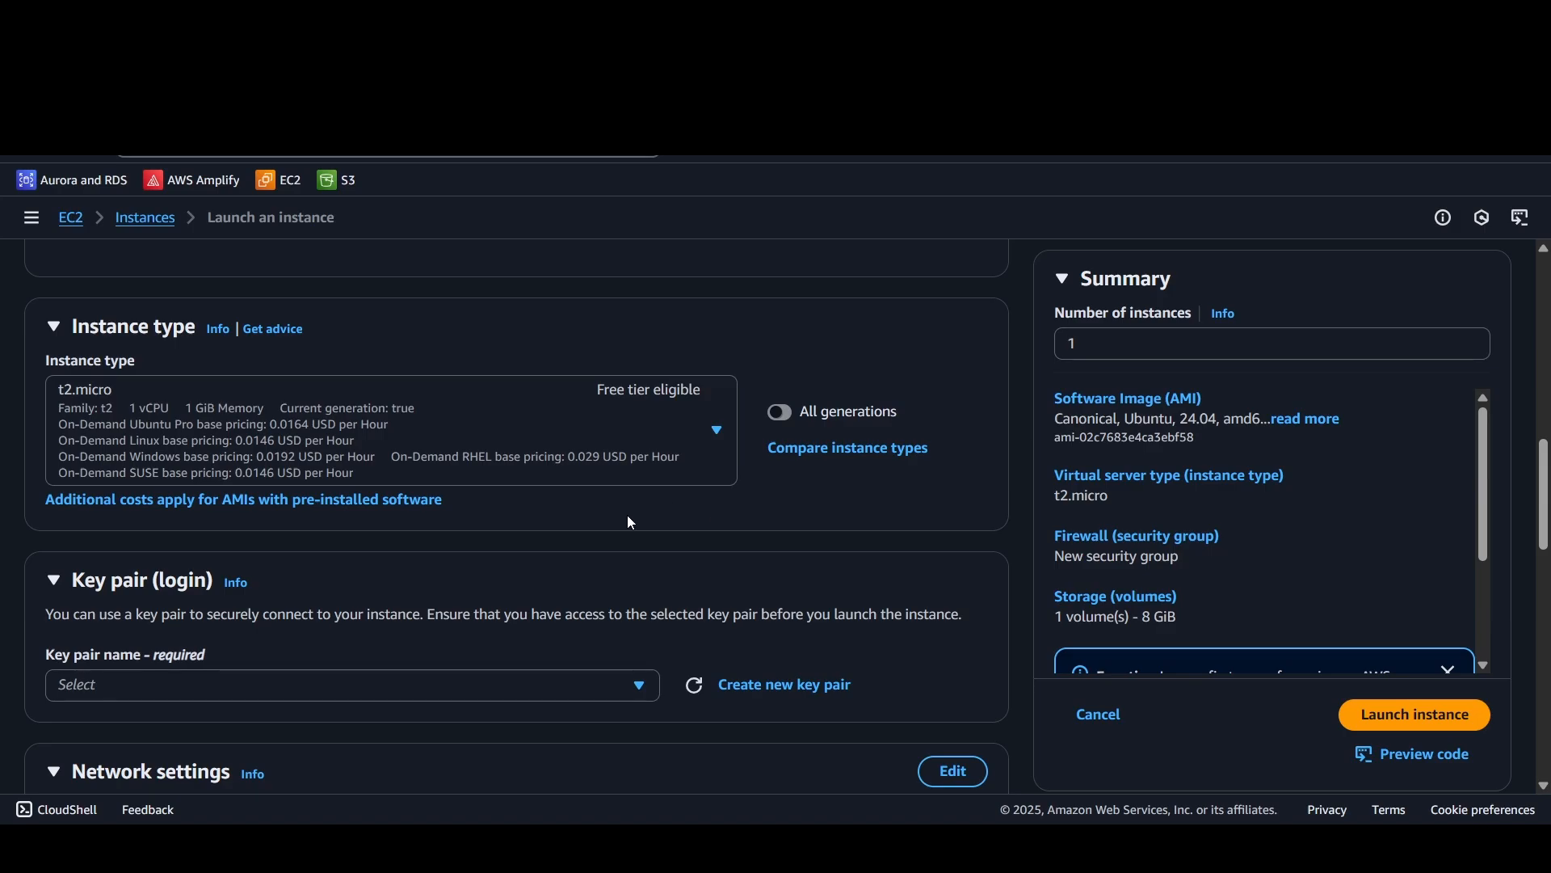
Step: Create an RSA key pair named "youtube" in .pem format and save its private key file as youtube
scroll(631, 522, down, 1)
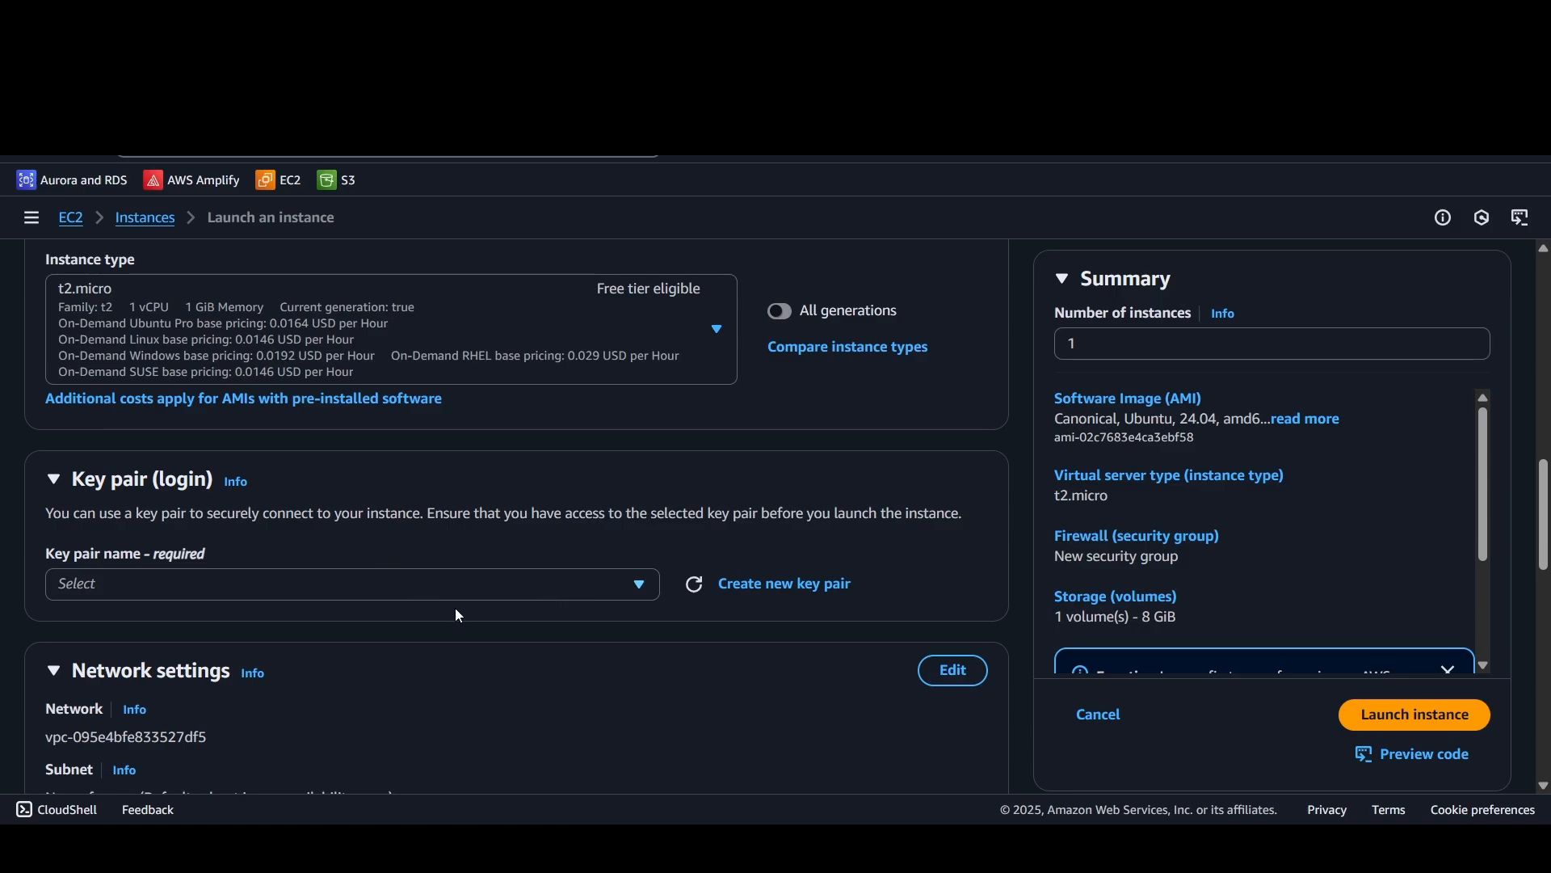
click(765, 584)
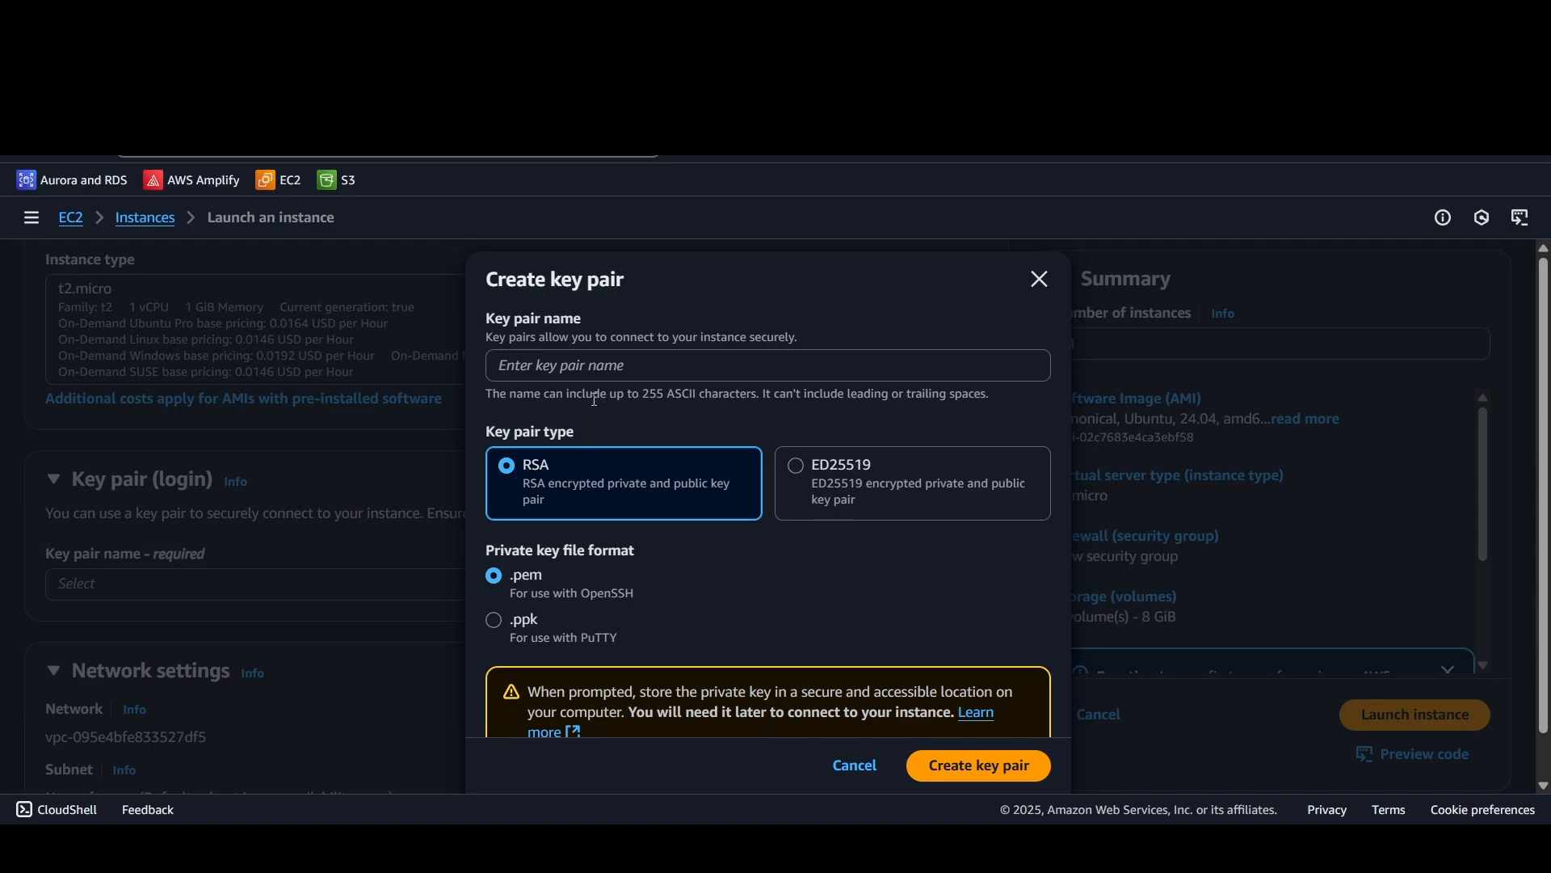
click(582, 358)
text(youtube)
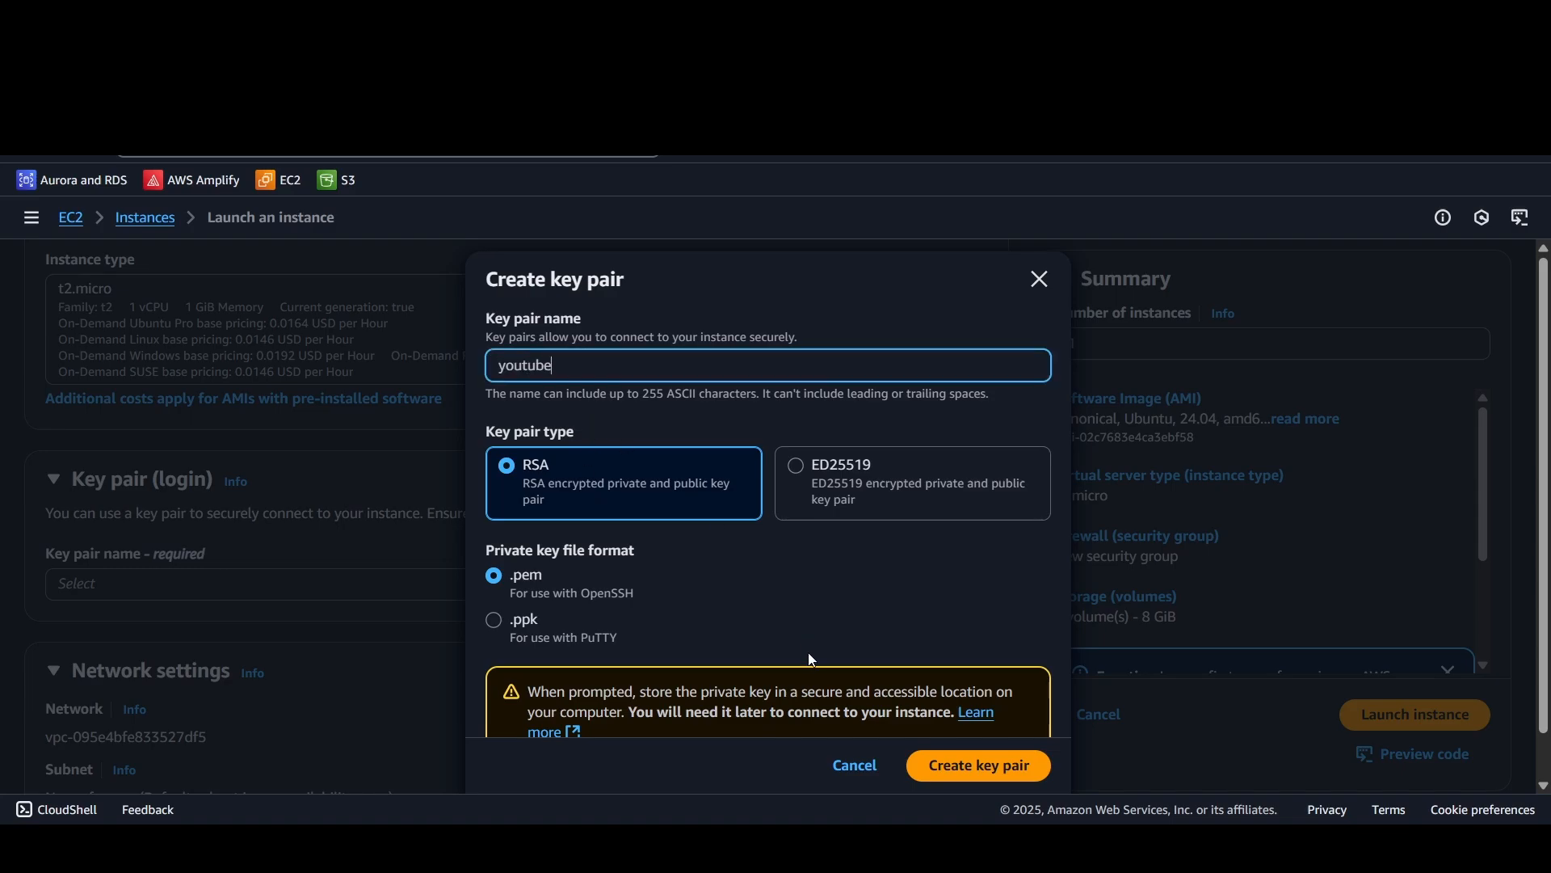
scroll(812, 659, down, 1)
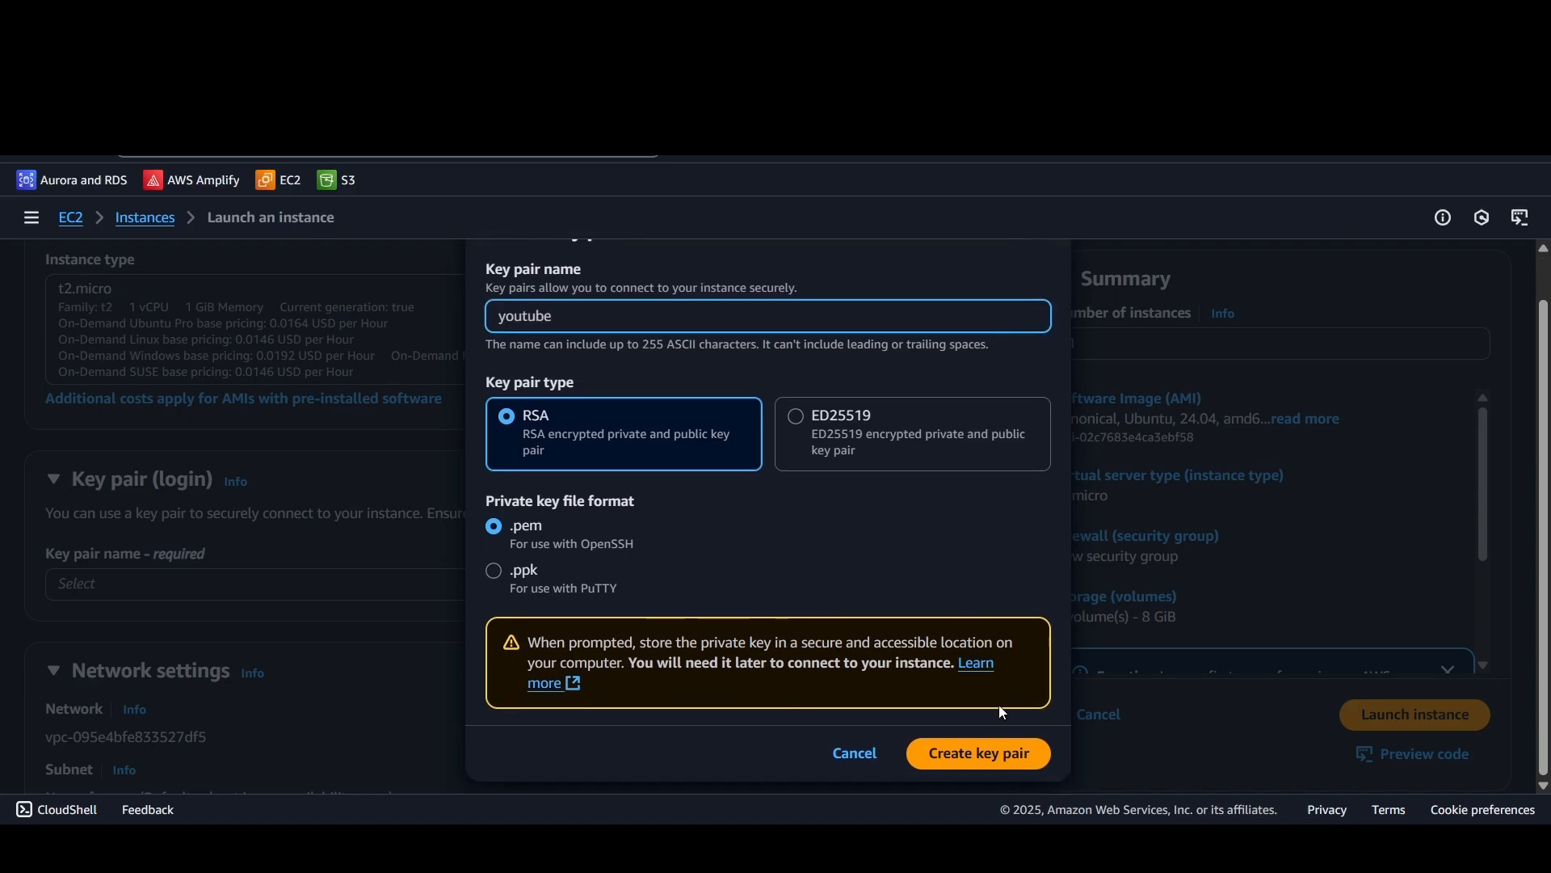
click(987, 750)
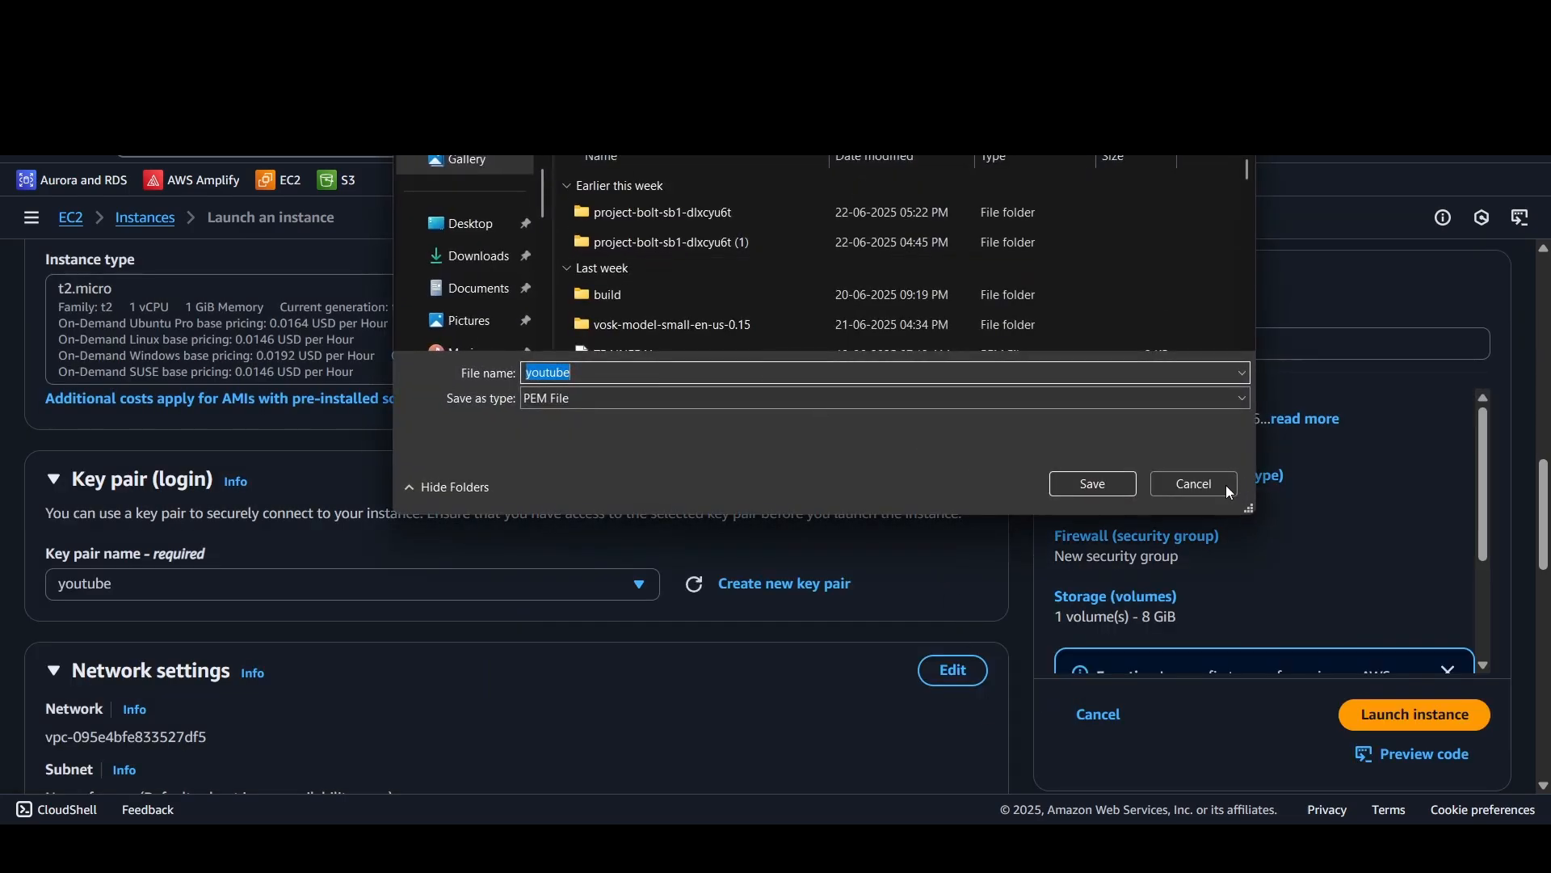
click(1066, 486)
Step: Try using an existing security group for the firewall, and switch back to creating a new security group
scroll(623, 588, down, 5)
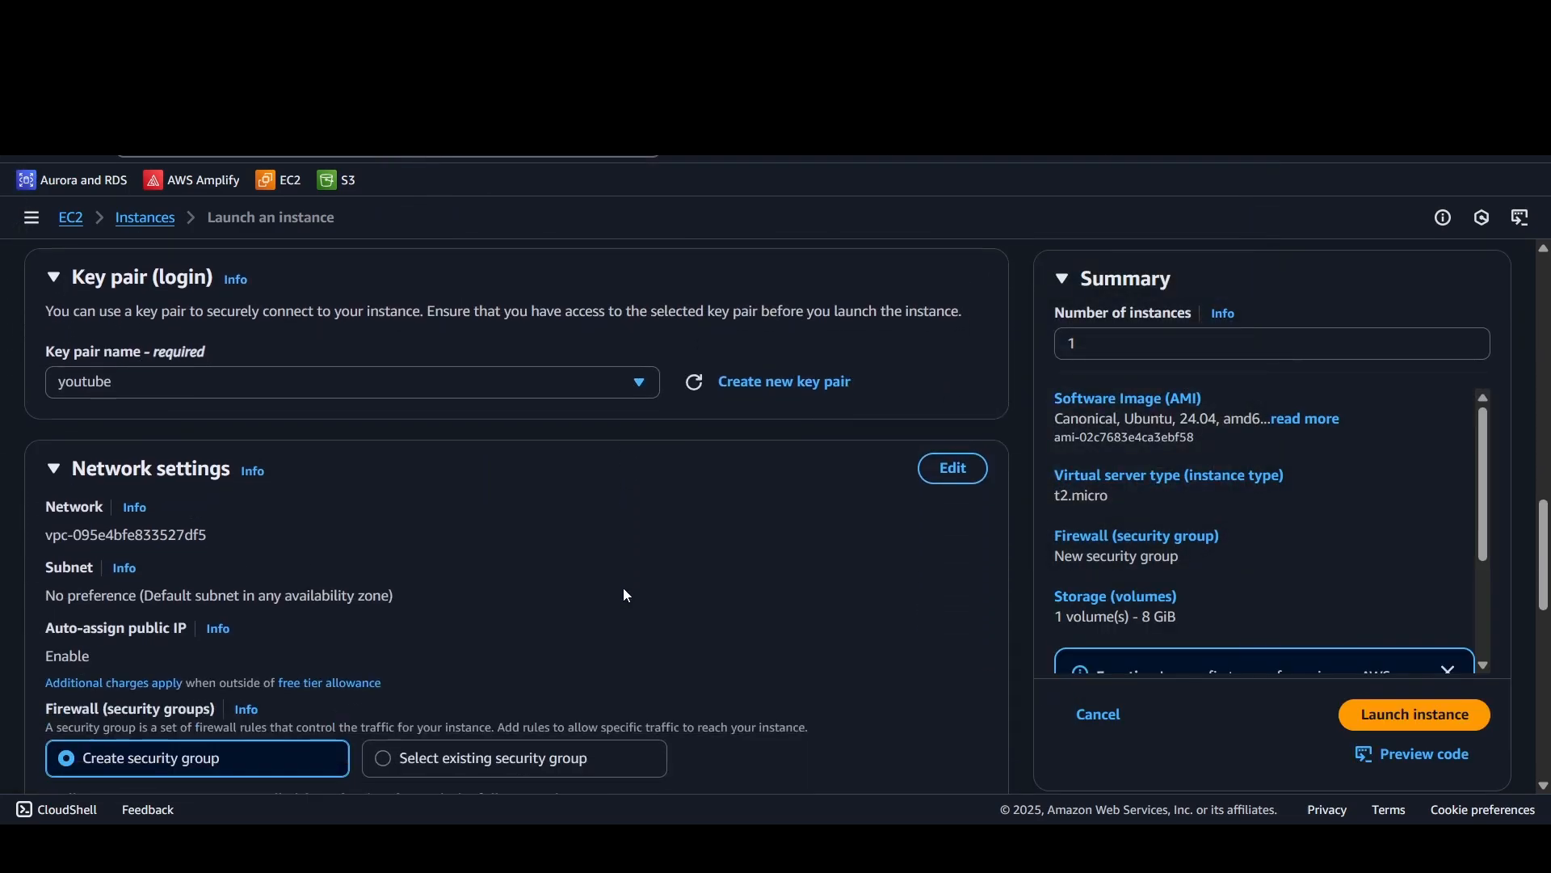
scroll(599, 557, up, 2)
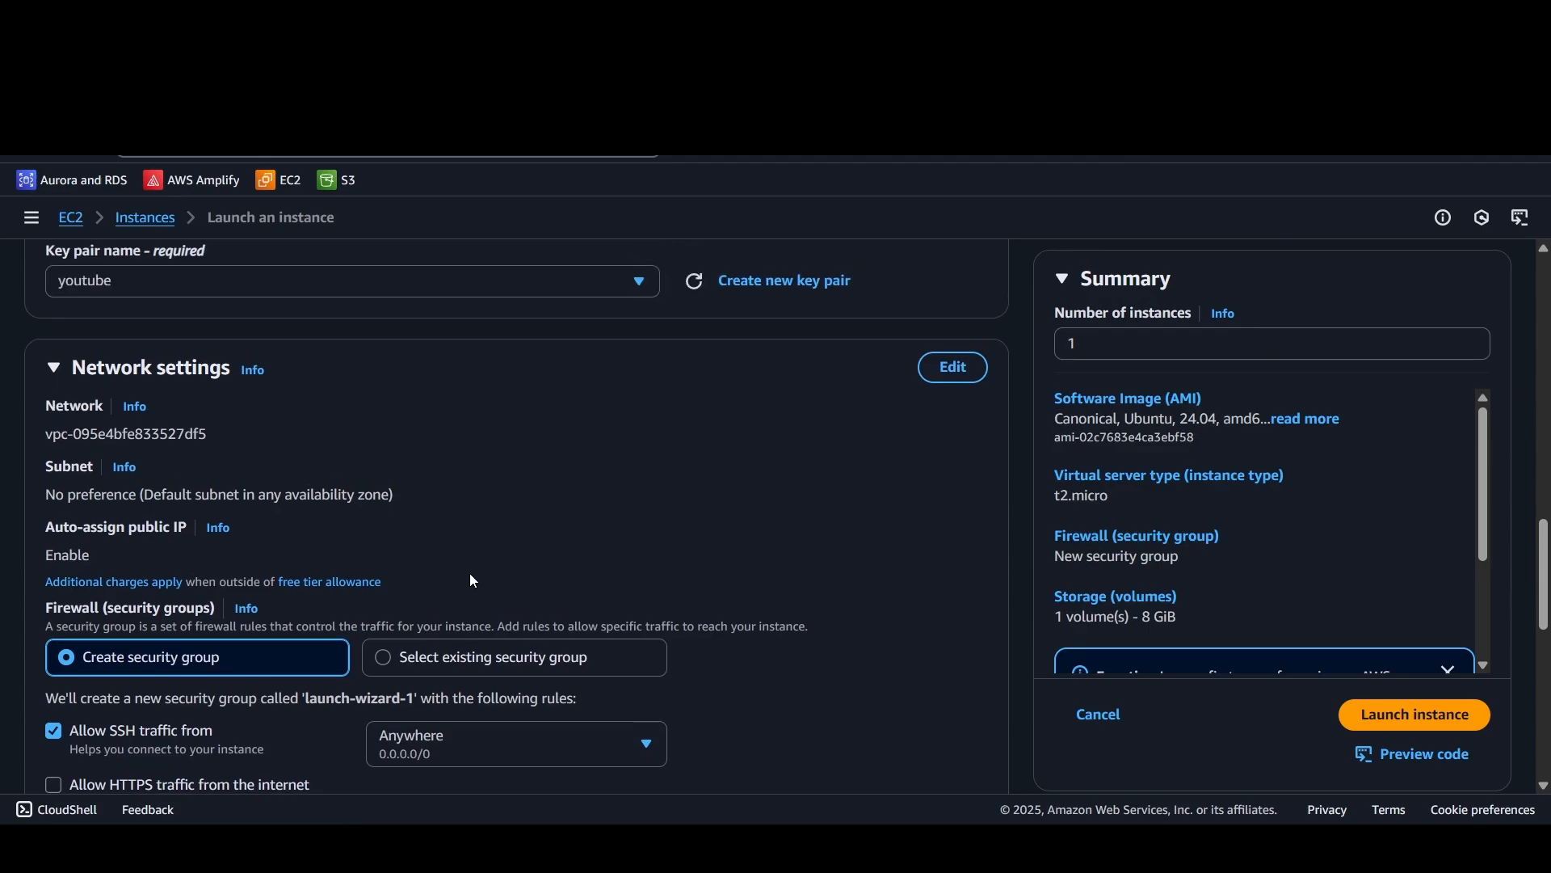
scroll(471, 578, down, 2)
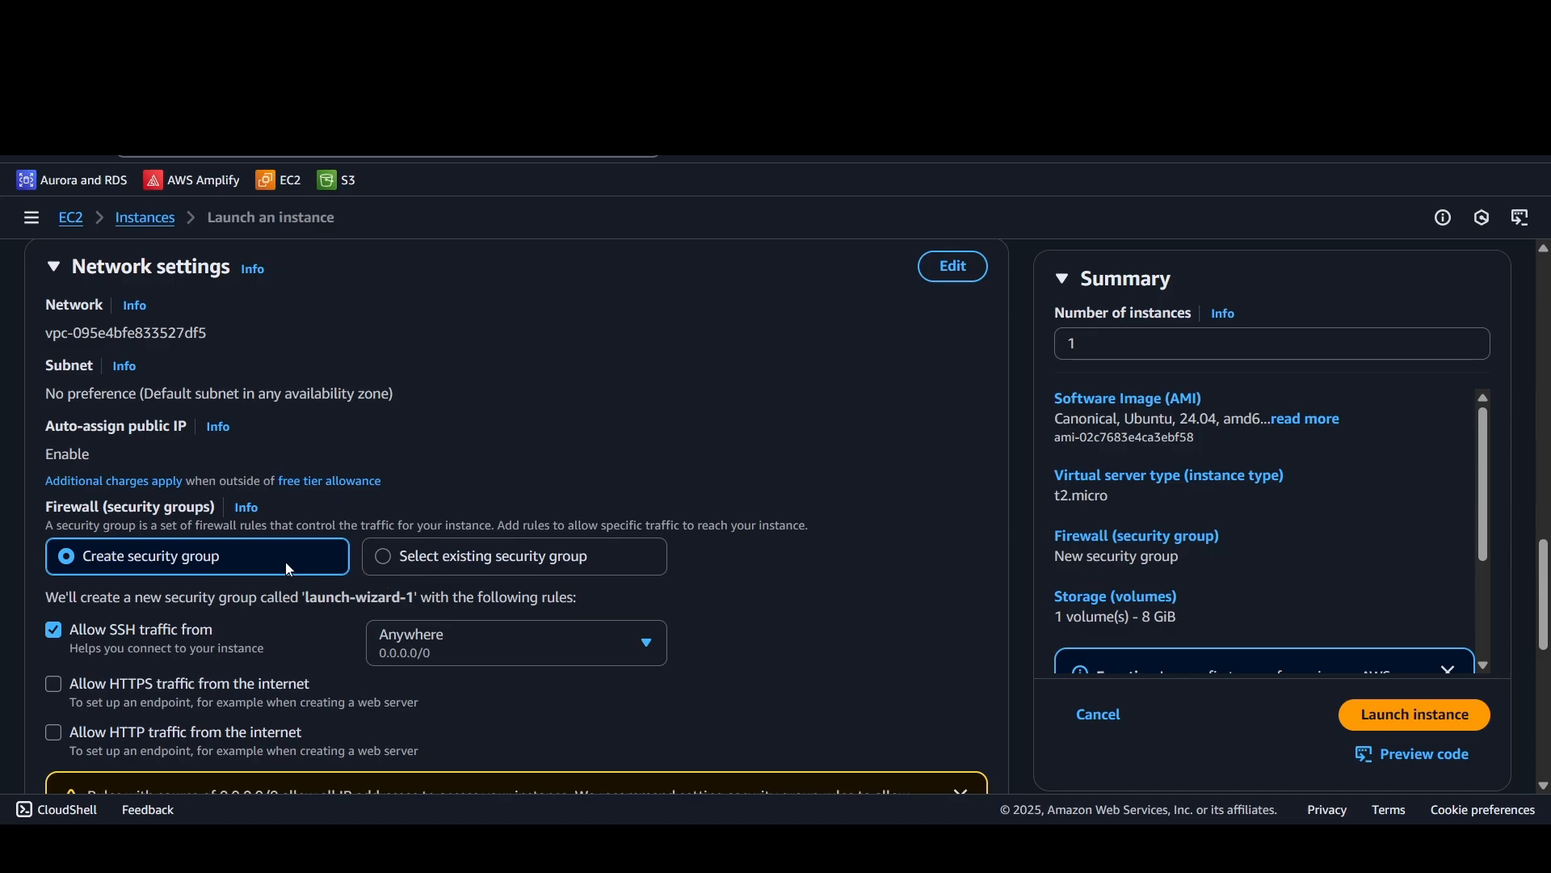
click(414, 559)
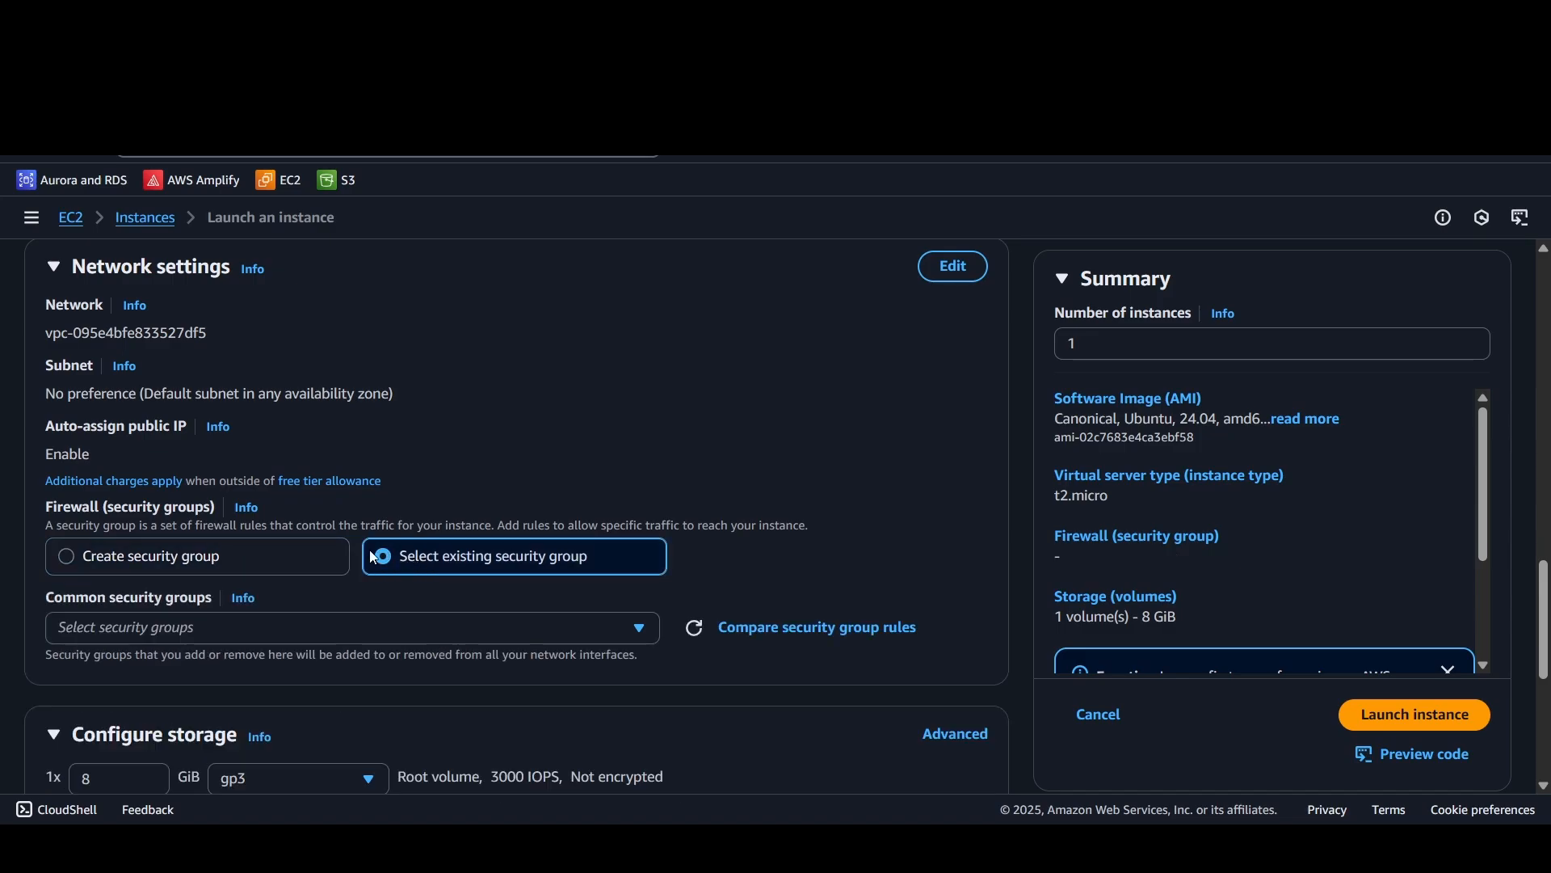
click(240, 634)
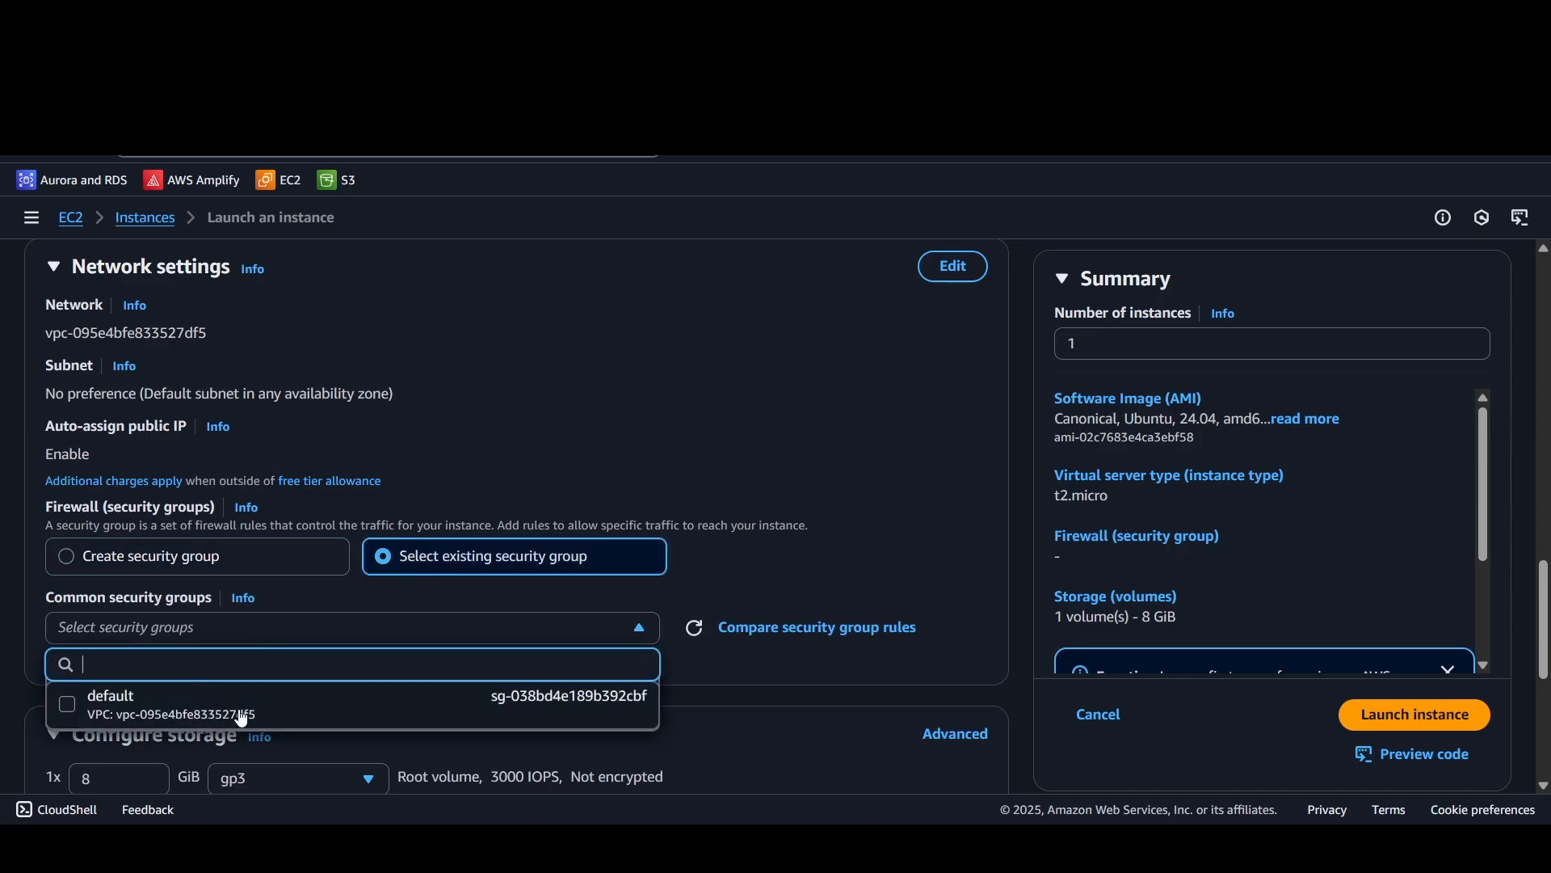
click(273, 552)
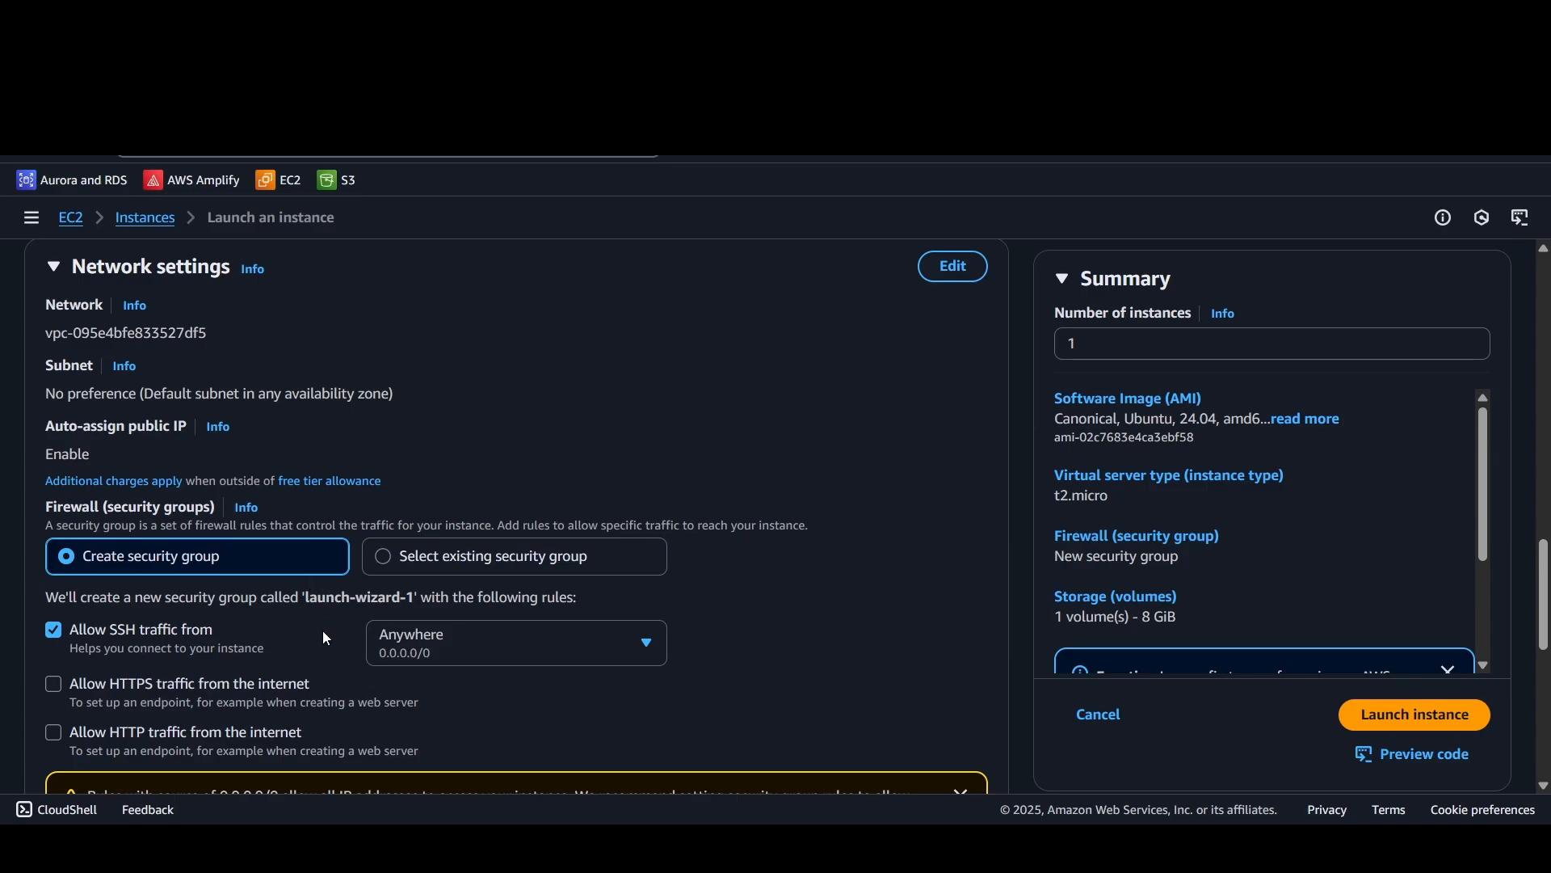
Step: Allow HTTP but not HTTPS traffic from the internet, and keep SSH traffic allowed from Anywhere (0.0.0.0/0)
scroll(108, 590, down, 1)
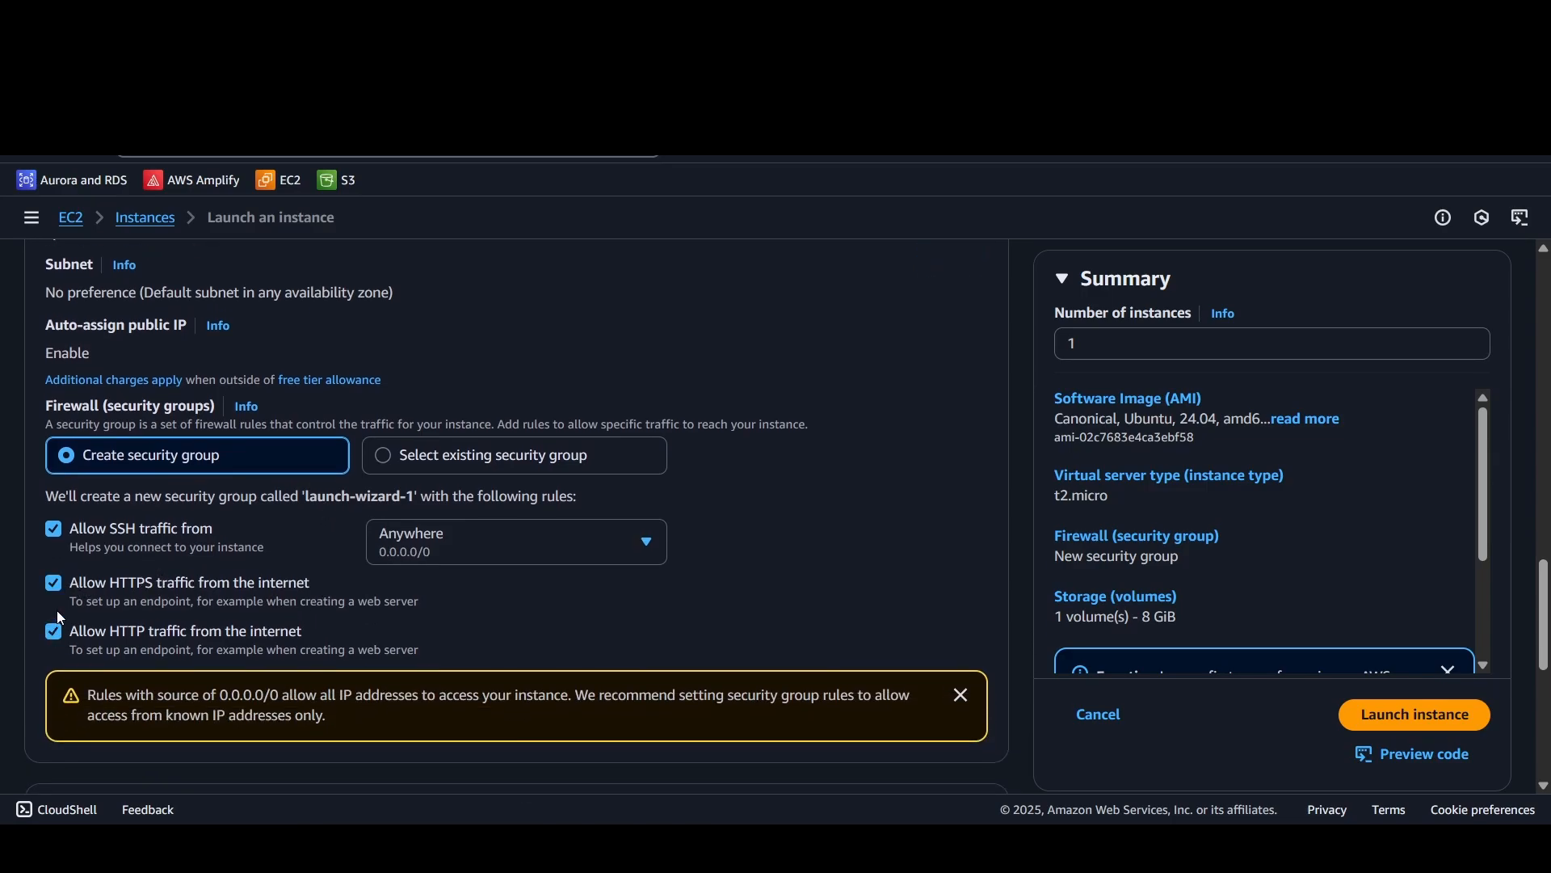
click(56, 580)
click(483, 535)
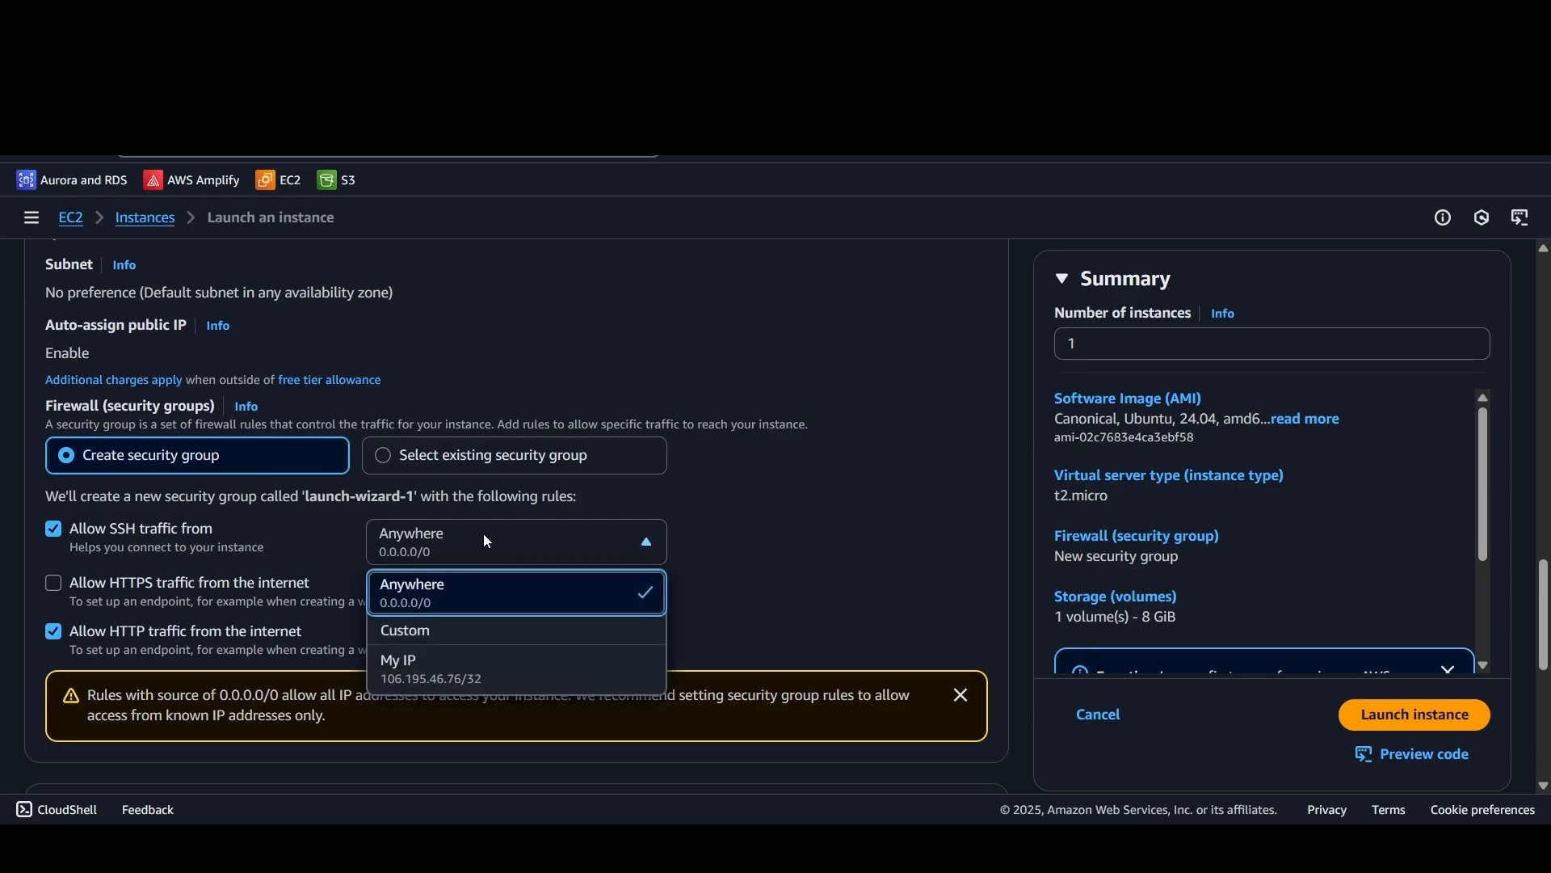
click(465, 600)
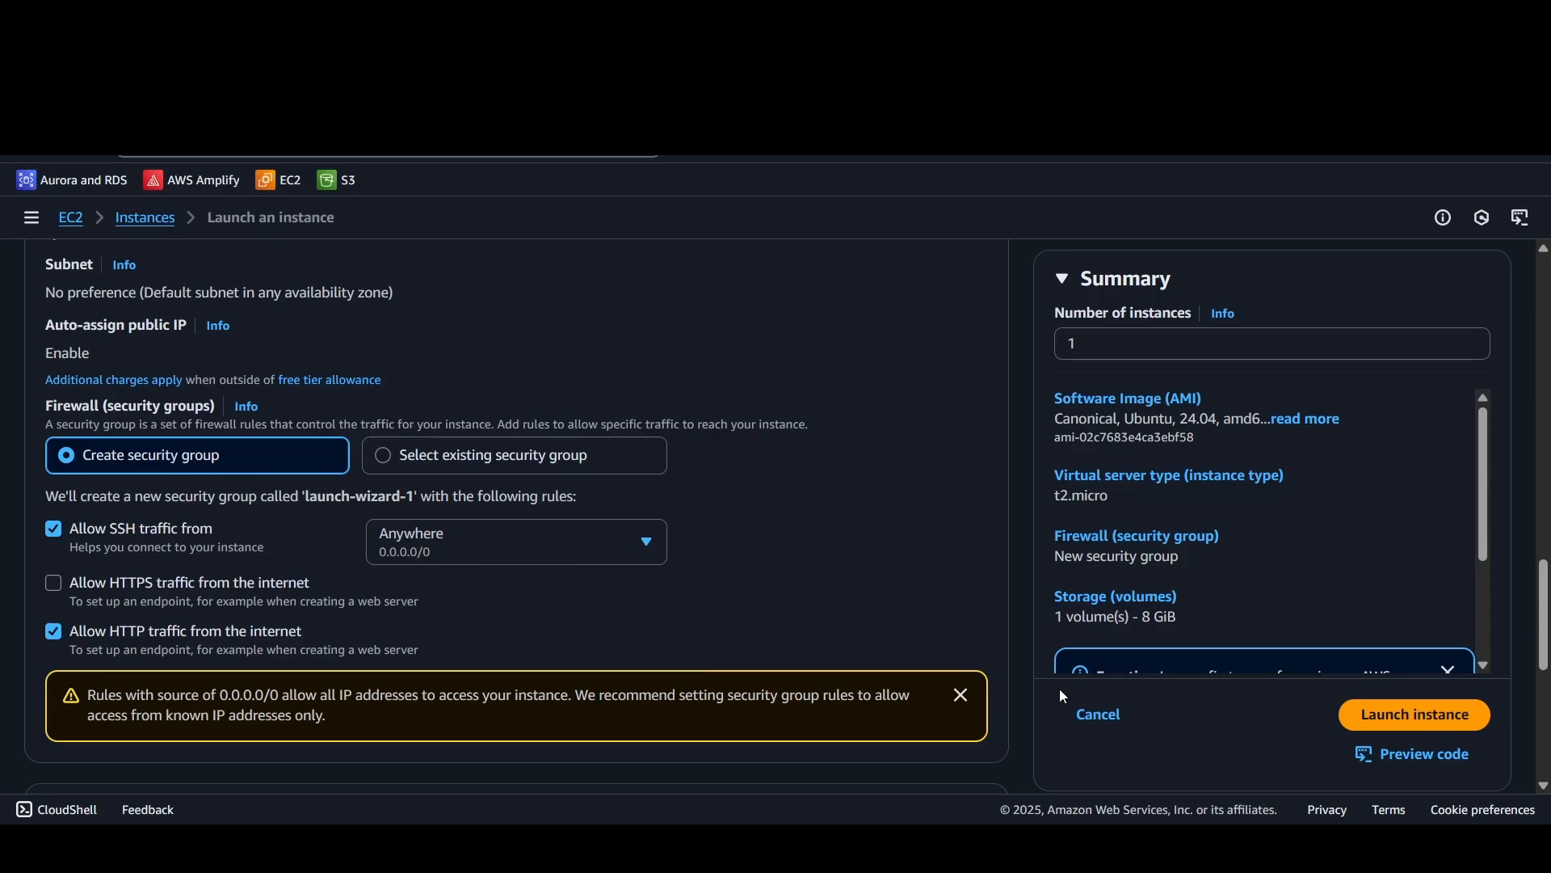
click(551, 536)
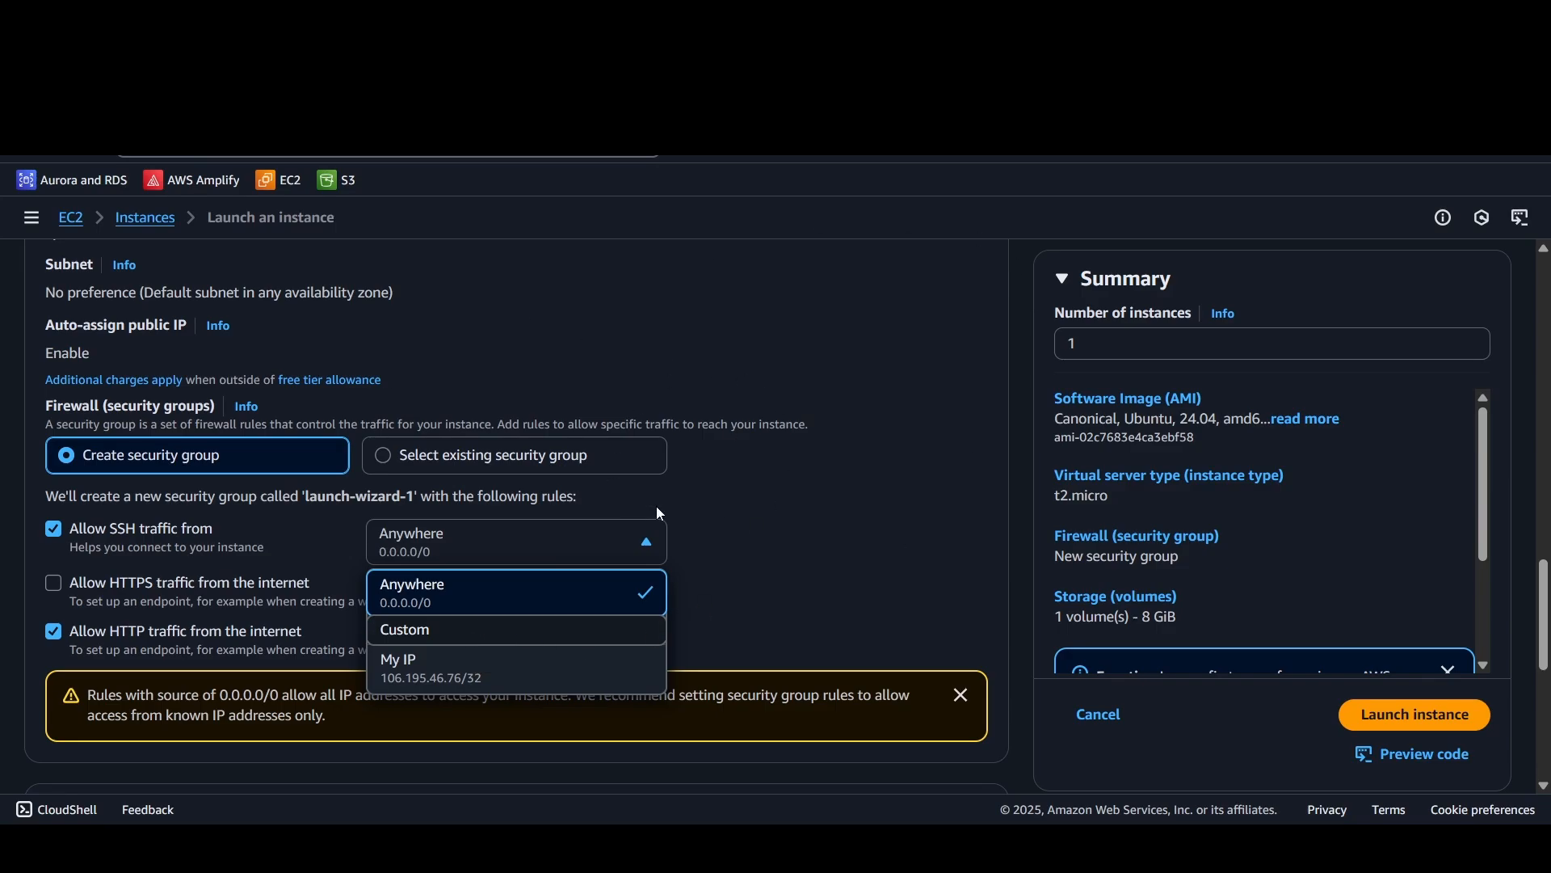
click(488, 540)
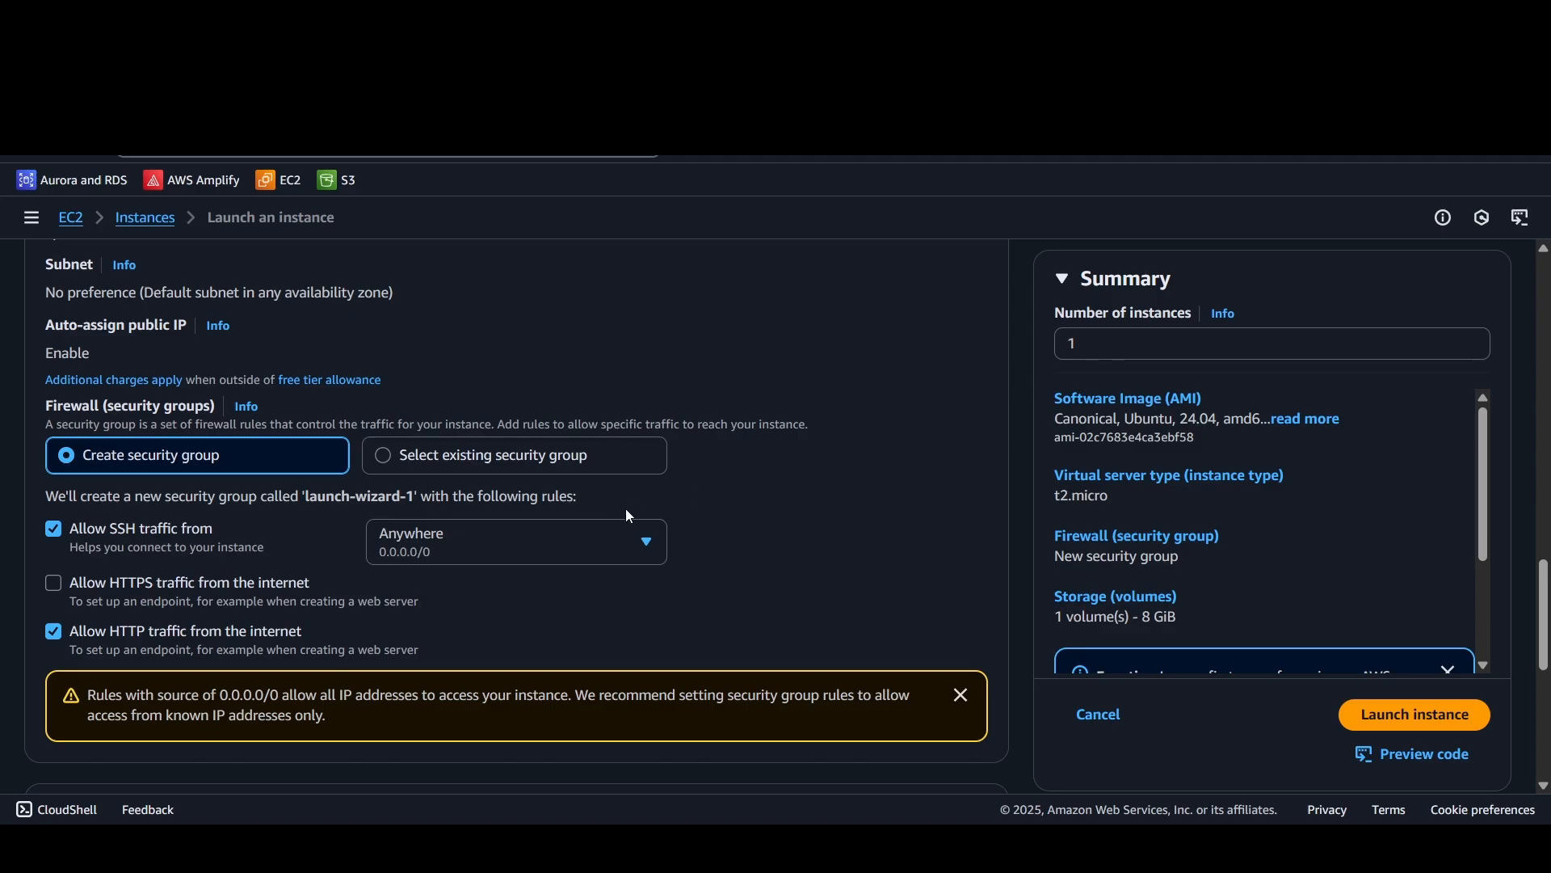
Step: Try raising and lowering the gp3 root volume's size, and set it back to 8 GiB
scroll(628, 512, down, 3)
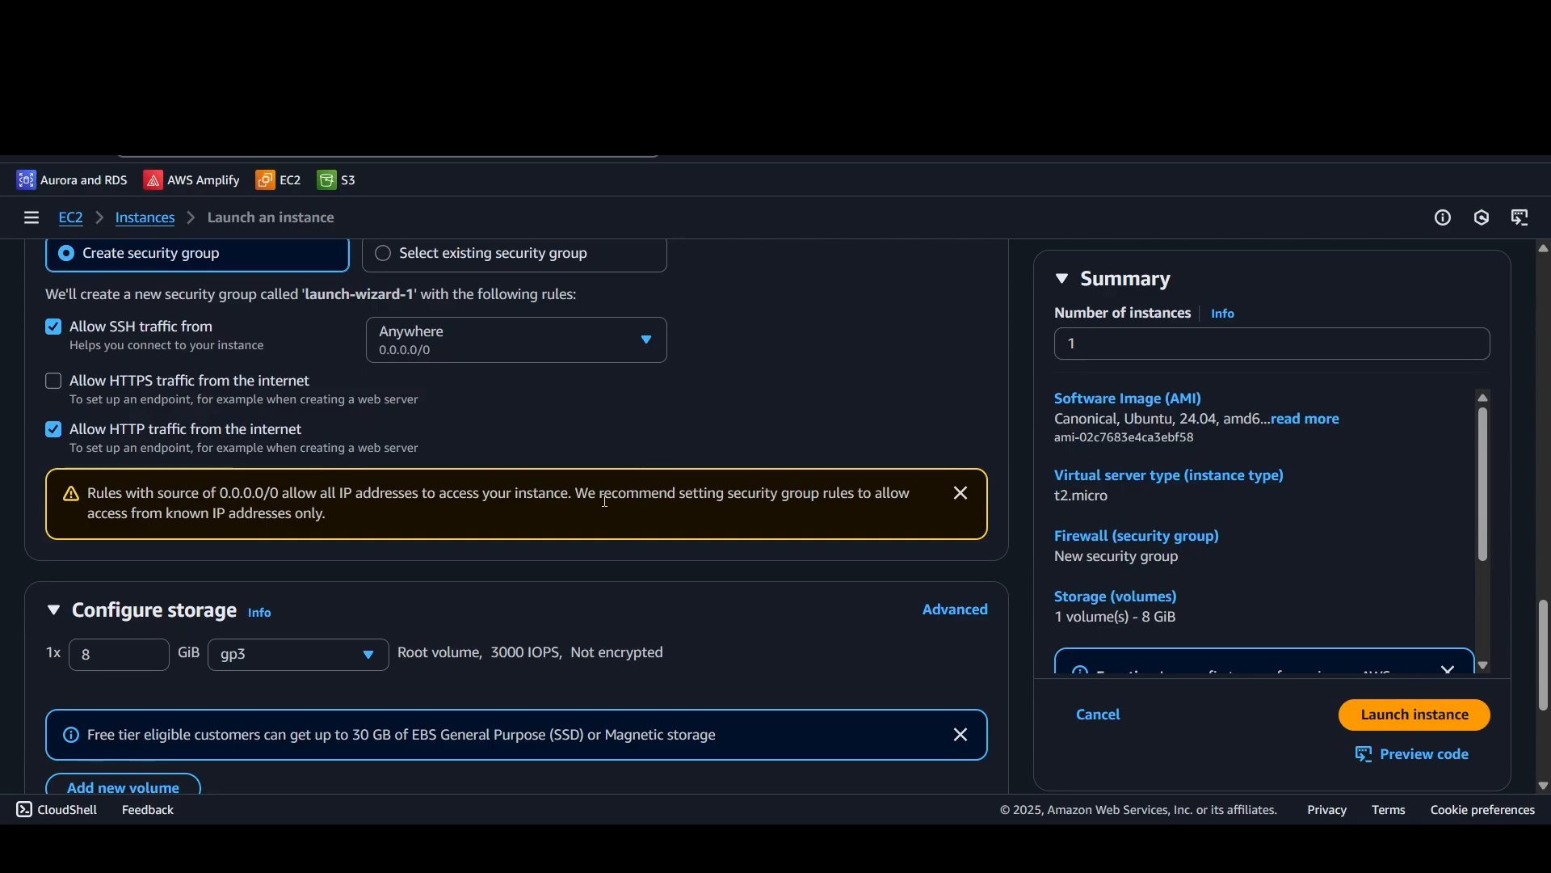
scroll(606, 501, down, 3)
scroll(598, 509, down, 1)
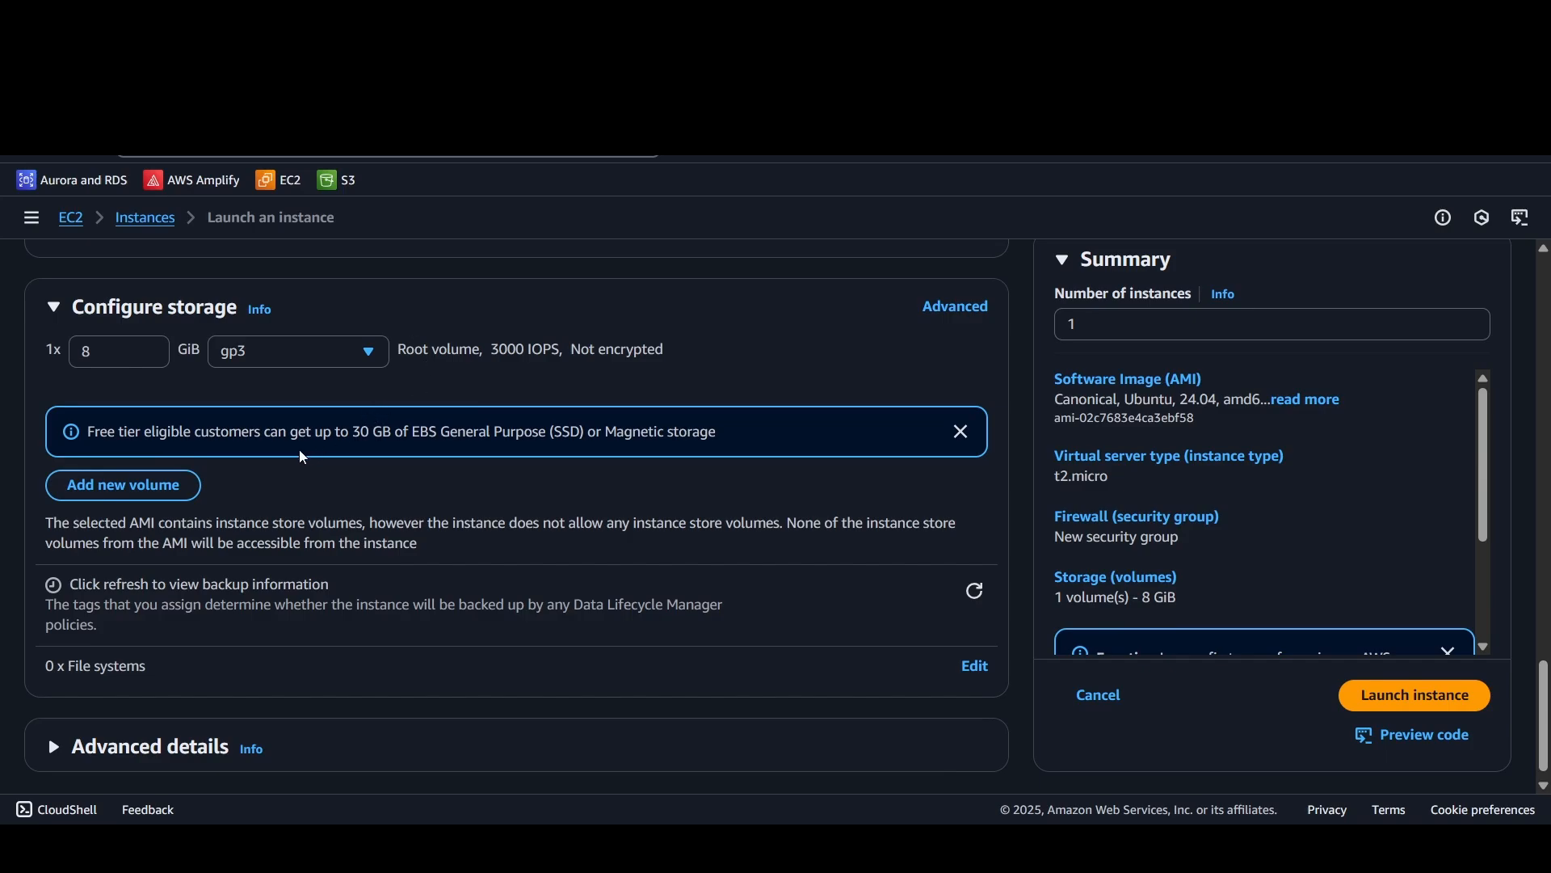
drag(88, 433, 792, 436)
click(783, 434)
click(148, 349)
click(148, 348)
click(147, 349)
click(147, 348)
click(147, 348)
click(147, 349)
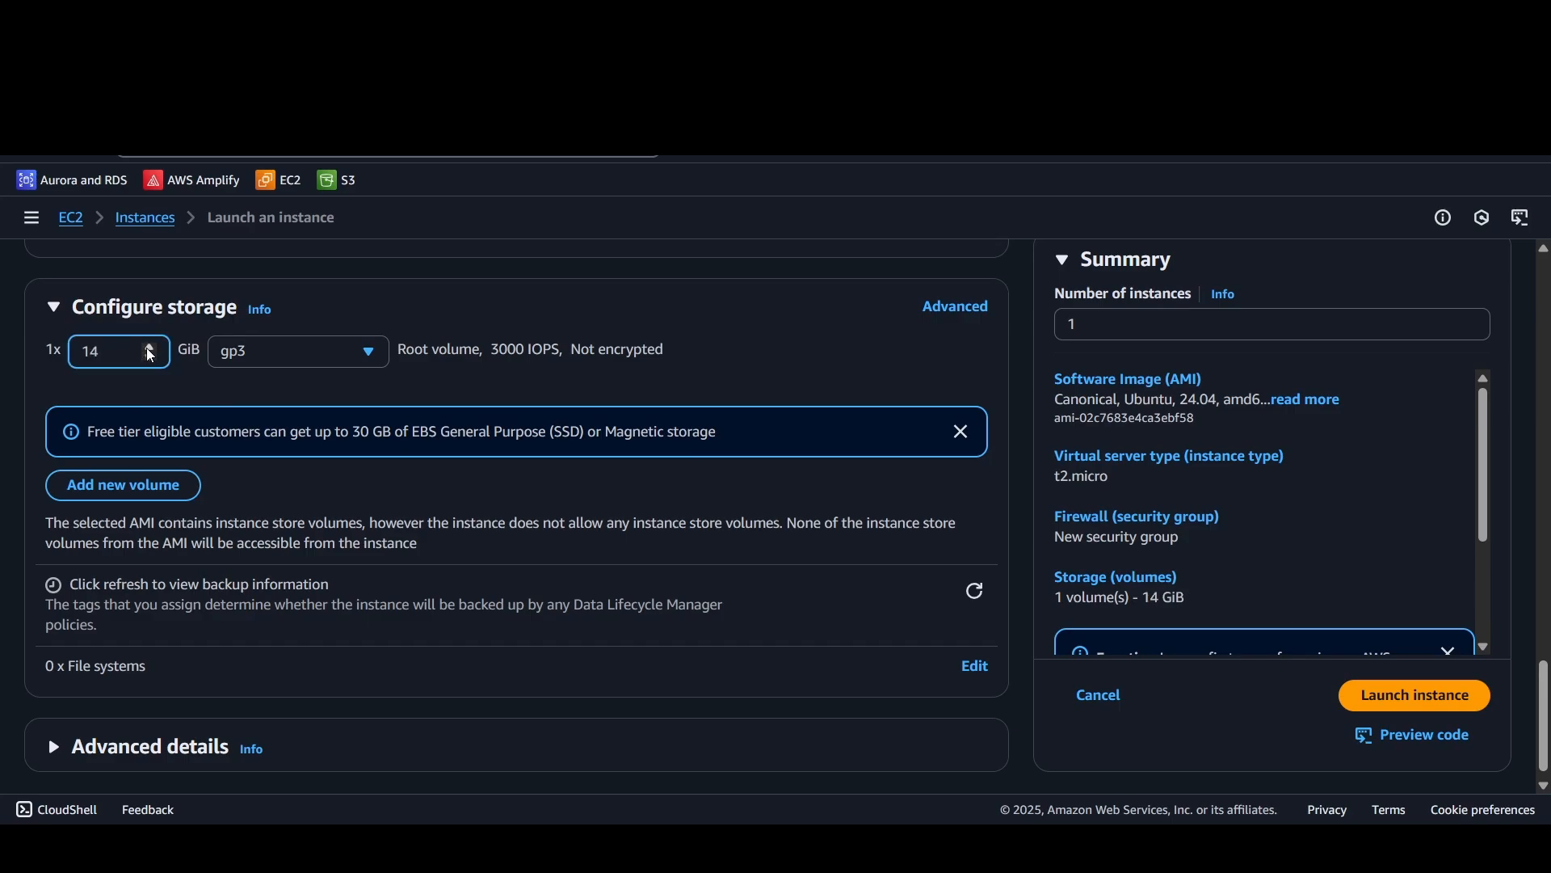
click(148, 349)
click(150, 357)
click(150, 357)
click(150, 357)
click(150, 357)
click(151, 357)
click(151, 357)
click(150, 357)
click(151, 349)
click(150, 358)
Step: Launch the configured instance and return to the list of instances
scroll(303, 498, down, 1)
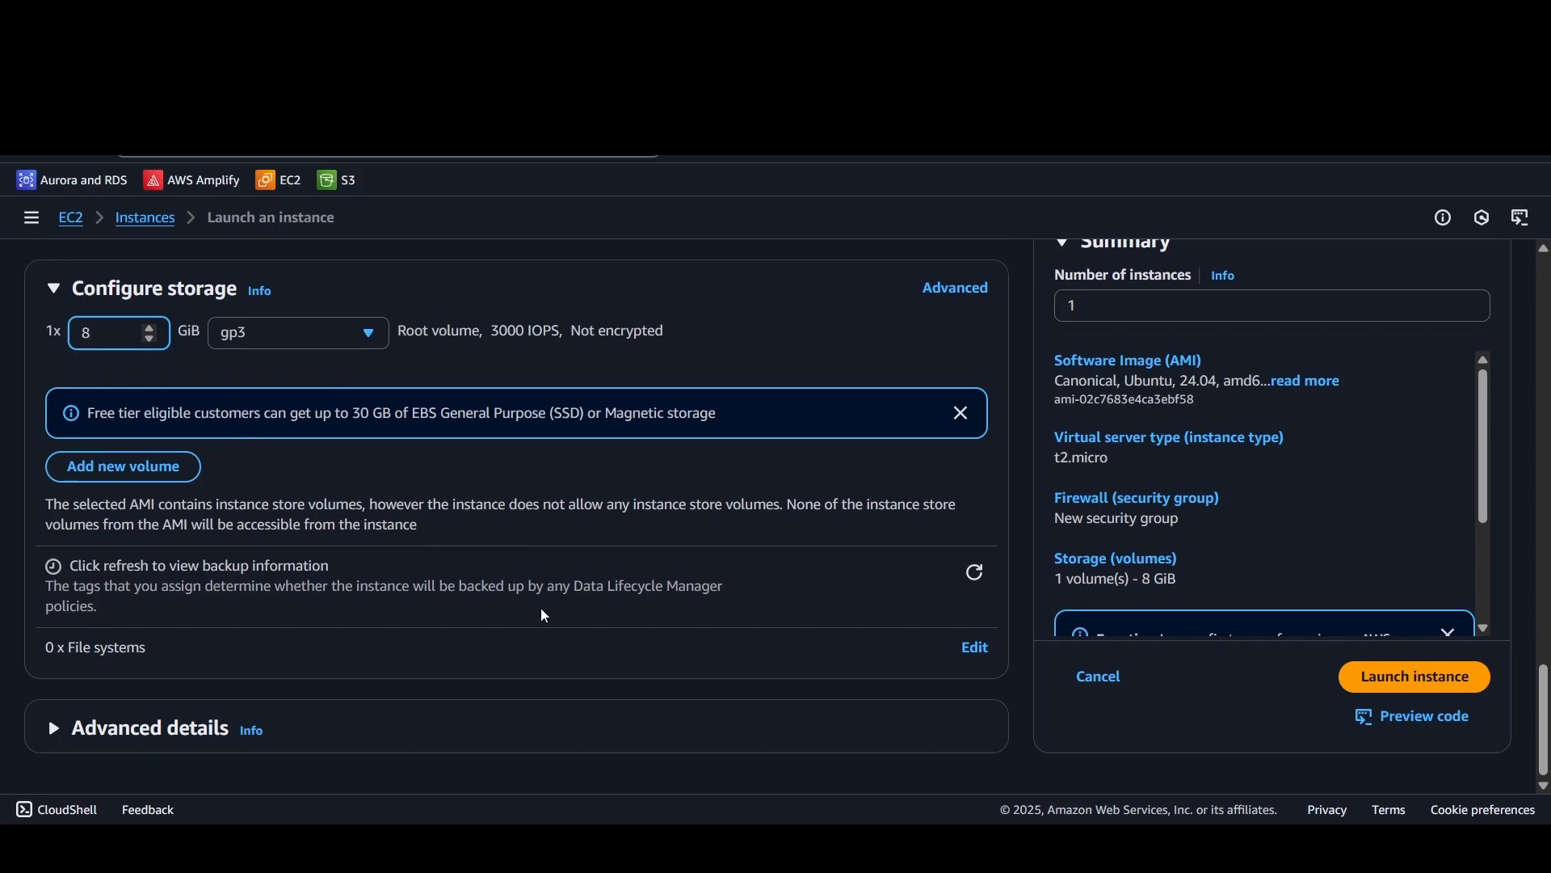
click(1386, 679)
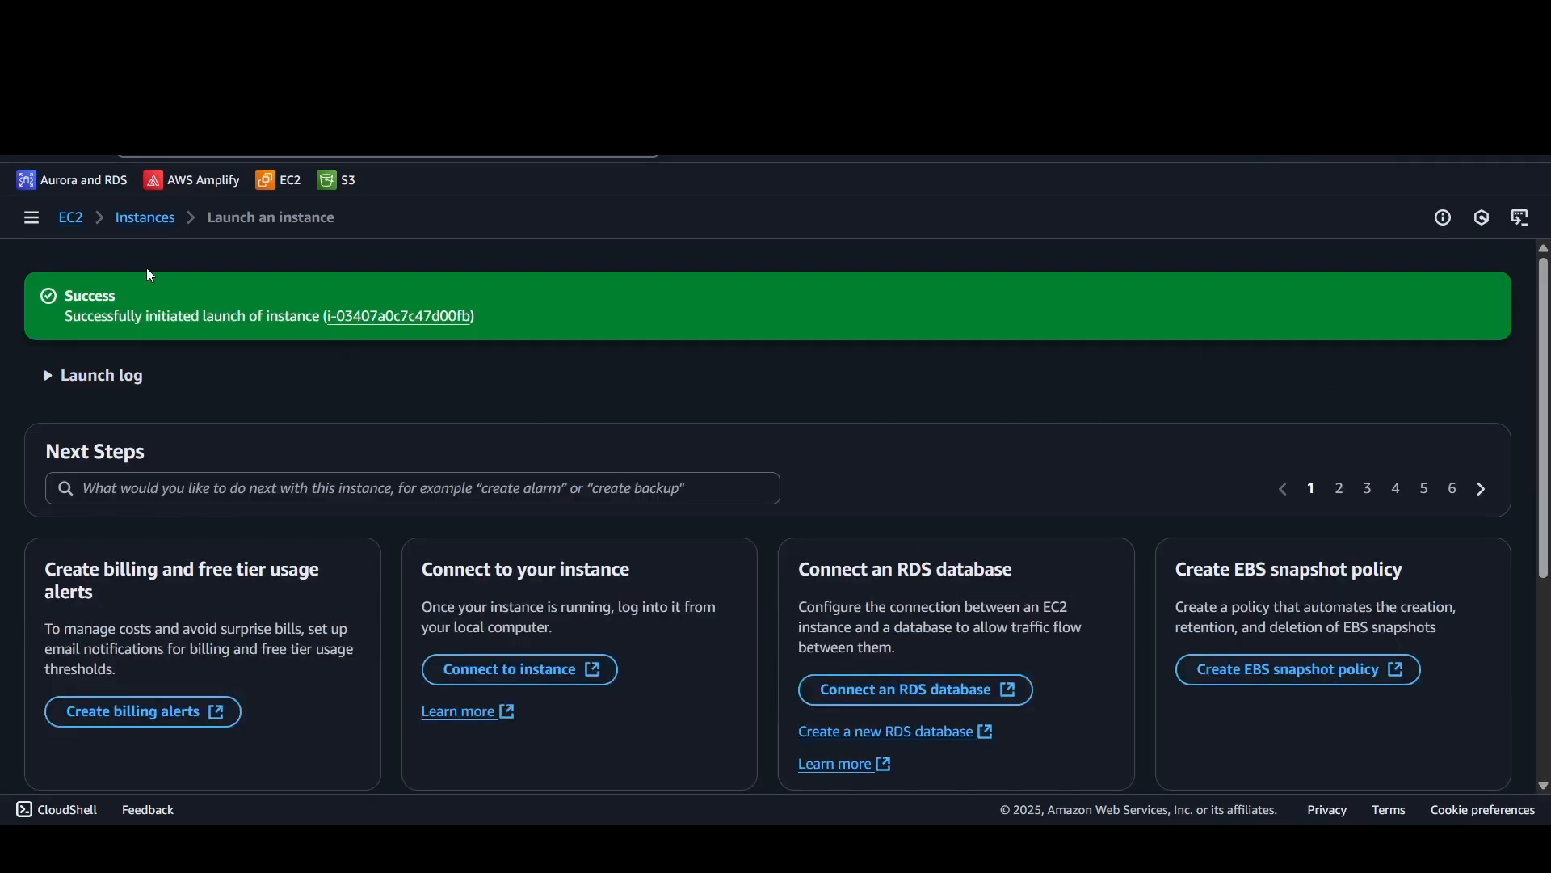
click(134, 223)
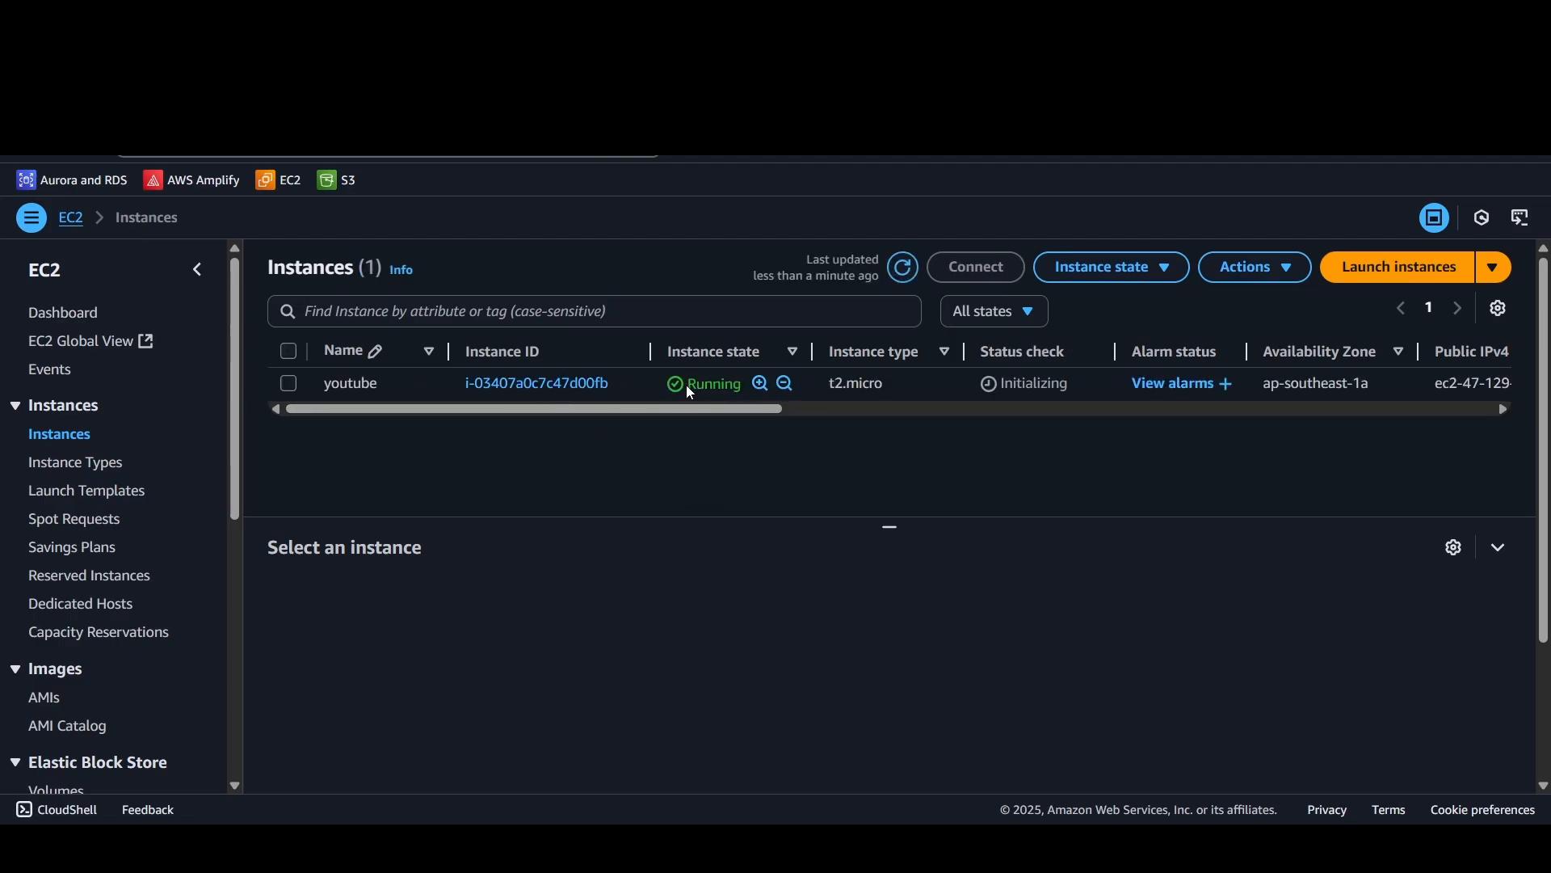
Step: Open the summary of the youtube instance and look through its details
drag(617, 418, 448, 410)
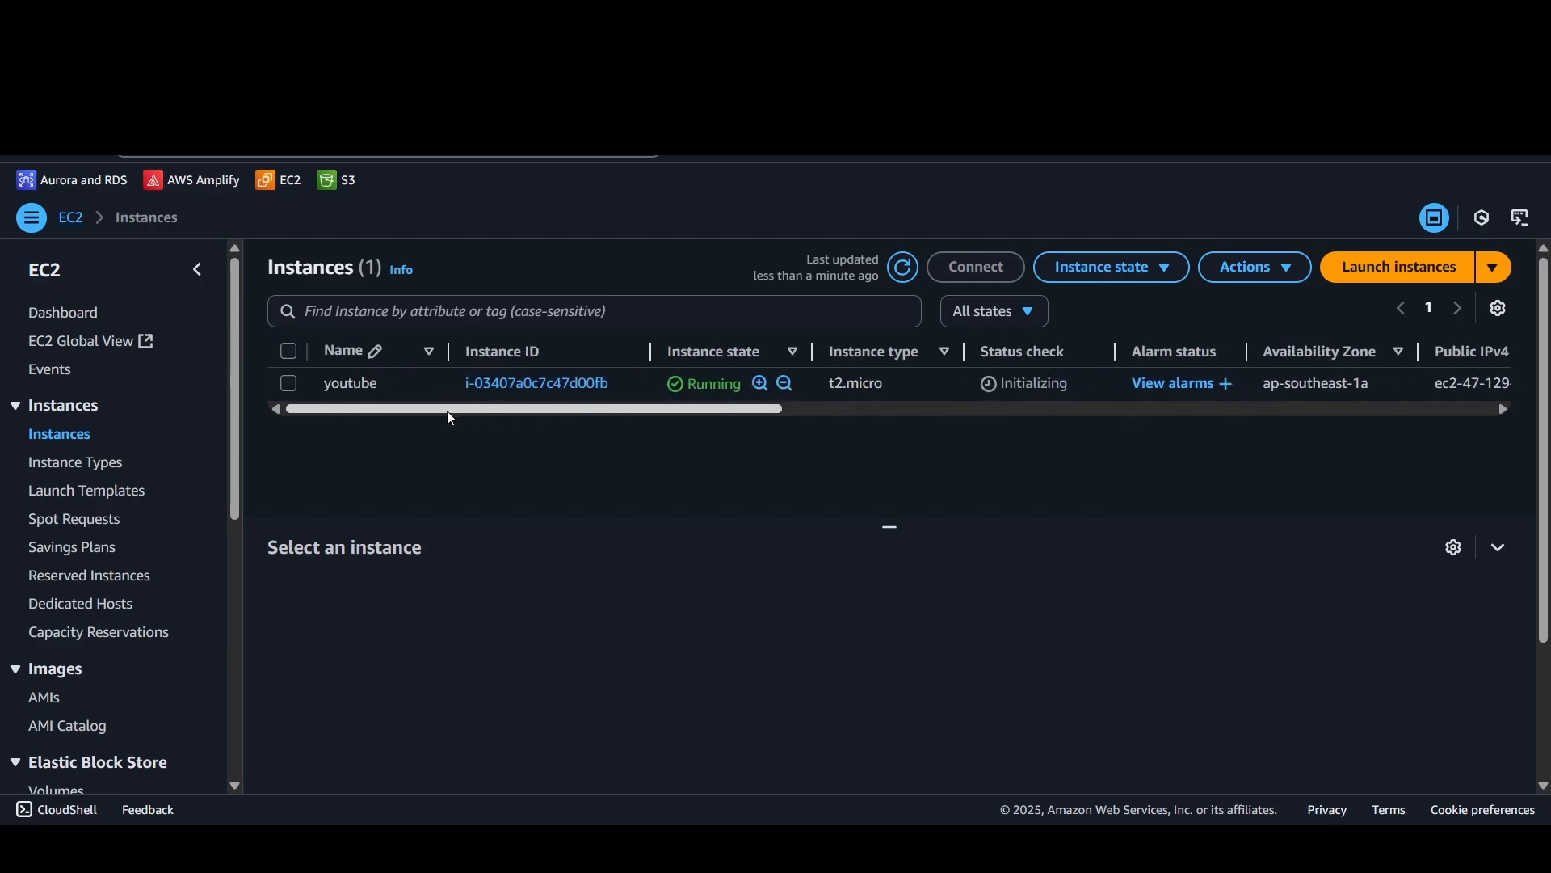
click(514, 389)
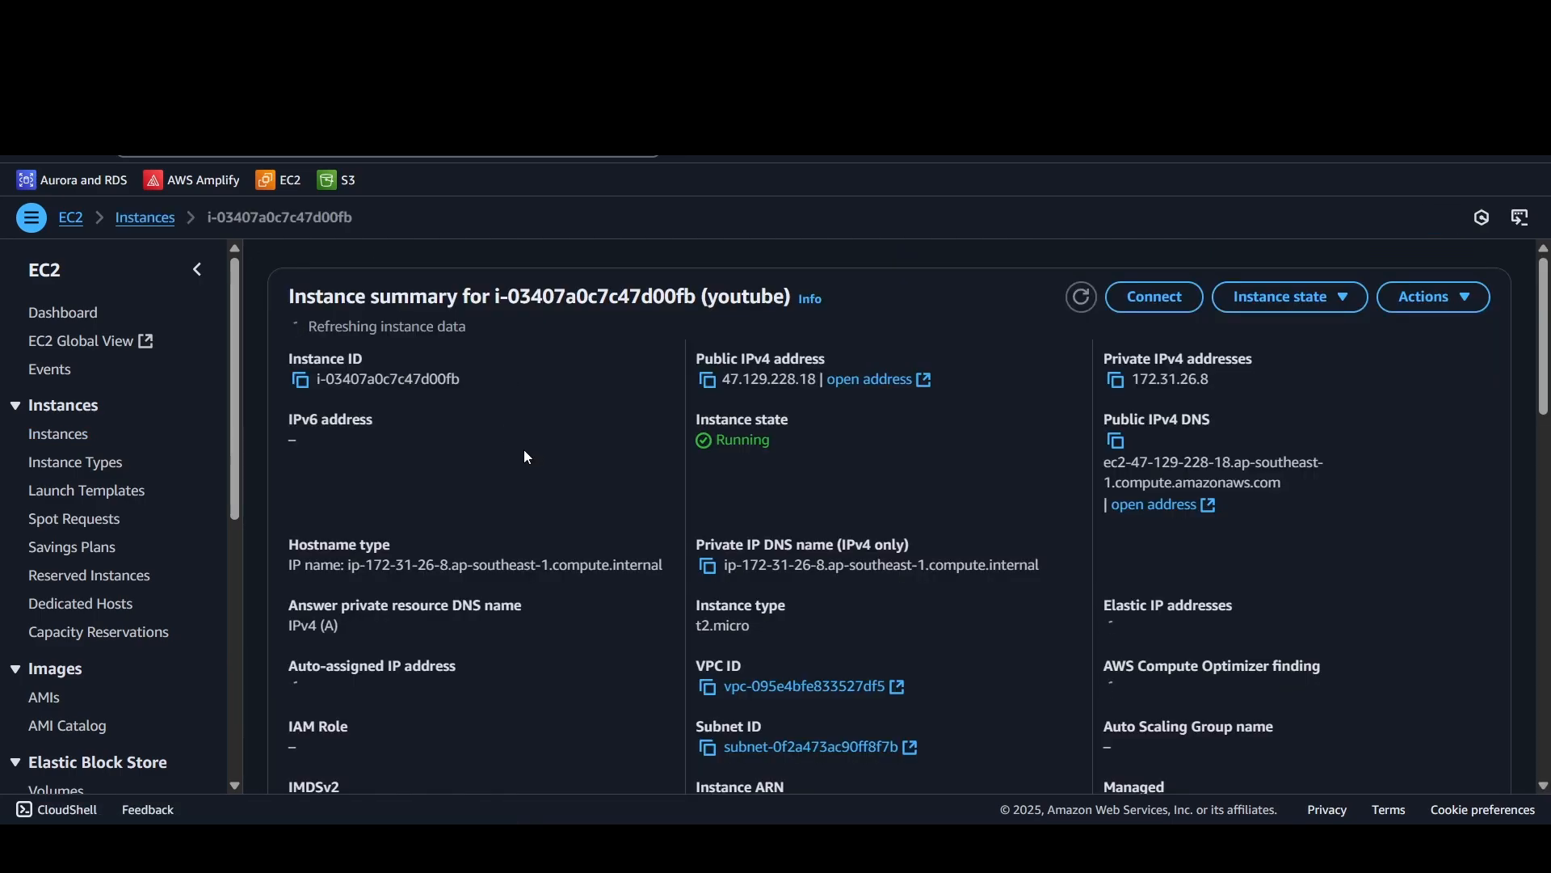
scroll(1414, 633, down, 15)
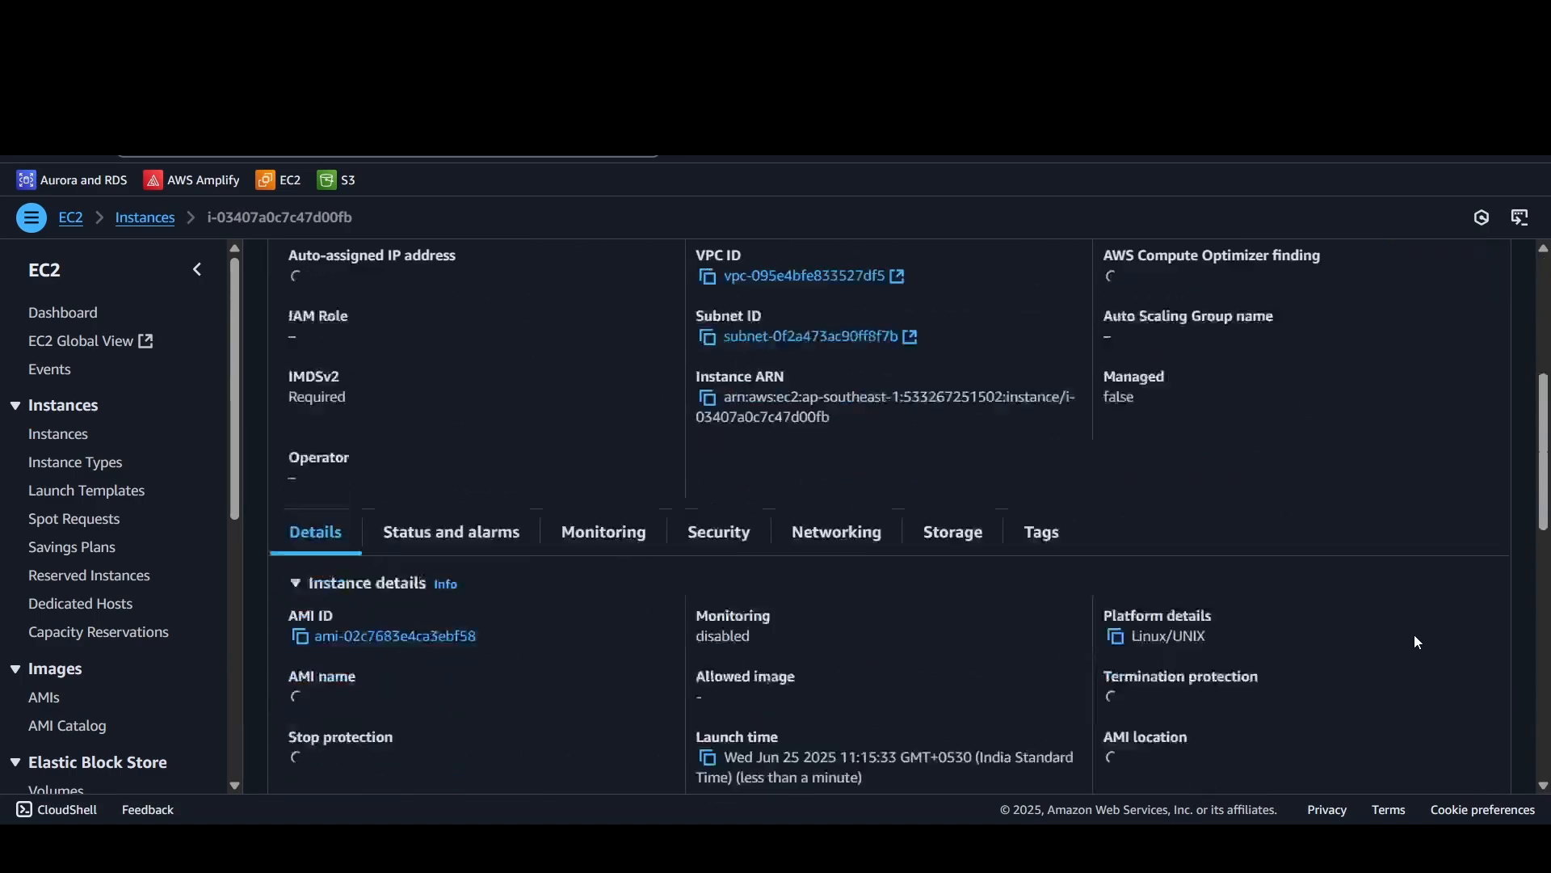
Step: Examine the youtube instance's addresses, hostname, VPC, subnet and AMI details in its summary
scroll(1414, 633, up, 15)
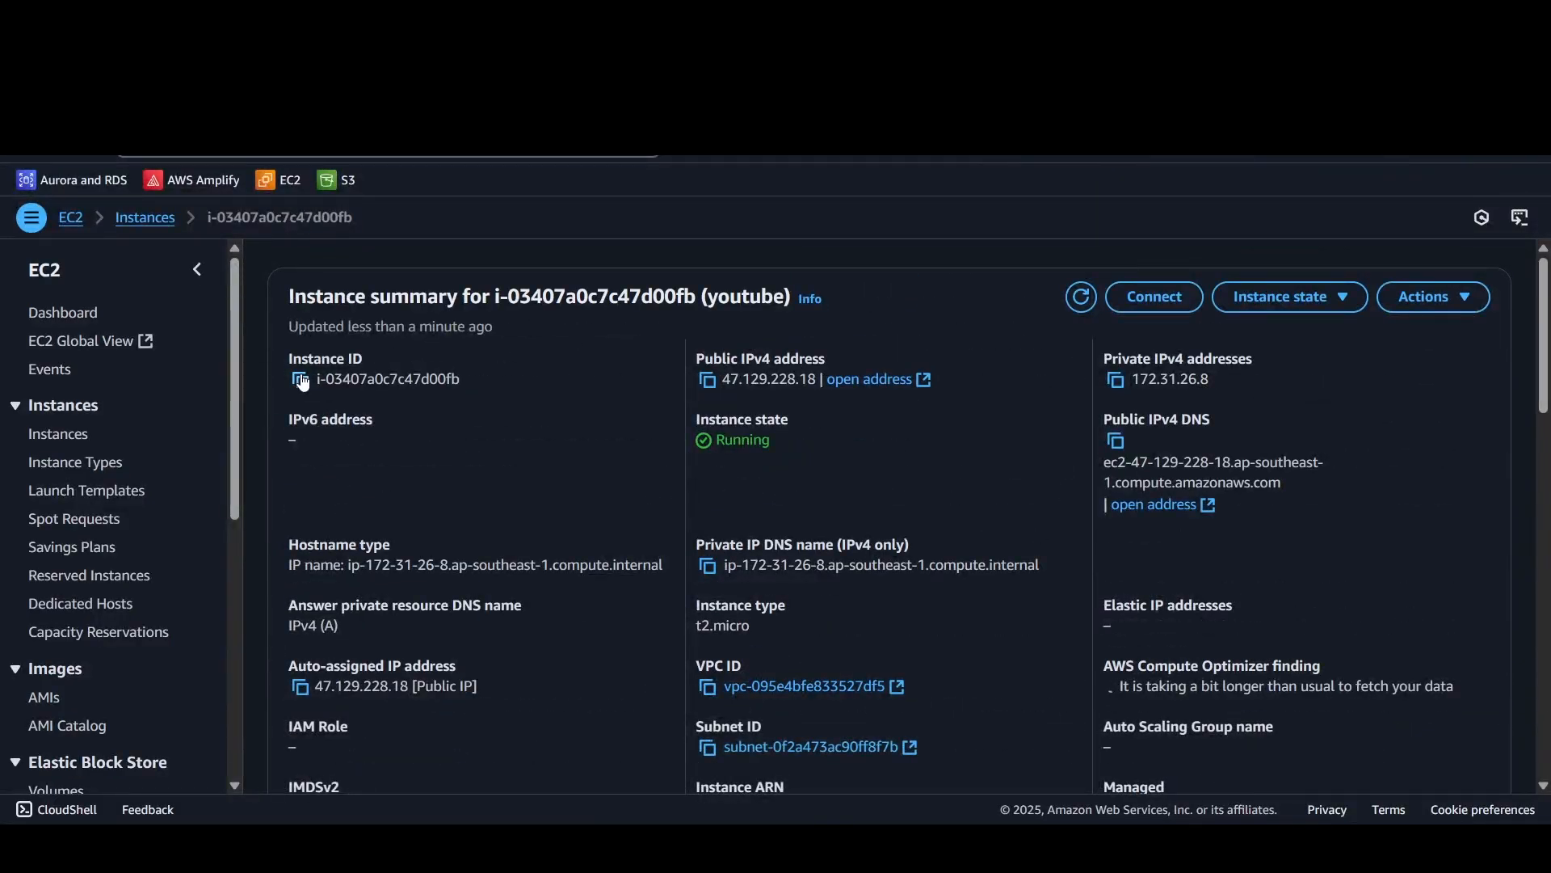
click(713, 389)
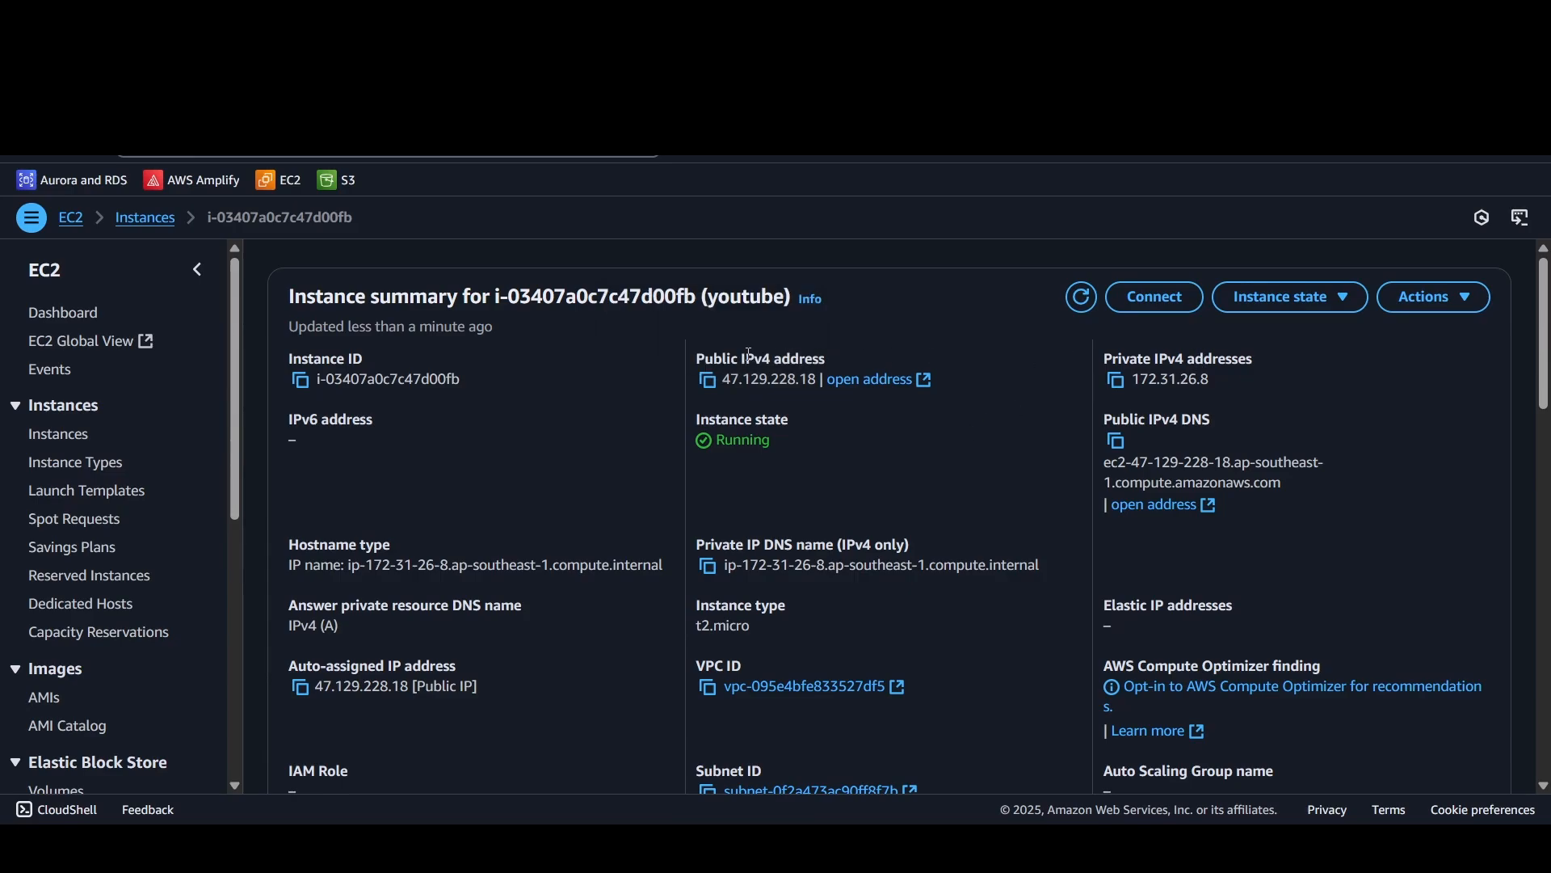
scroll(770, 472, down, 1)
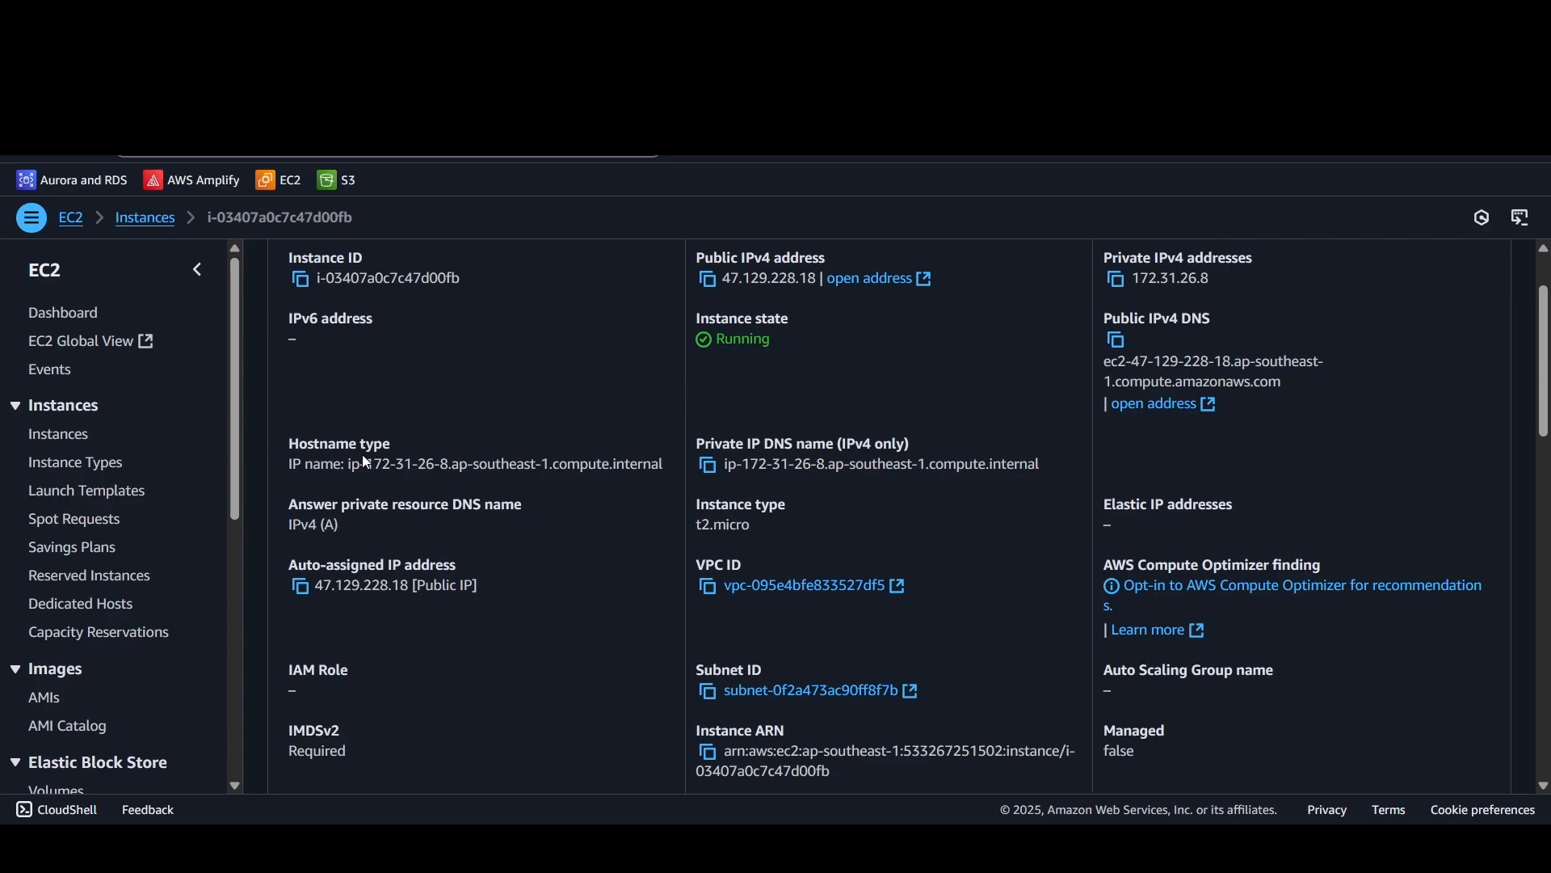
scroll(372, 453, down, 1)
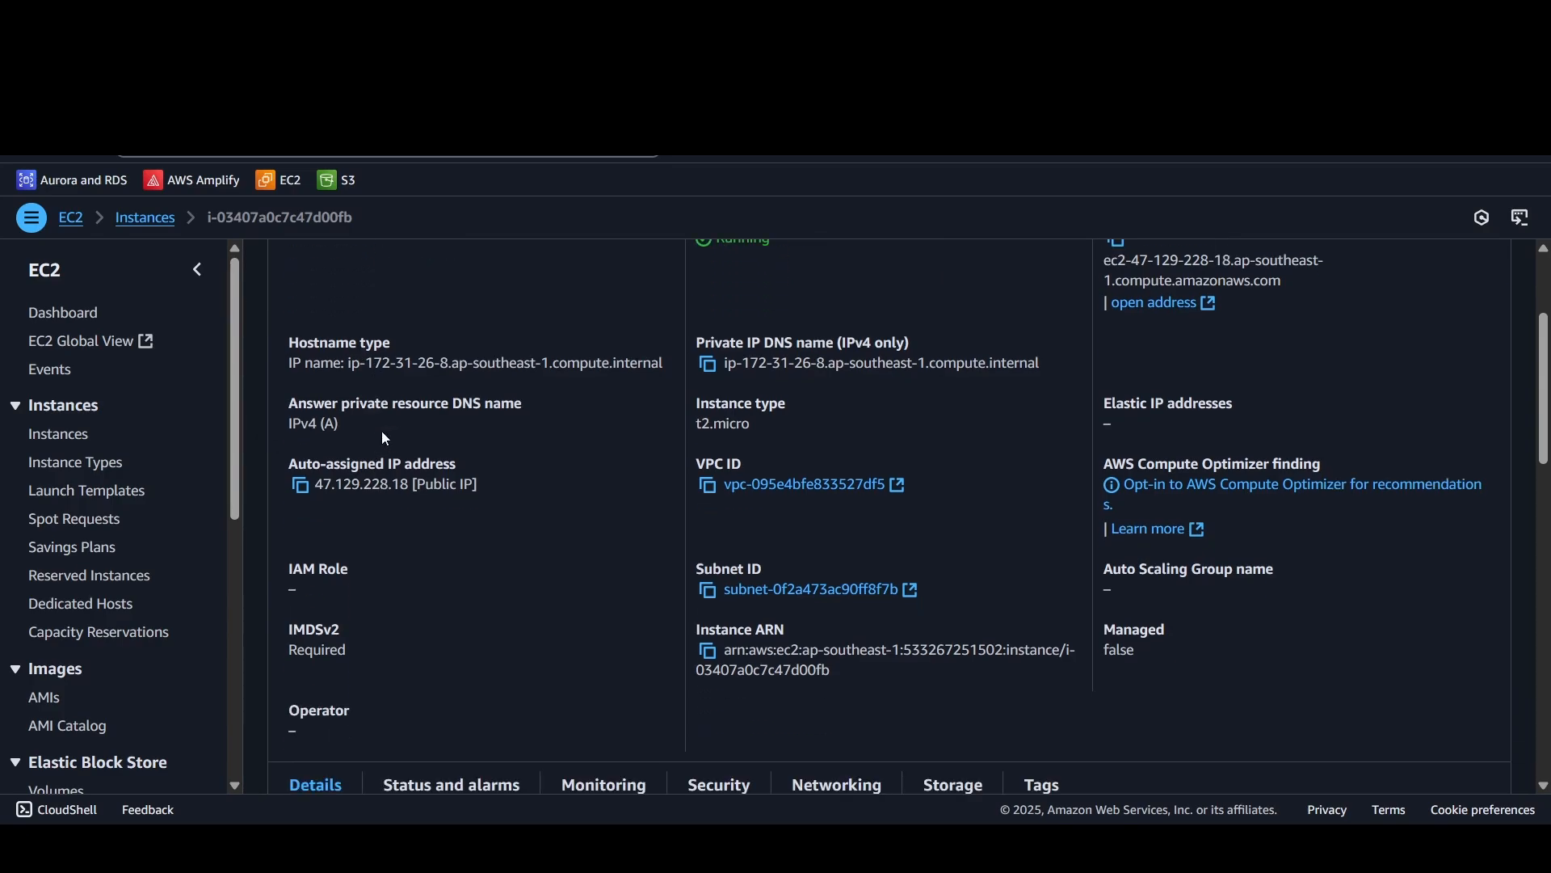
scroll(1440, 522, down, 2)
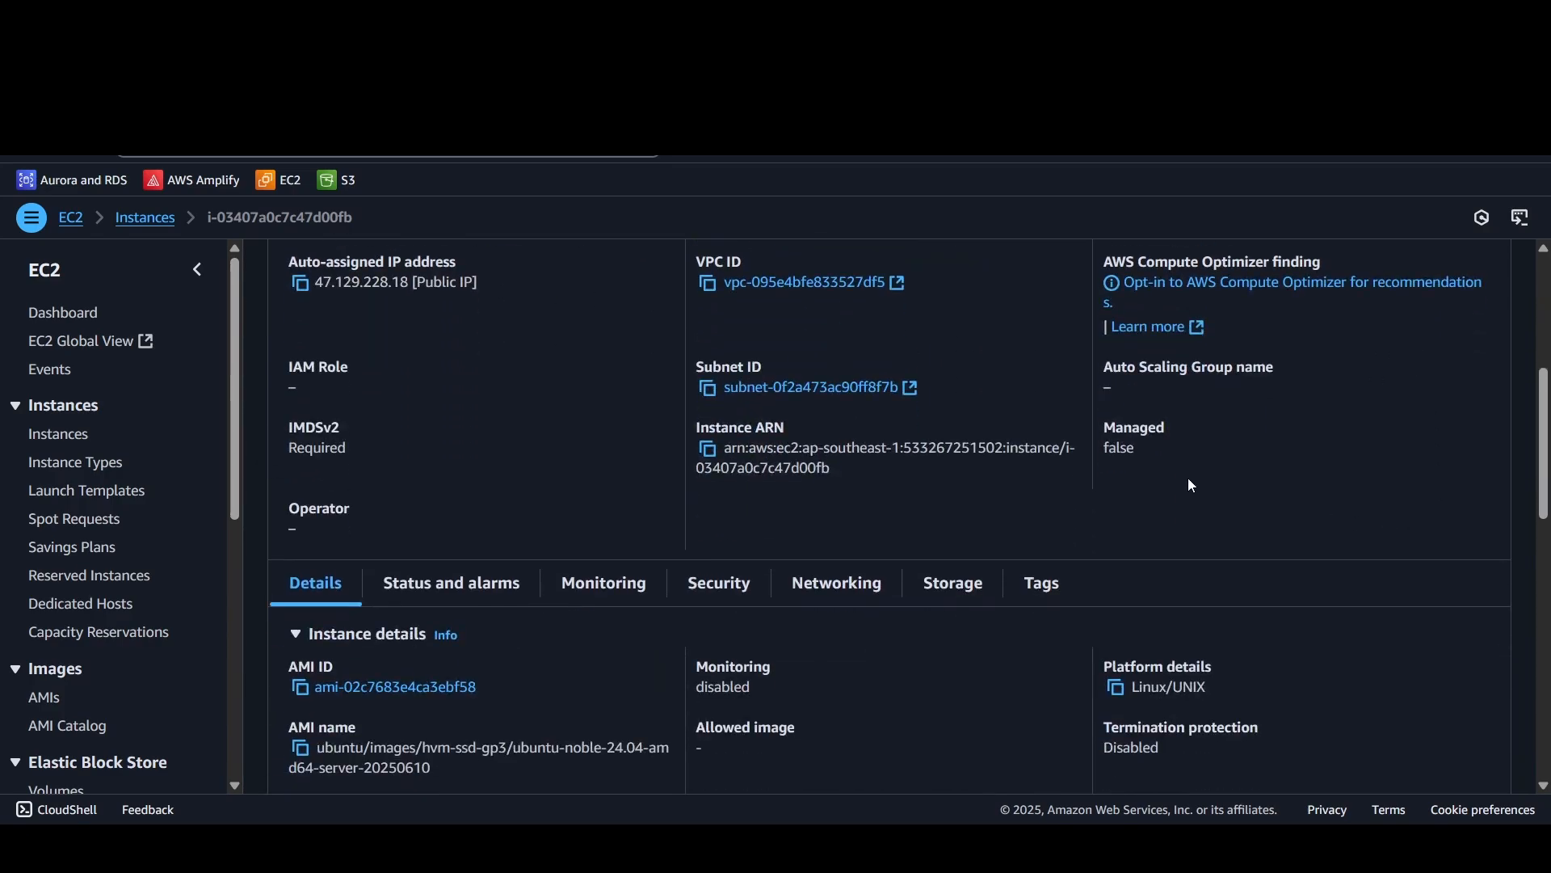
scroll(717, 499, down, 1)
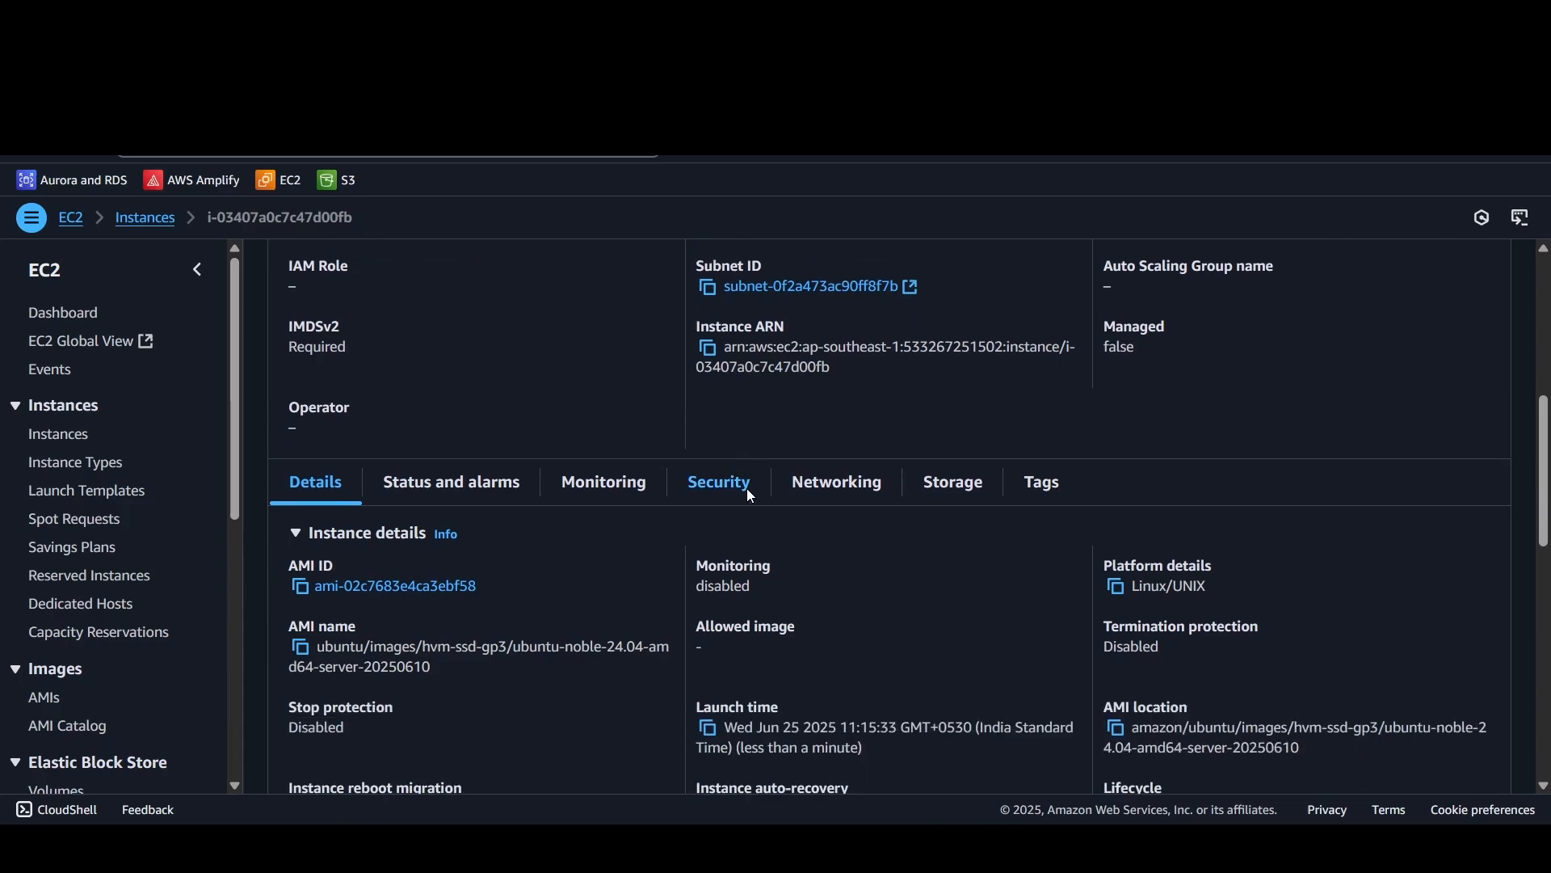
scroll(415, 489, down, 2)
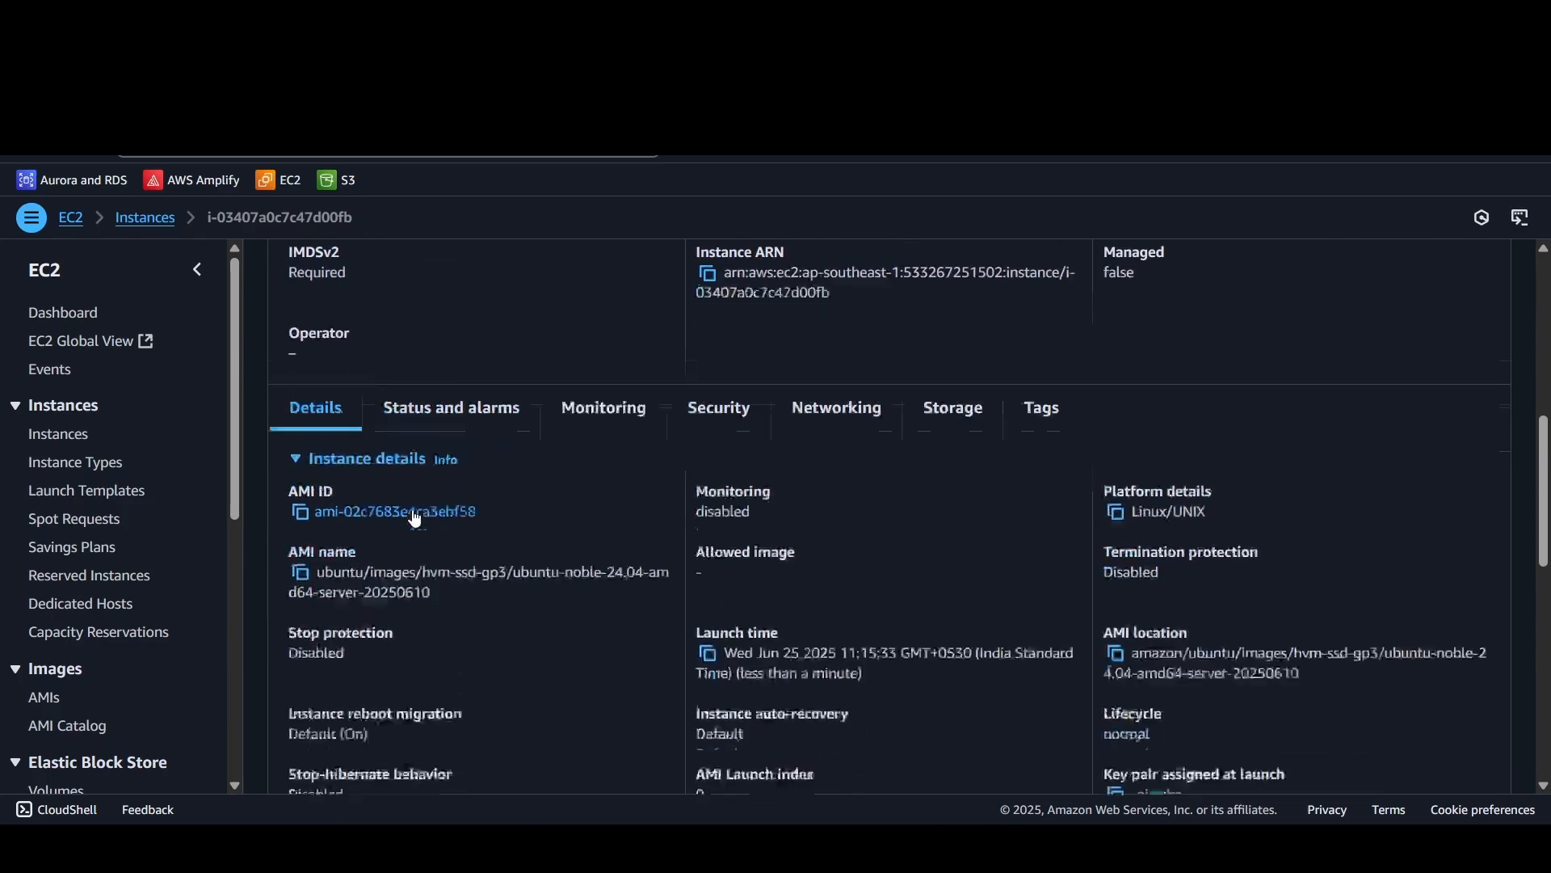
Step: Review the youtube instance's status checks and alarms, and look over its CloudWatch monitoring graphs
scroll(415, 515, up, 1)
click(431, 385)
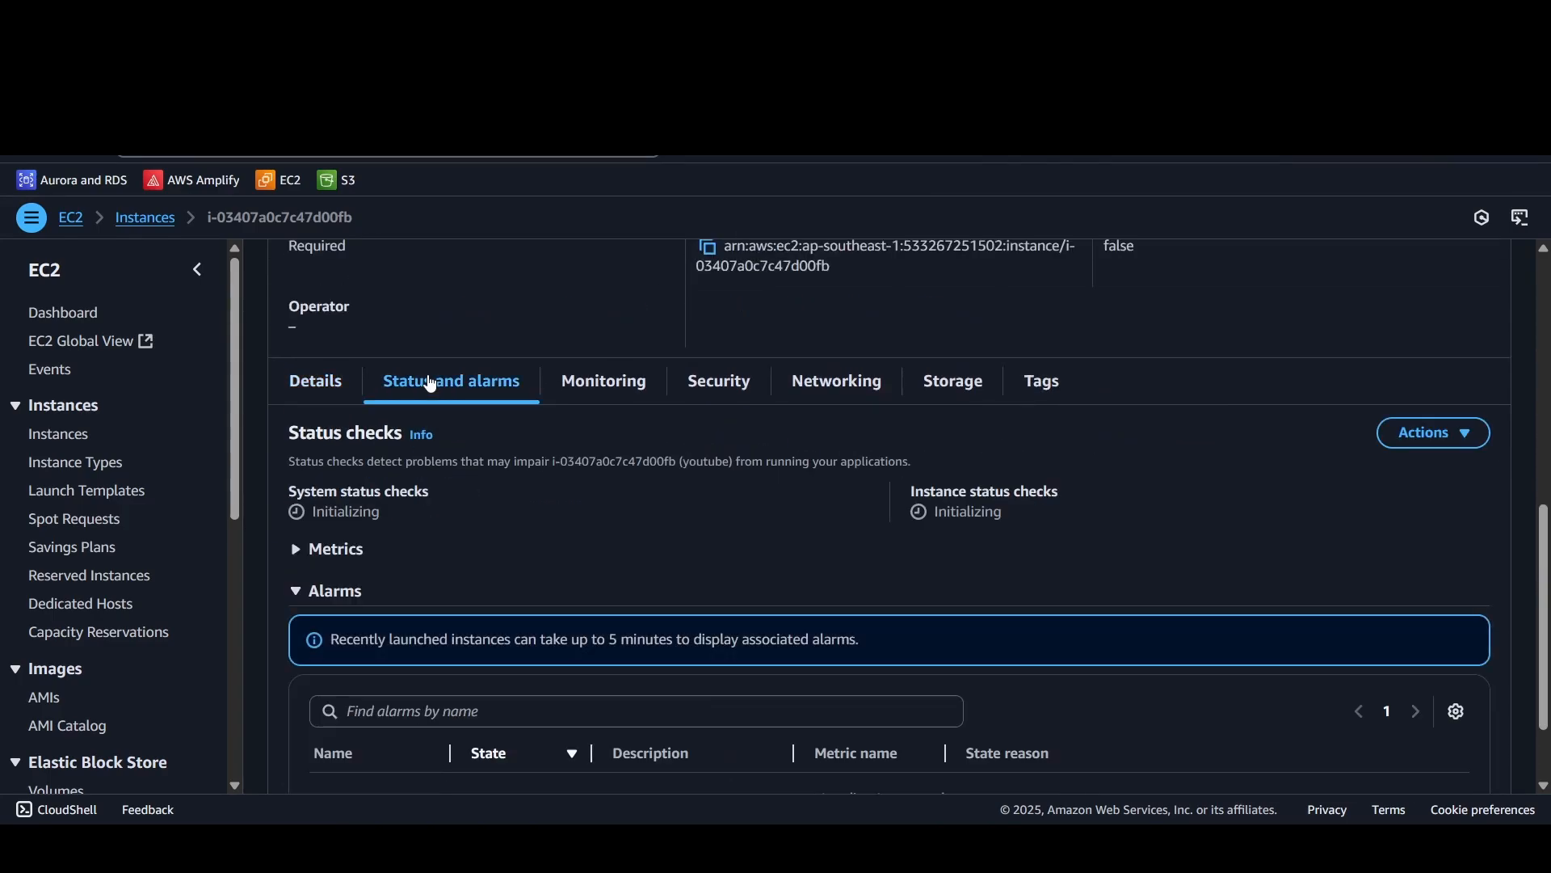
click(600, 380)
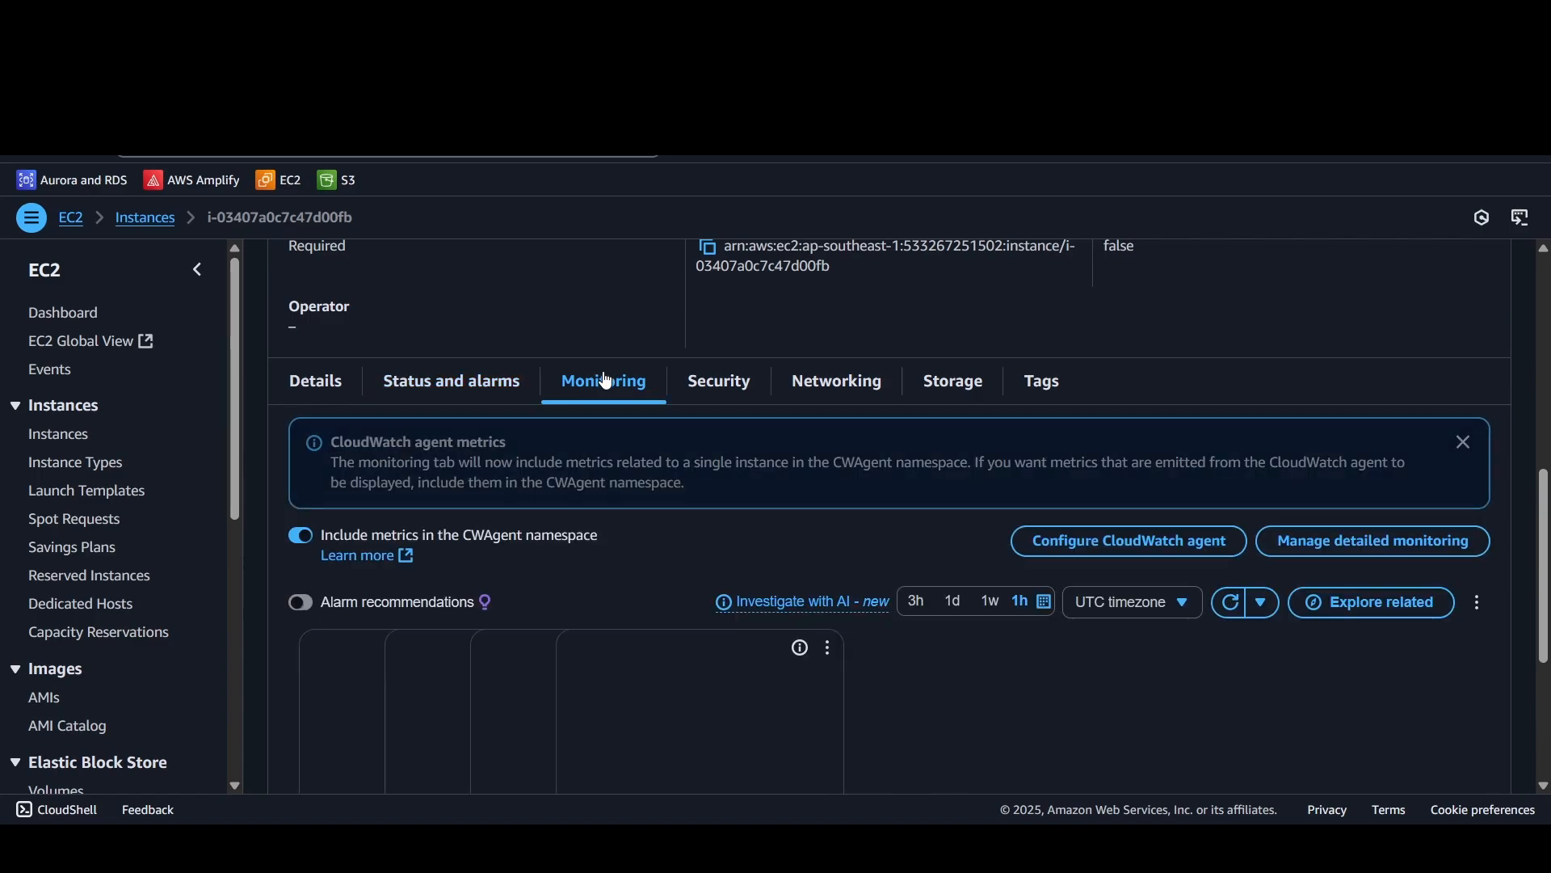
scroll(622, 577, down, 2)
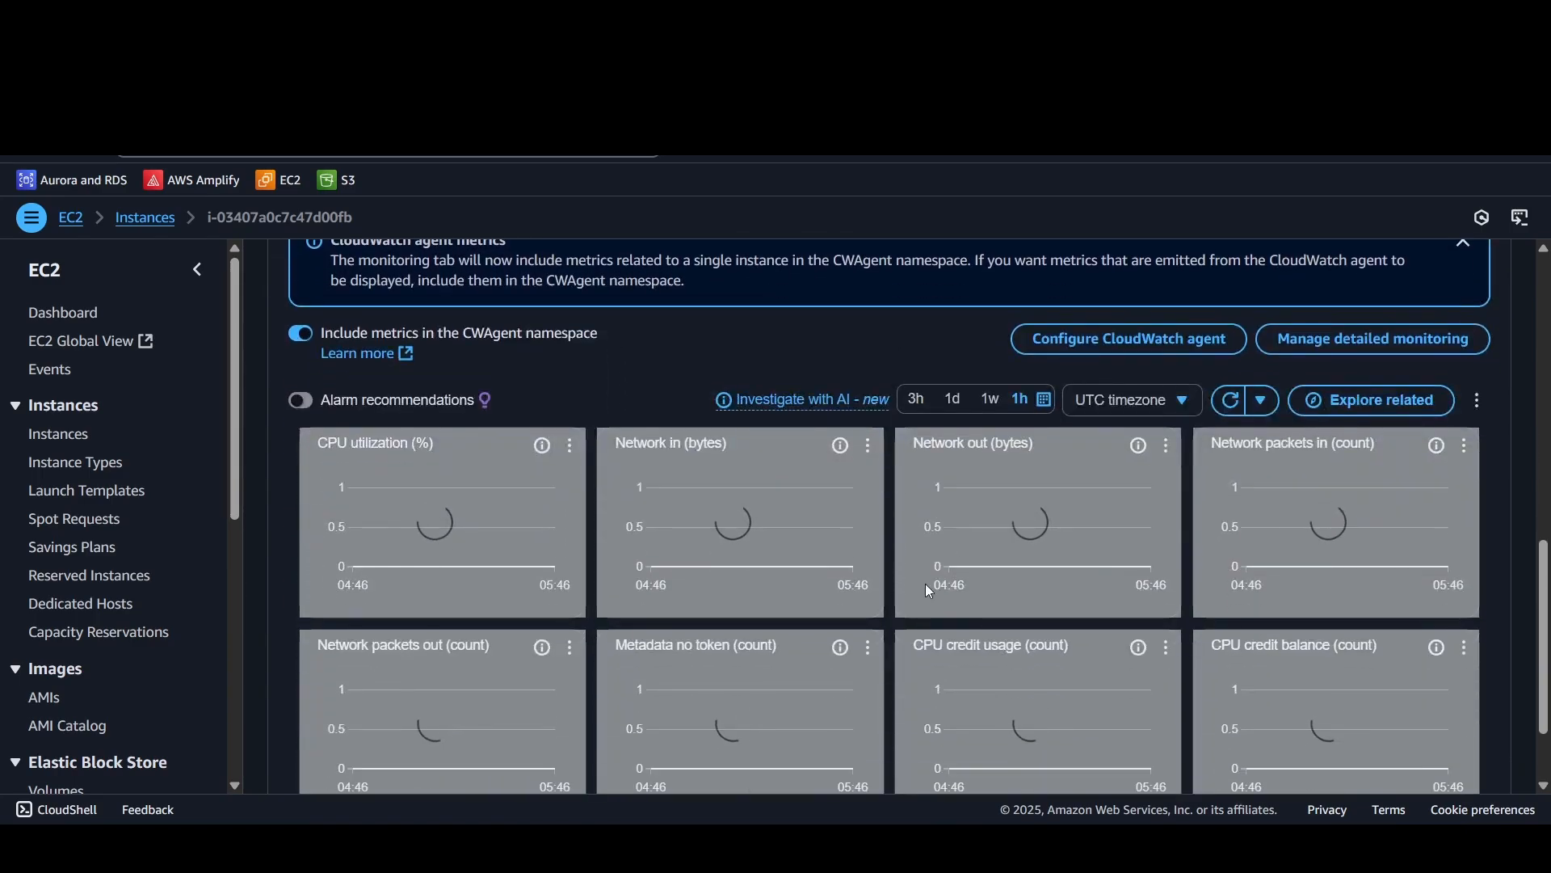
scroll(924, 583, up, 3)
Step: Open the launch-wizard-1 security group from the instance's security details and examine its inbound rules
click(720, 481)
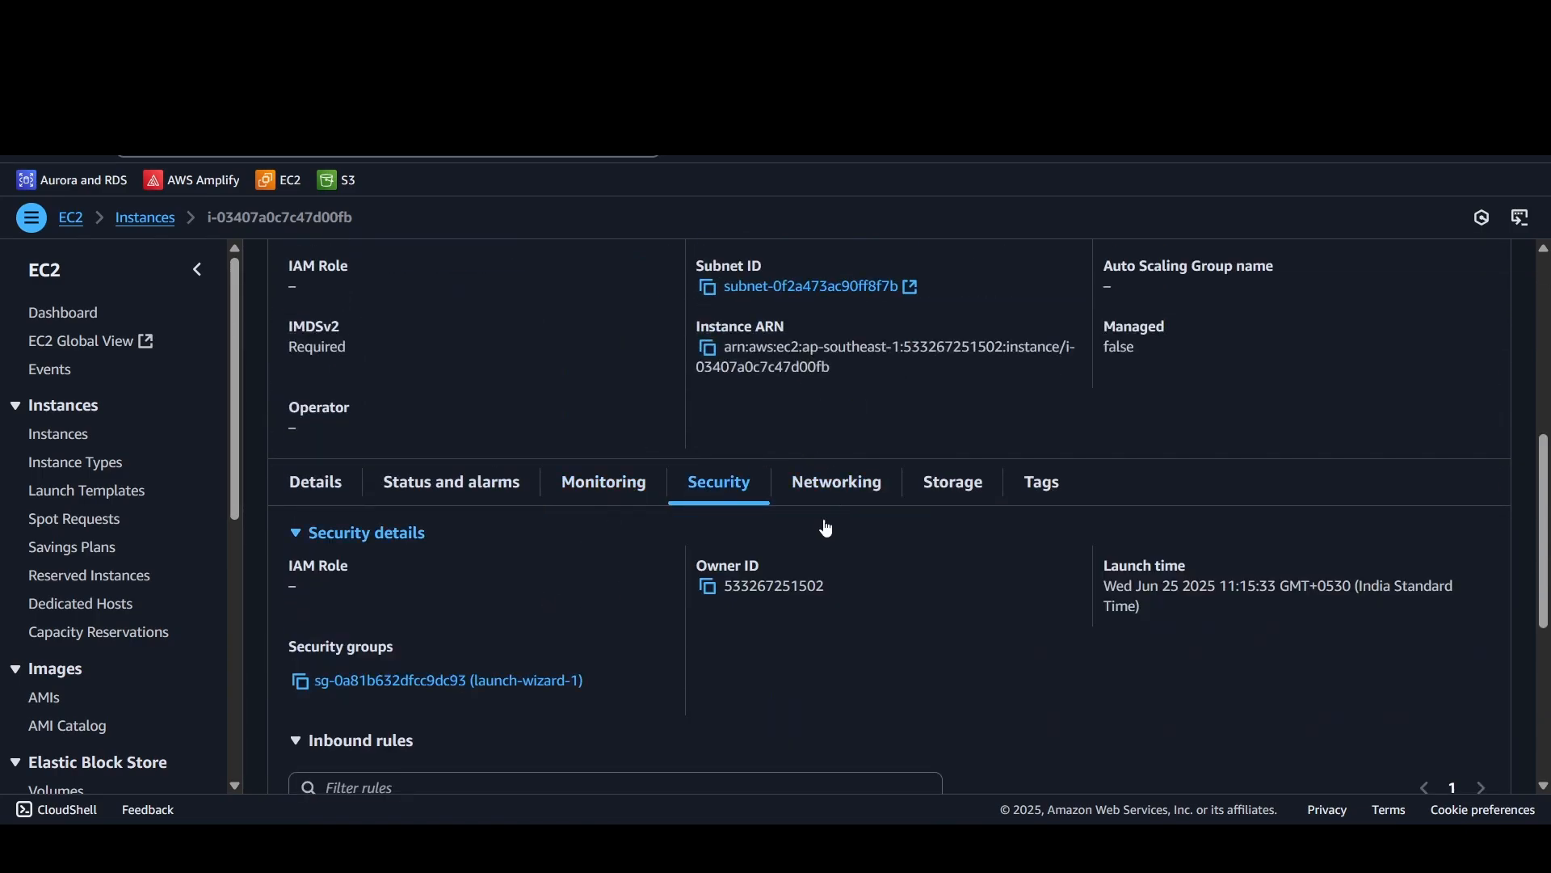
click(445, 681)
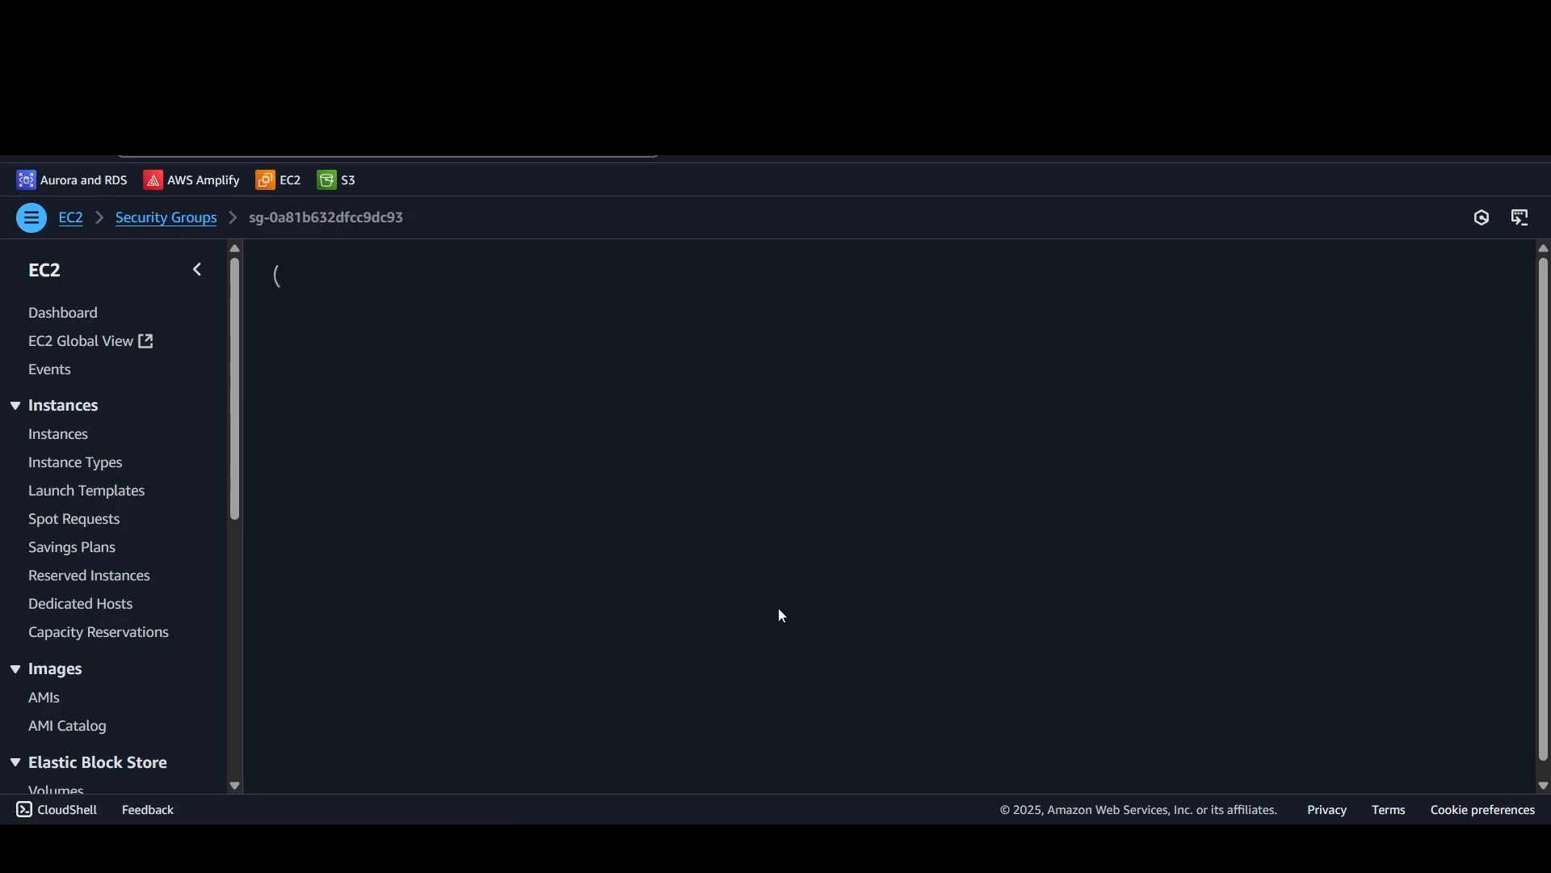
scroll(720, 644, down, 1)
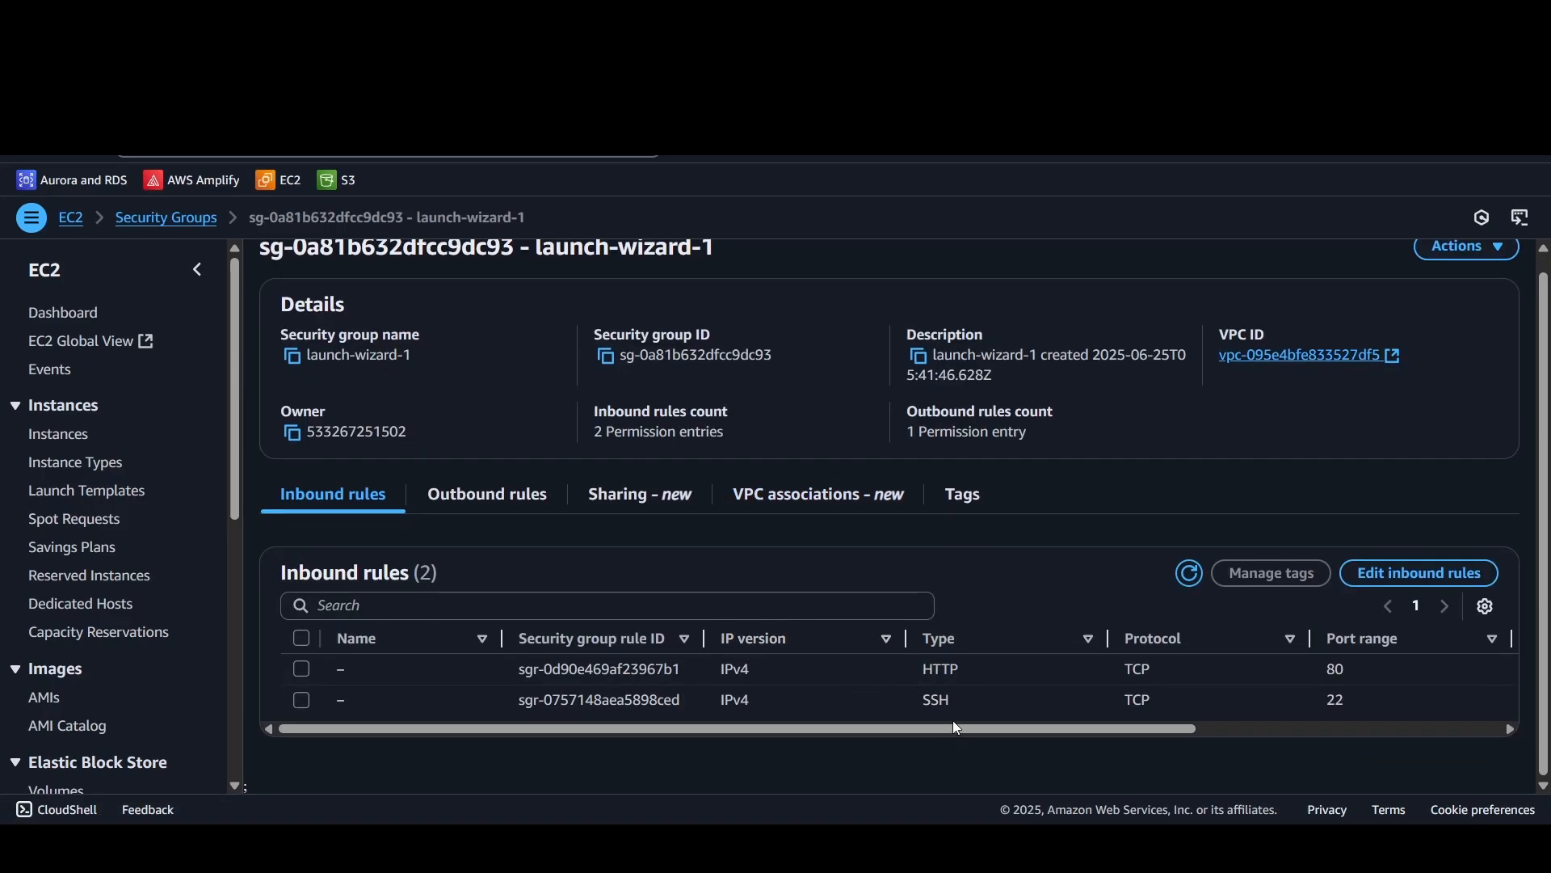
Step: Open the launch-wizard-1 inbound rules for editing, look through the HTTP rule's source options, and cancel the edit
click(1386, 574)
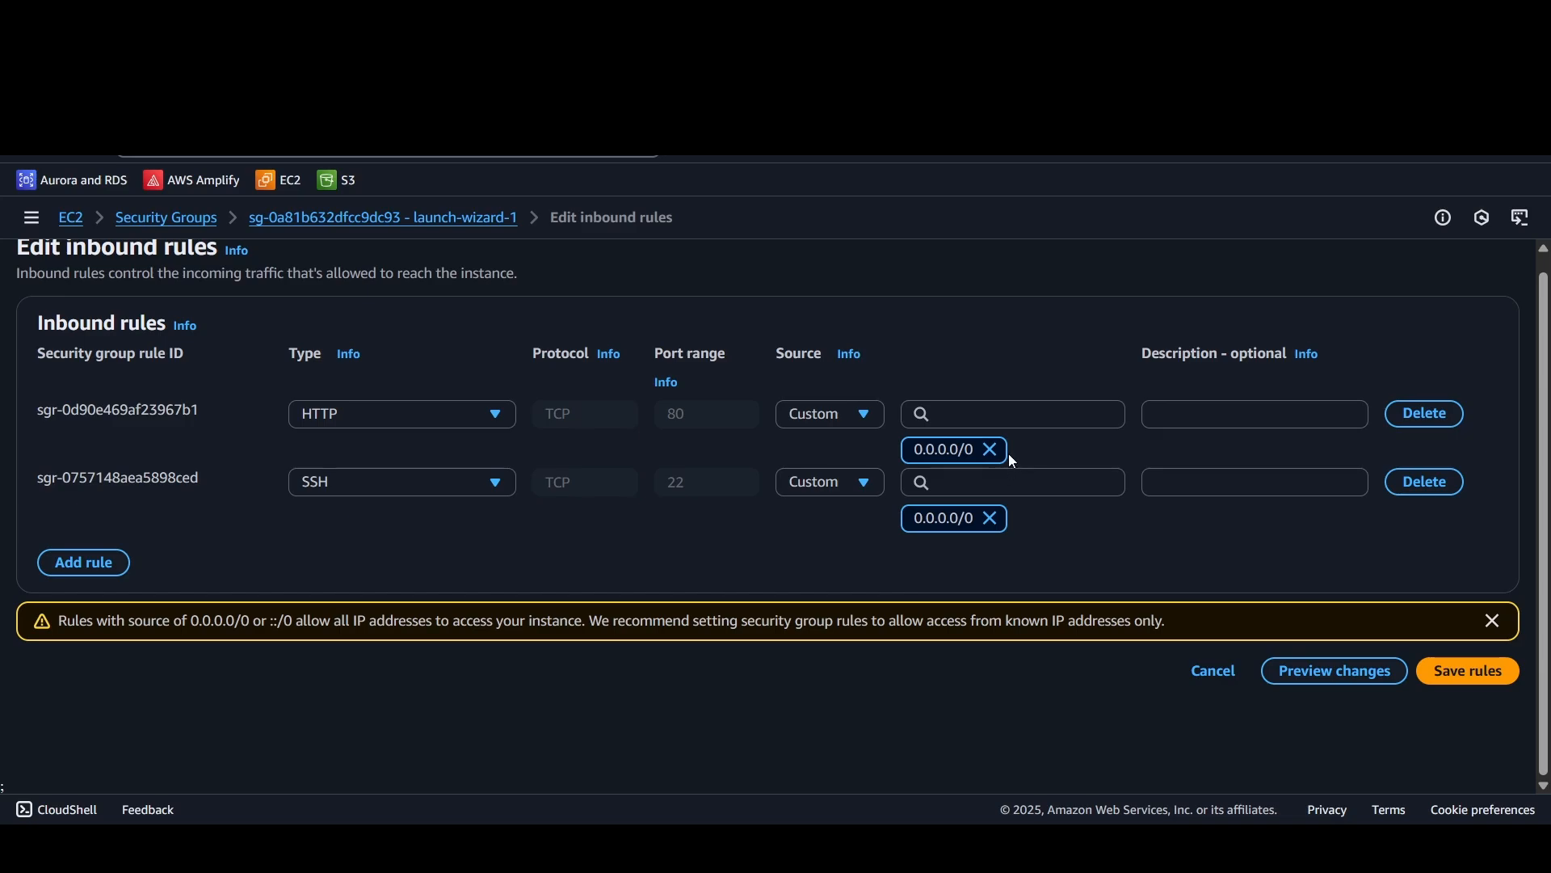
click(996, 415)
scroll(977, 539, down, 5)
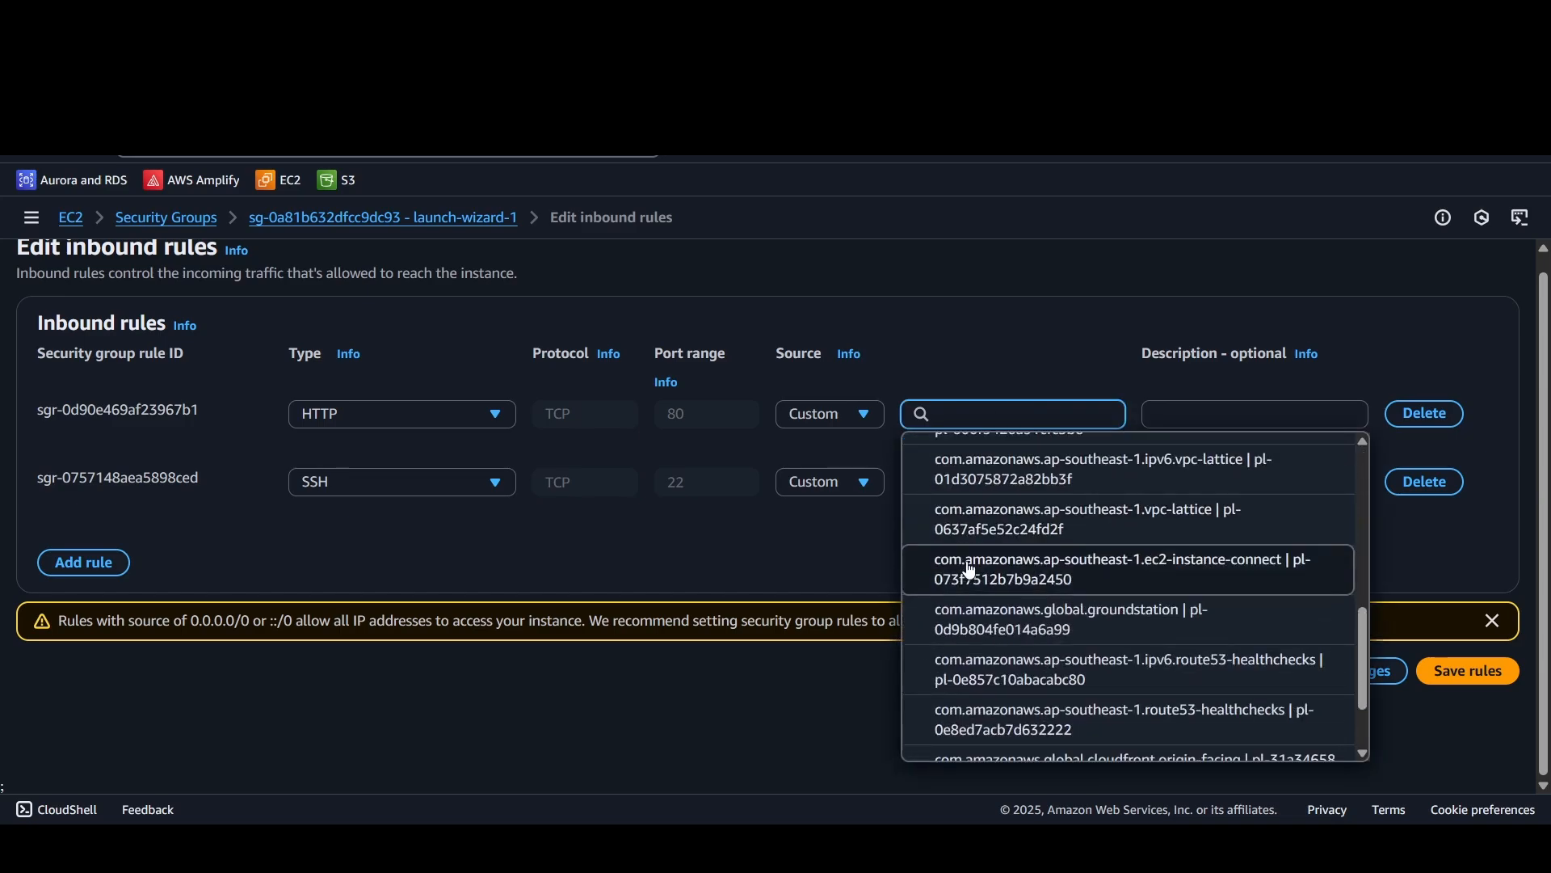
click(846, 416)
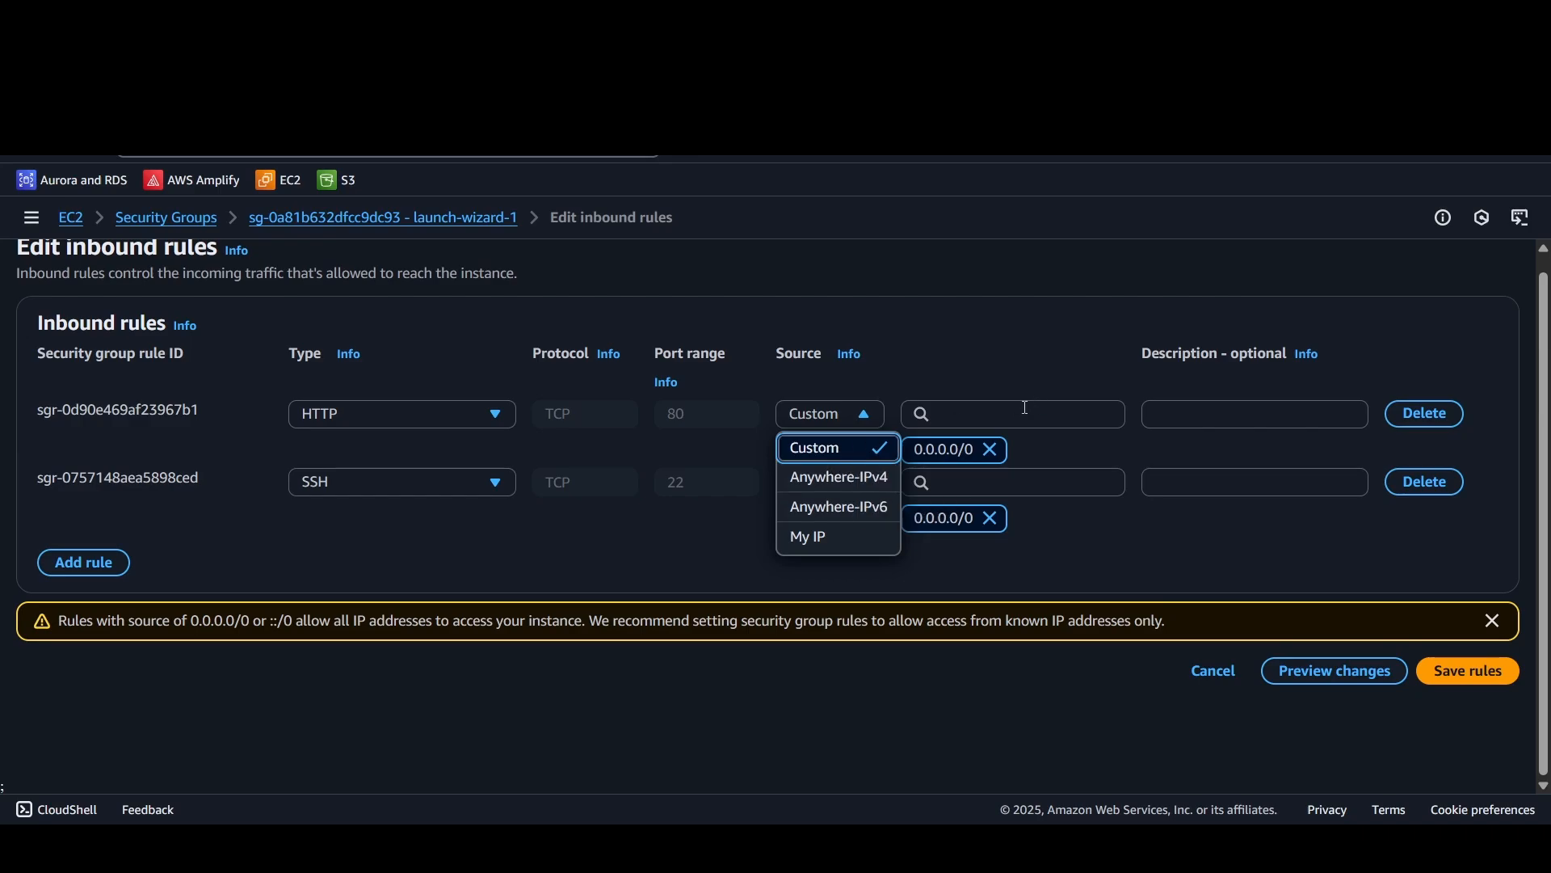
click(1188, 669)
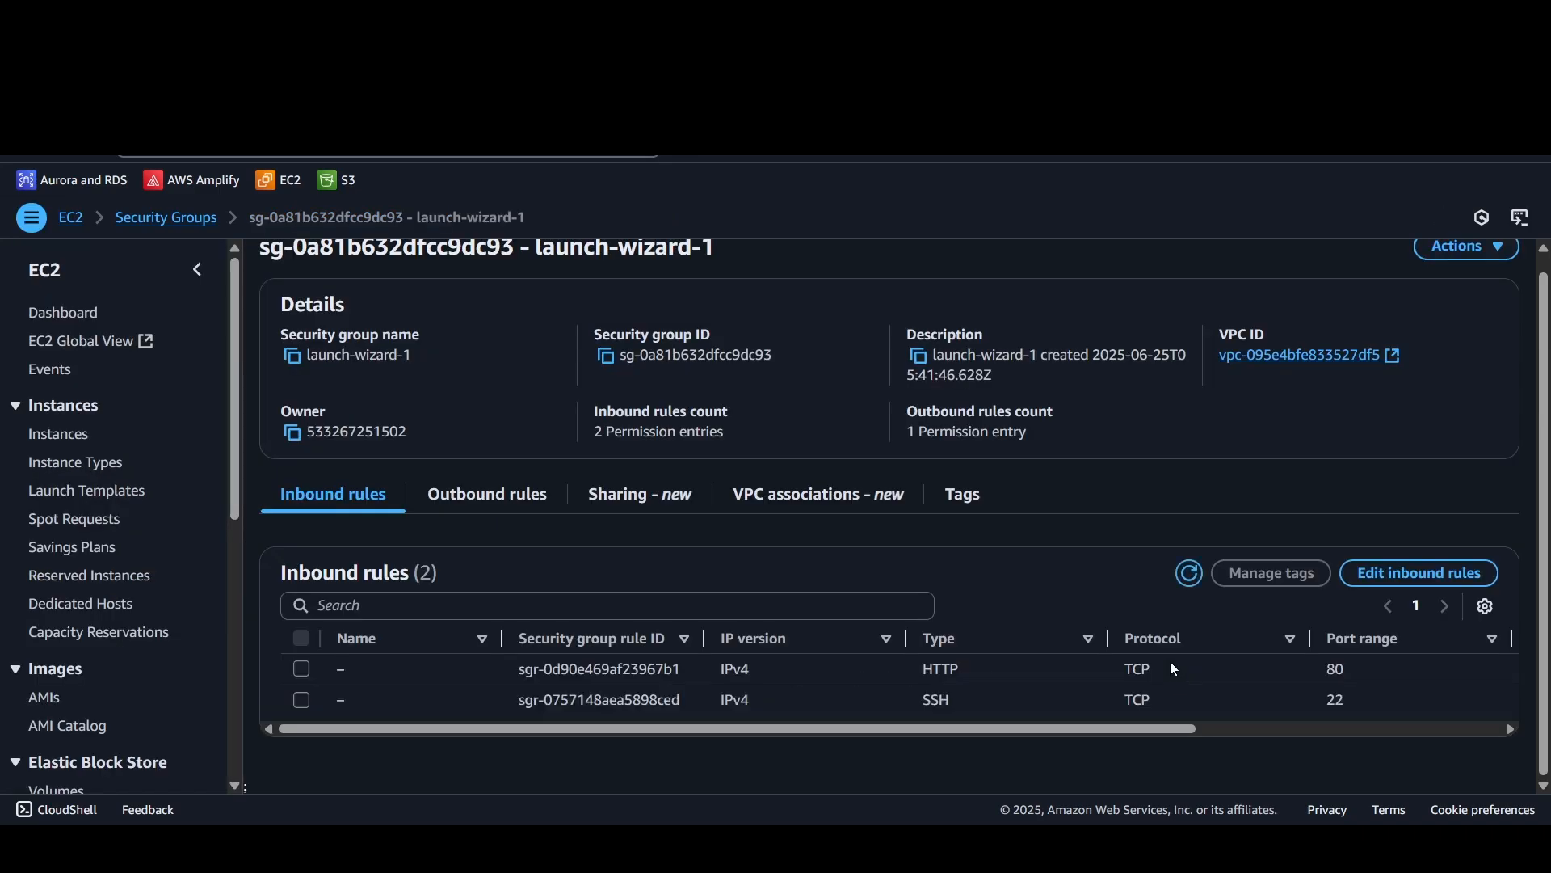
Step: Return to the list of instances and connect to youtube through EC2 Instance Connect, using its public IP and the username ubuntu
click(60, 435)
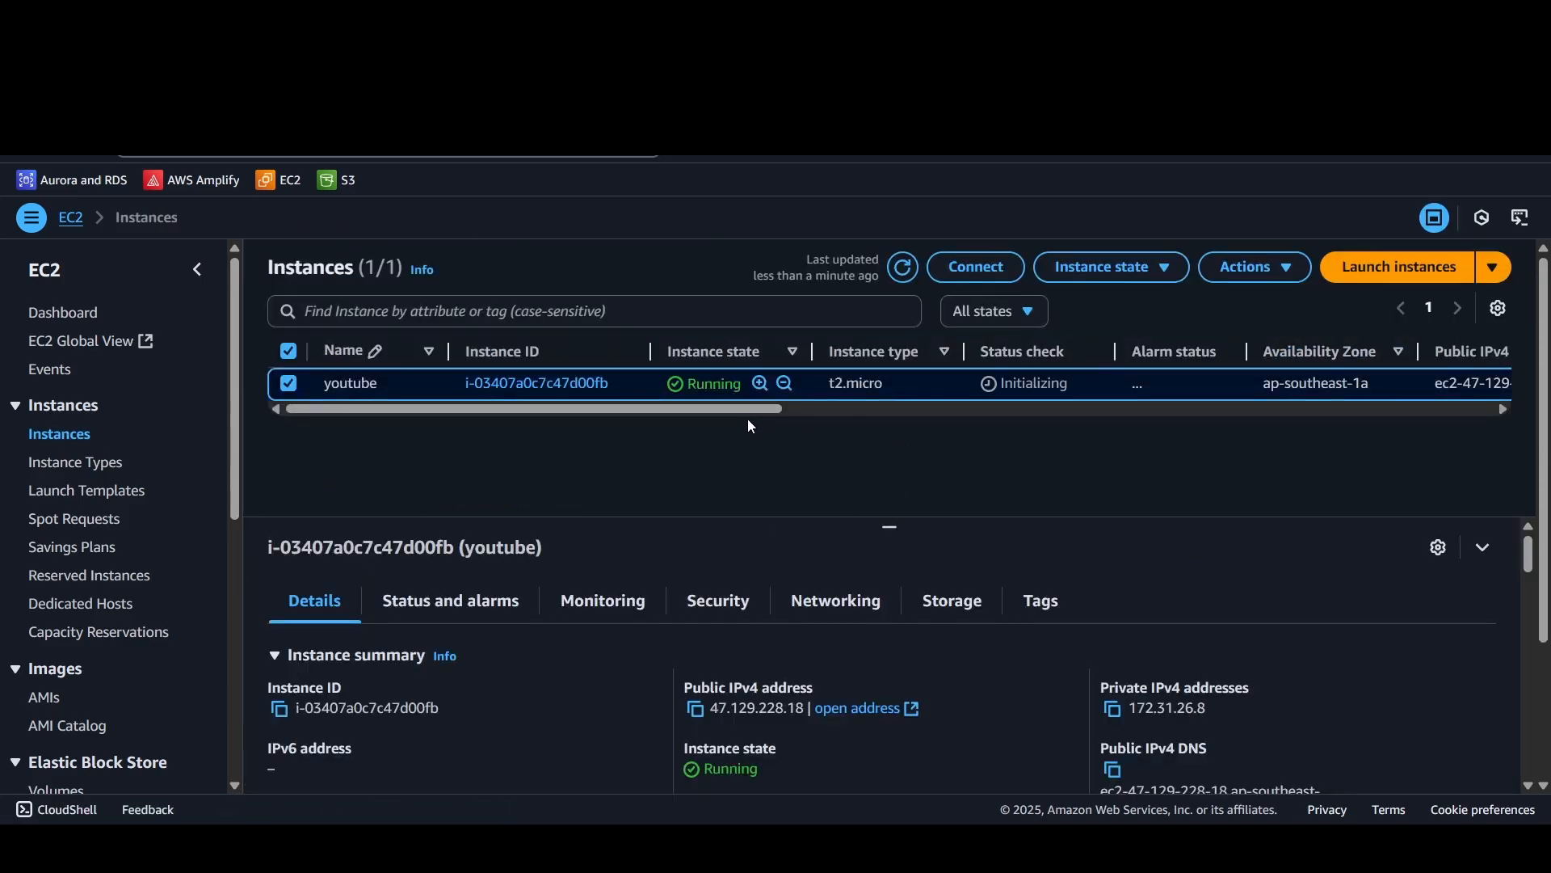
drag(743, 416, 656, 417)
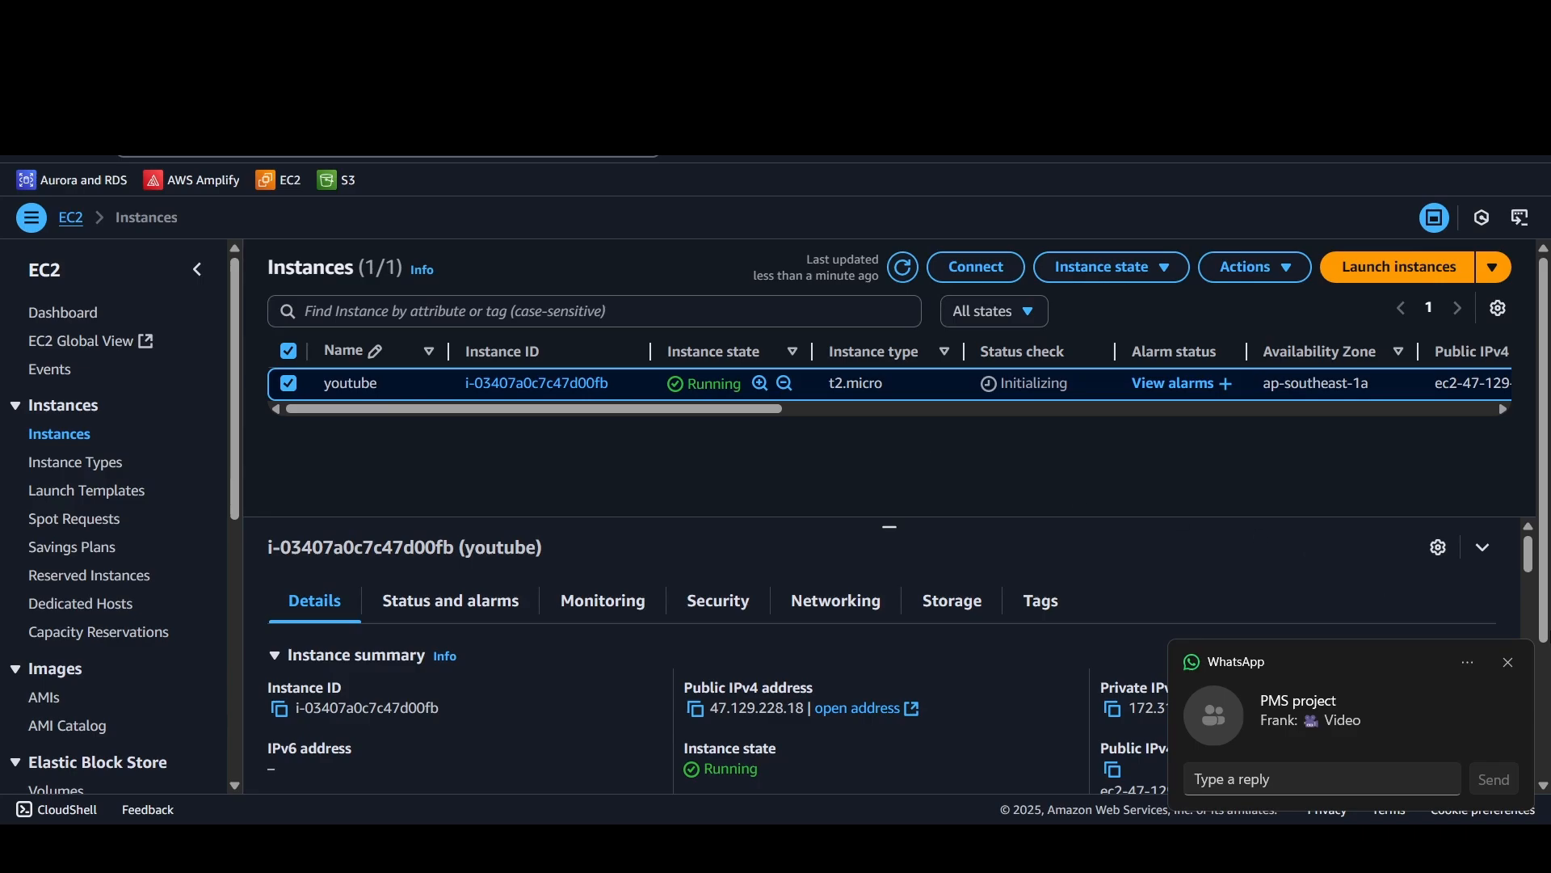
click(1511, 666)
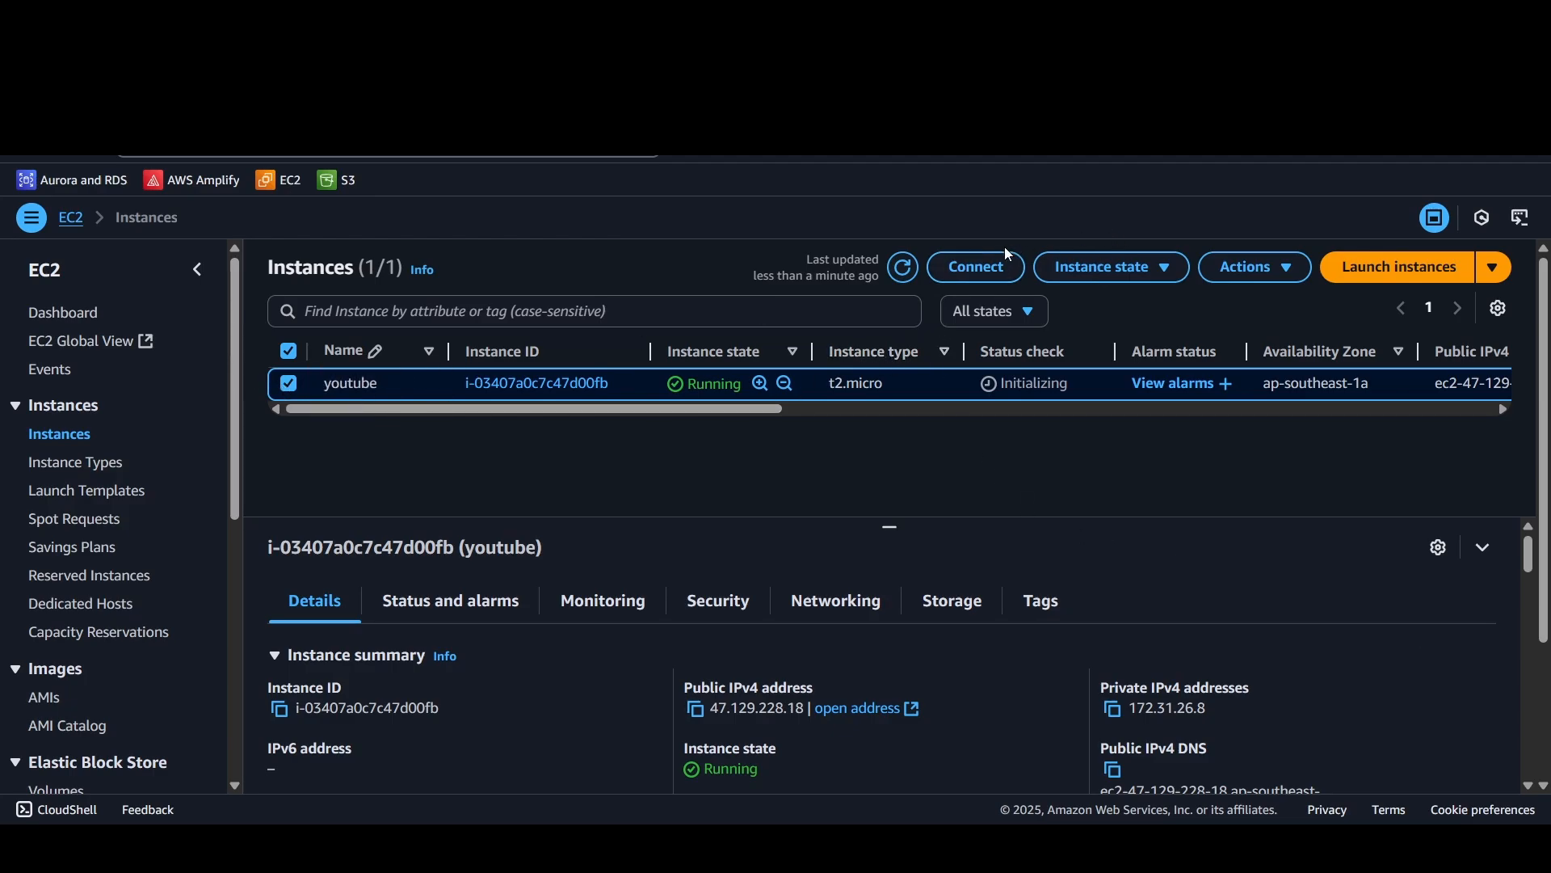
click(952, 275)
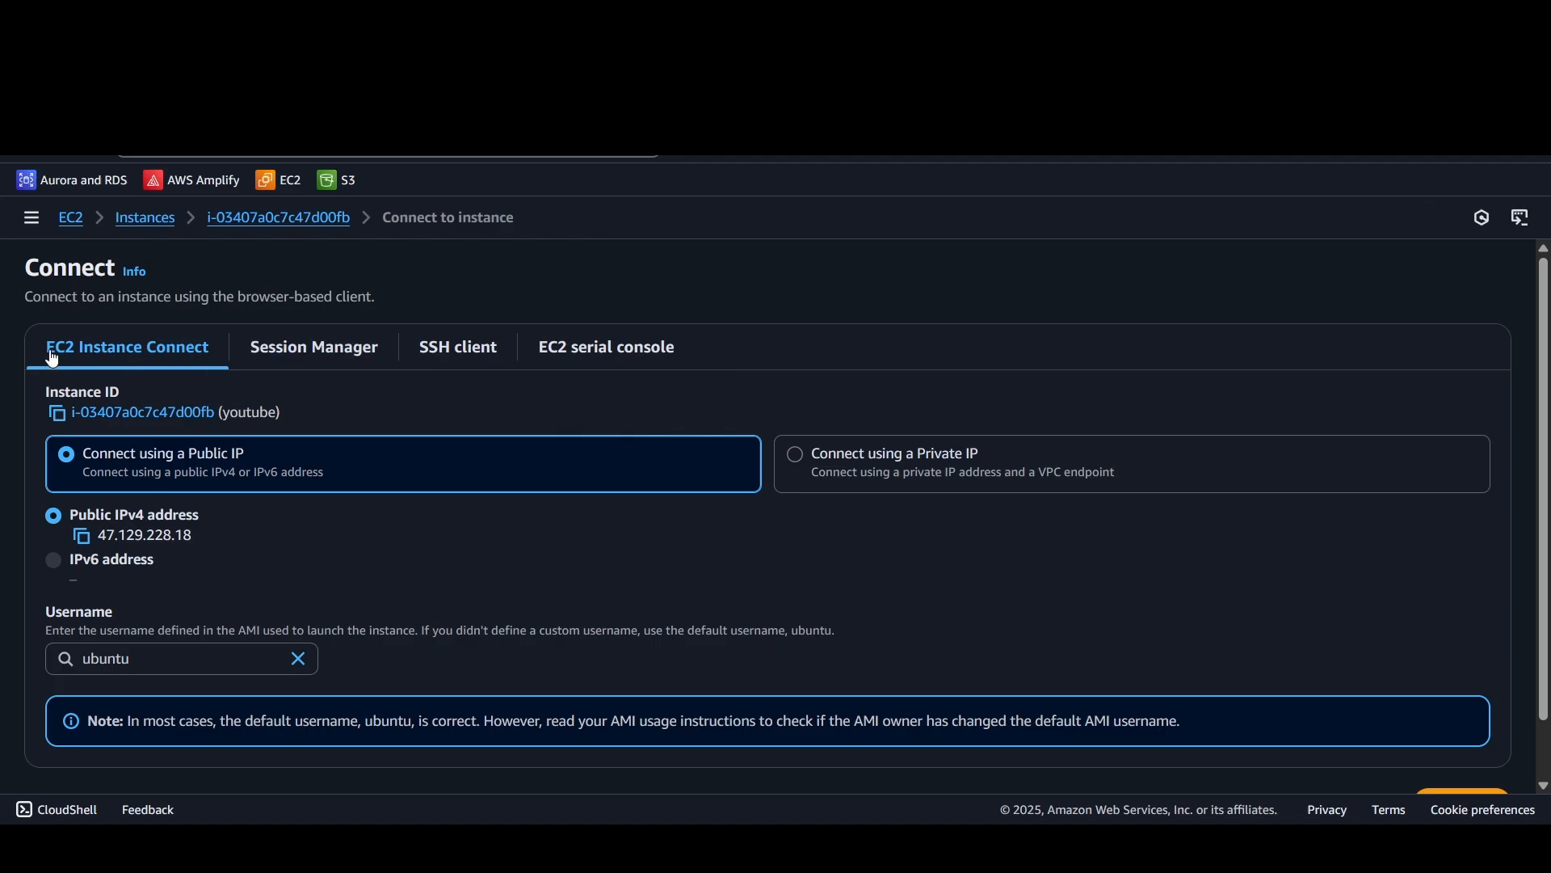
scroll(277, 388, down, 1)
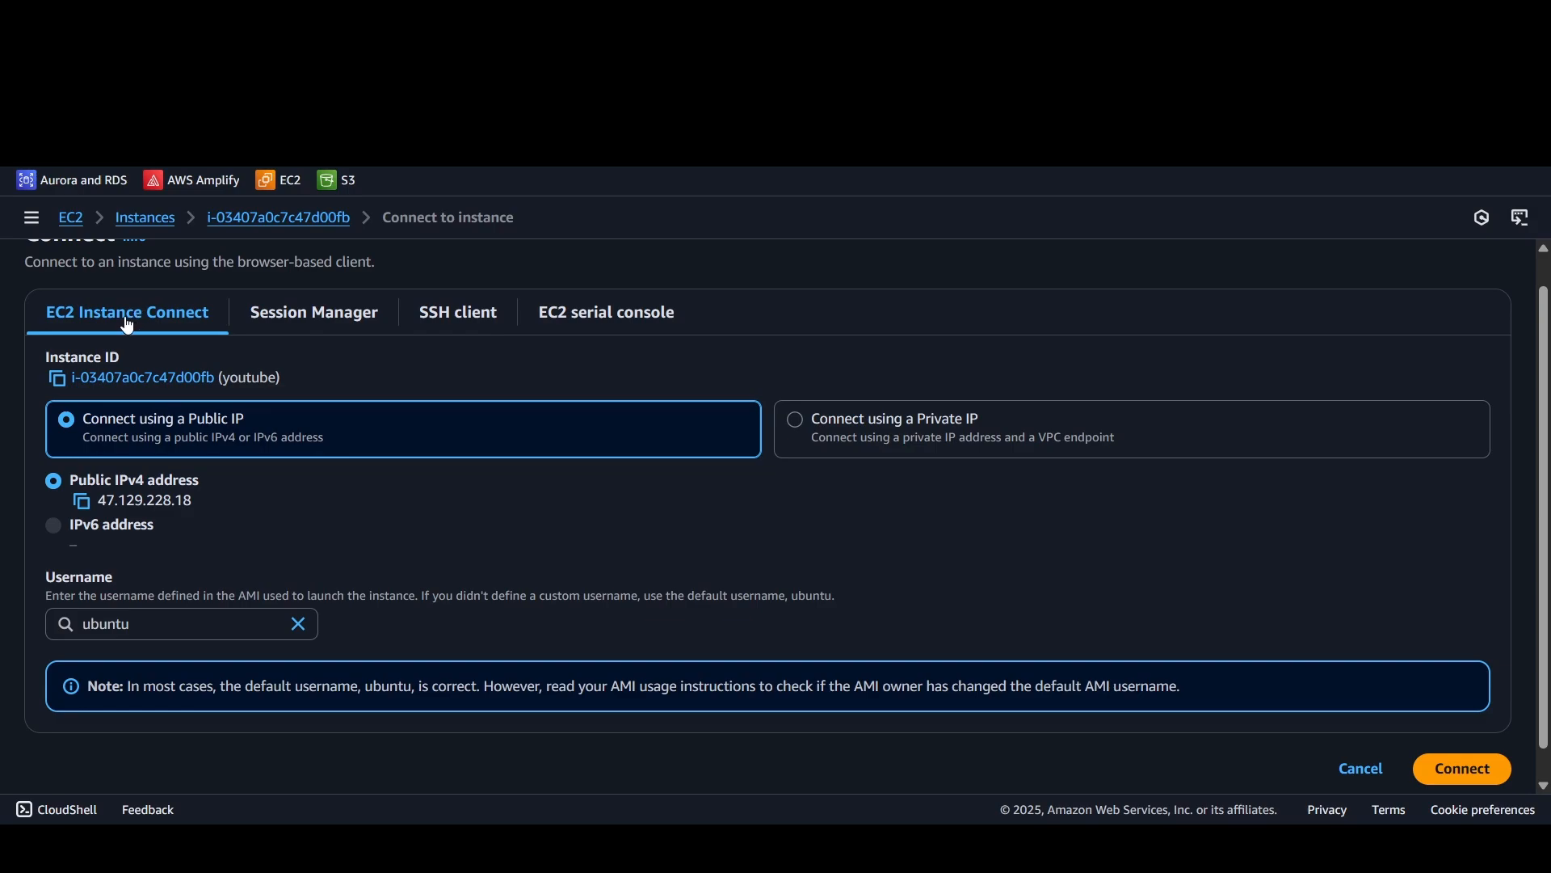
click(1463, 768)
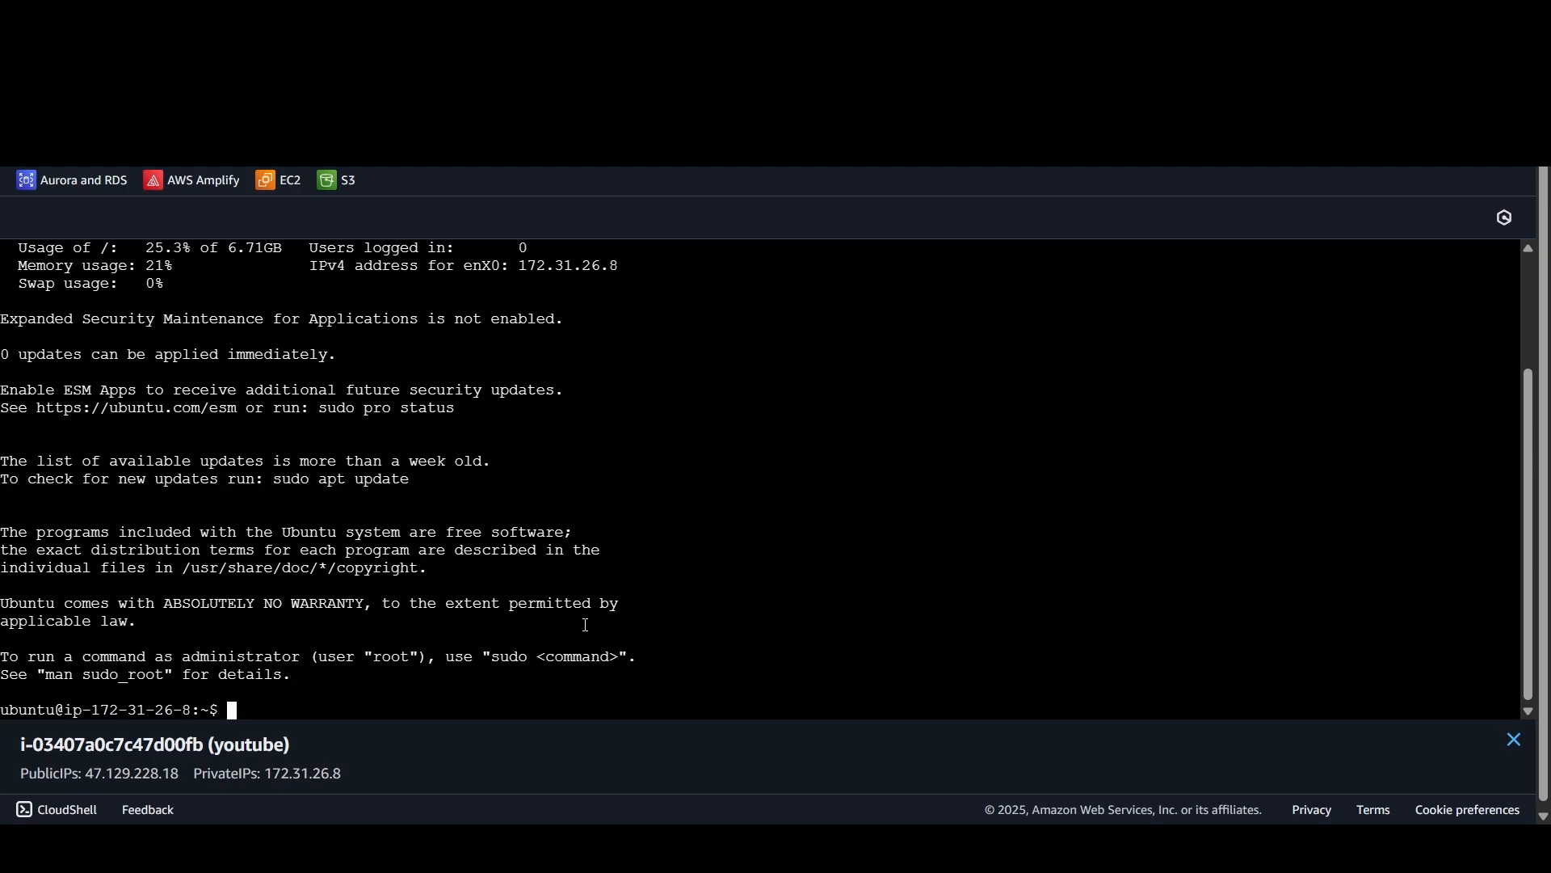
Step: Create a directory named youtube in the instance's home directory with mkdir, listing the contents with ls before and after
text(ls)
key(Return)
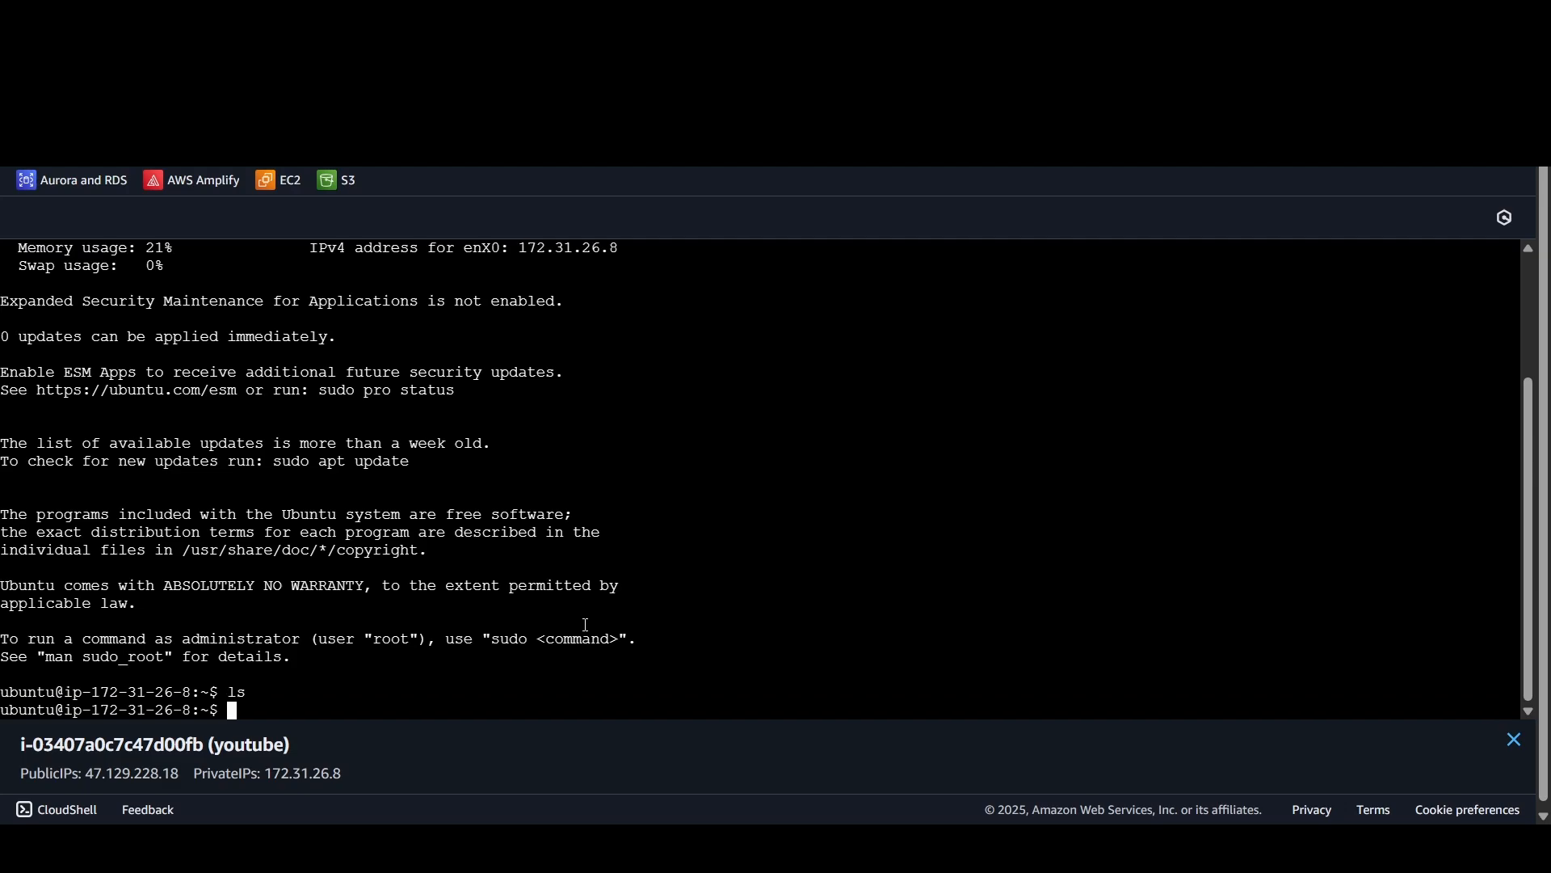
text(mkdir youtube)
key(Return)
key(Return)
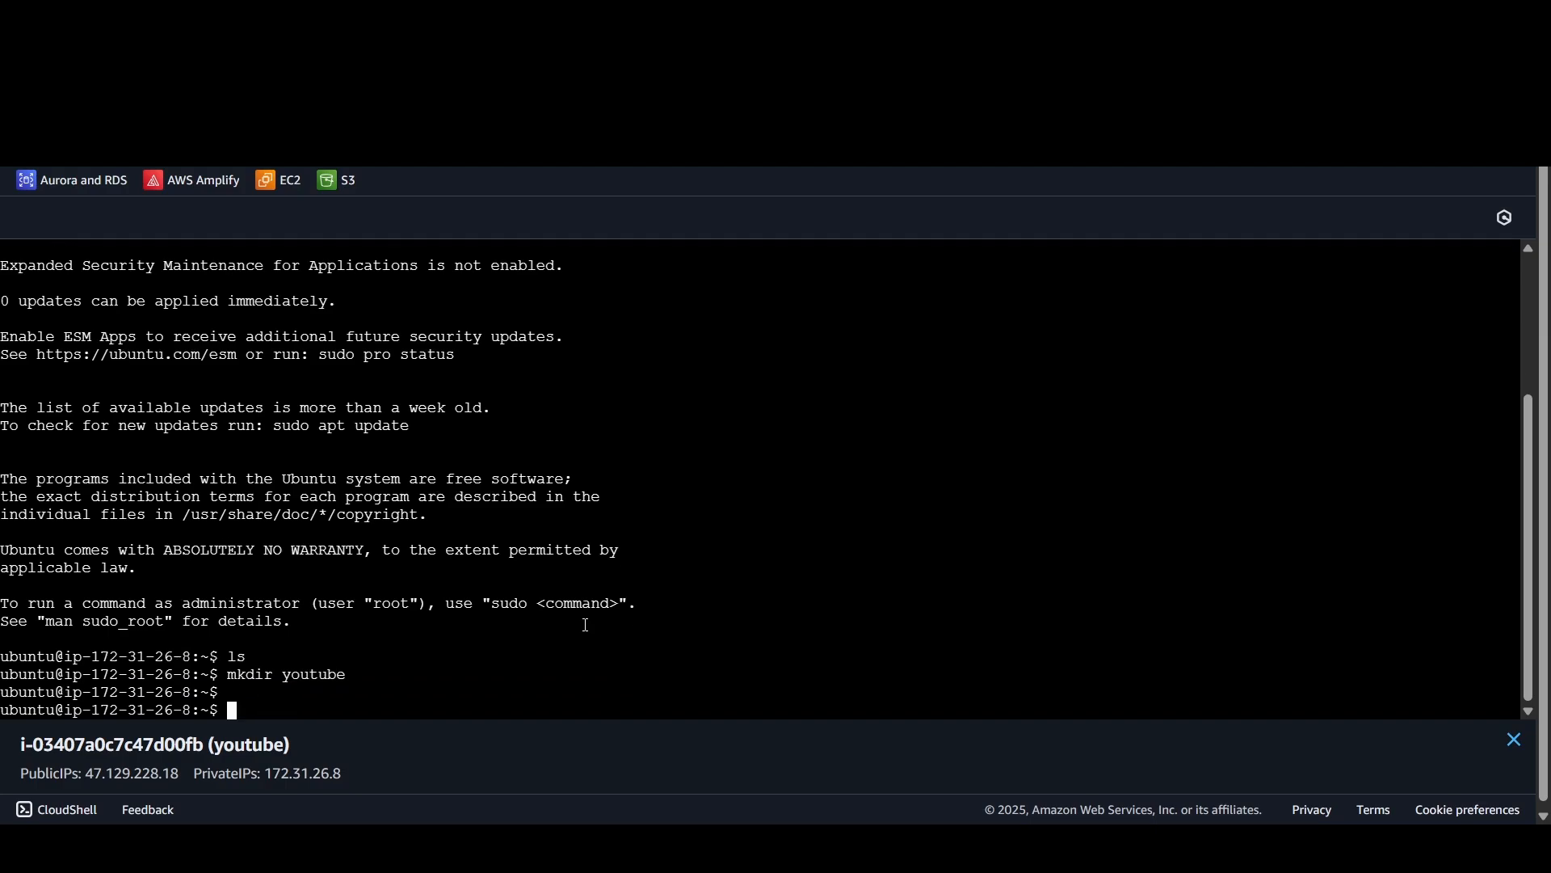
text(ls)
key(Return)
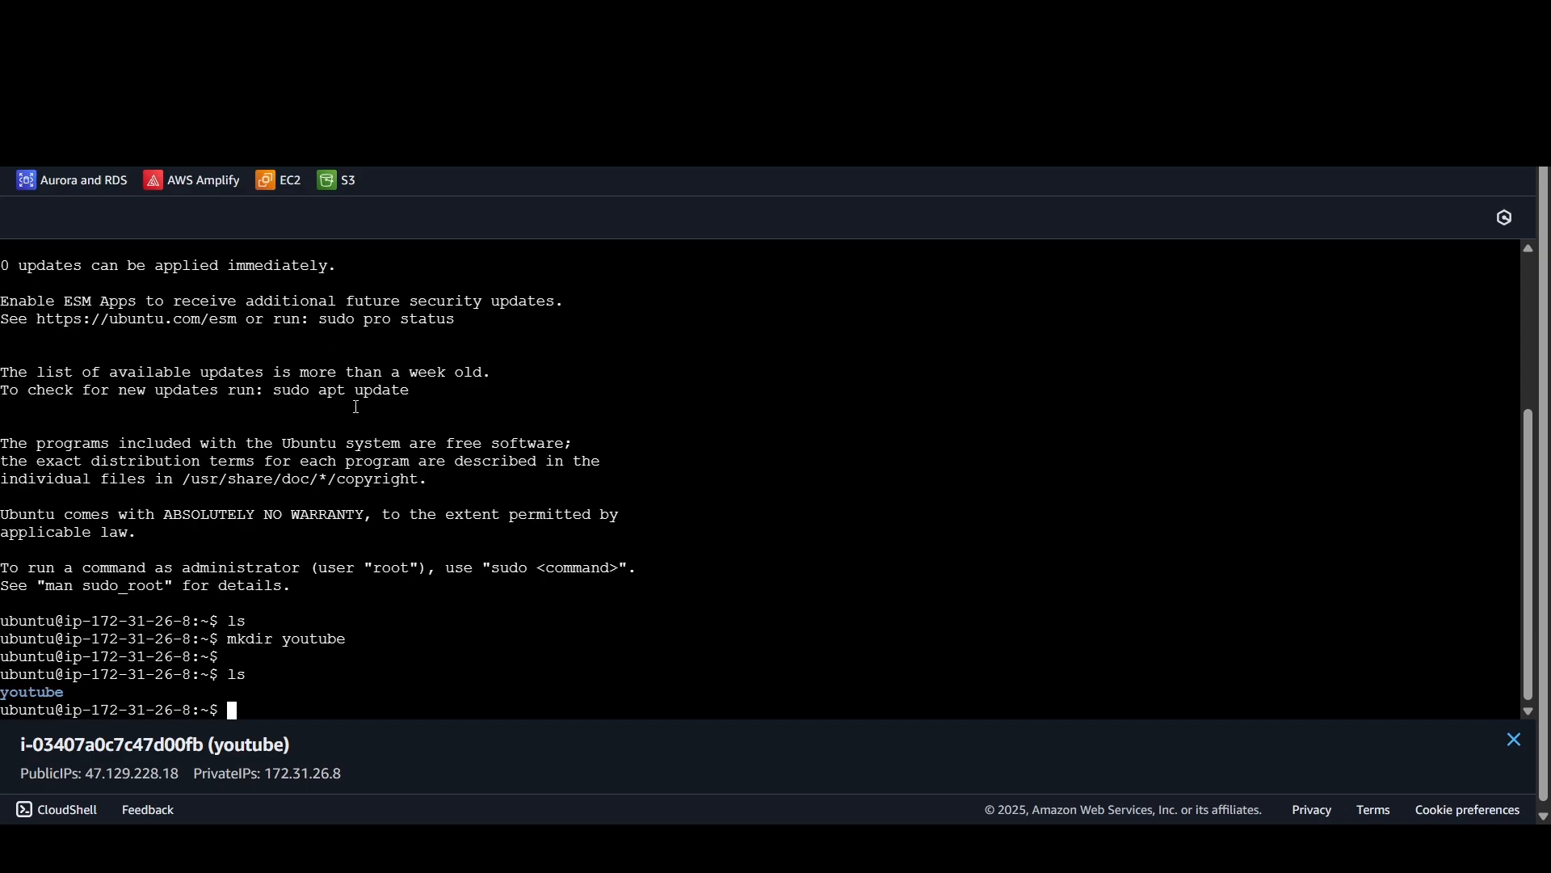
Step: Switch back to the list of instances, check youtube's security details and status checks, and collapse its details
key(ctrl+shift+Tab)
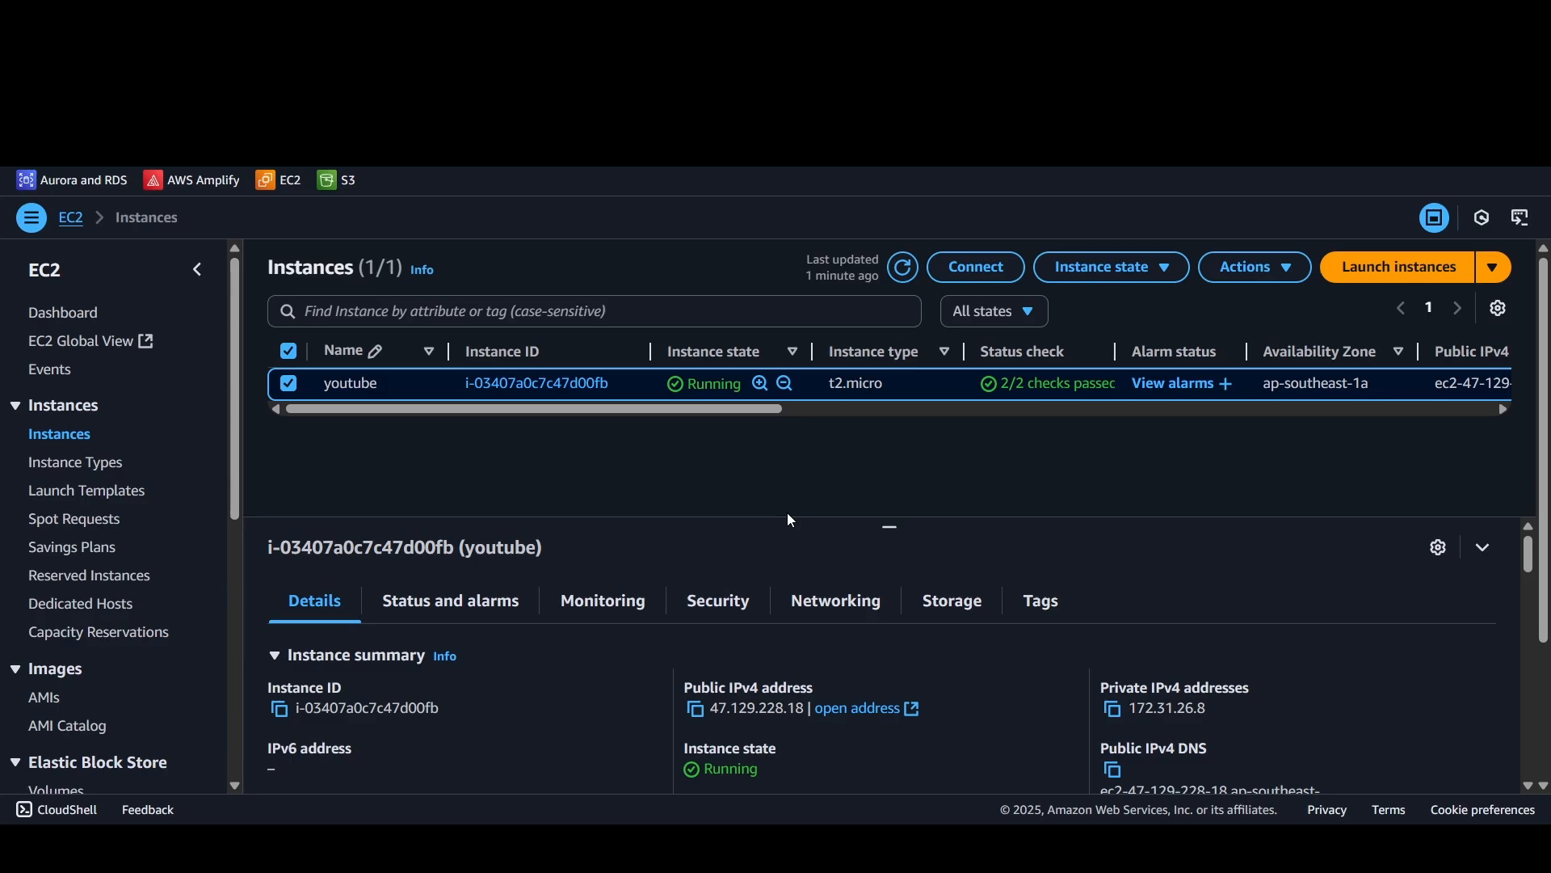
click(705, 601)
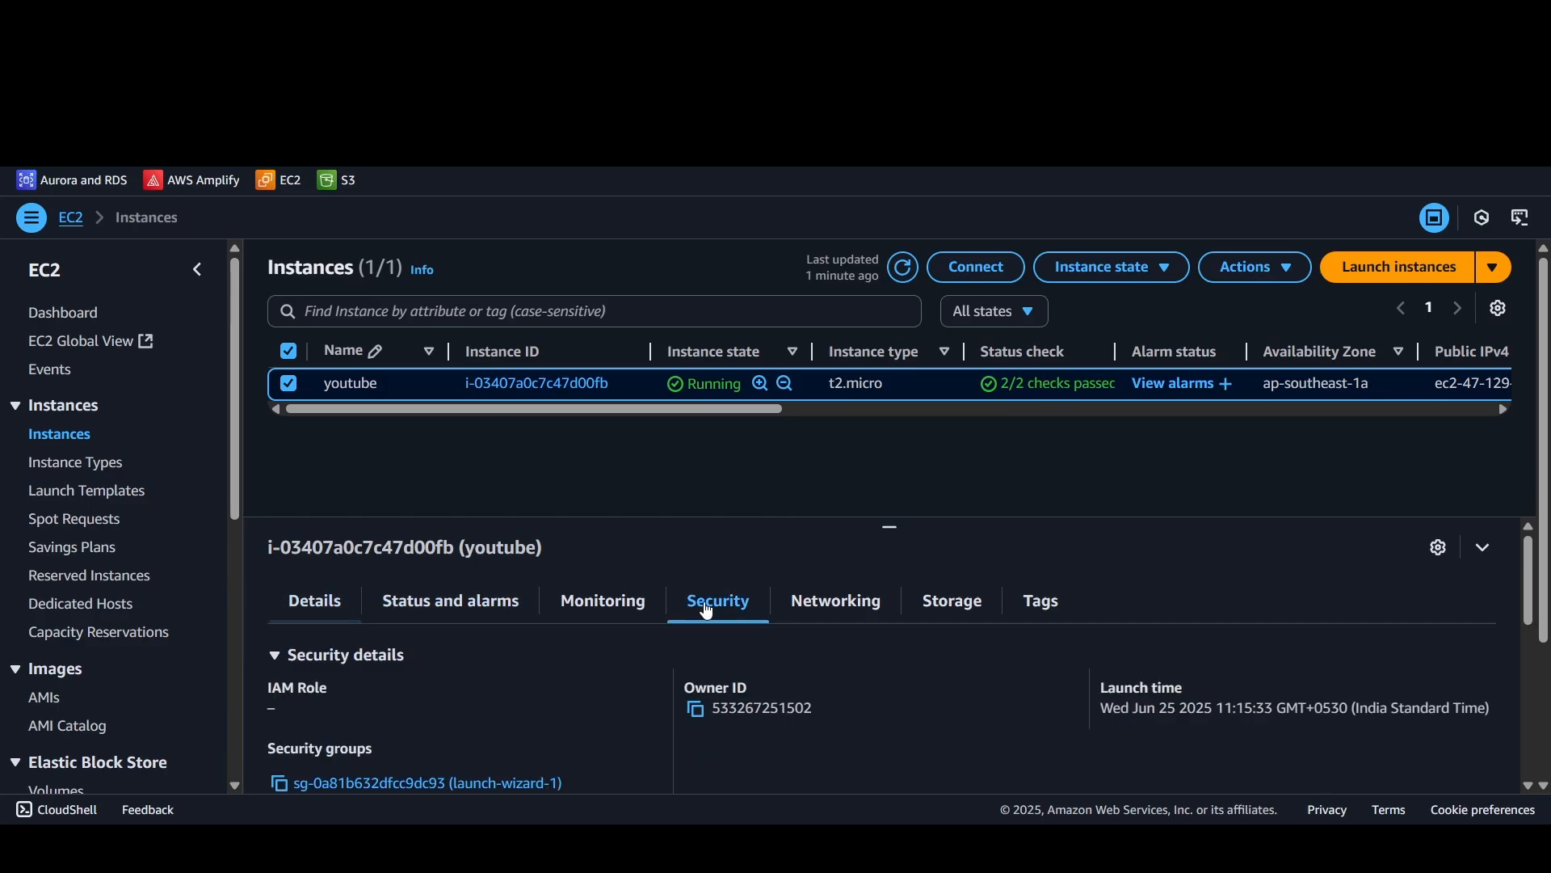
click(488, 606)
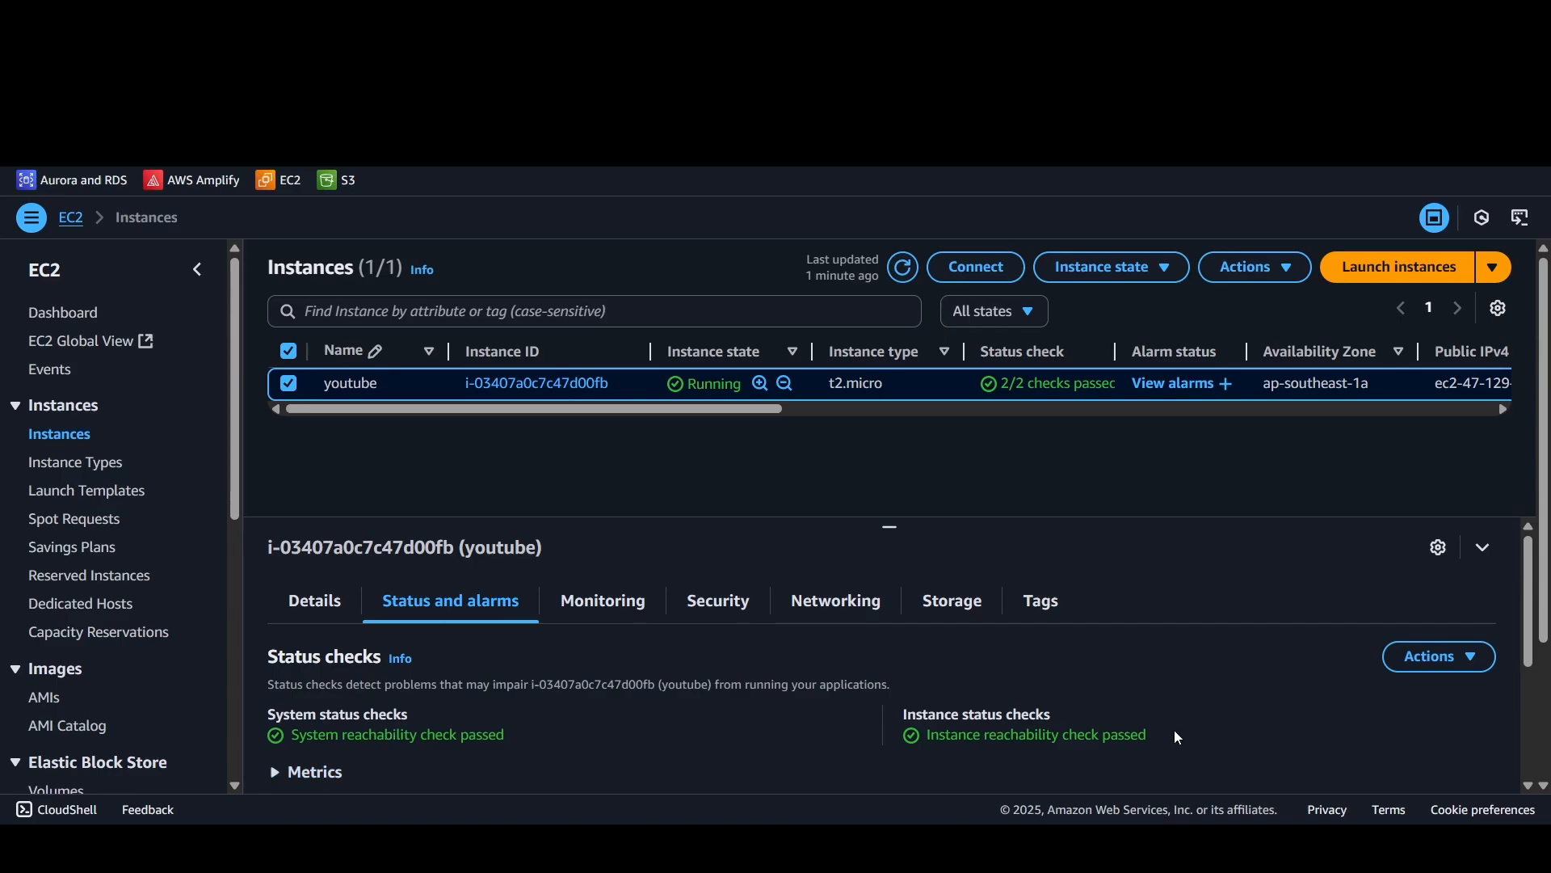
click(1483, 547)
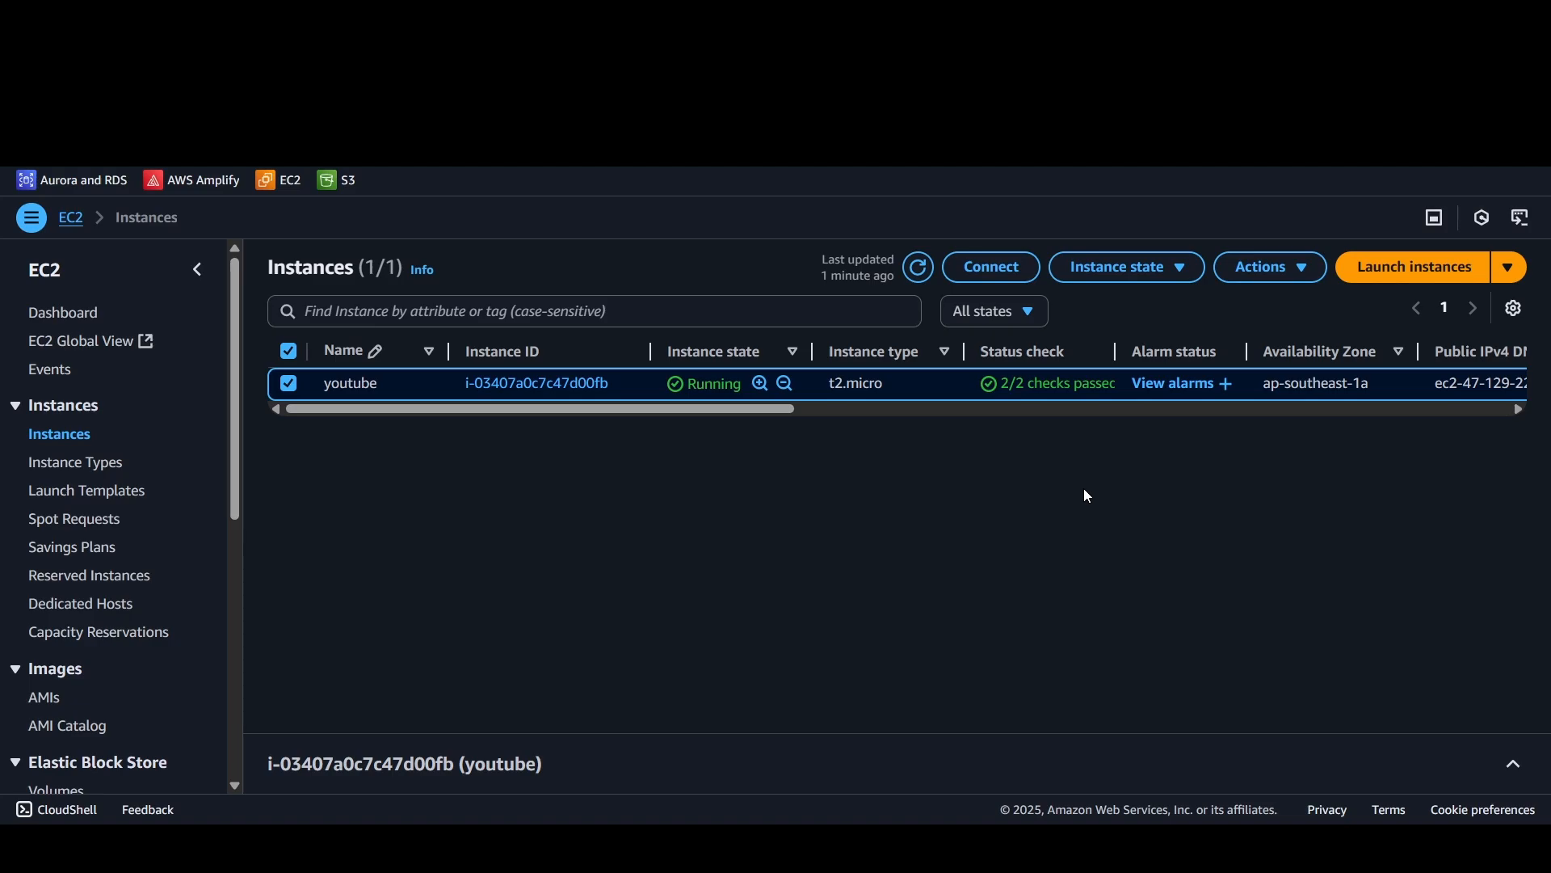
Step: Return to the instance's terminal session and refresh the package lists with sudo apt update
click(461, 17)
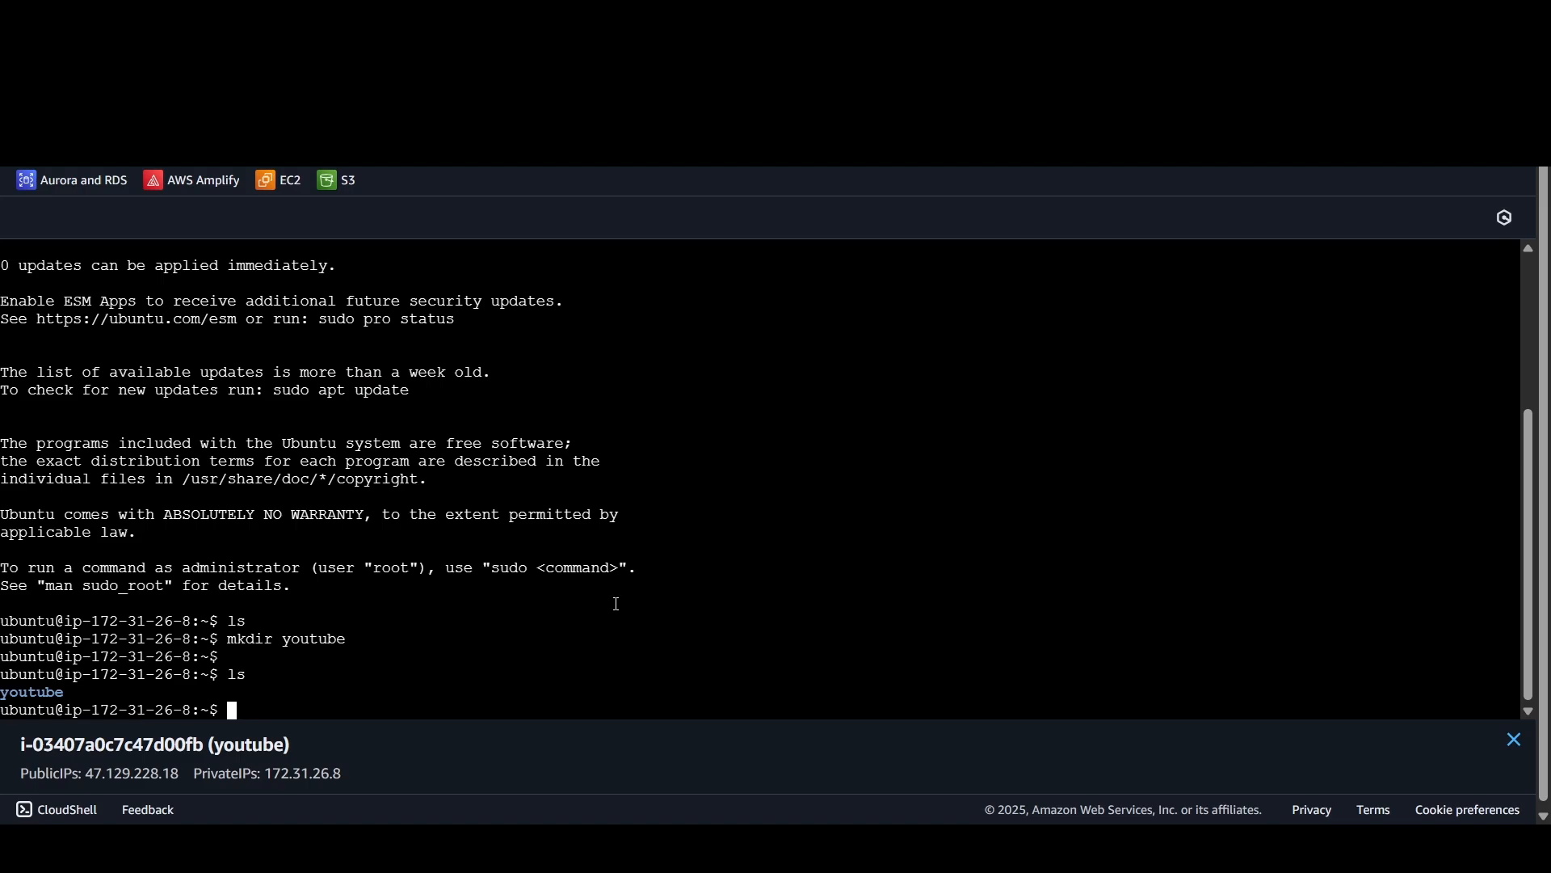
text(sudo apt update)
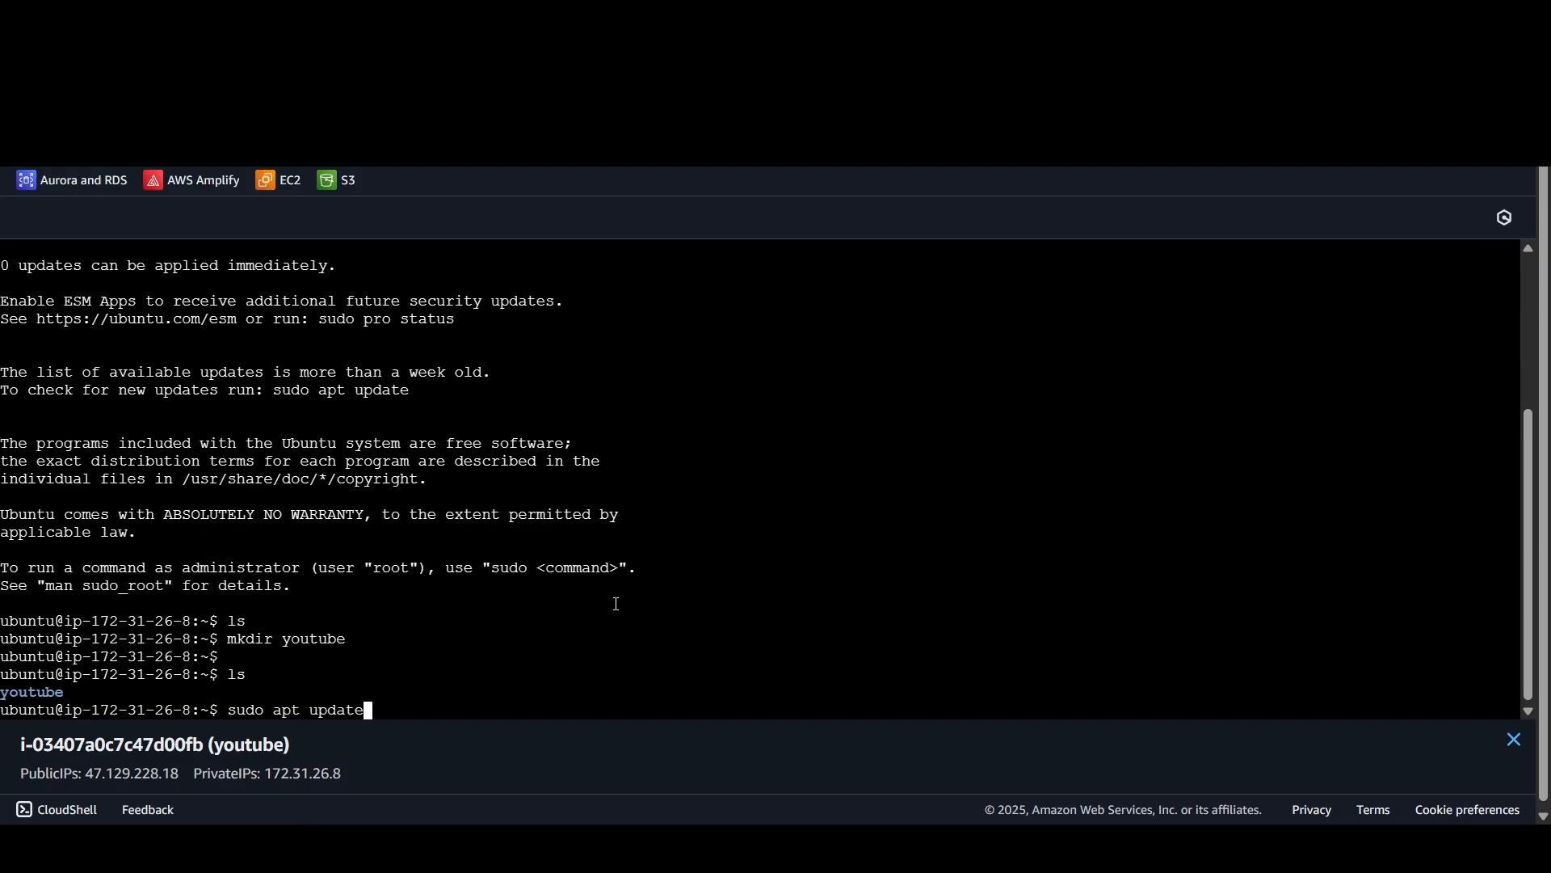
key(Return)
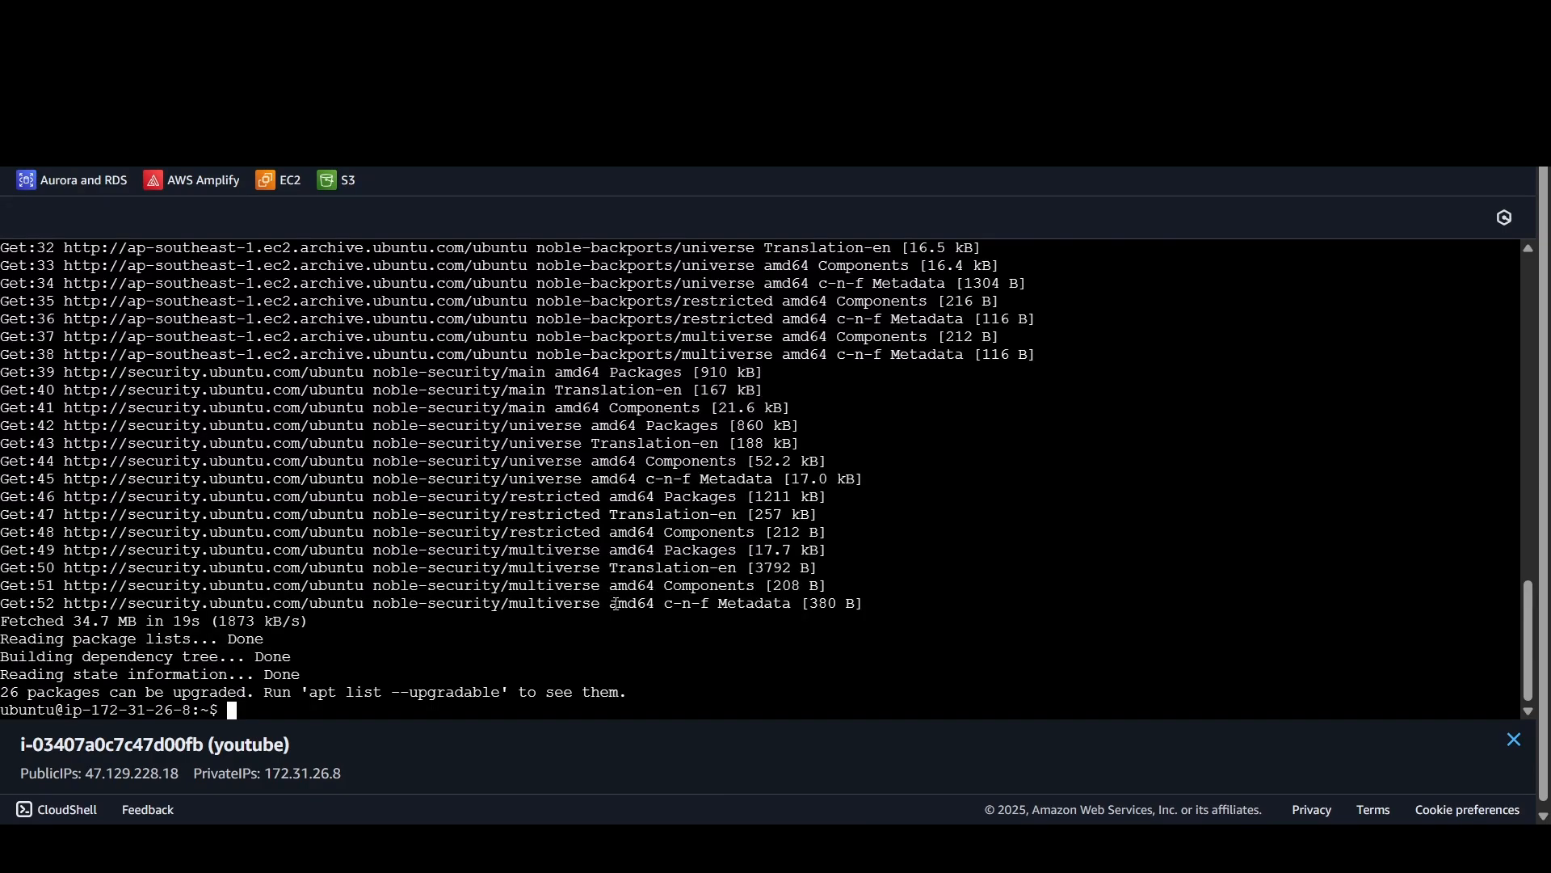
Step: Return to the list of instances, open youtube's connection options and copy the example SSH command for an SSH client
key(ctrl+shift+Tab)
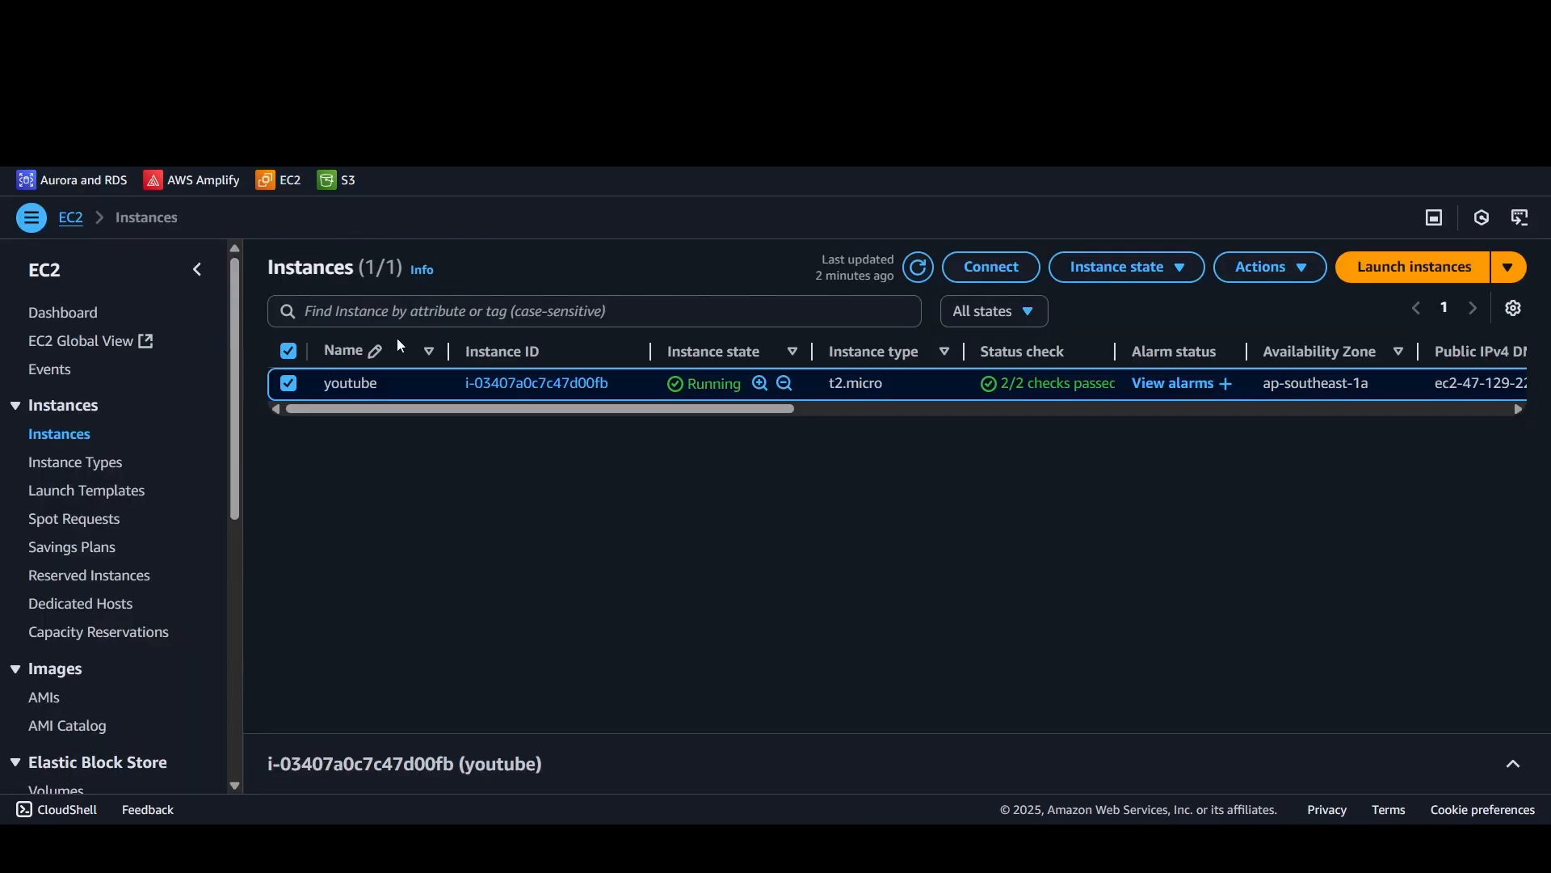
click(986, 260)
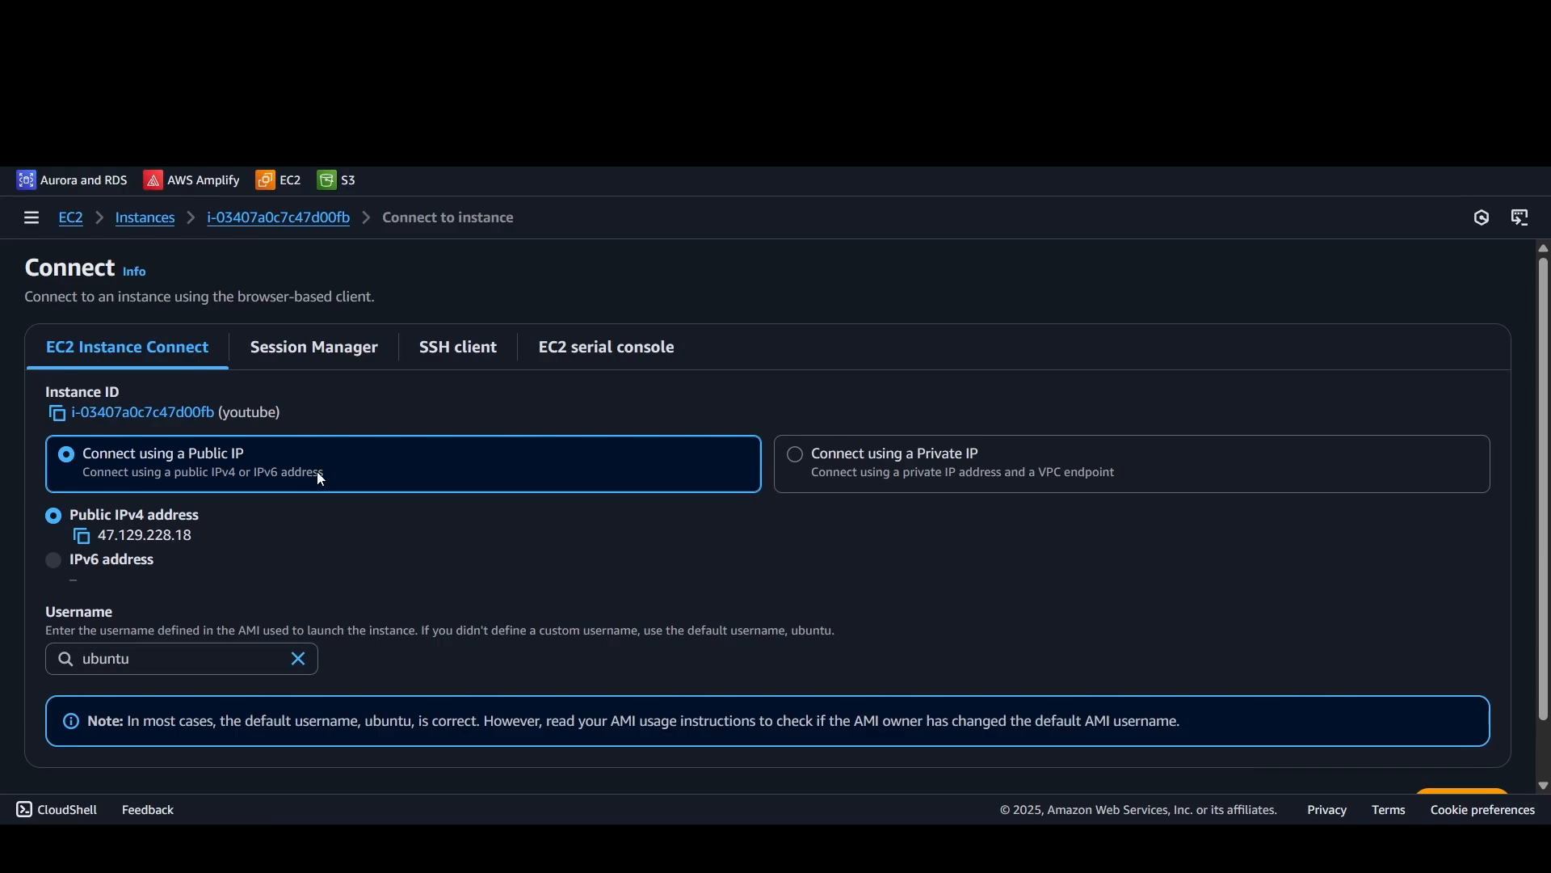
scroll(208, 603, down, 1)
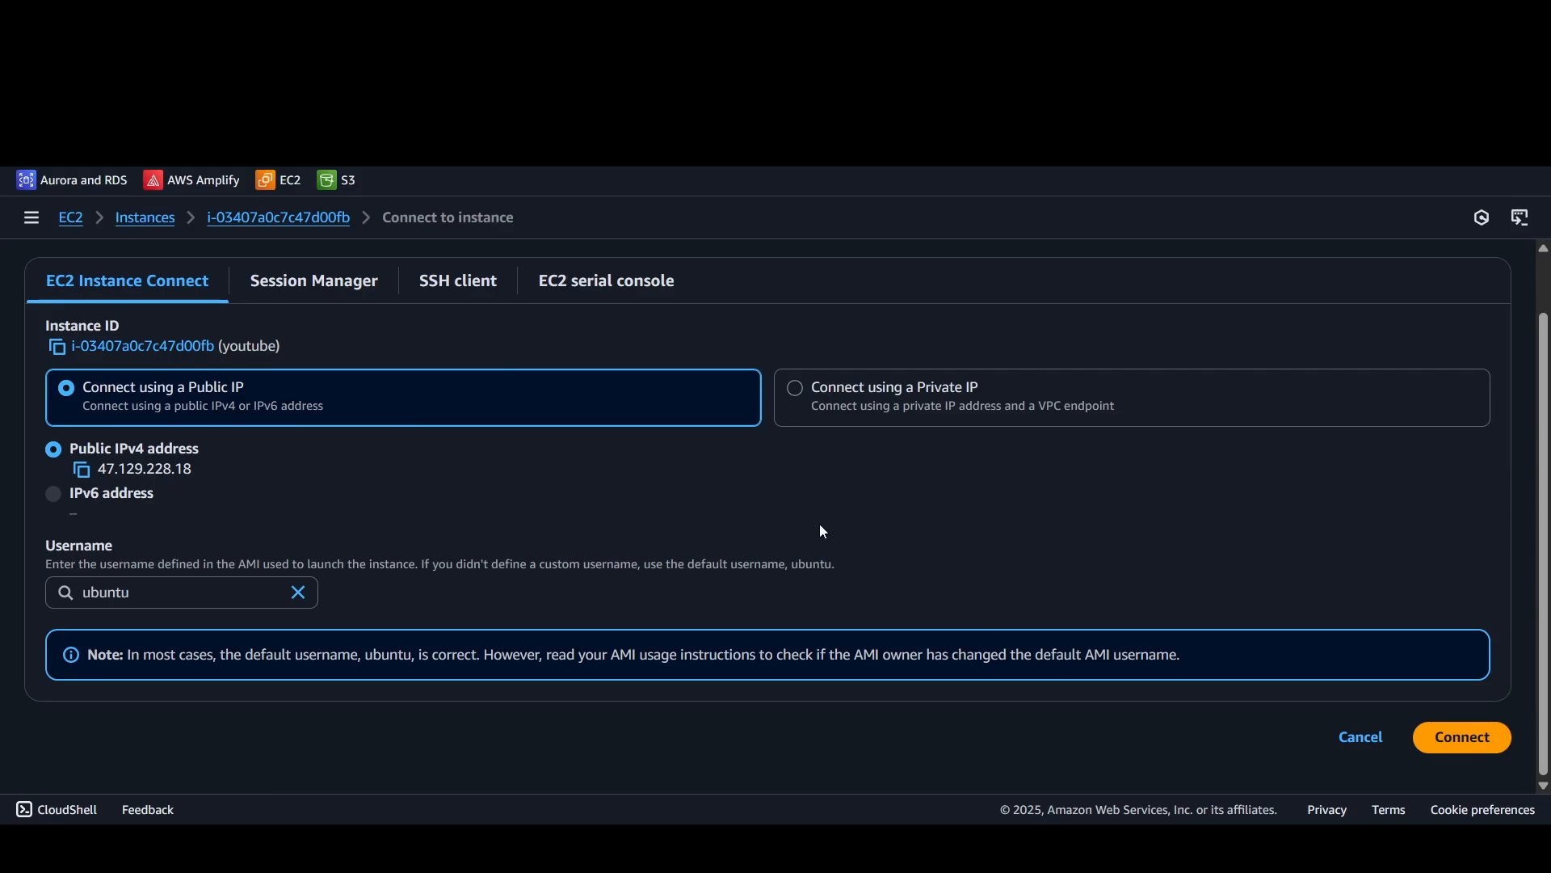
click(432, 285)
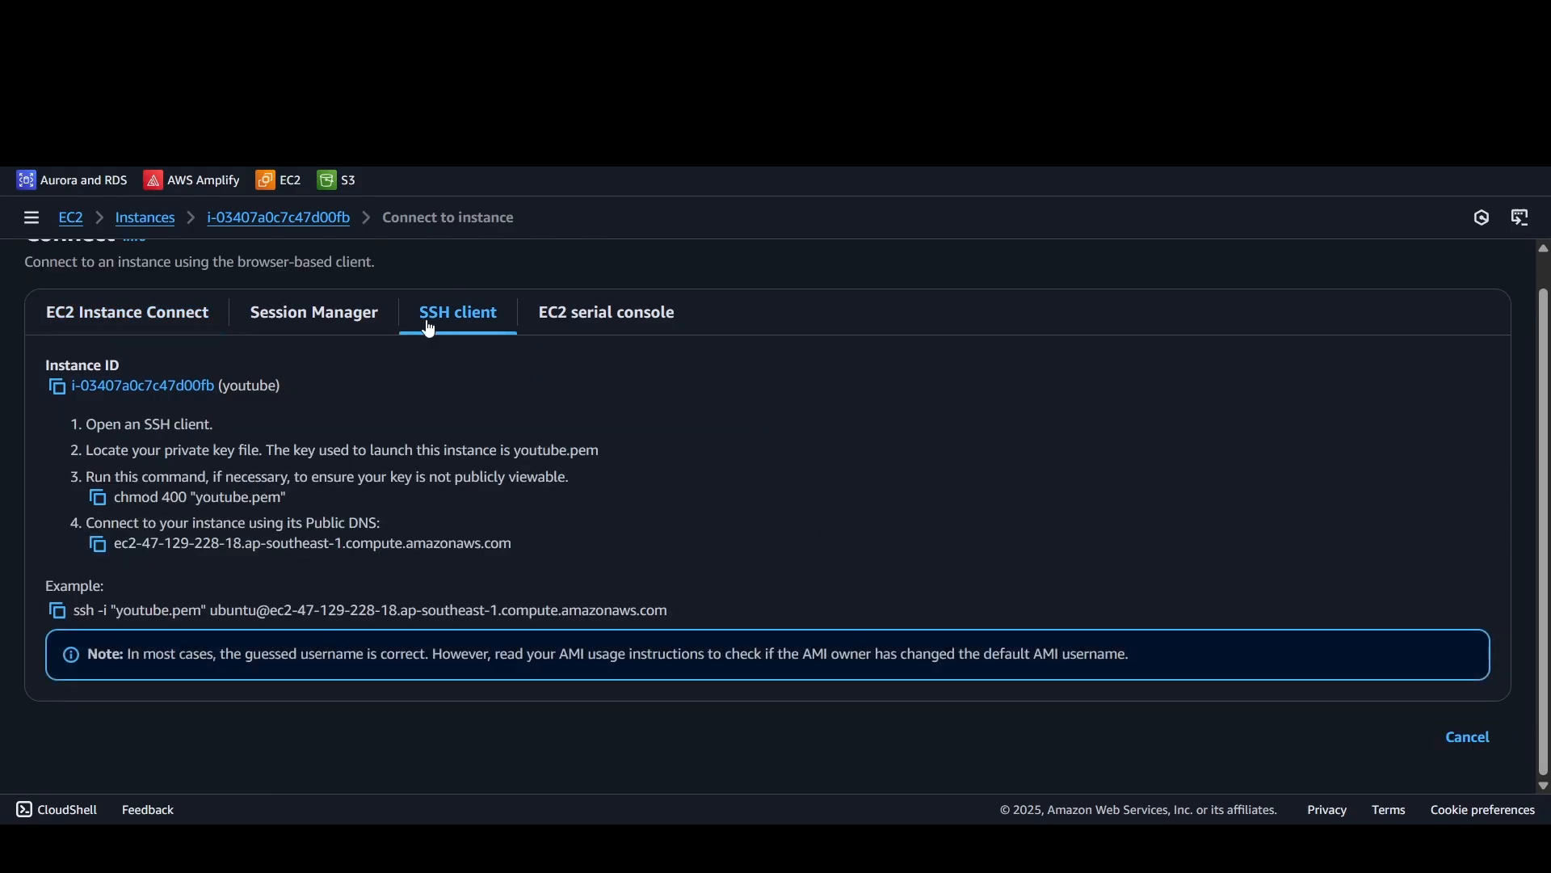
click(56, 611)
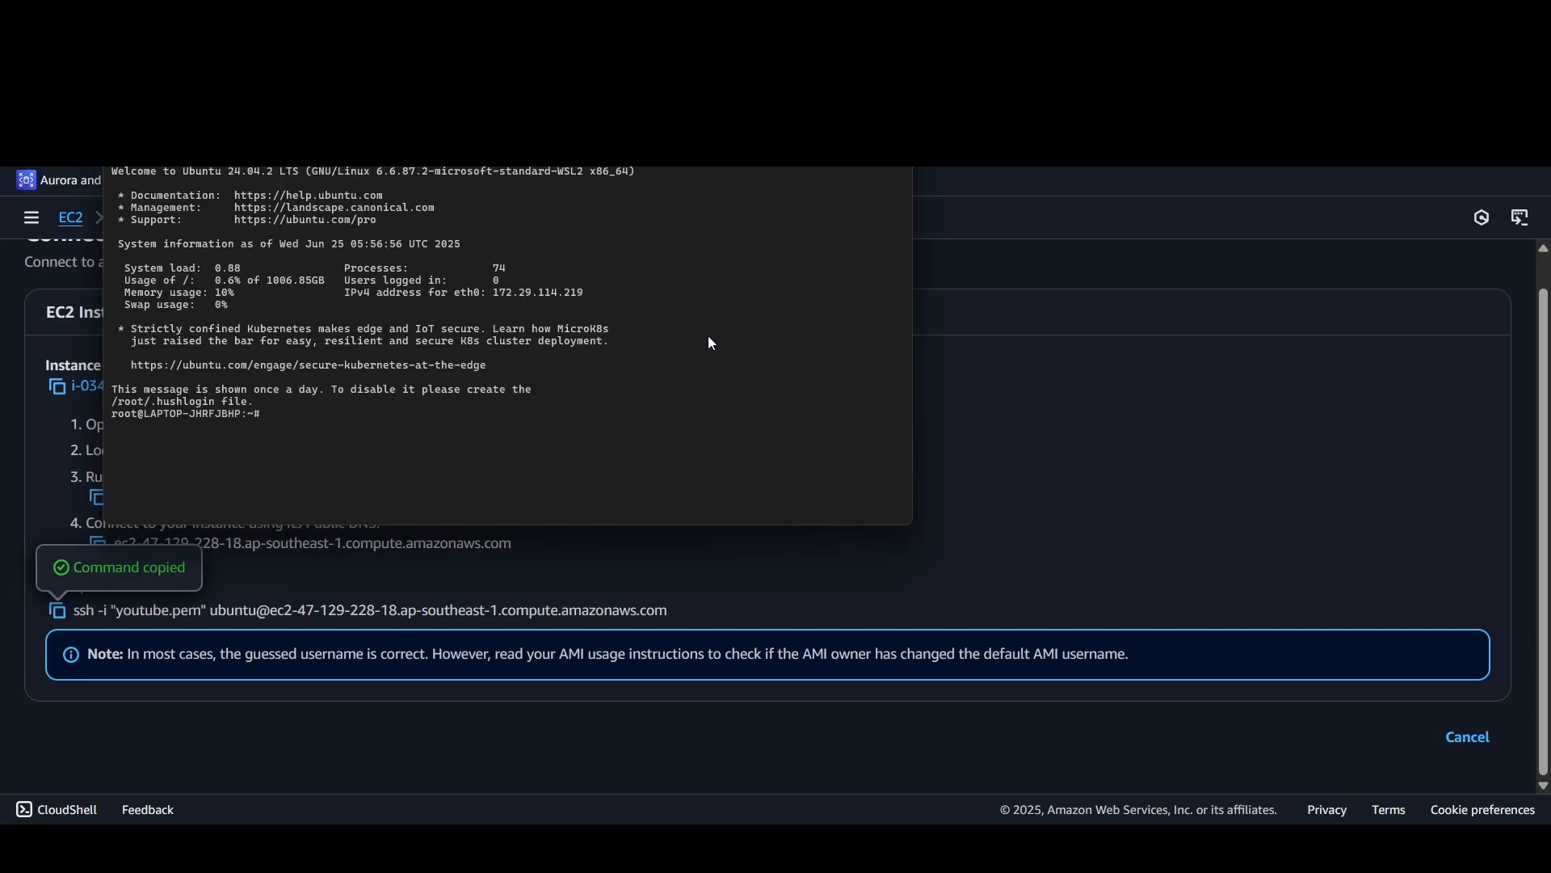
Step: Switch to the local Ubuntu terminal and try to move to drive D with the commands cd D: and D
text(cd D:)
key(Return)
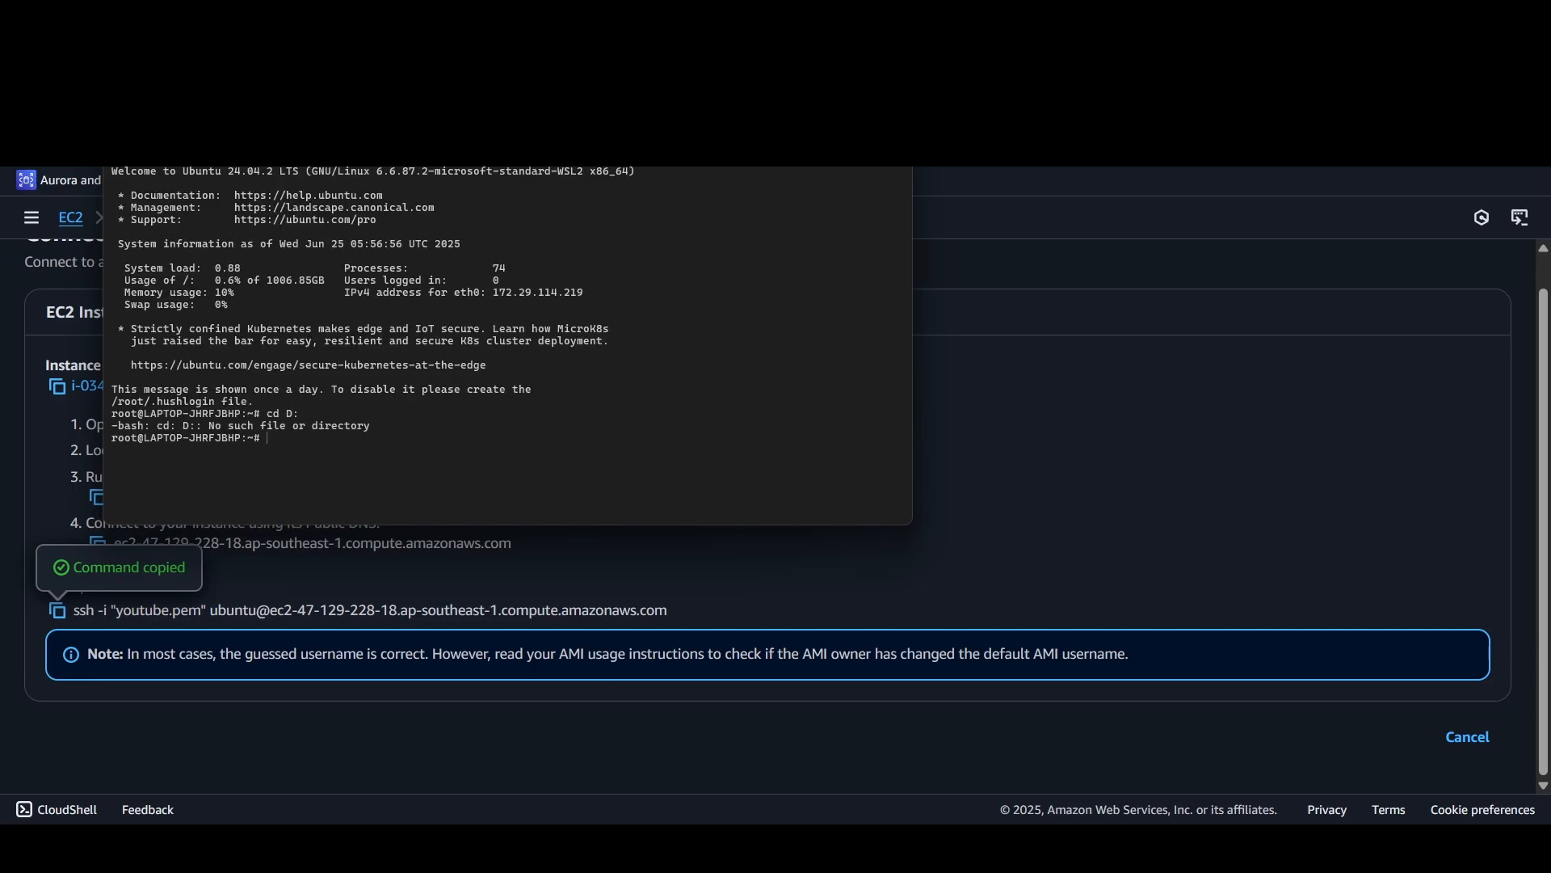
text(D)
key(Return)
Step: Try to change the local terminal's working directory with cd /mnt/D/downloads
text(cd .)
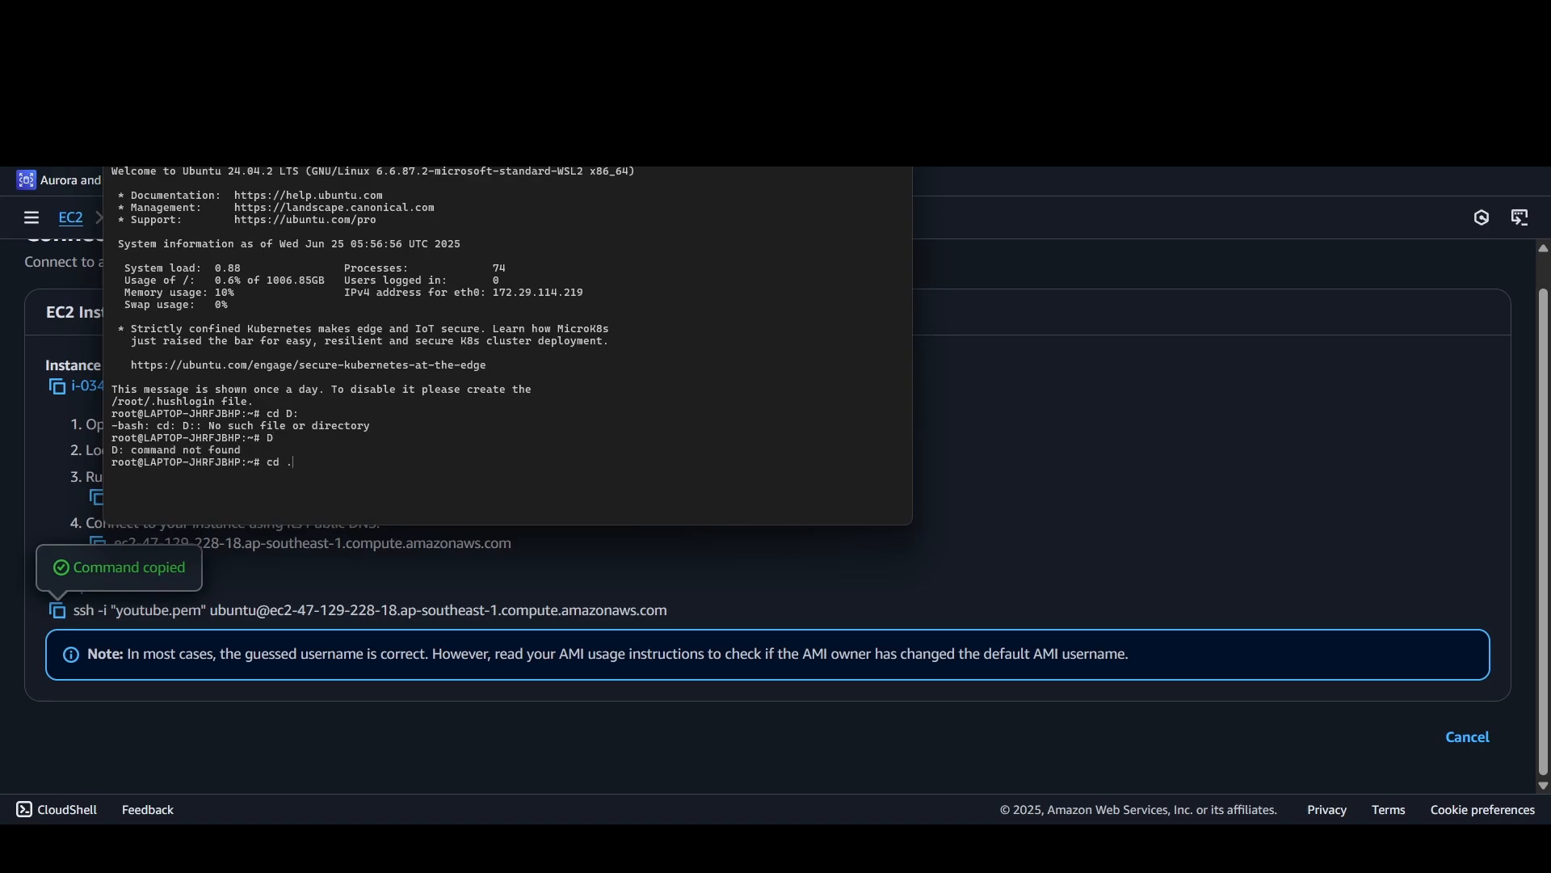
text(mn)
key(BackSpace)
key(BackSpace)
text(/mnt/D/dpwn)
key(BackSpace)
key(BackSpace)
key(BackSpace)
text(owl)
key(BackSpace)
text(nloads)
key(Return)
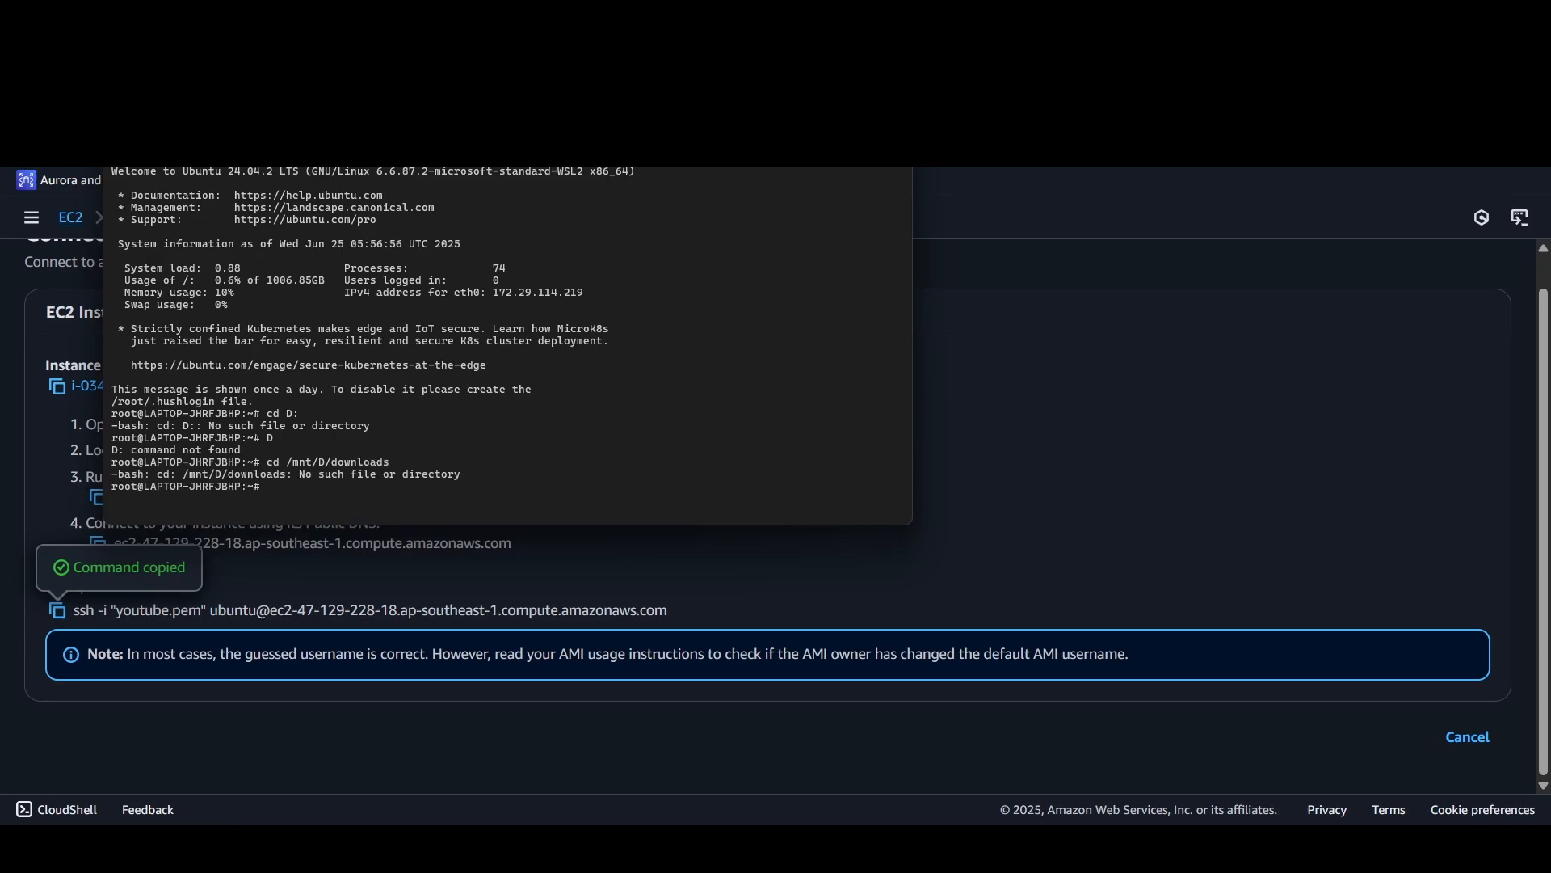
Step: Shorten the previous command and try to change to the drive's root with cd /mnt/D
key(Up)
key(BackSpace)
key(BackSpace)
key(BackSpace)
key(BackSpace)
key(BackSpace)
key(BackSpace)
key(BackSpace)
key(BackSpace)
key(BackSpace)
key(BackSpace)
key(Return)
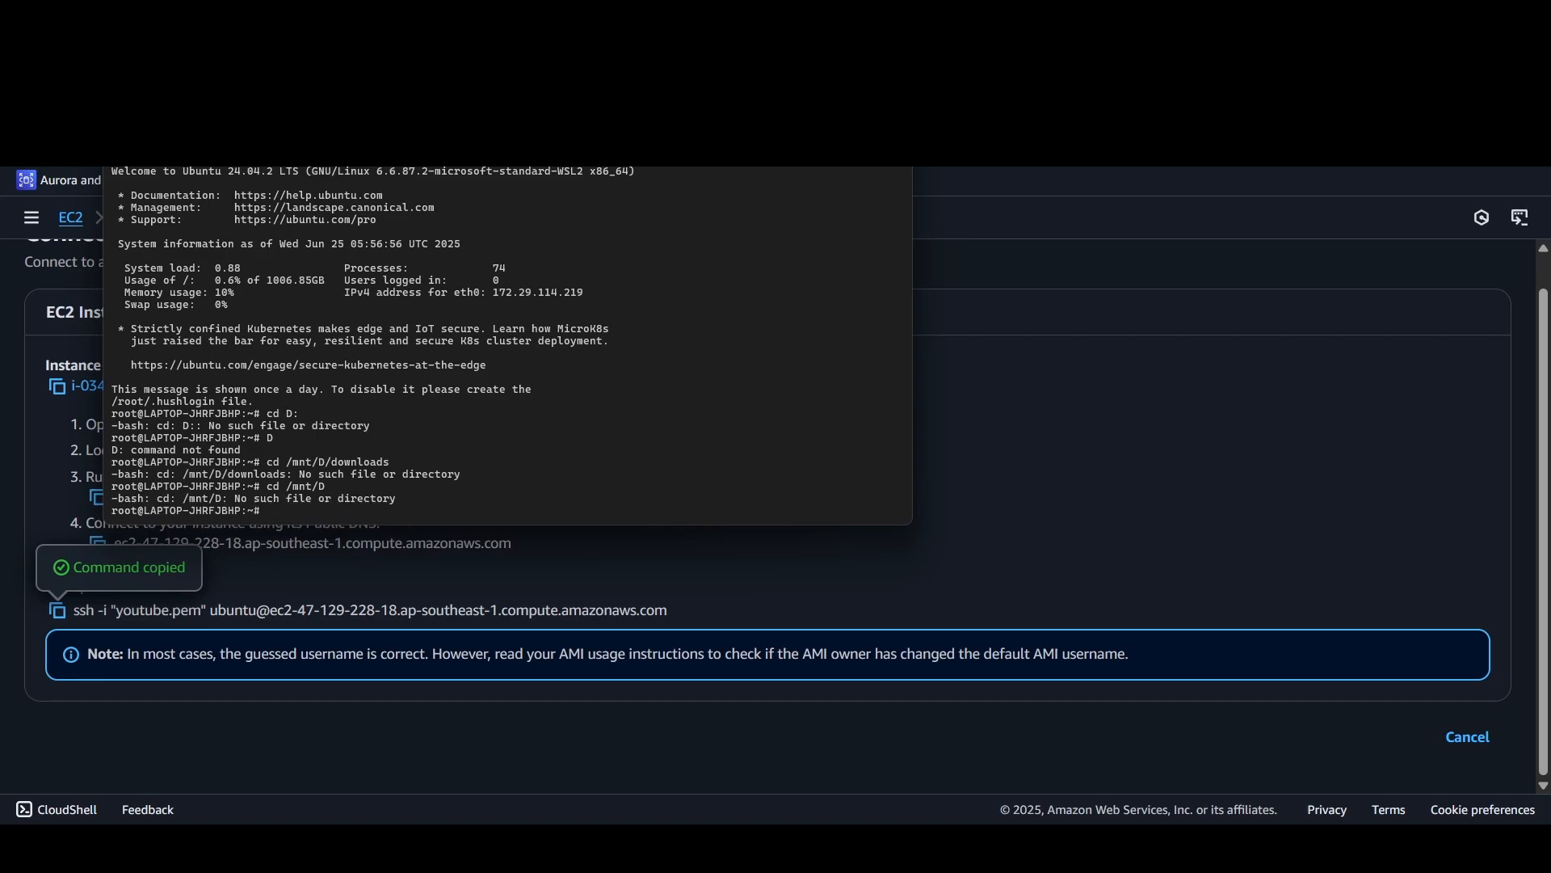
Step: Clear the local terminal and change from /mnt/d into its downloads folder with cd downloads
text(clear)
key(Return)
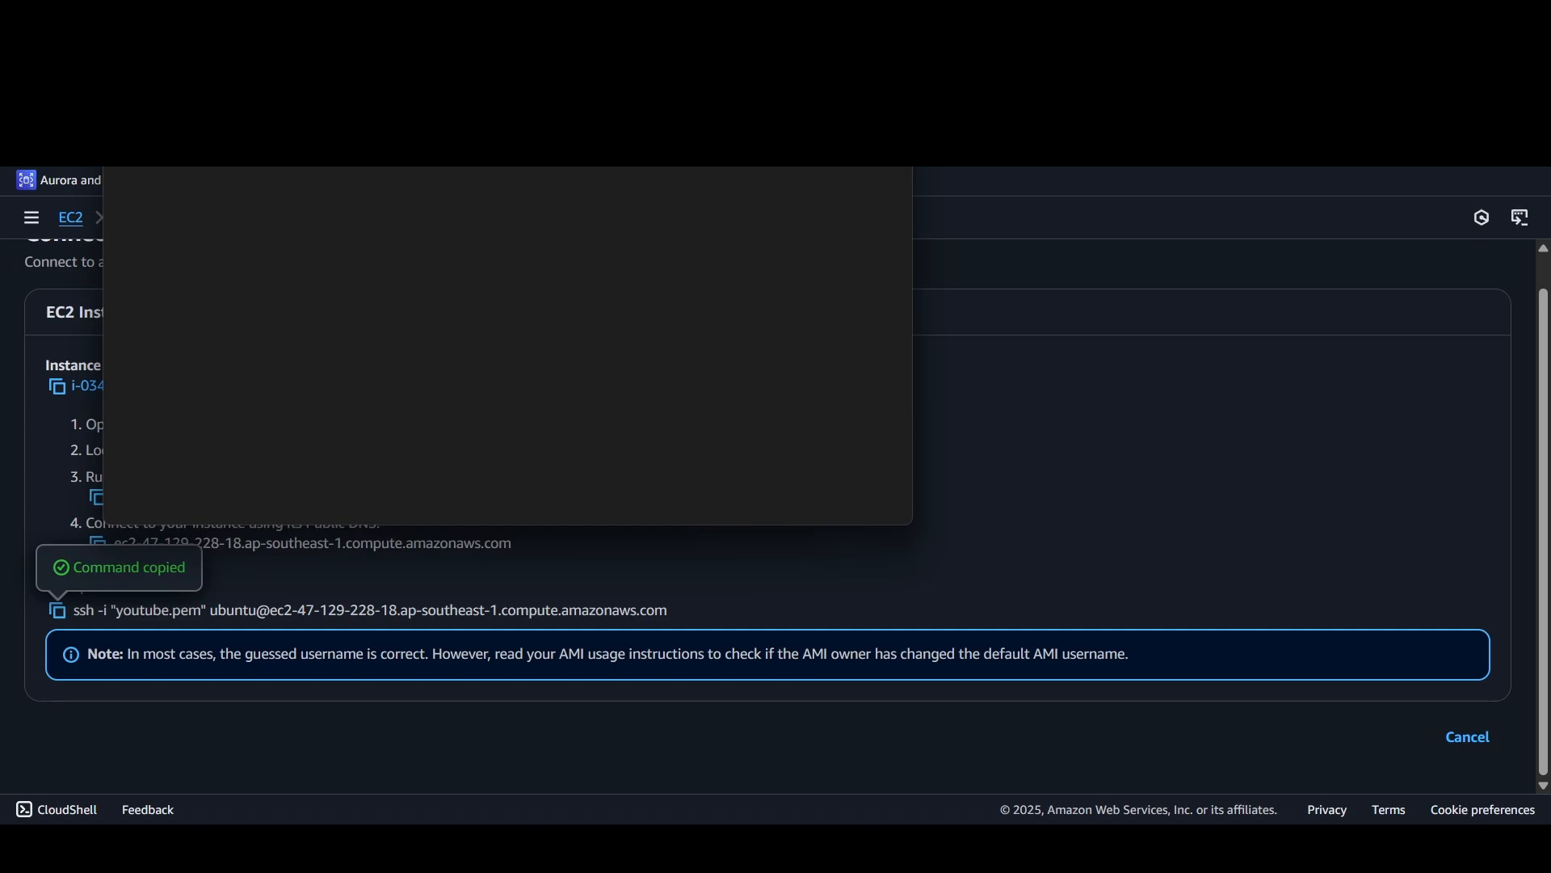
key(Return)
text(cd down)
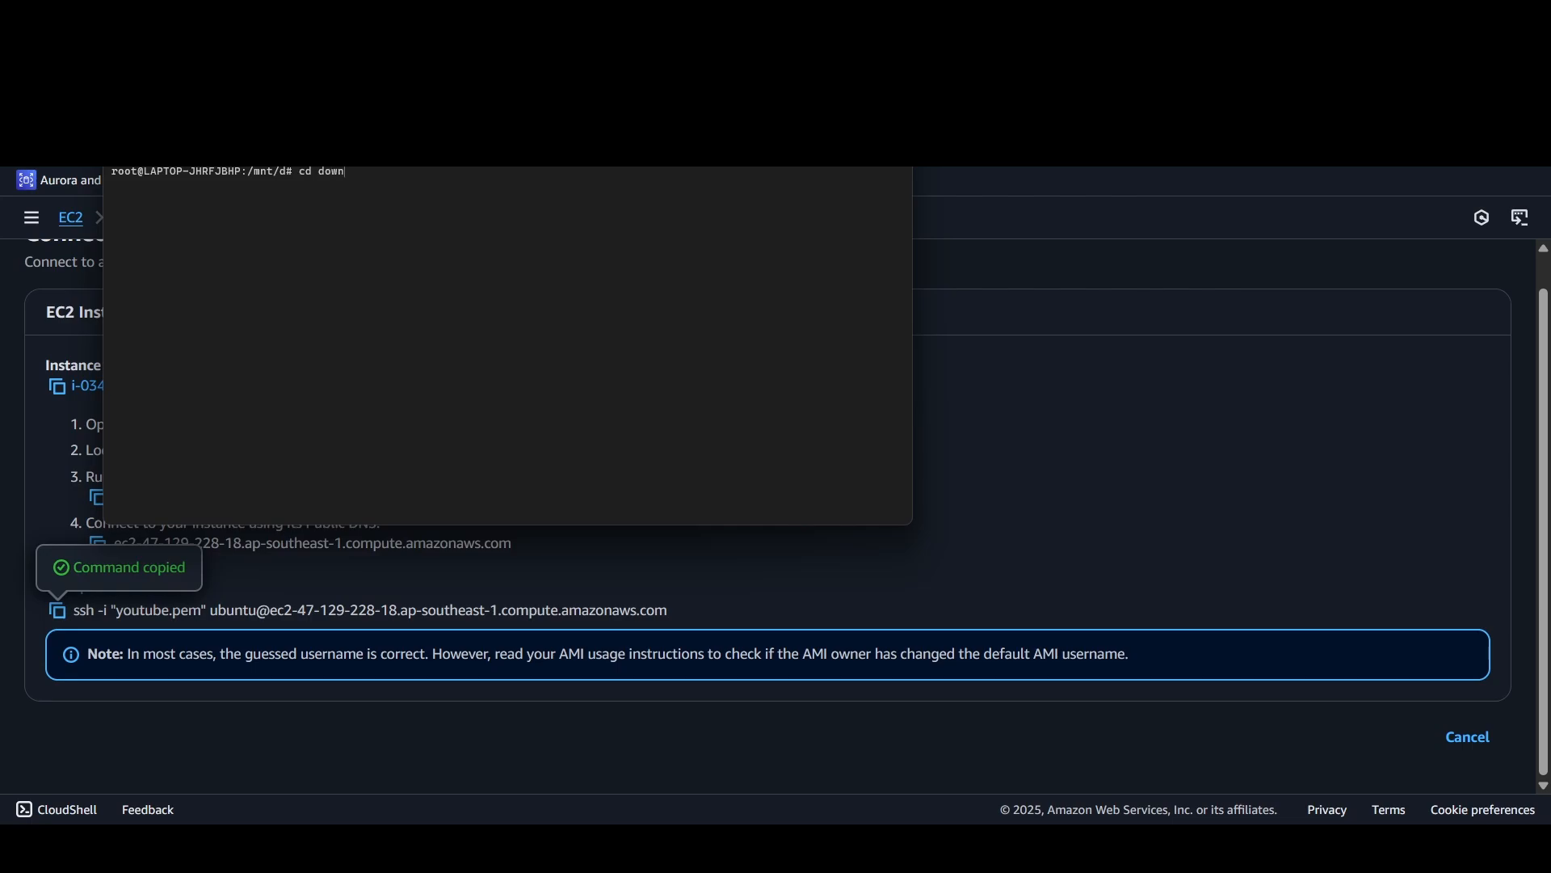
text(loads)
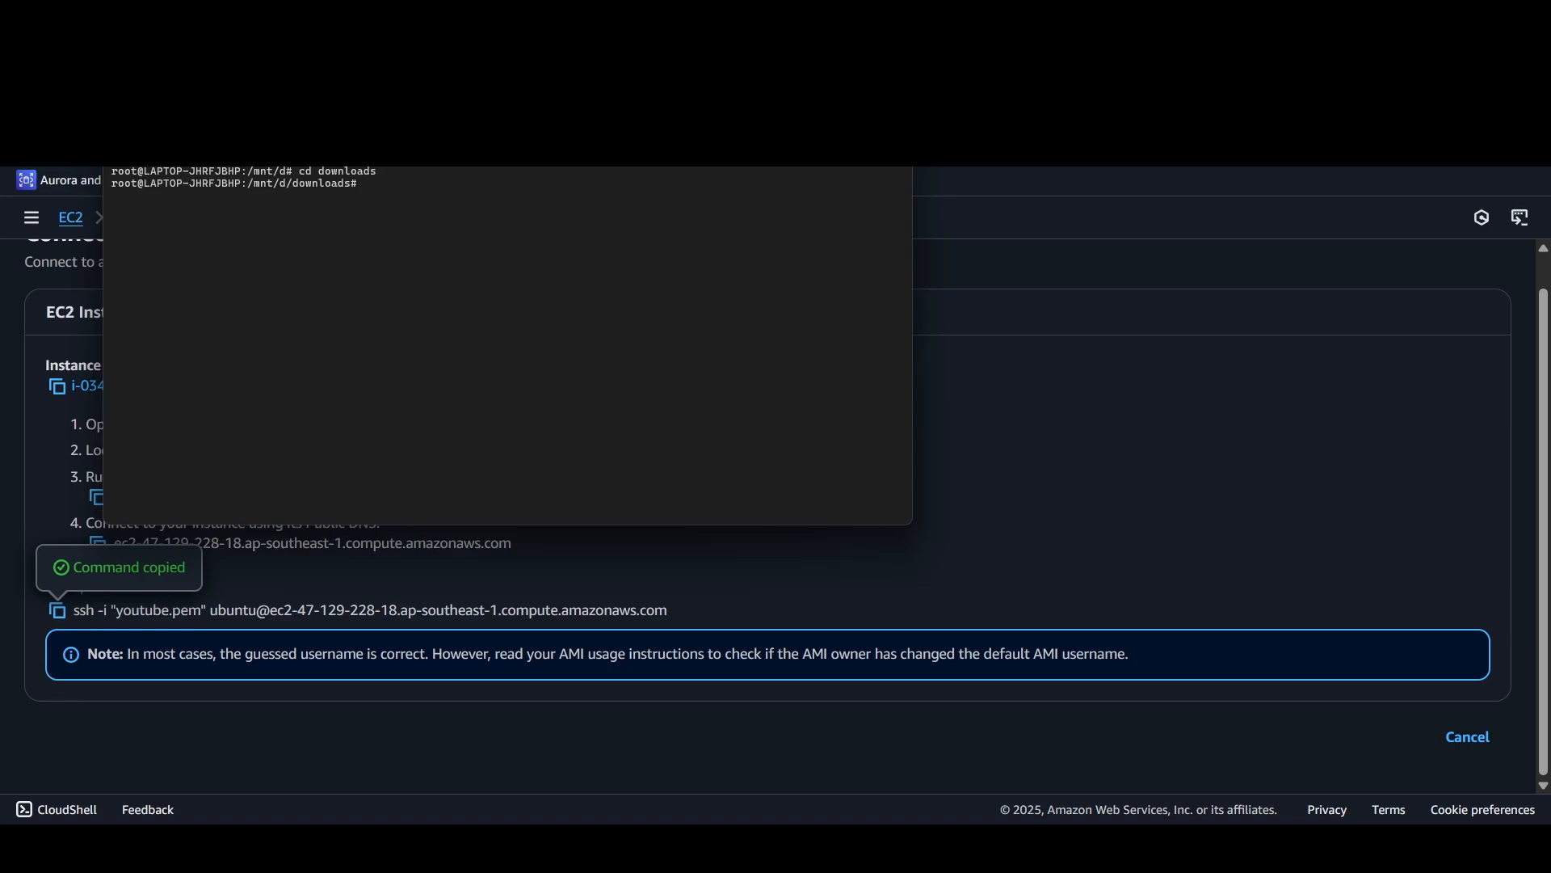
text(ls youtub)
Step: Check for the key file in the downloads folder with ls youtube.pem
key(BackSpace)
key(BackSpace)
text(ubb)
text(.pem)
key(Return)
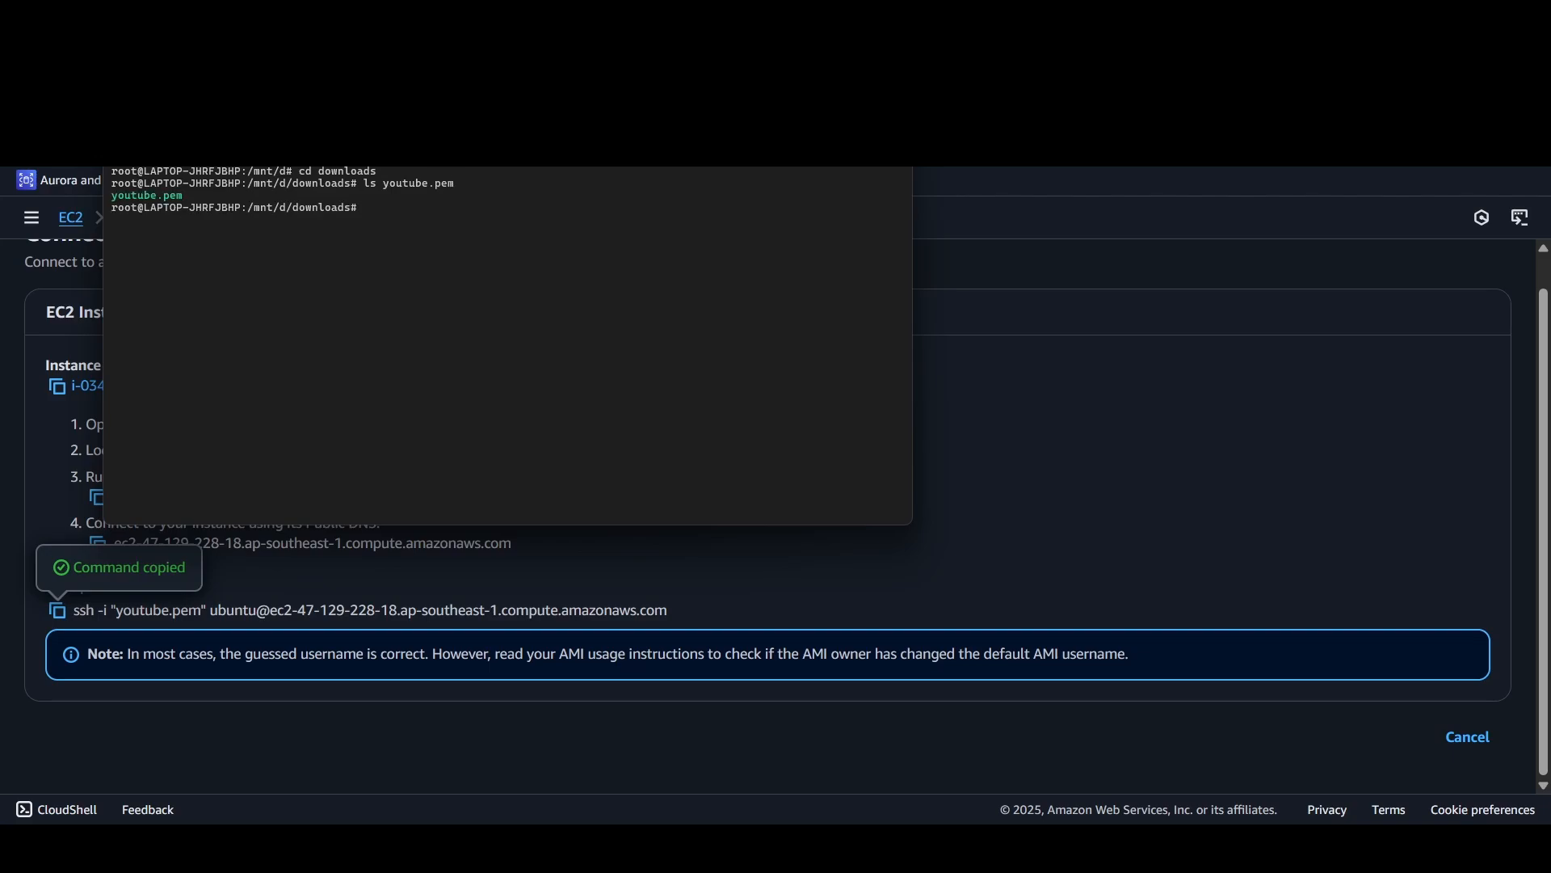
Step: Try to connect to the instance with the copied SSH command using youtube.pem, answering yes to the host authenticity question
right_click(642, 353)
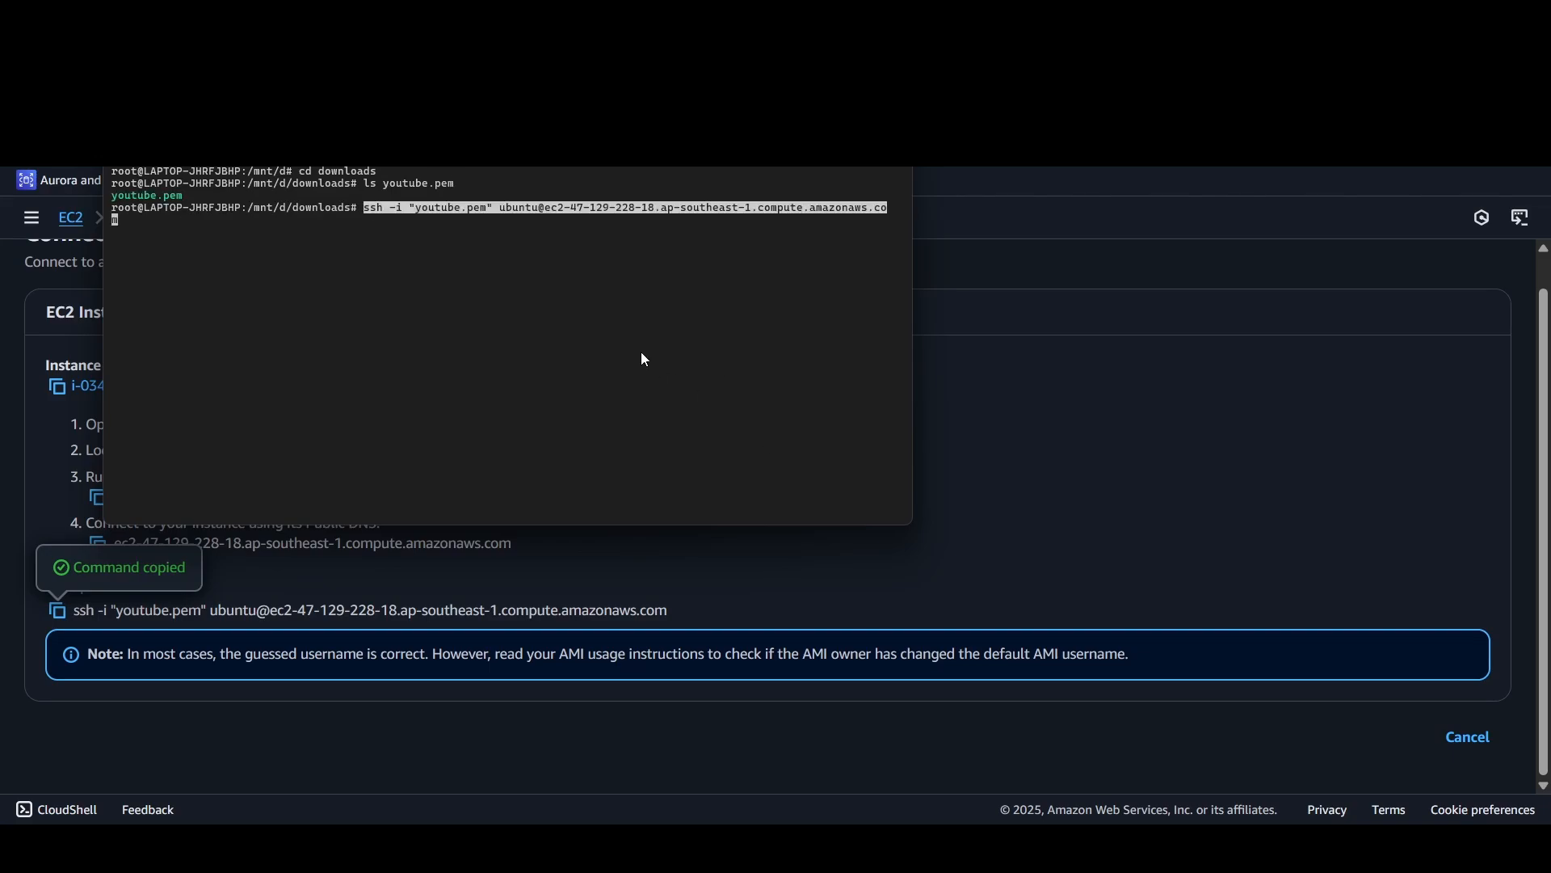
key(Return)
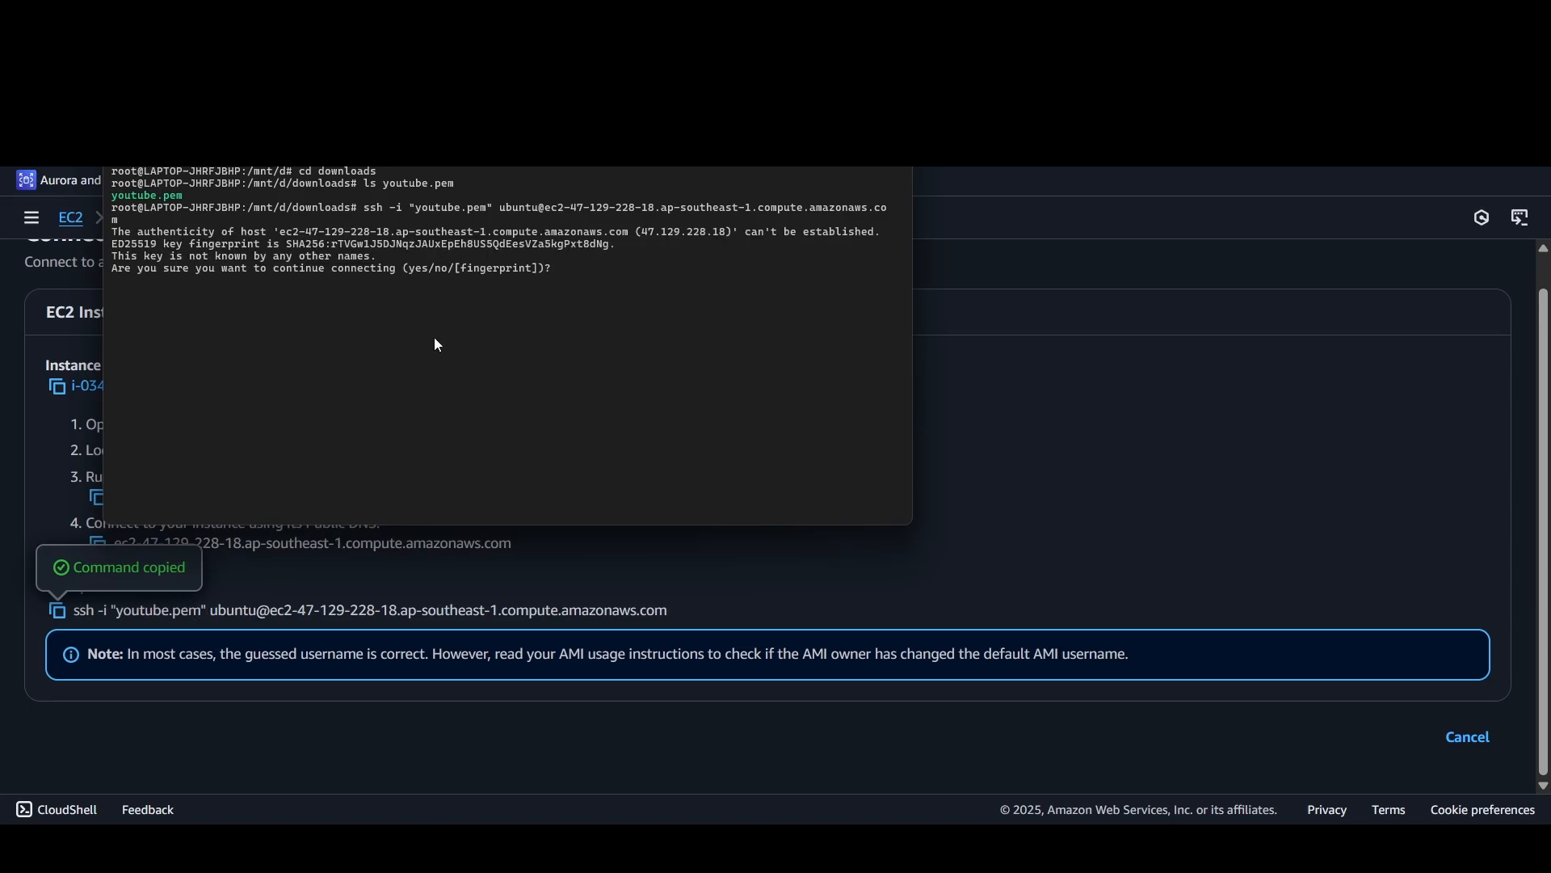
text(yes)
key(Return)
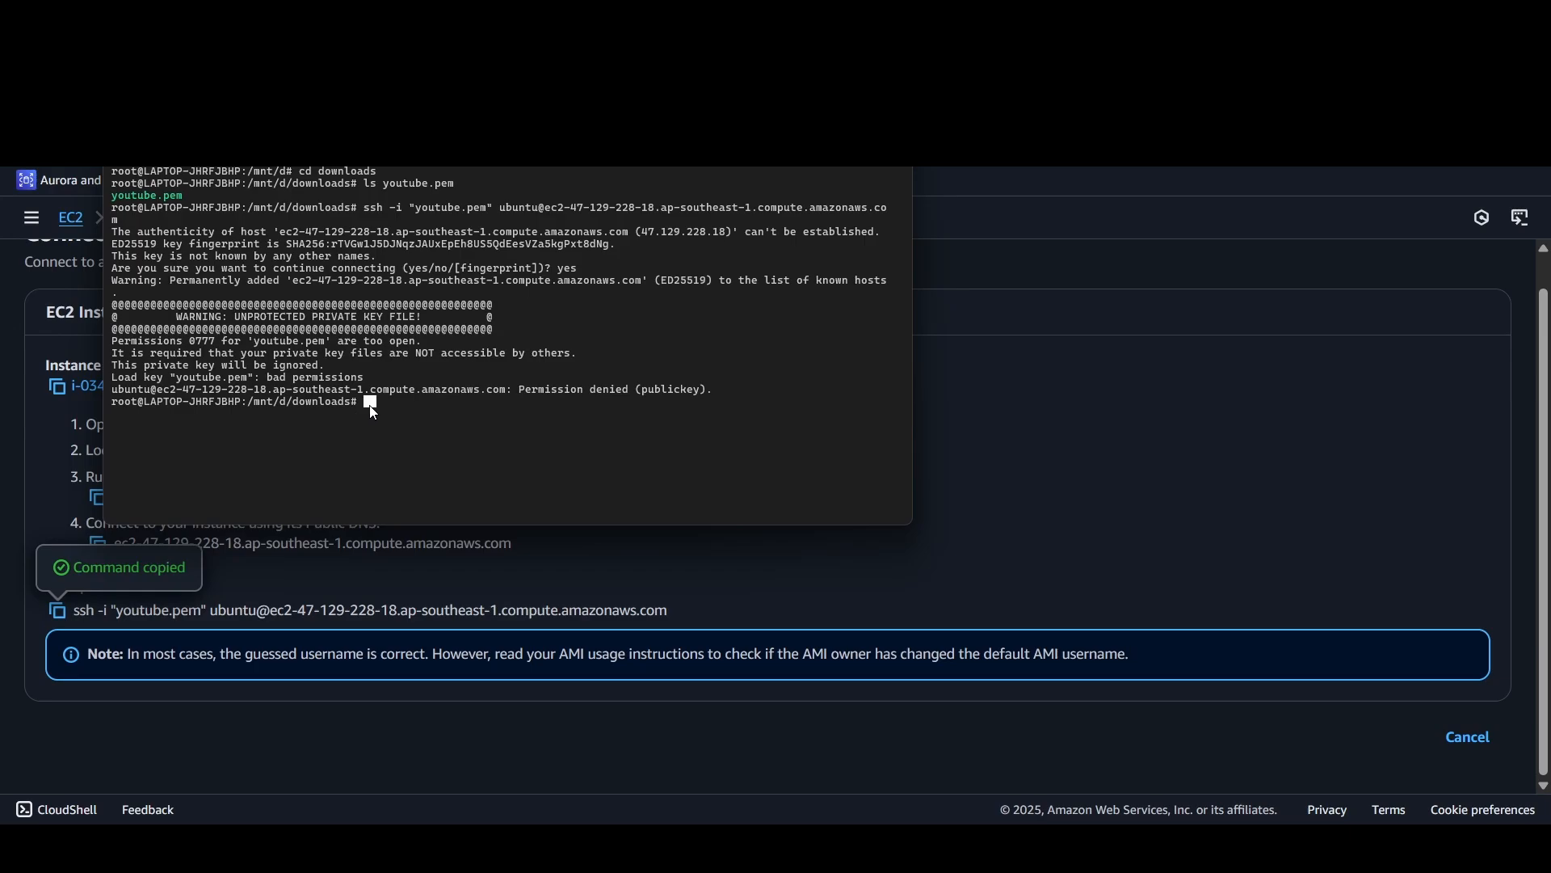
Step: Examine the SSH command's output about the key file's permissions, and switch back to the list of EC2 instances
drag(376, 408, 116, 208)
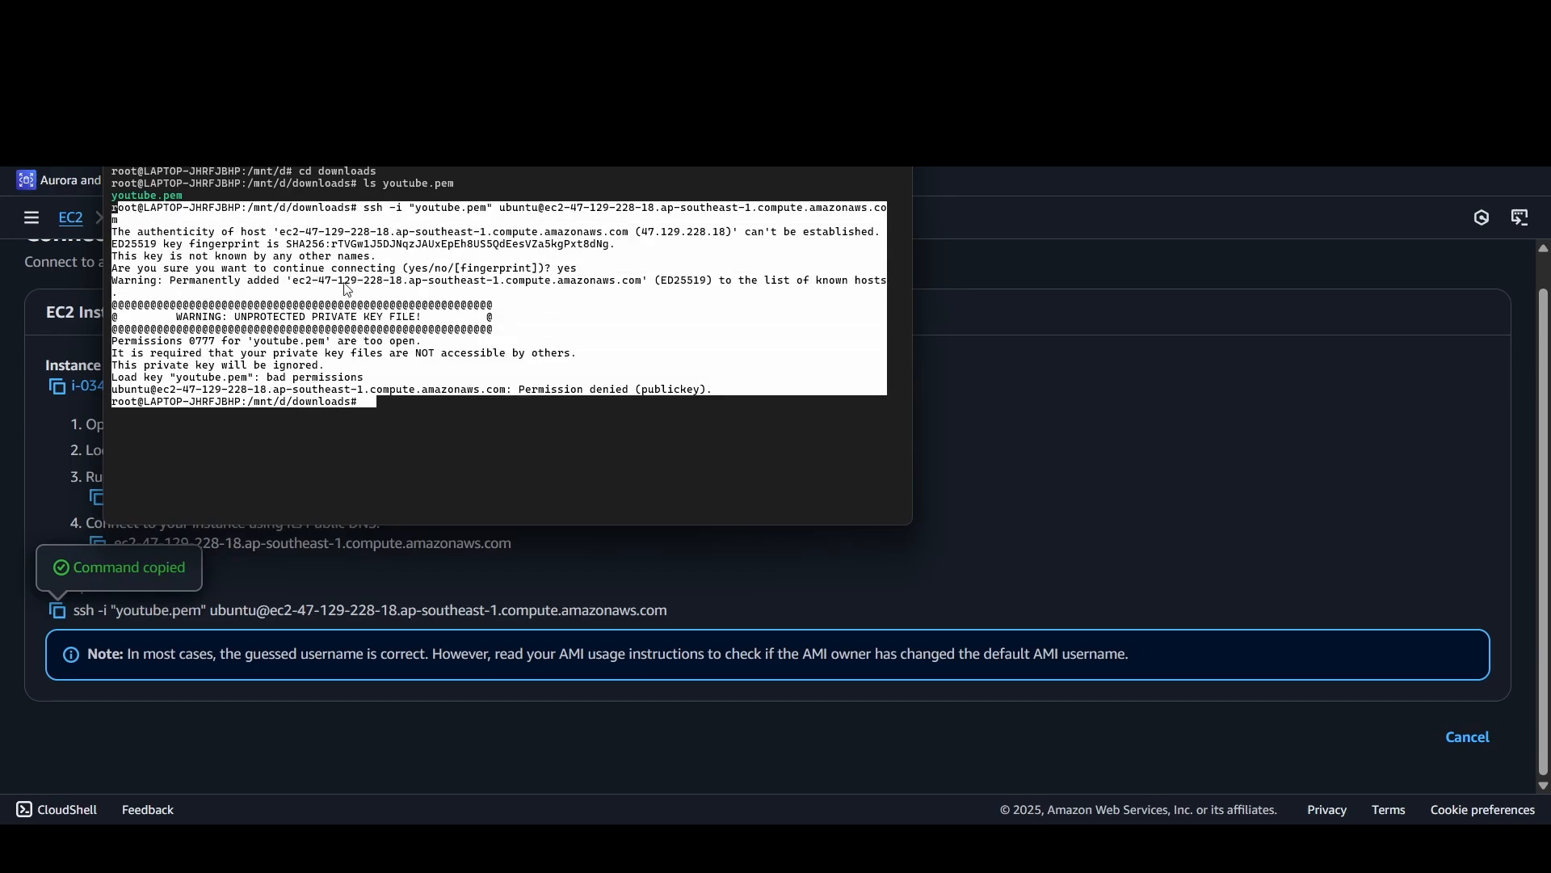
click(438, 371)
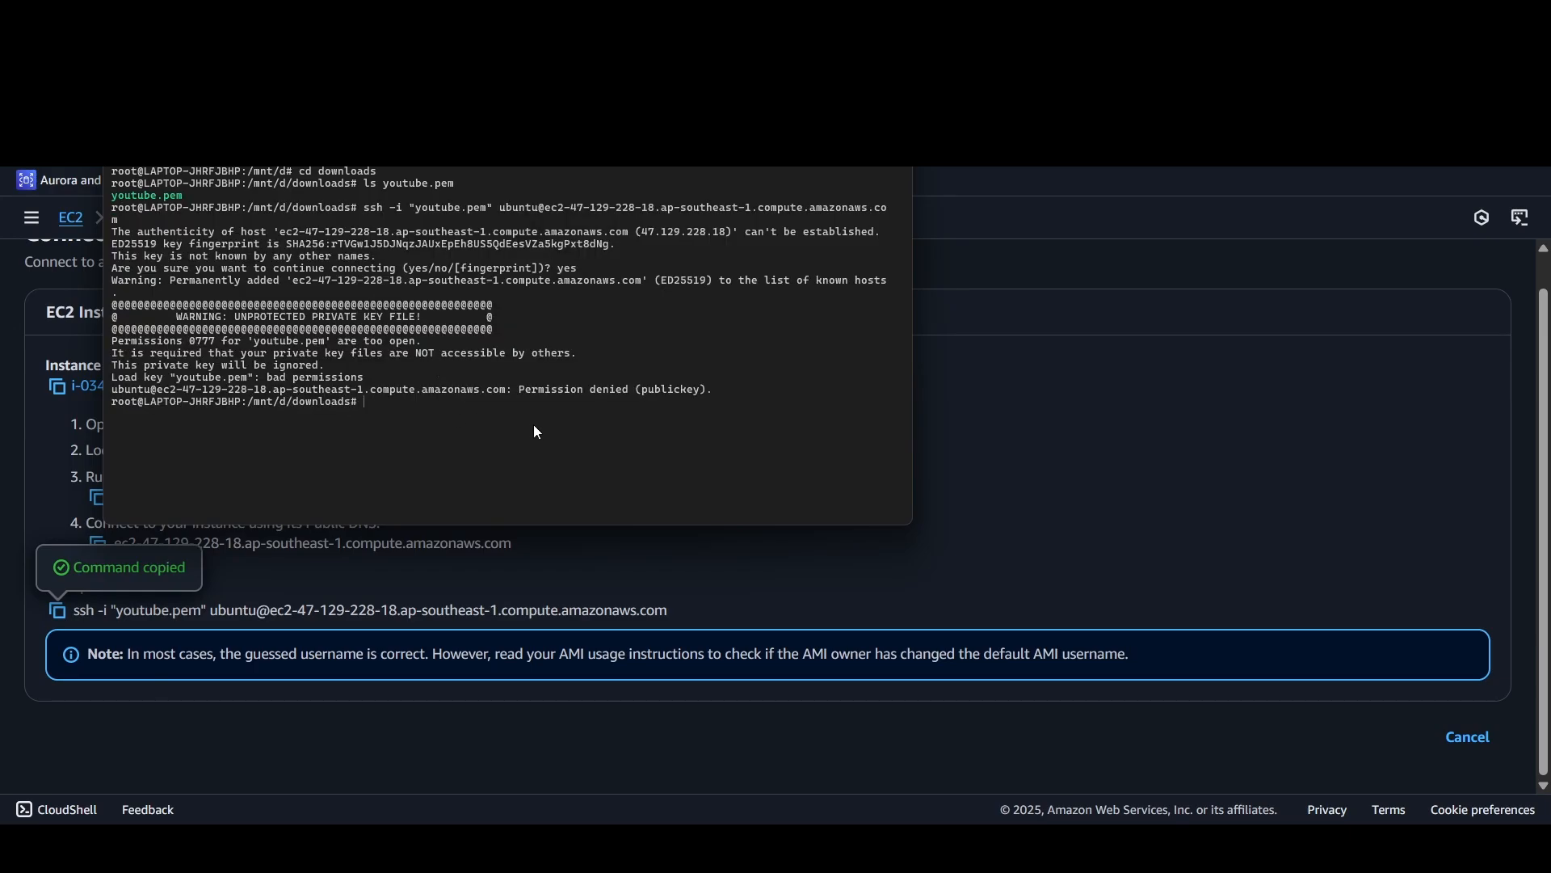
drag(522, 387, 626, 388)
click(622, 389)
key(alt+Tab)
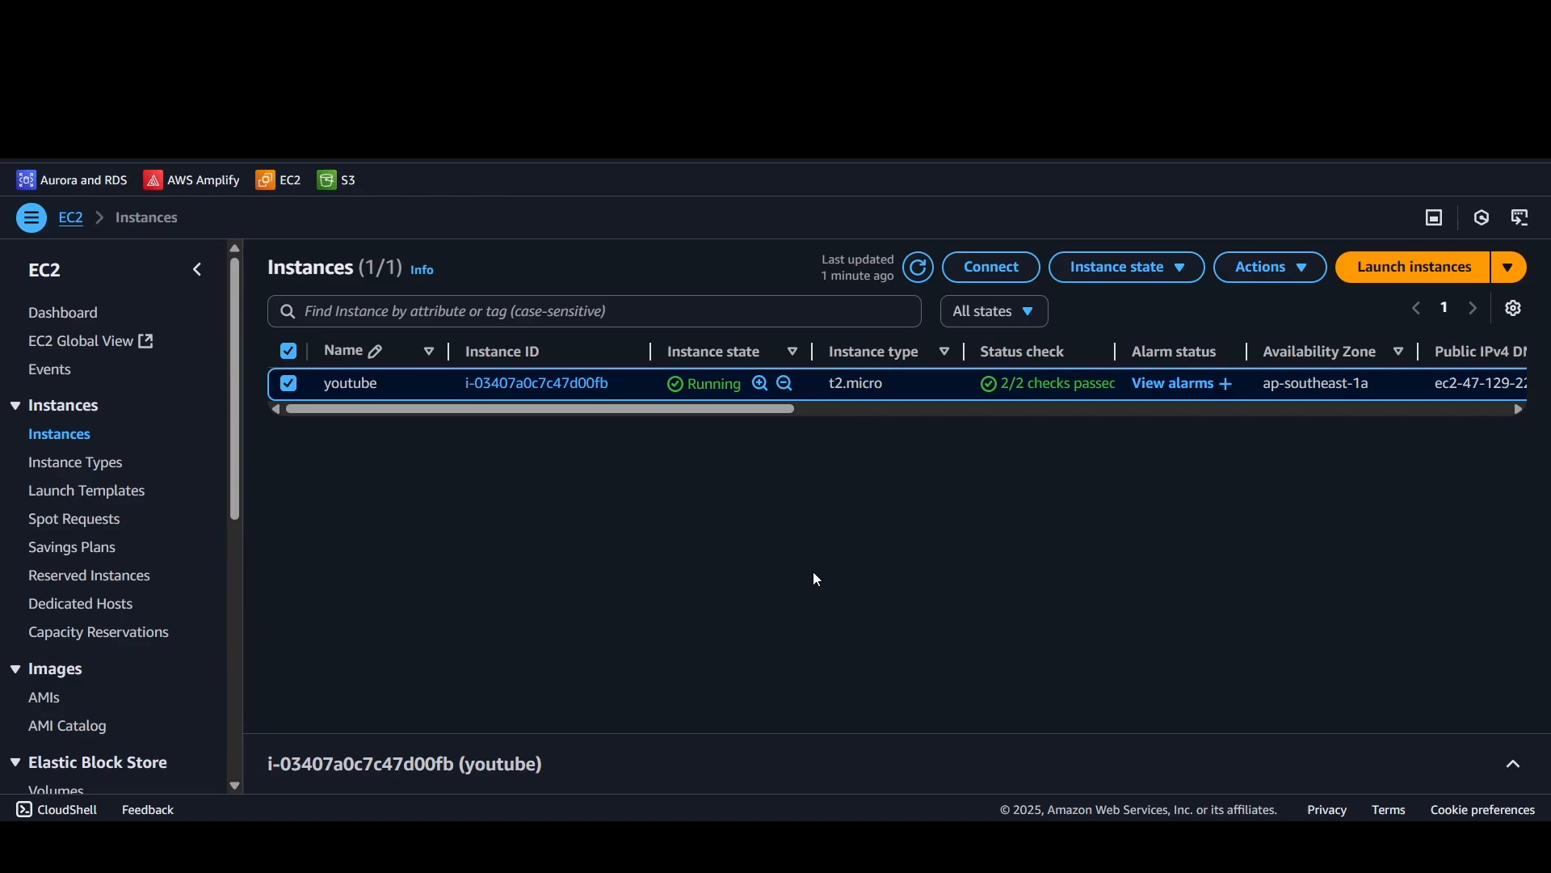
Step: View the state actions for youtube, and copy its public IPv4 address from the instance details before collapsing them
click(1119, 267)
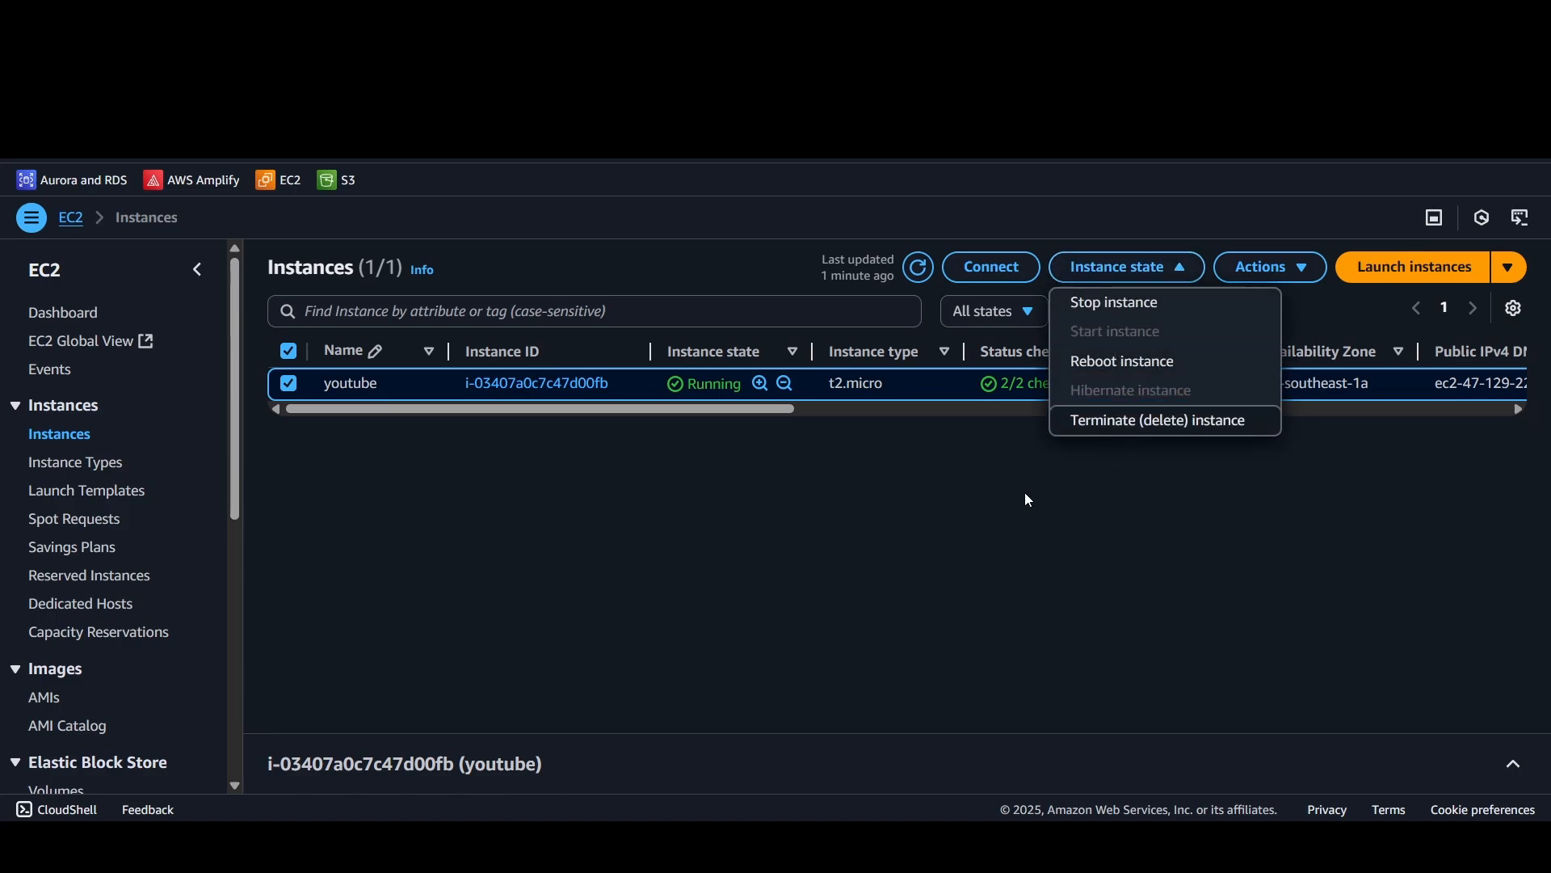
click(849, 566)
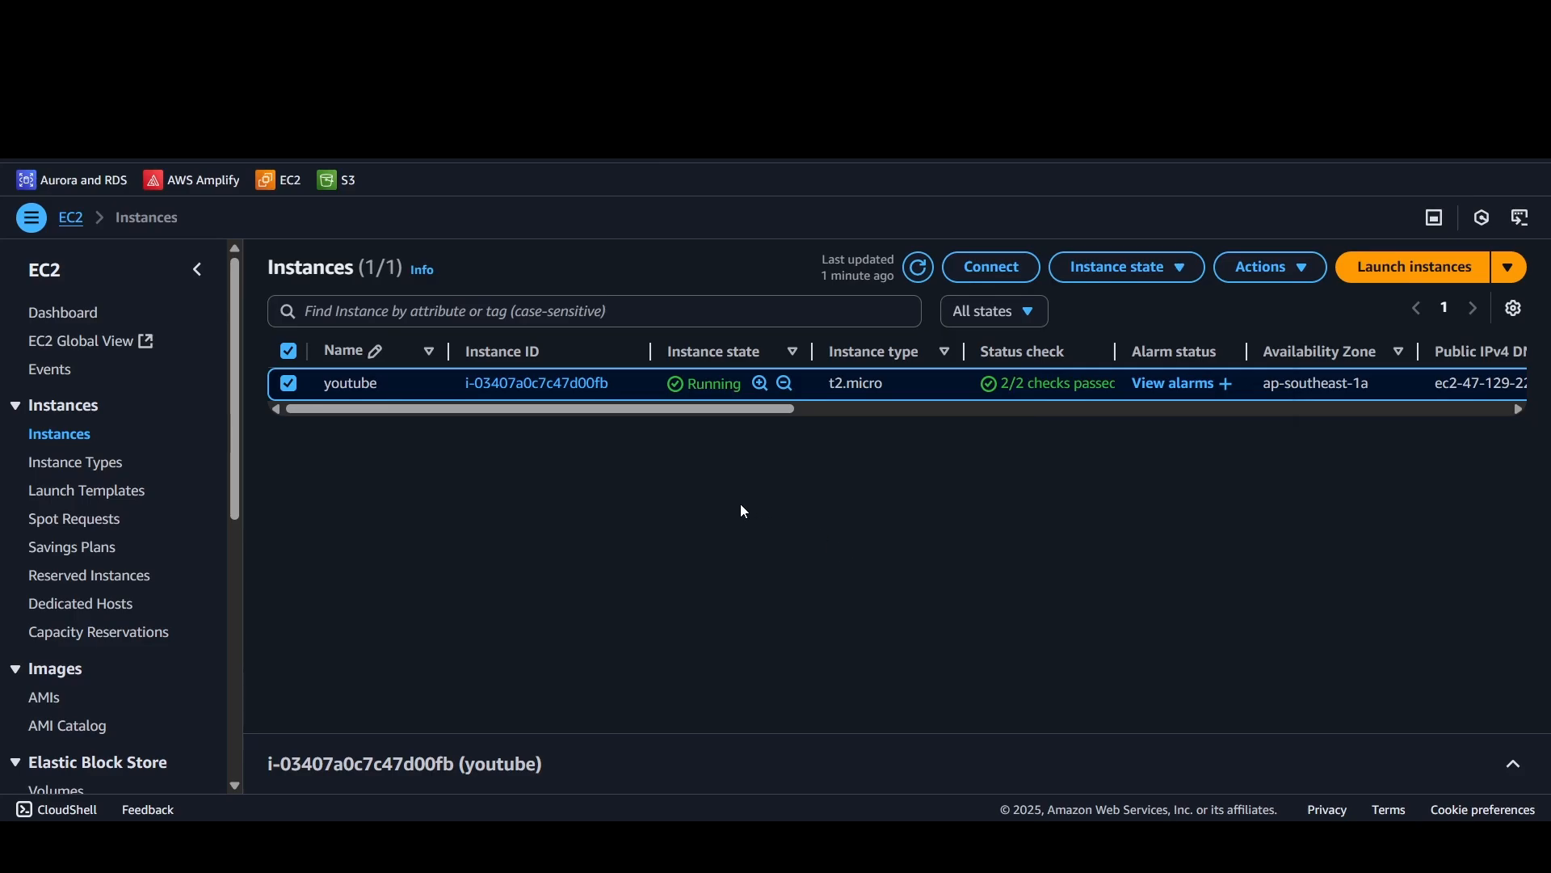
click(849, 759)
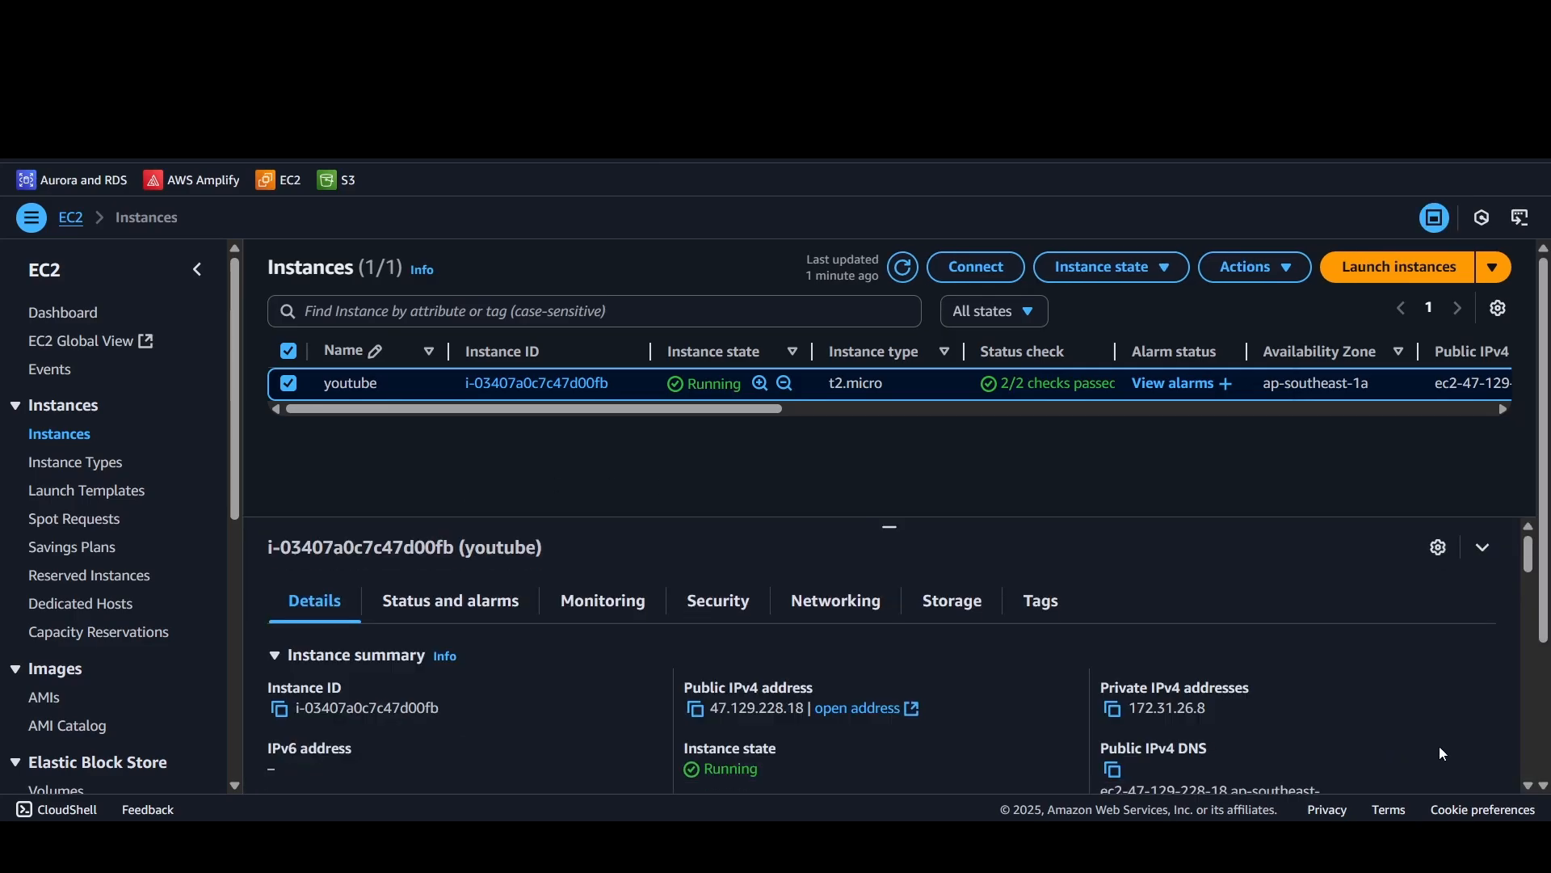
scroll(663, 646, down, 2)
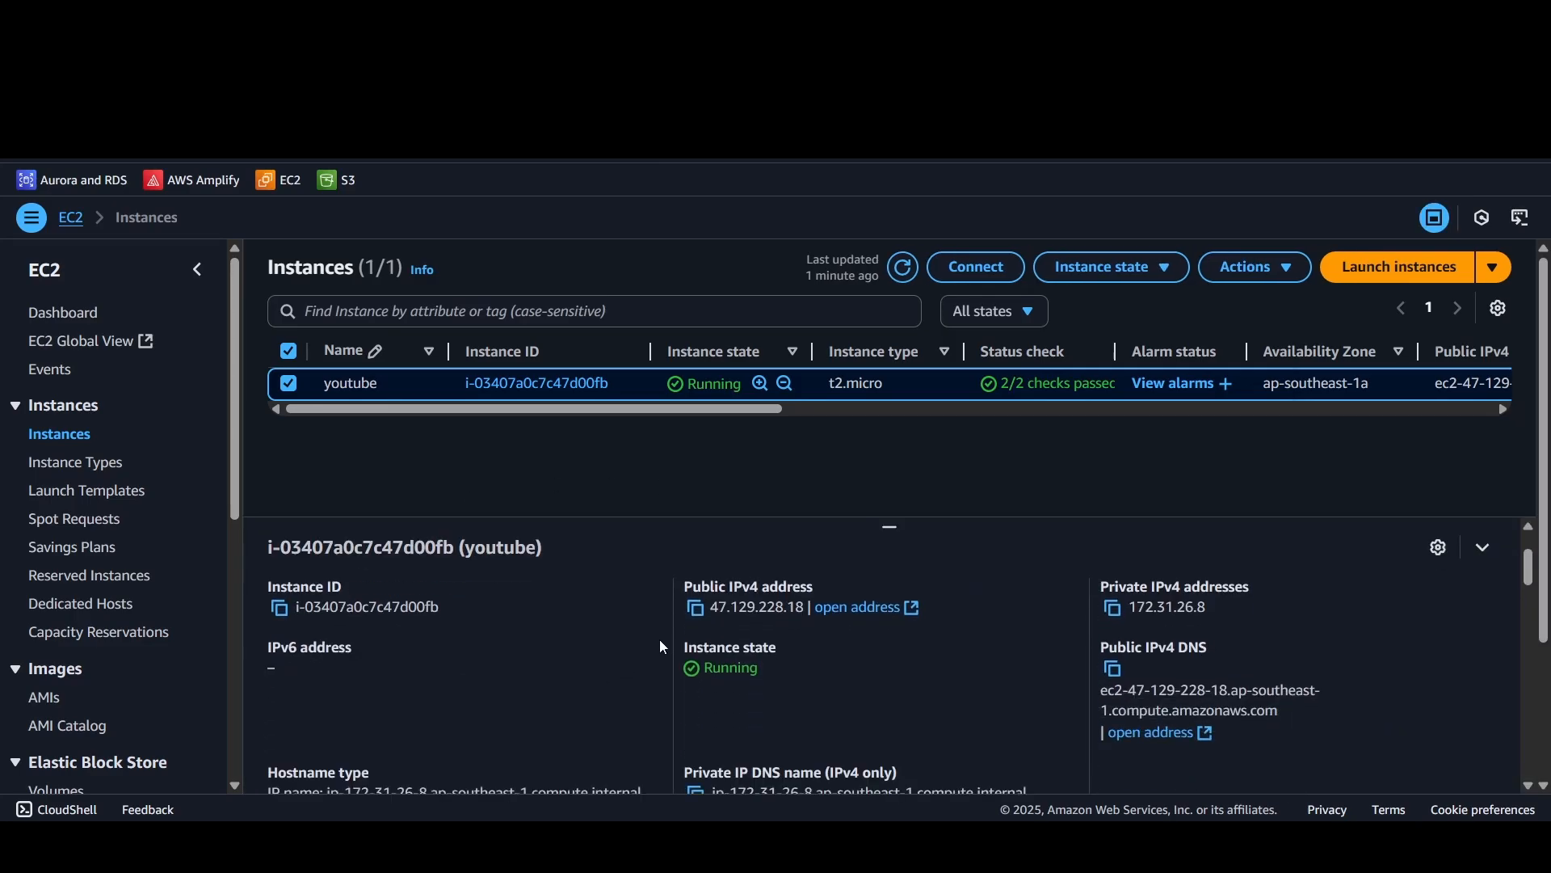
click(696, 609)
scroll(789, 652, up, 2)
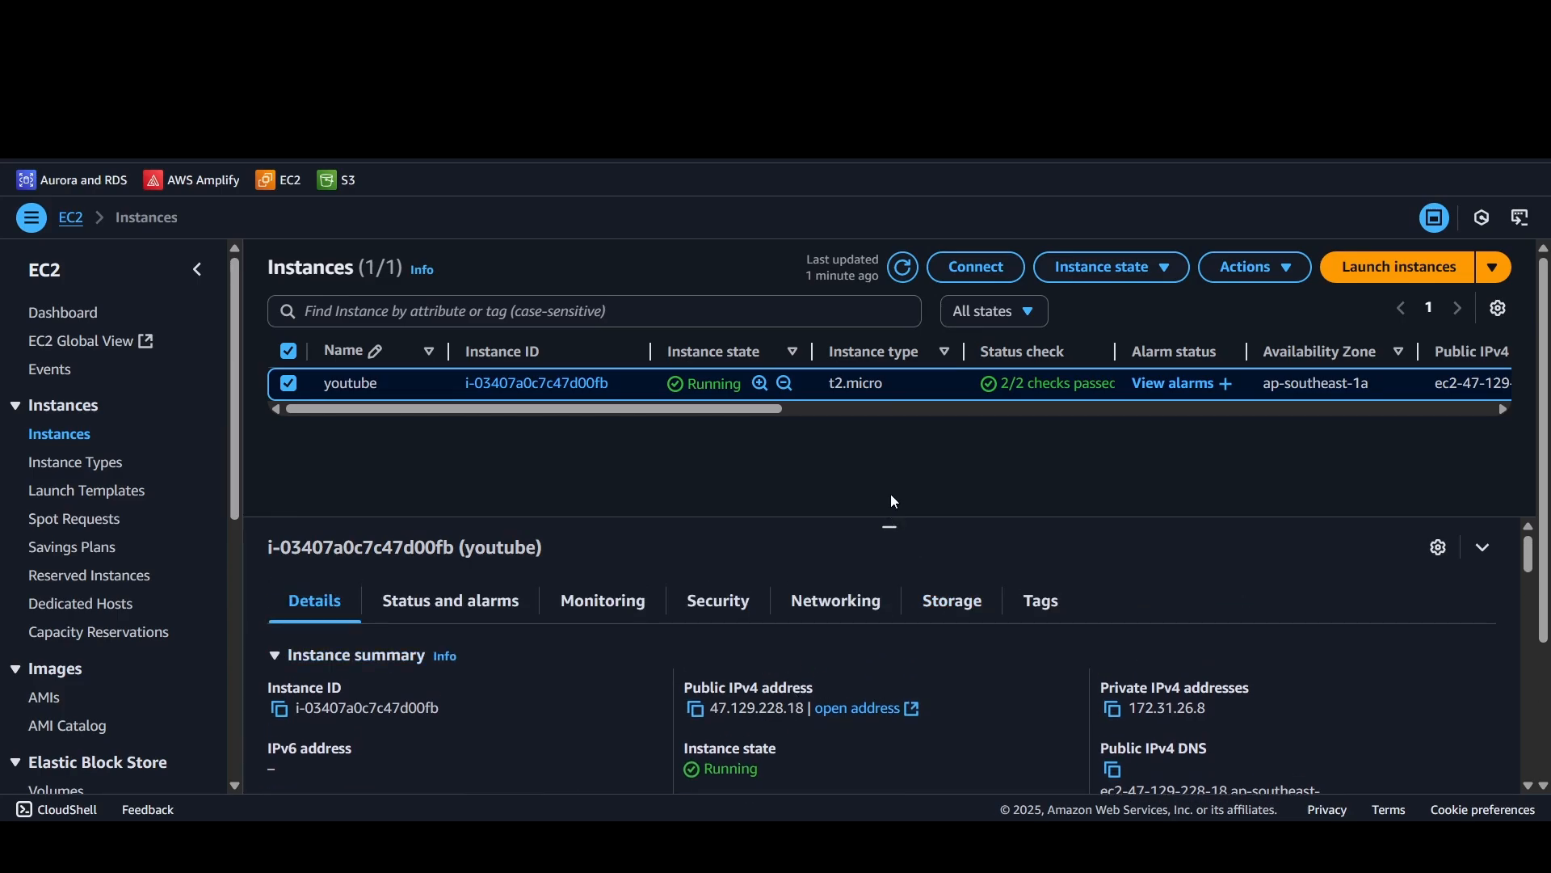
click(1483, 547)
Step: Check the stop option for youtube and look again at its public IPv4 address in the instance summary
click(1113, 265)
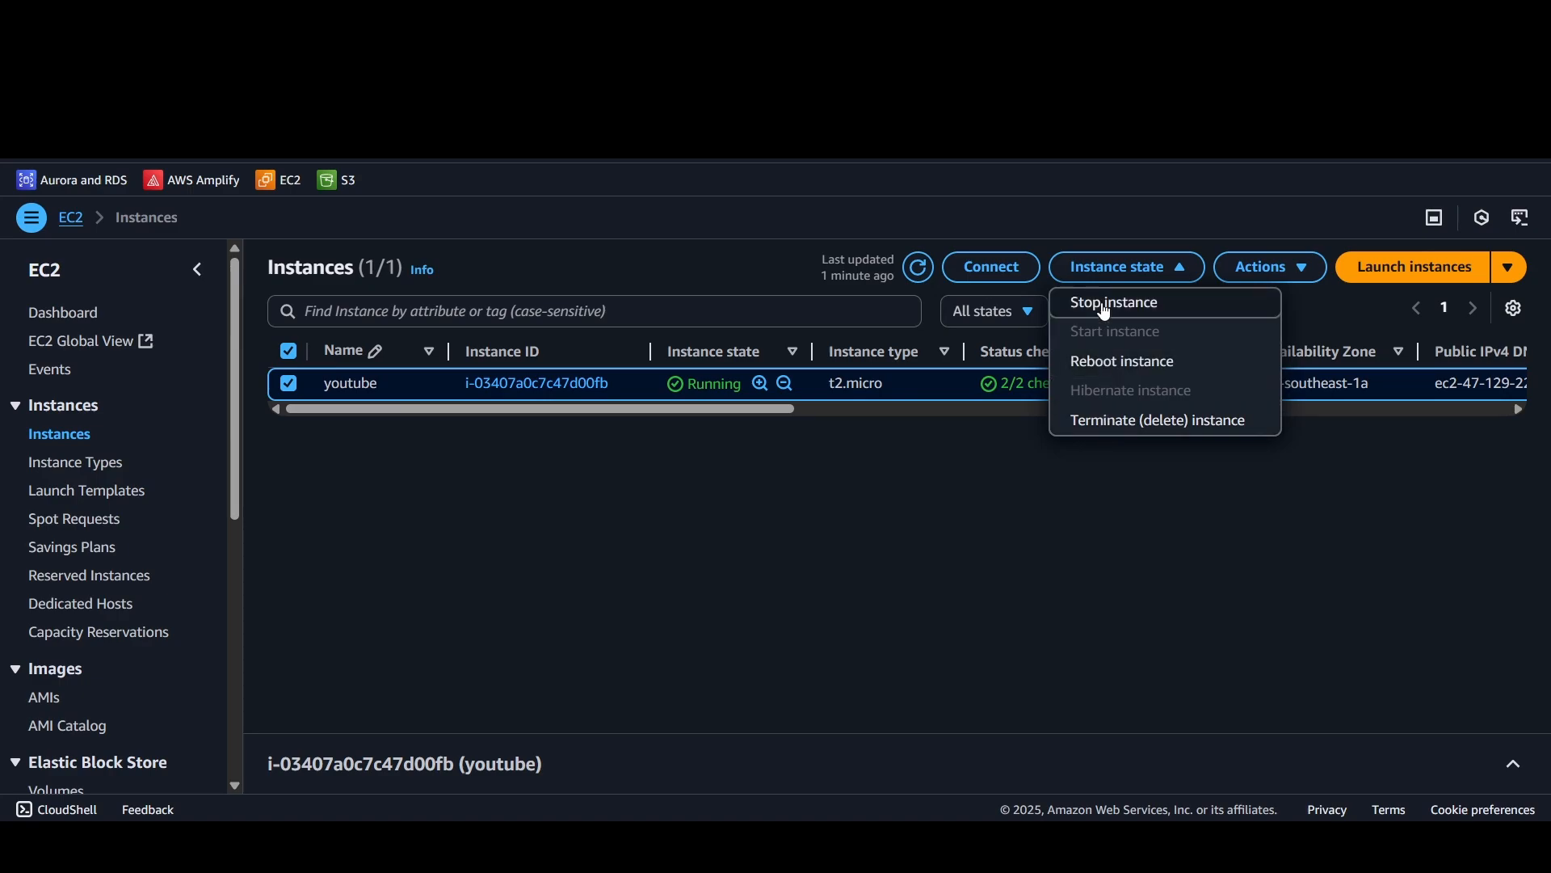
click(692, 383)
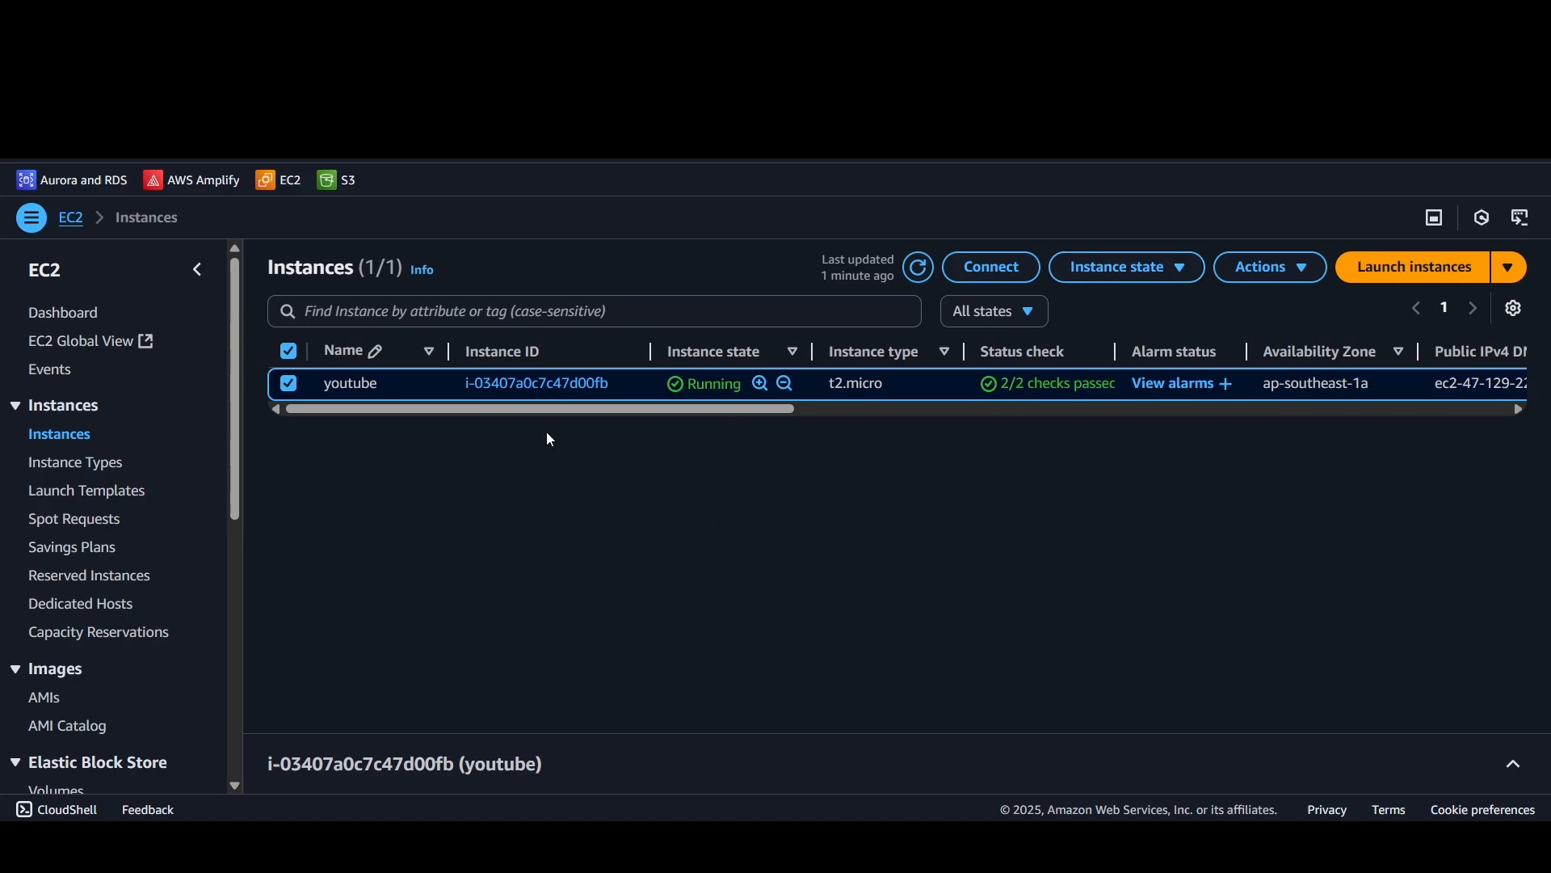
click(288, 385)
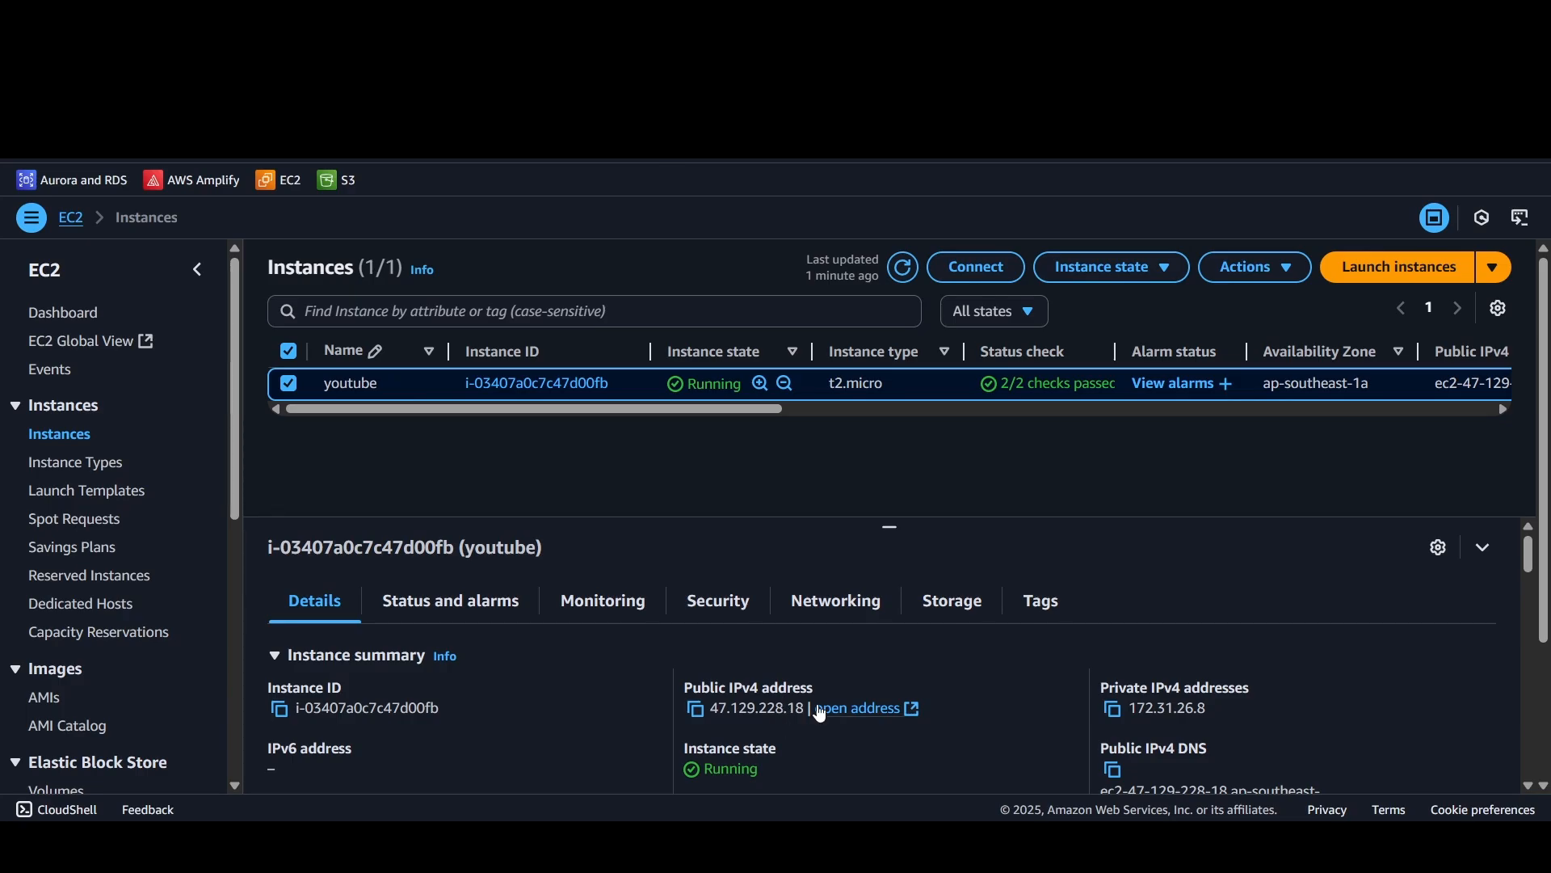
click(1484, 547)
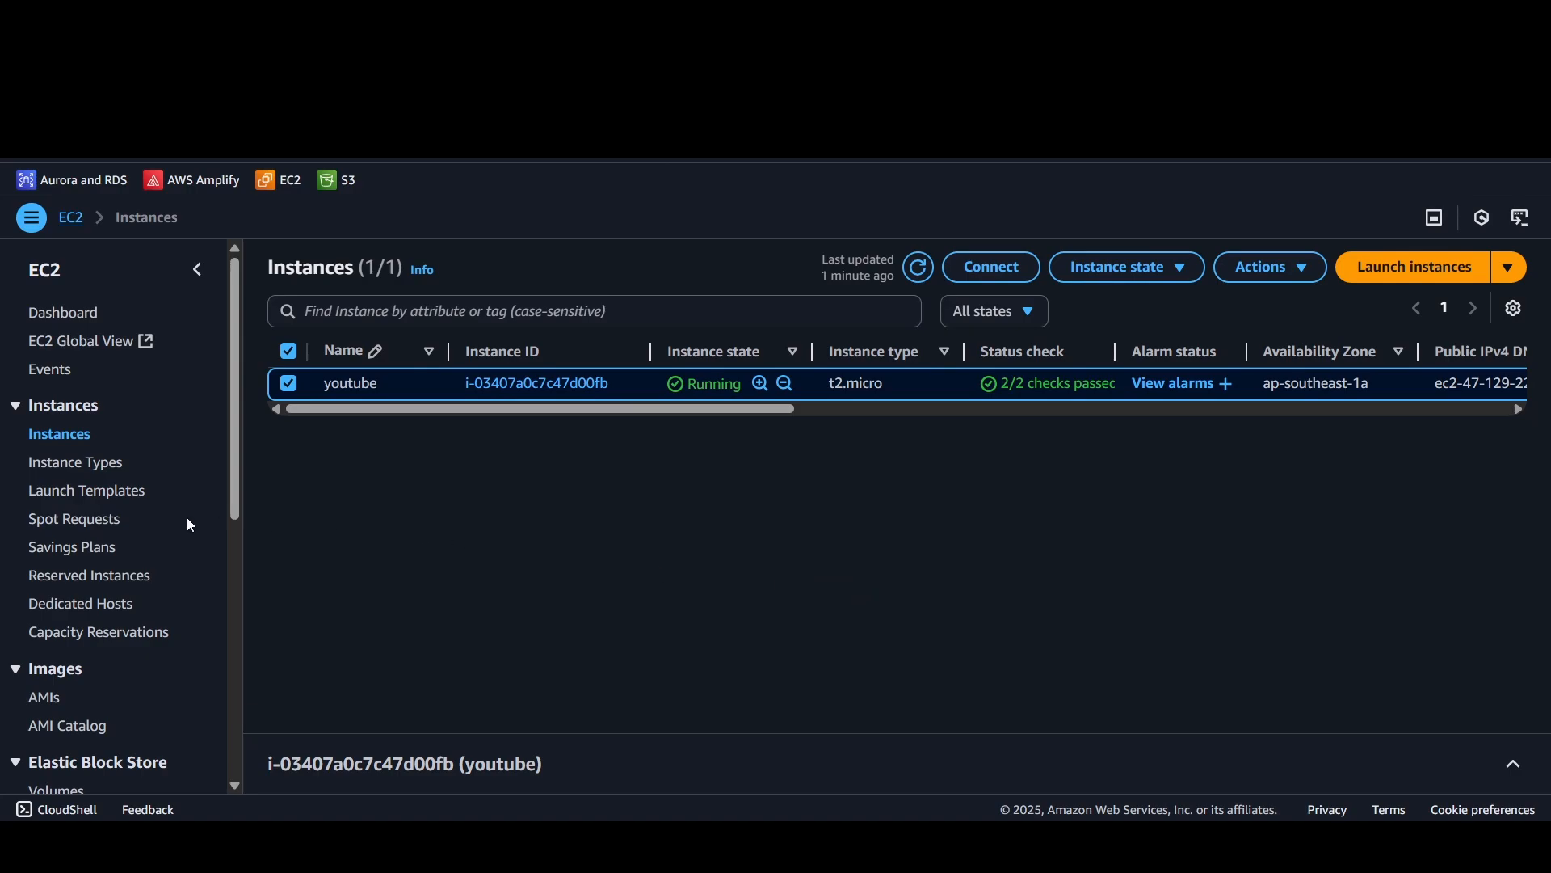
Step: Look over the Network & Security options and review the stop, reboot and terminate actions for youtube without applying any
scroll(178, 565, down, 1)
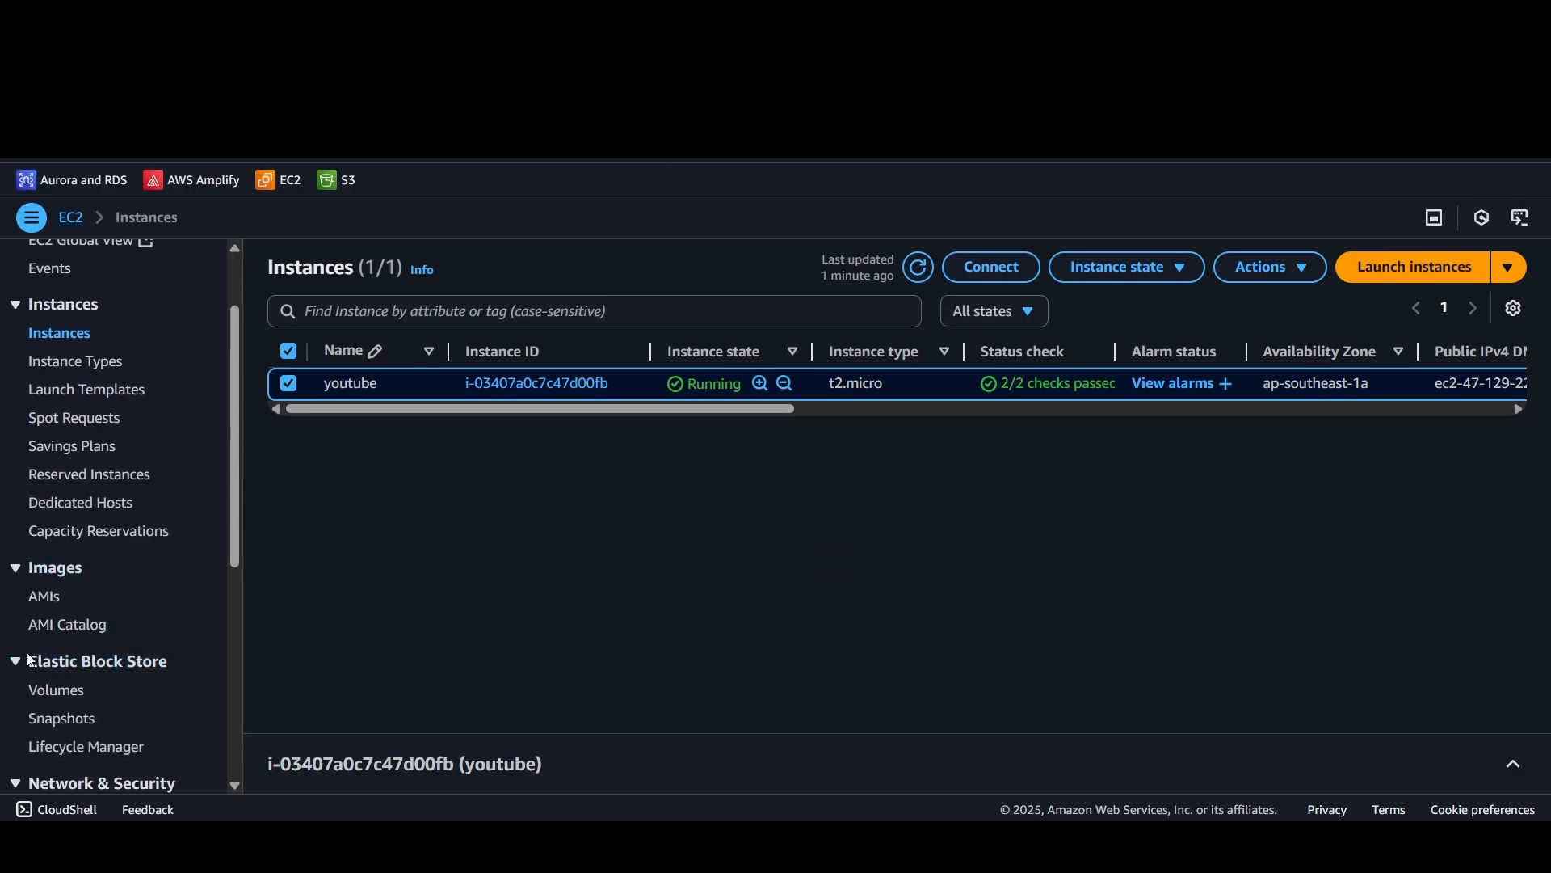
scroll(137, 638, down, 2)
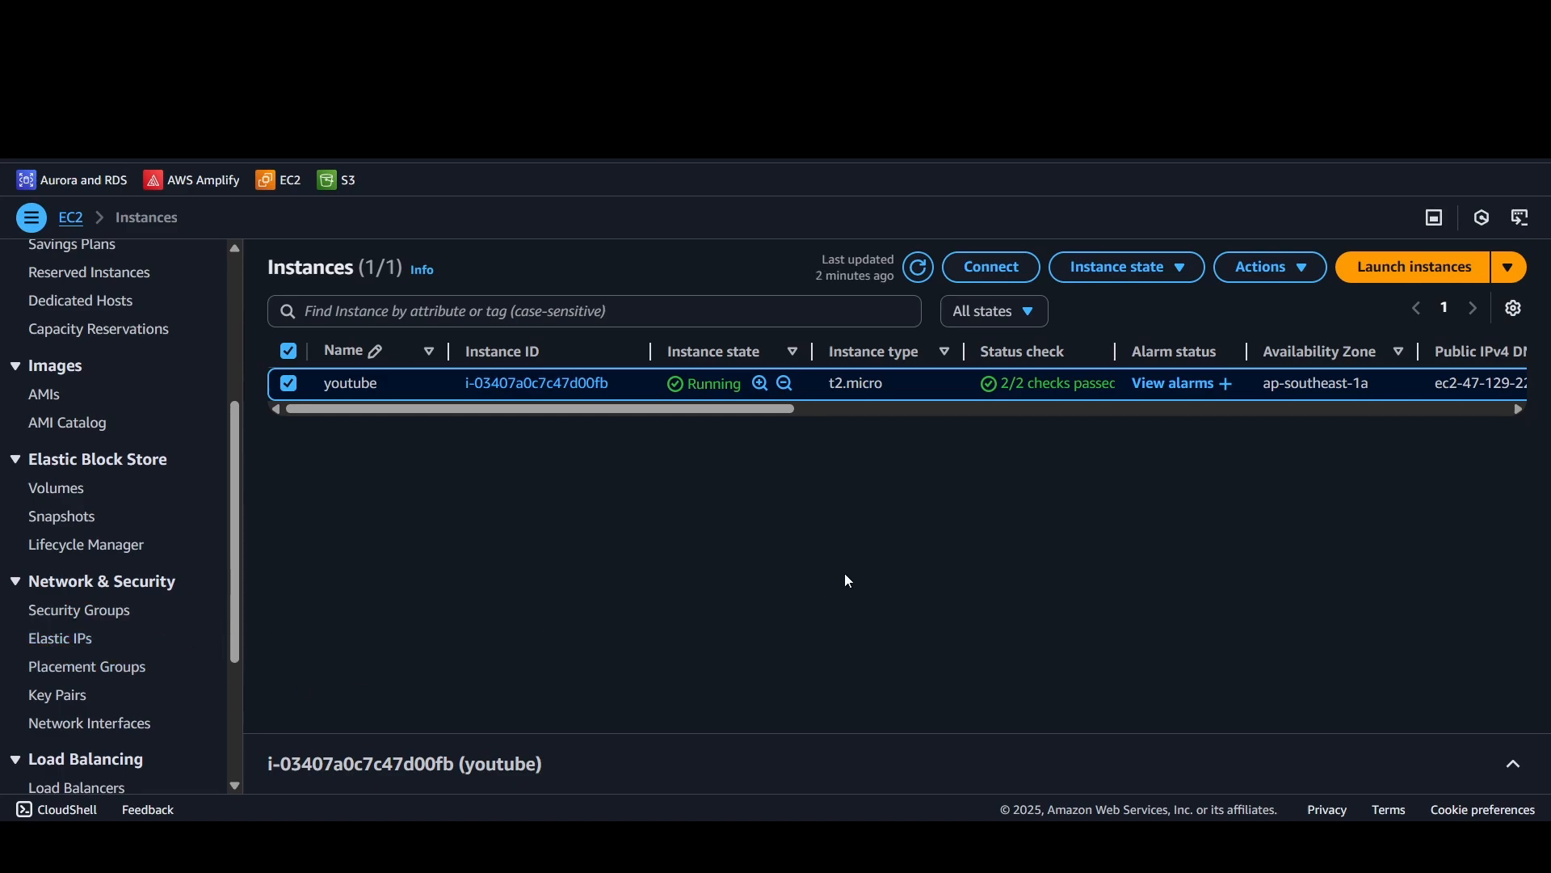
click(1129, 273)
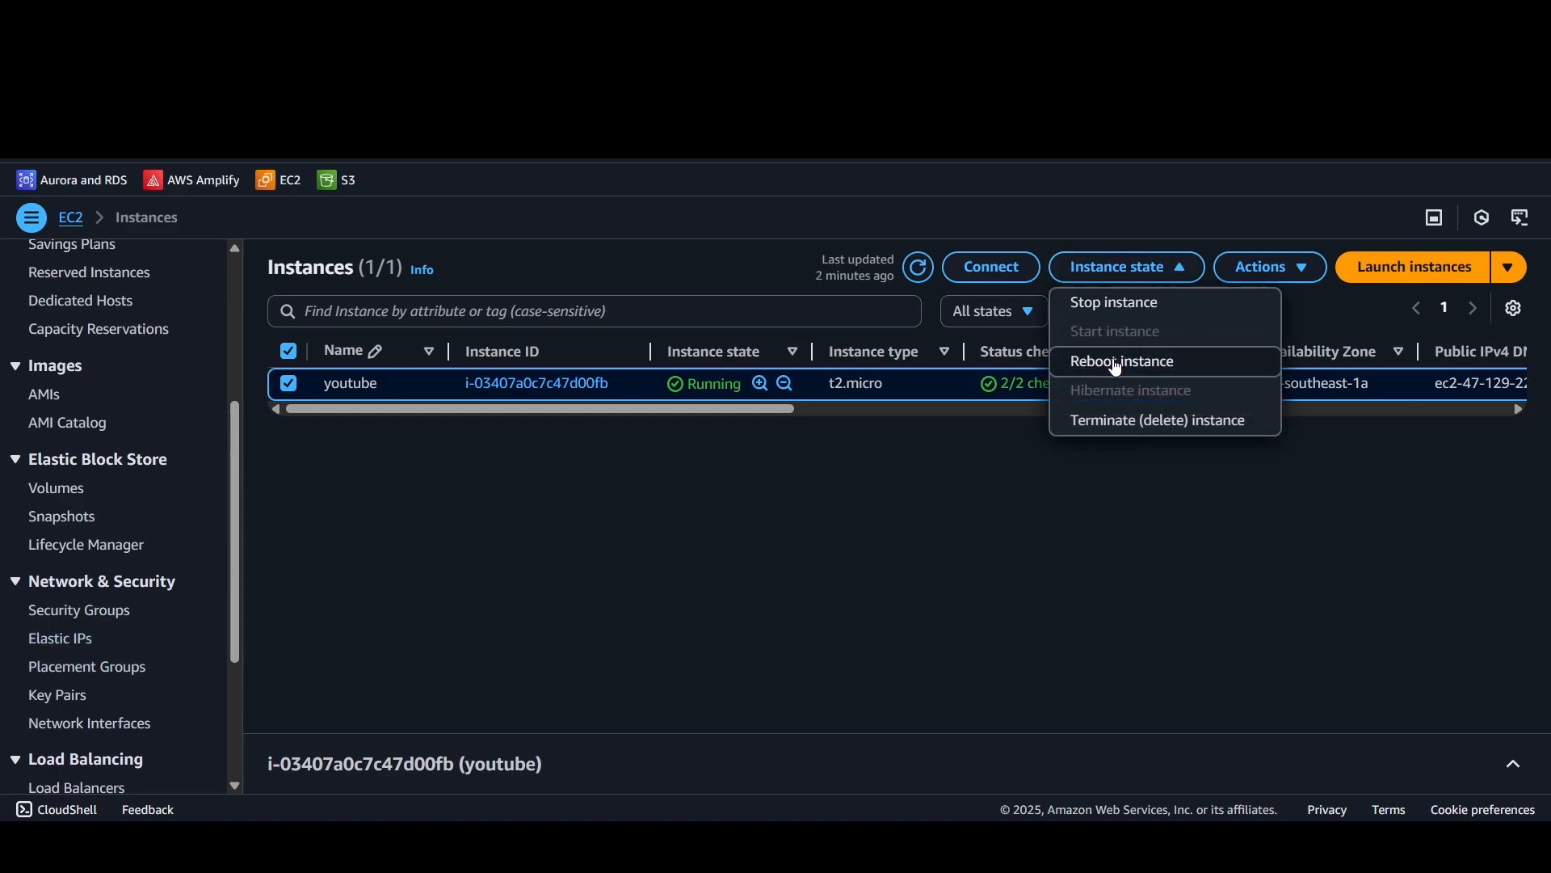
click(1007, 529)
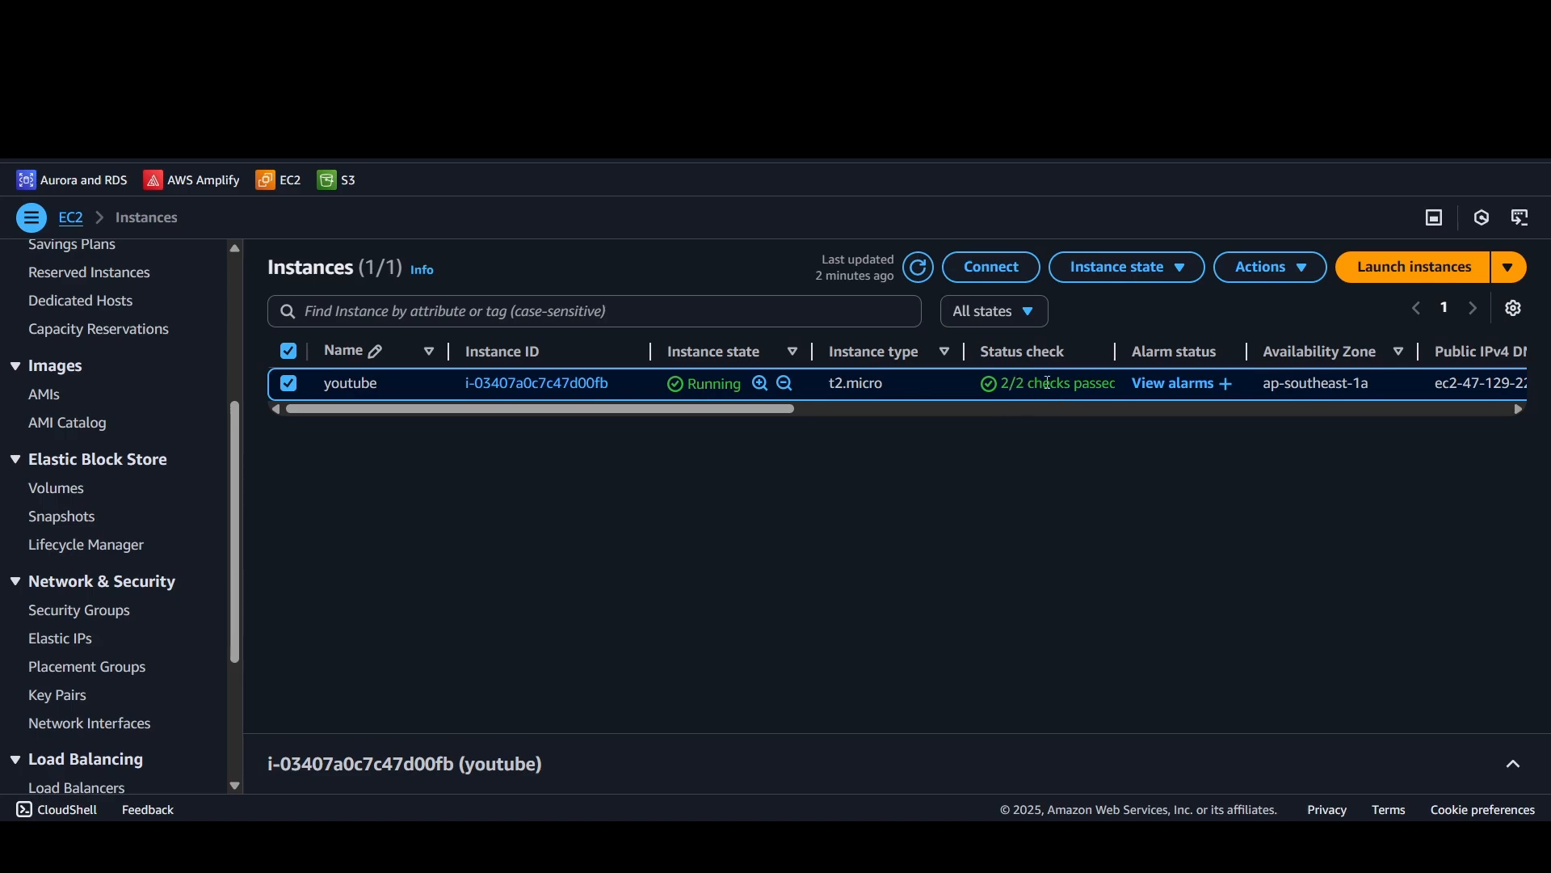
click(1114, 279)
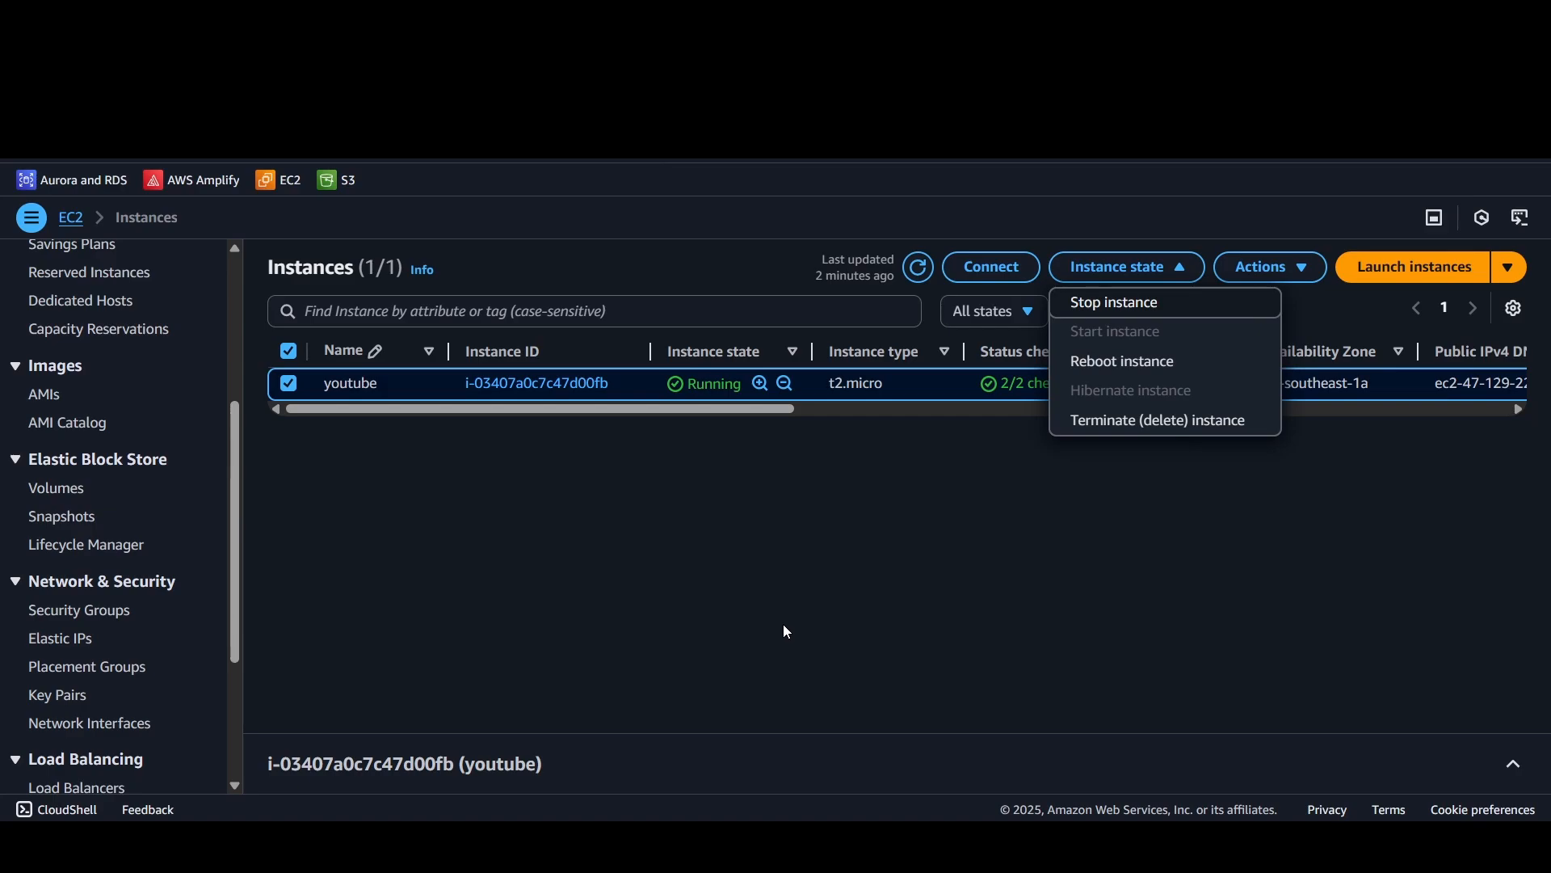
click(816, 614)
click(1148, 267)
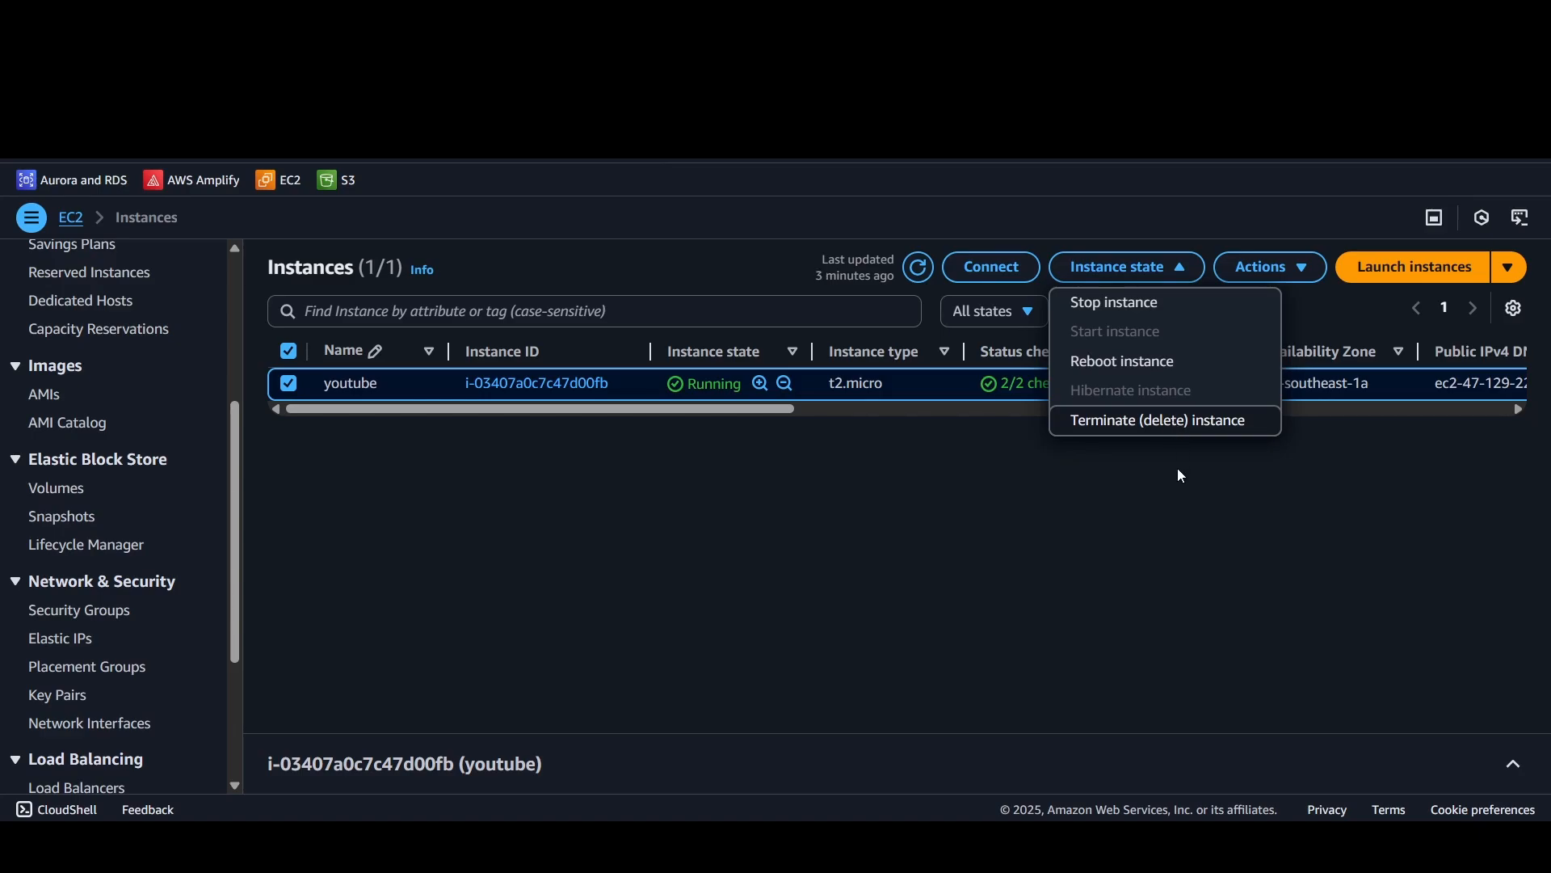
click(1148, 467)
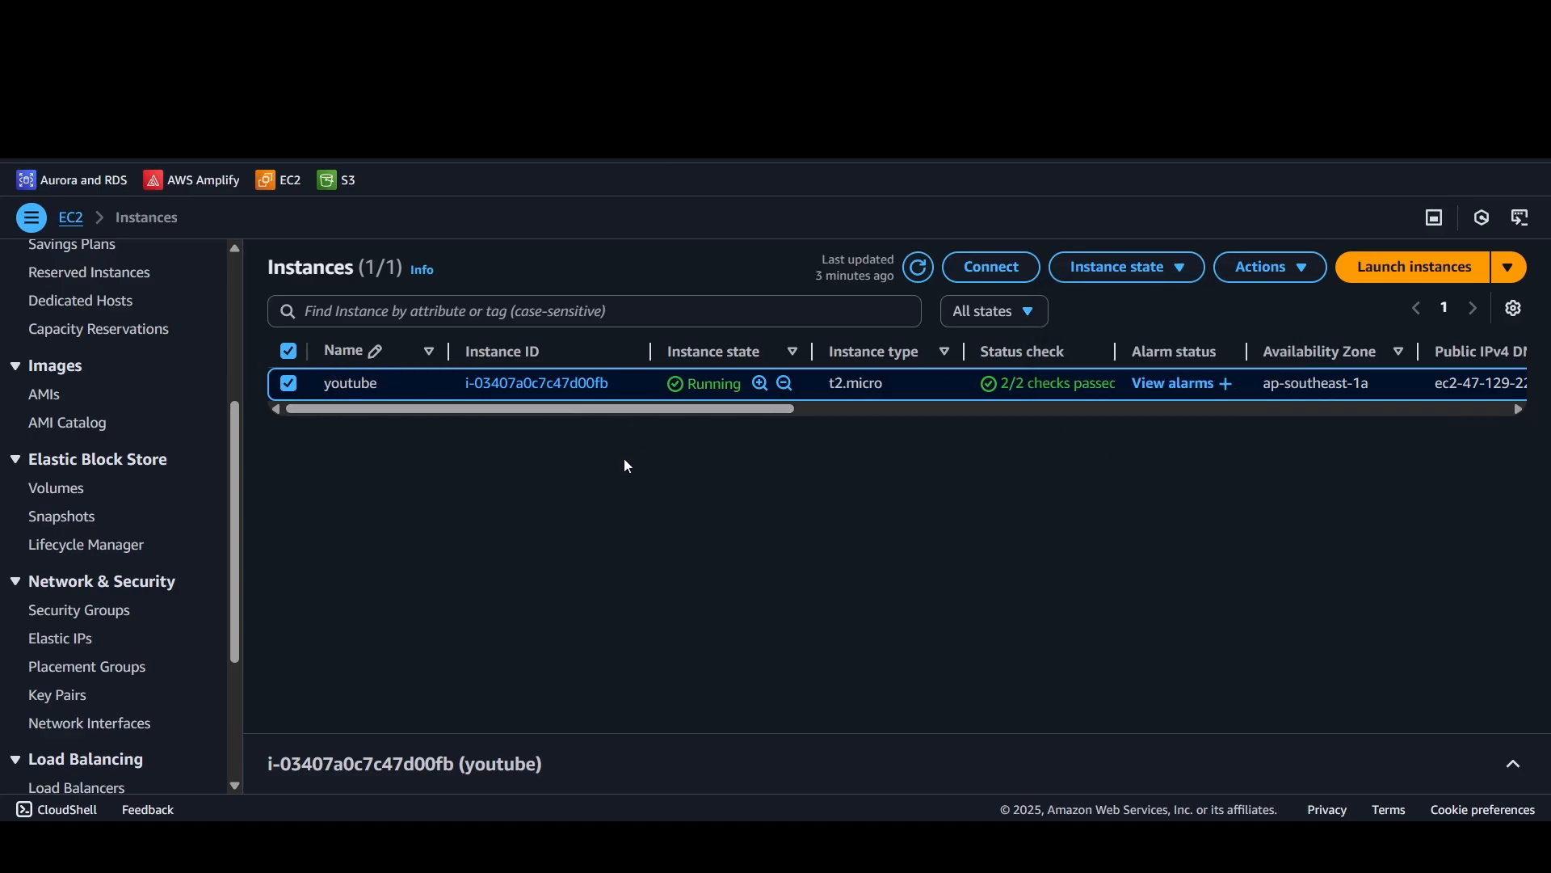
Step: Look over youtube's instance summary and review its available instance settings, including the instance type option, without changing any
click(1513, 763)
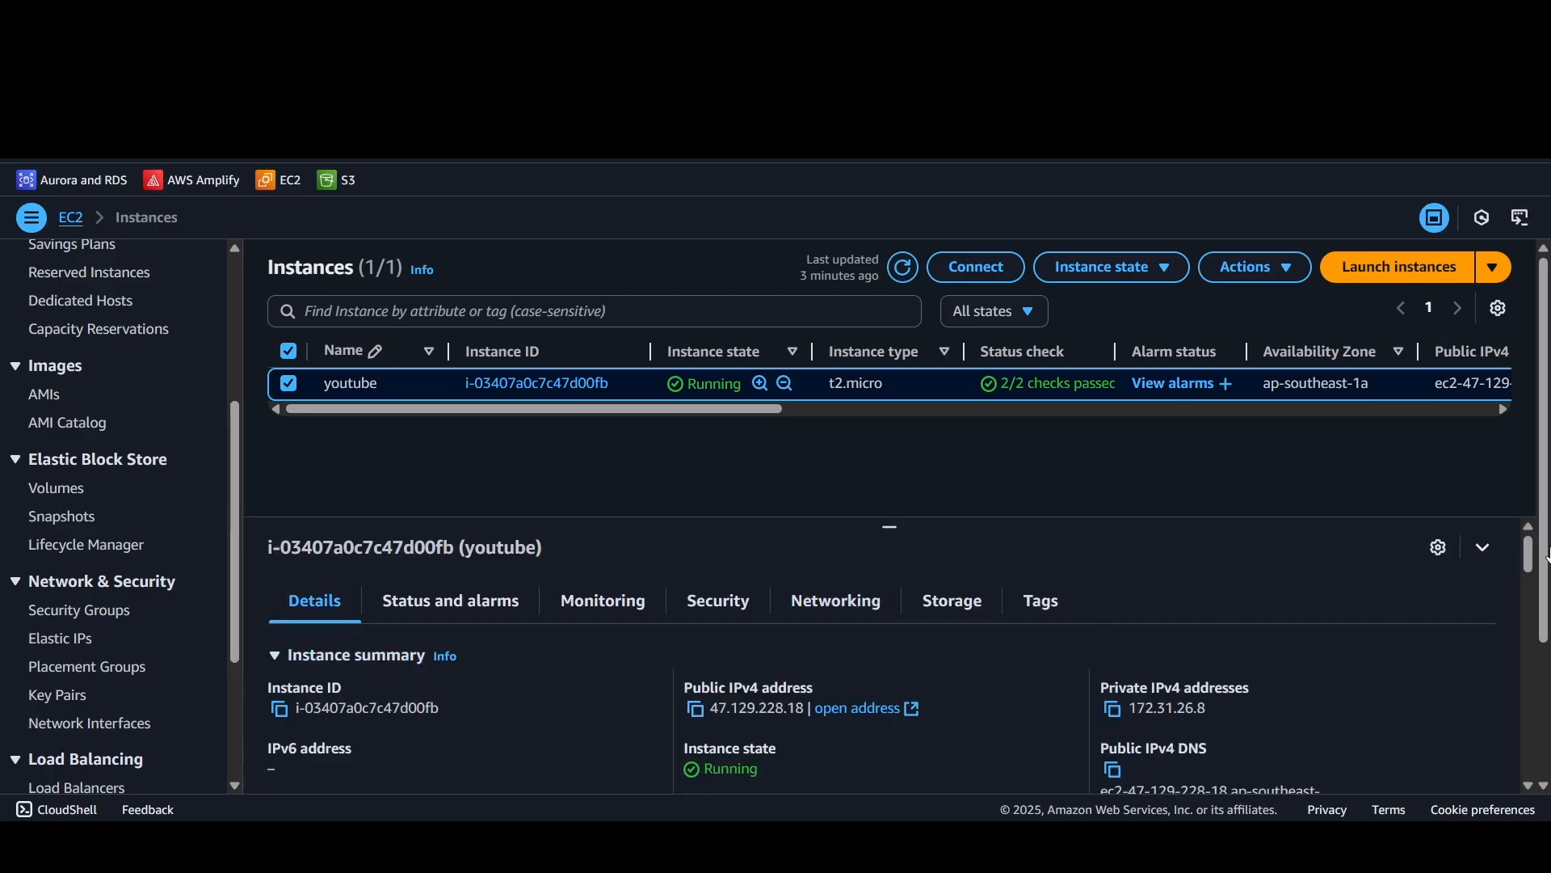
click(1483, 547)
click(1262, 267)
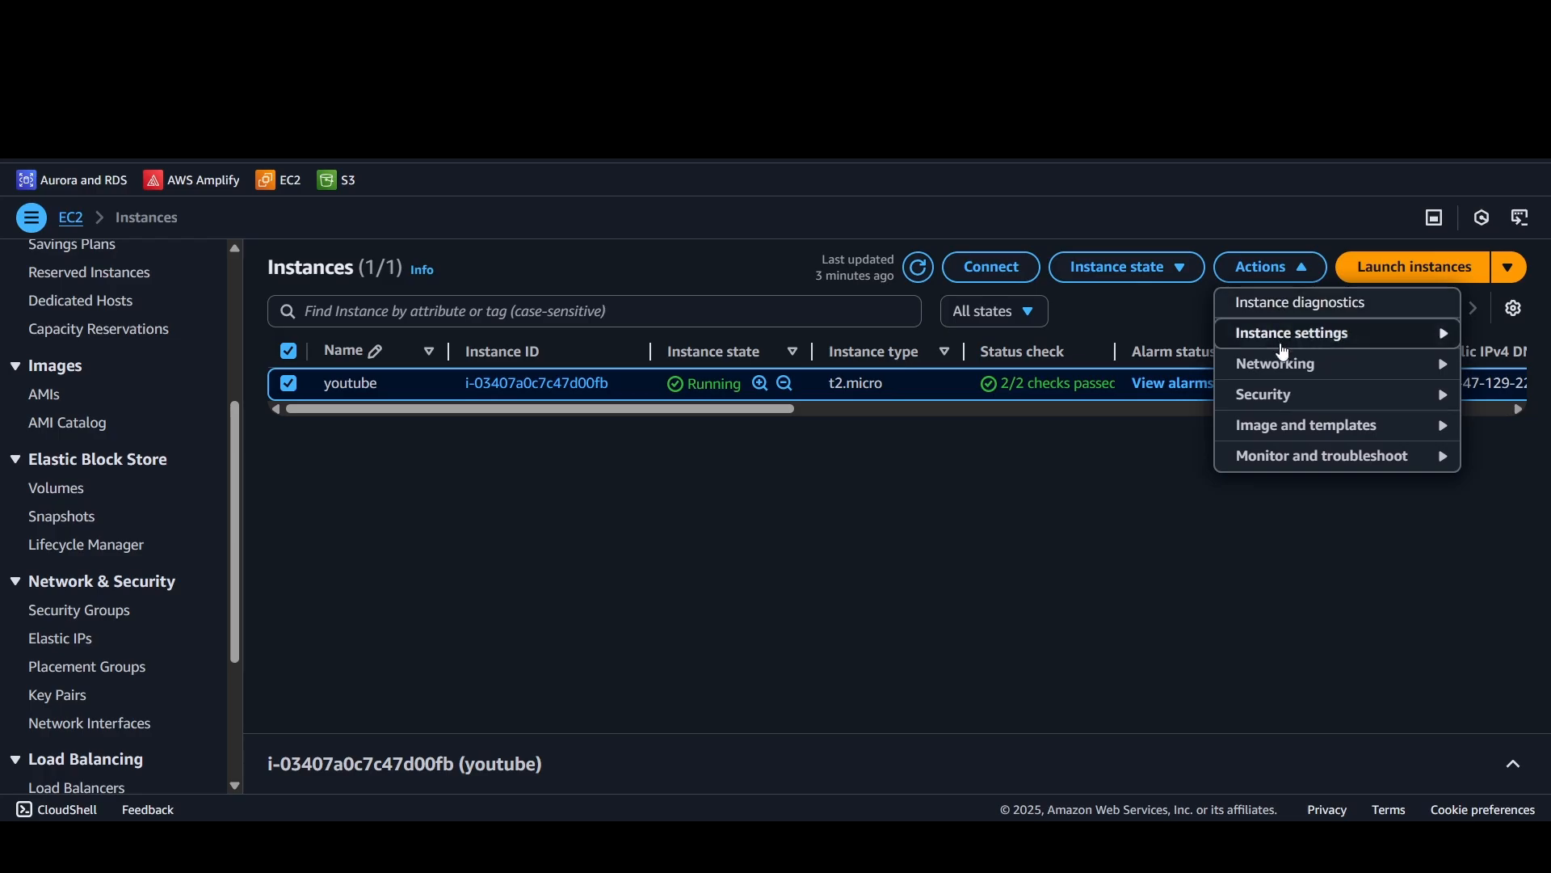
mouse_move(1284, 353)
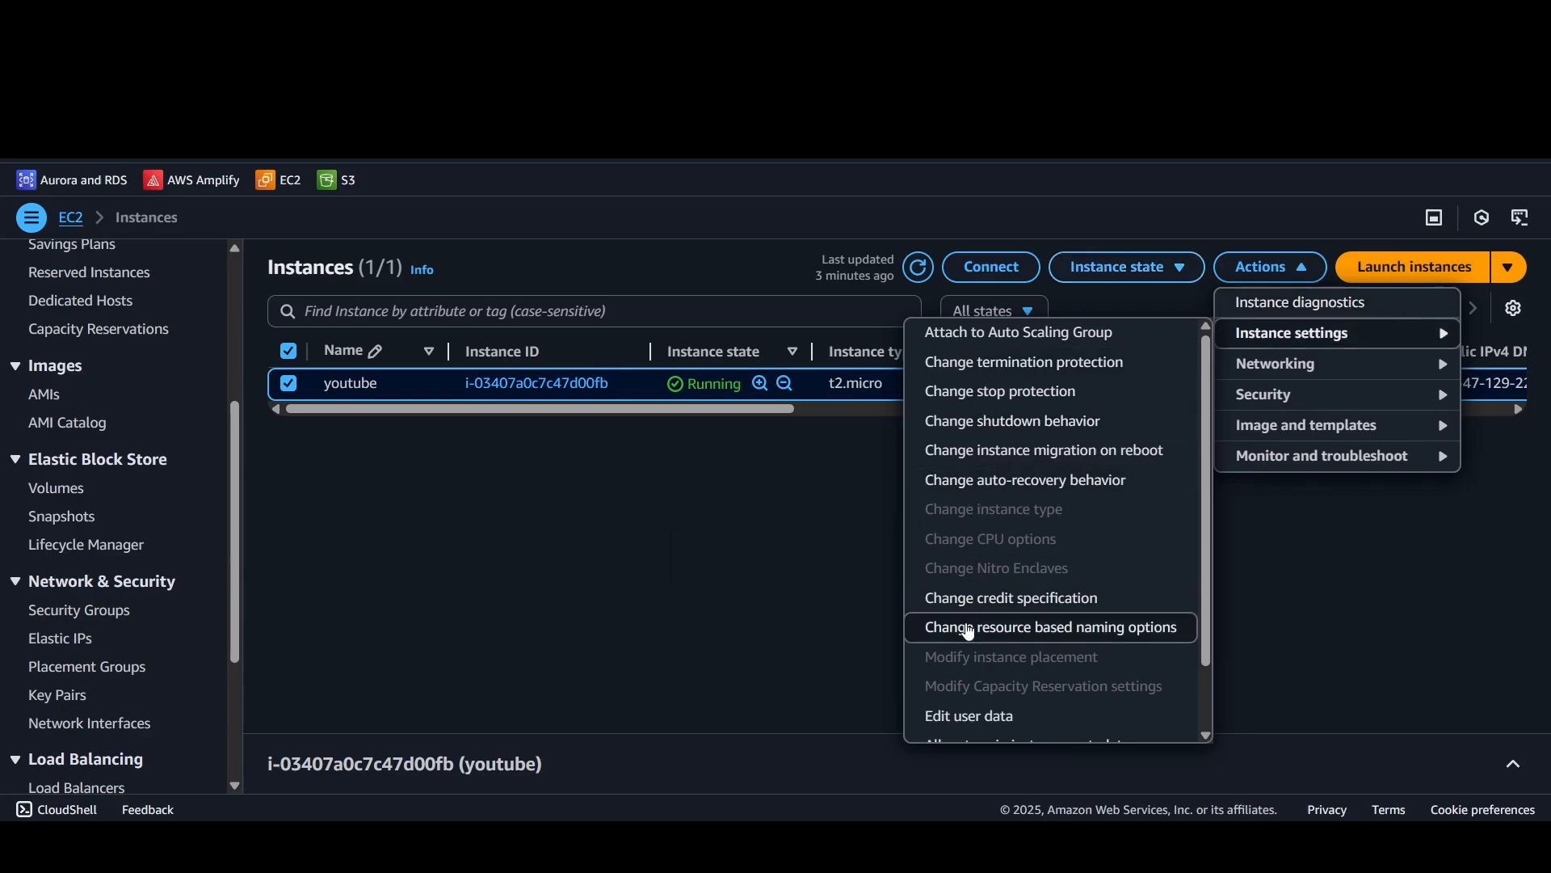
scroll(966, 695, down, 2)
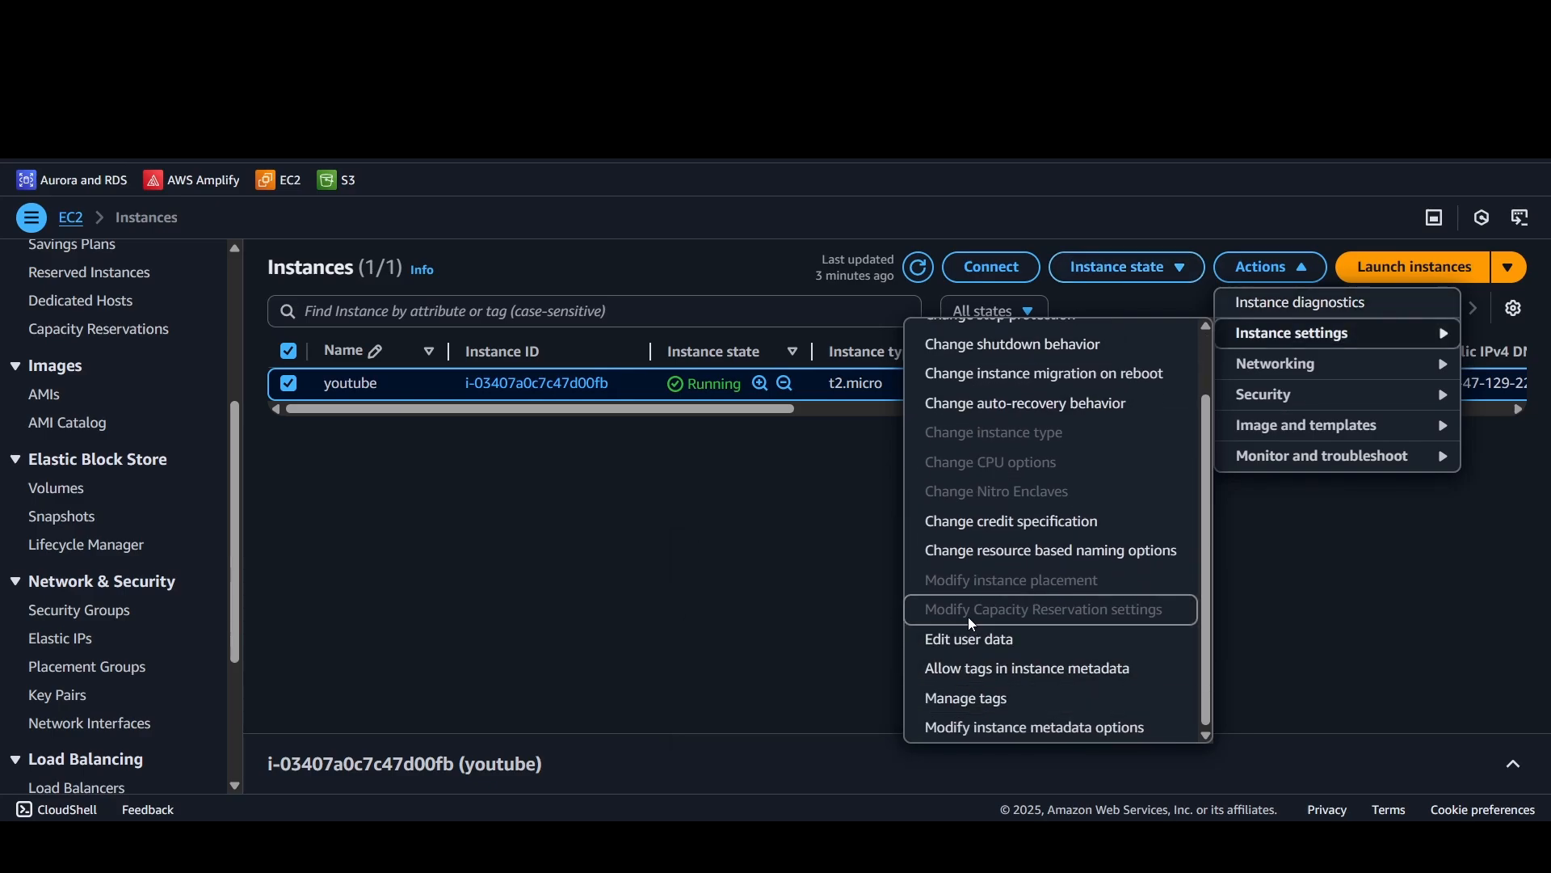
scroll(972, 610, up, 2)
click(616, 549)
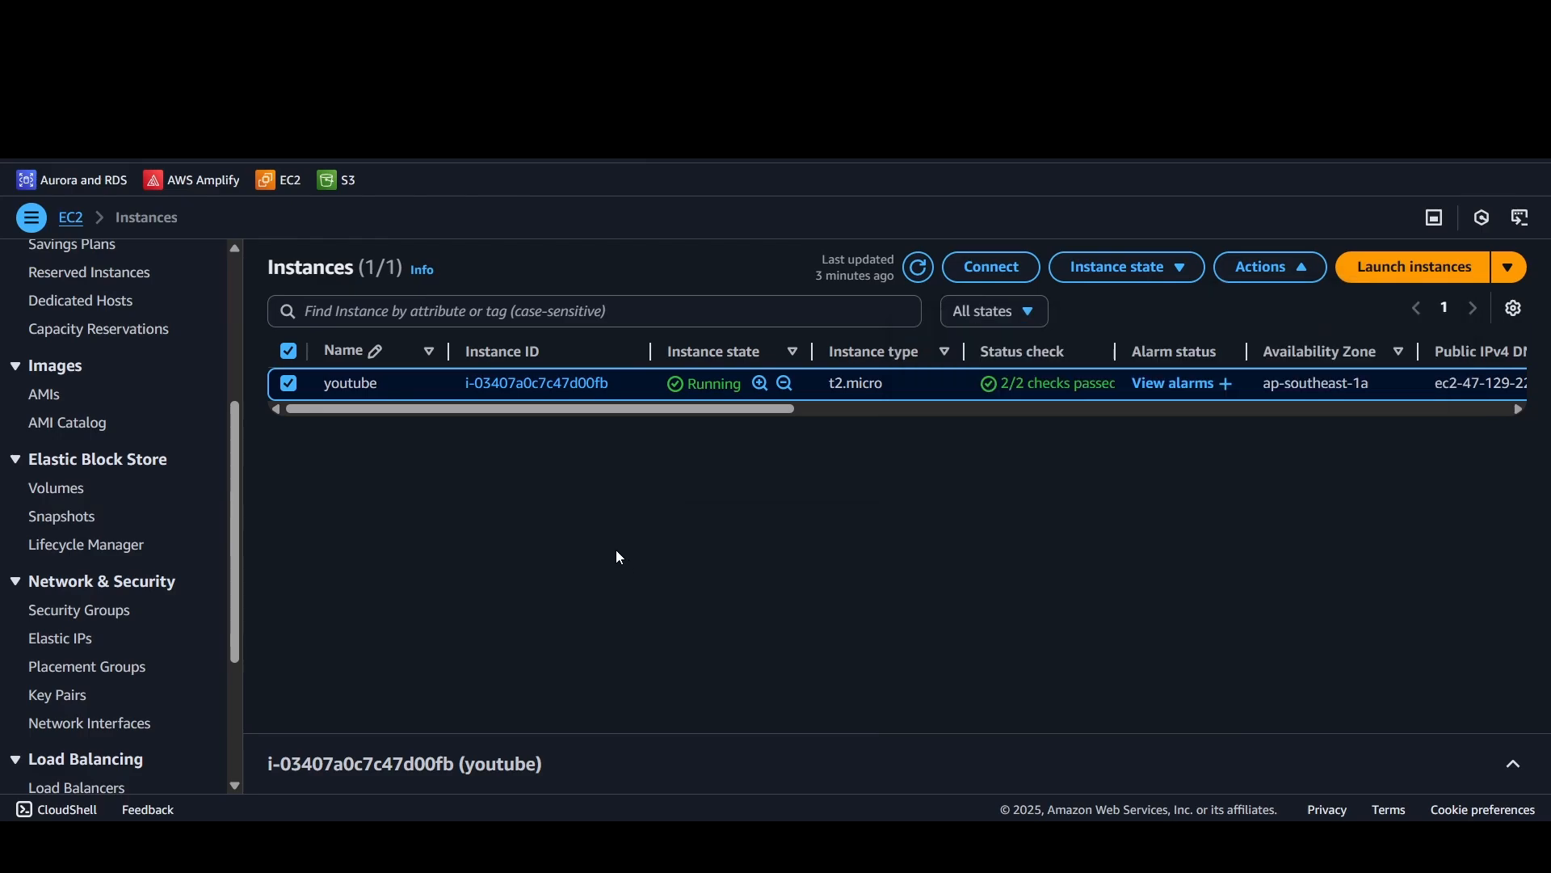
Step: Stop the youtube instance and confirm the stop request
click(1129, 270)
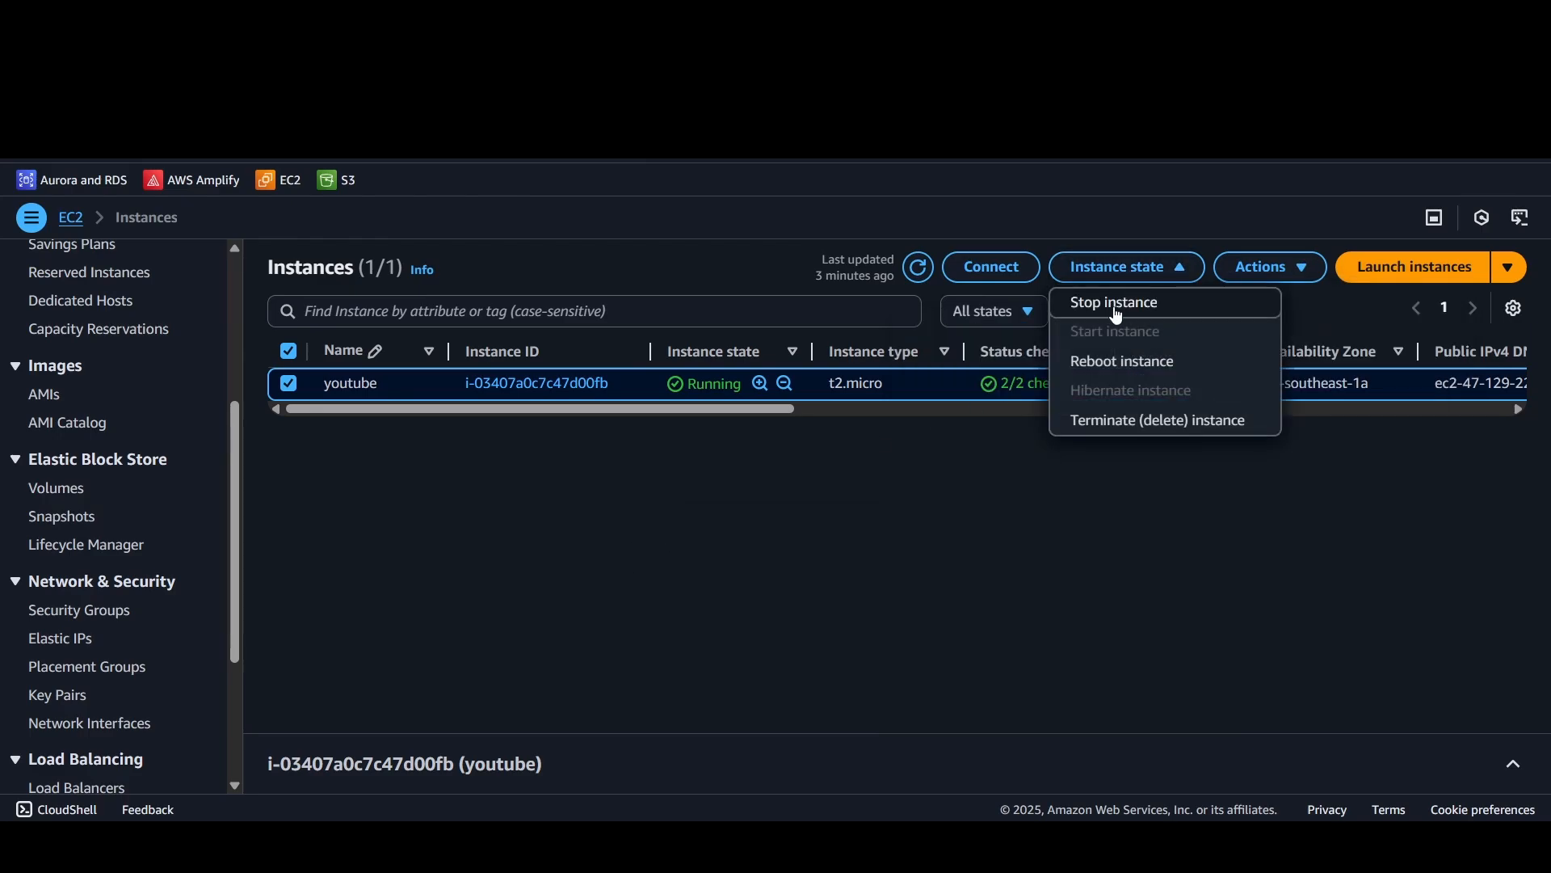
click(1117, 314)
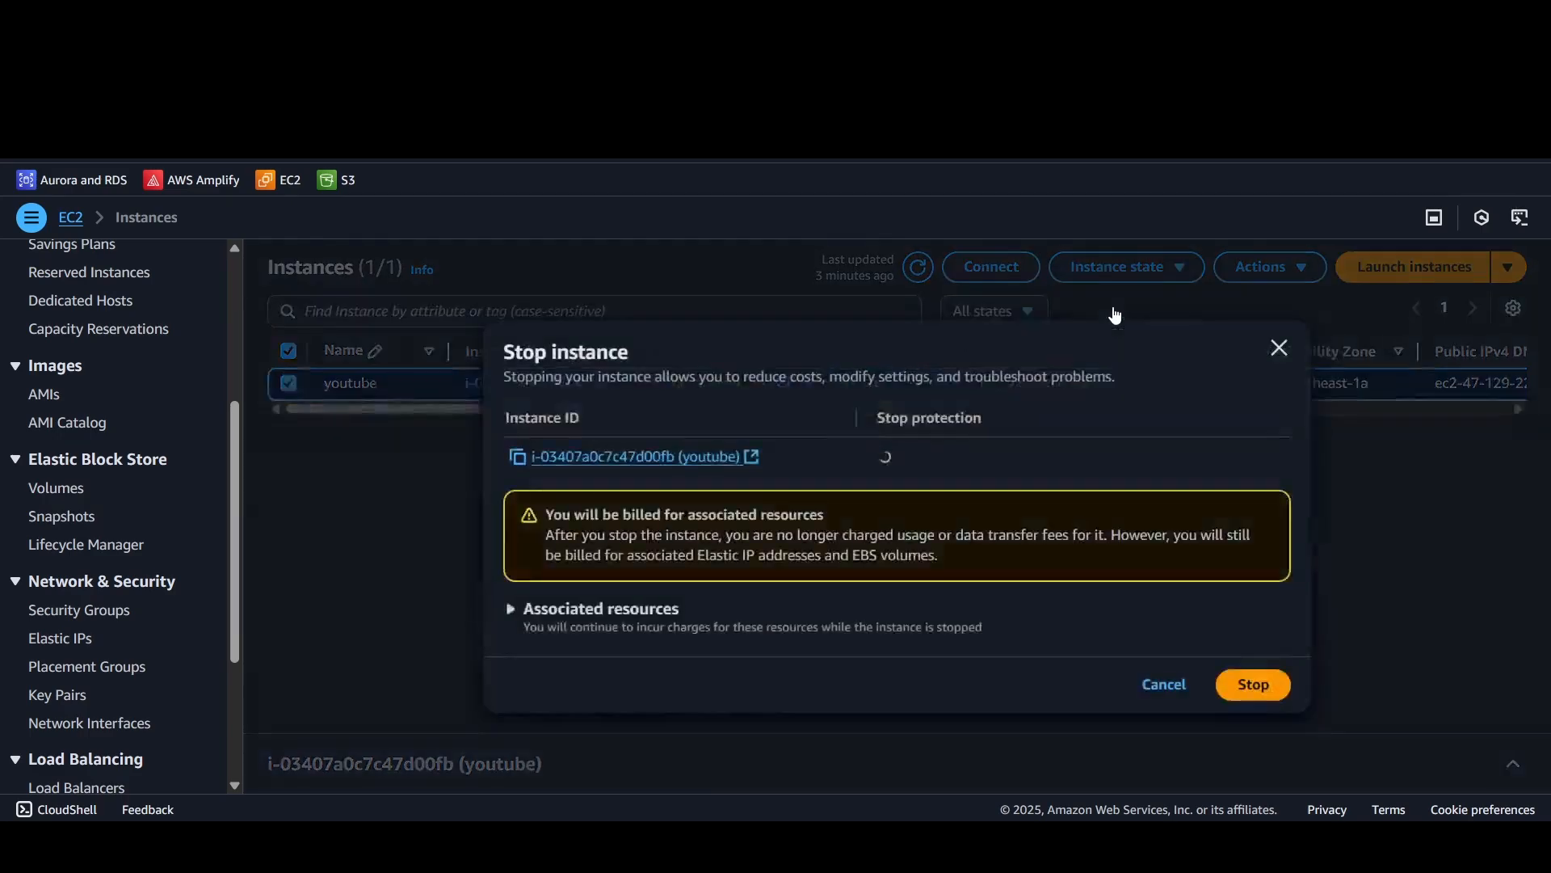
click(1263, 688)
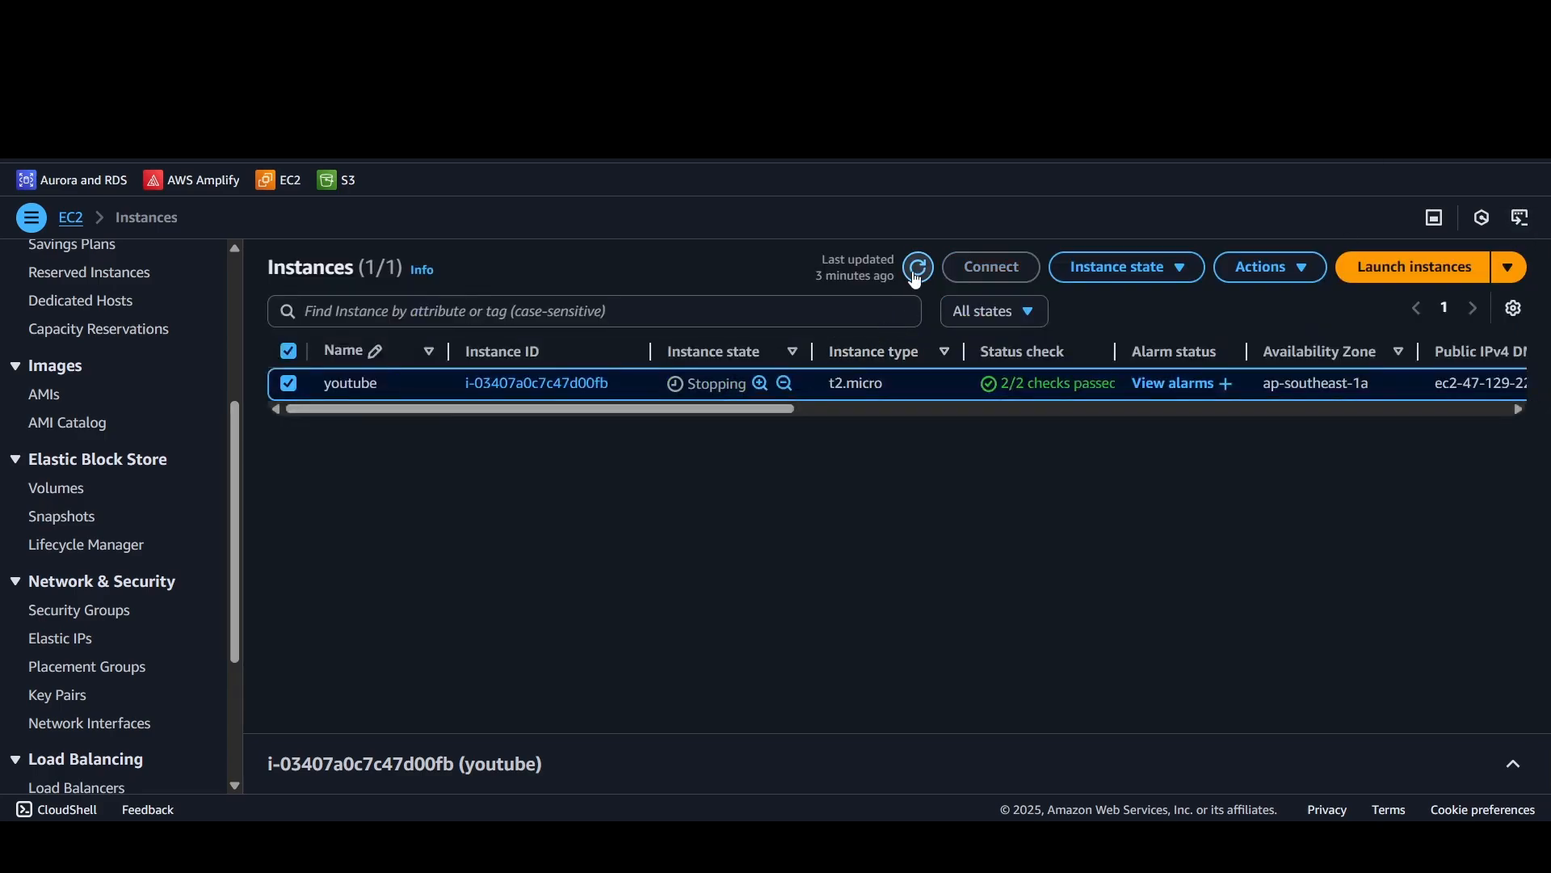
Step: Check youtube's details and whether its instance type can be changed in the instance settings, and collapse the details
click(726, 396)
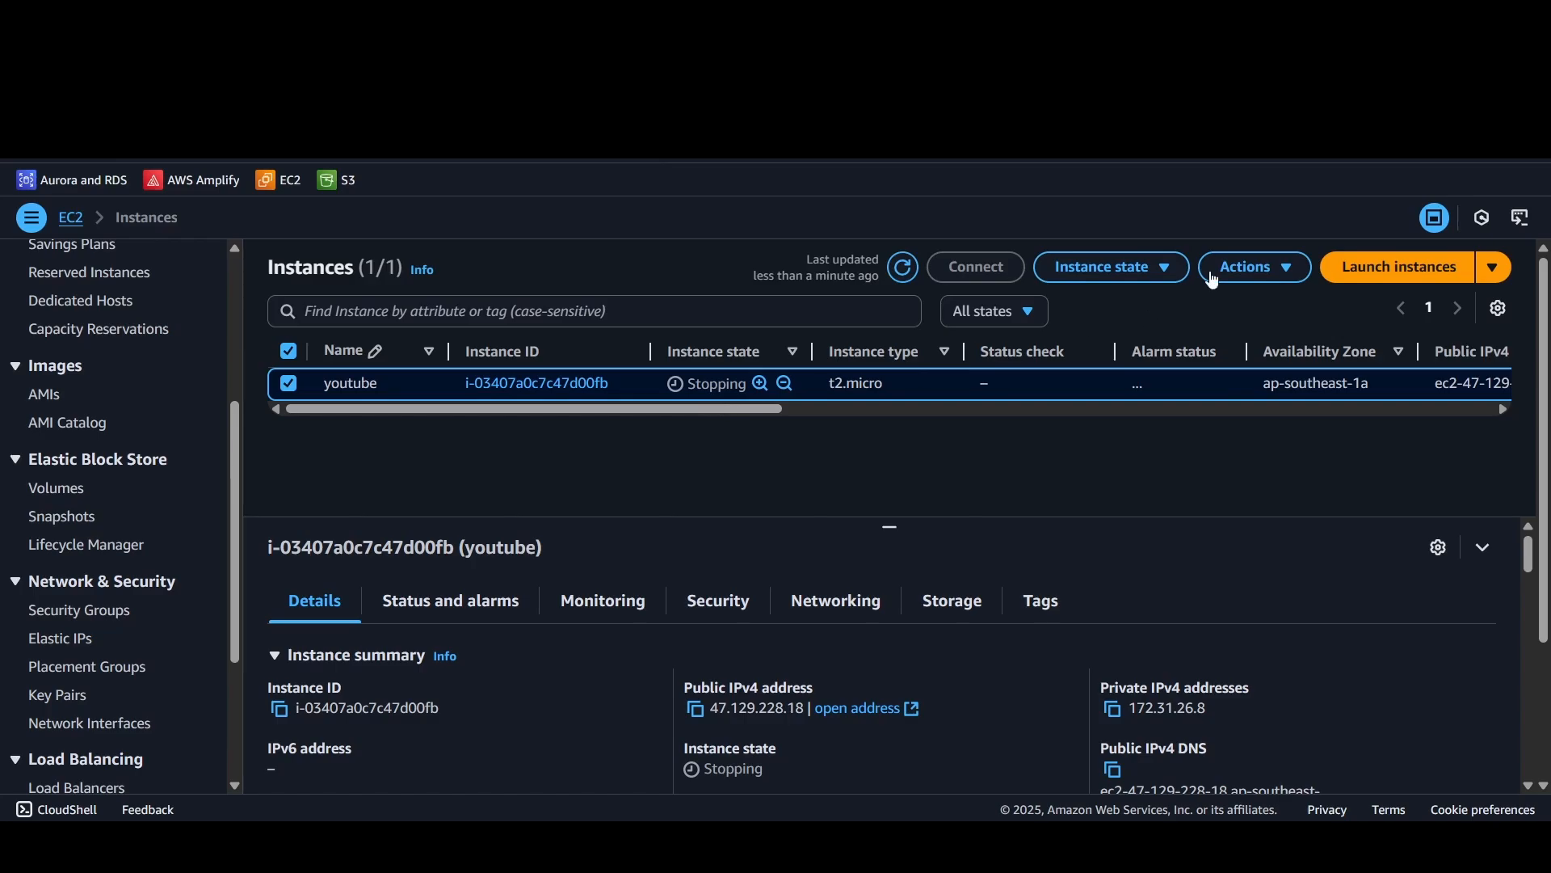
click(1254, 267)
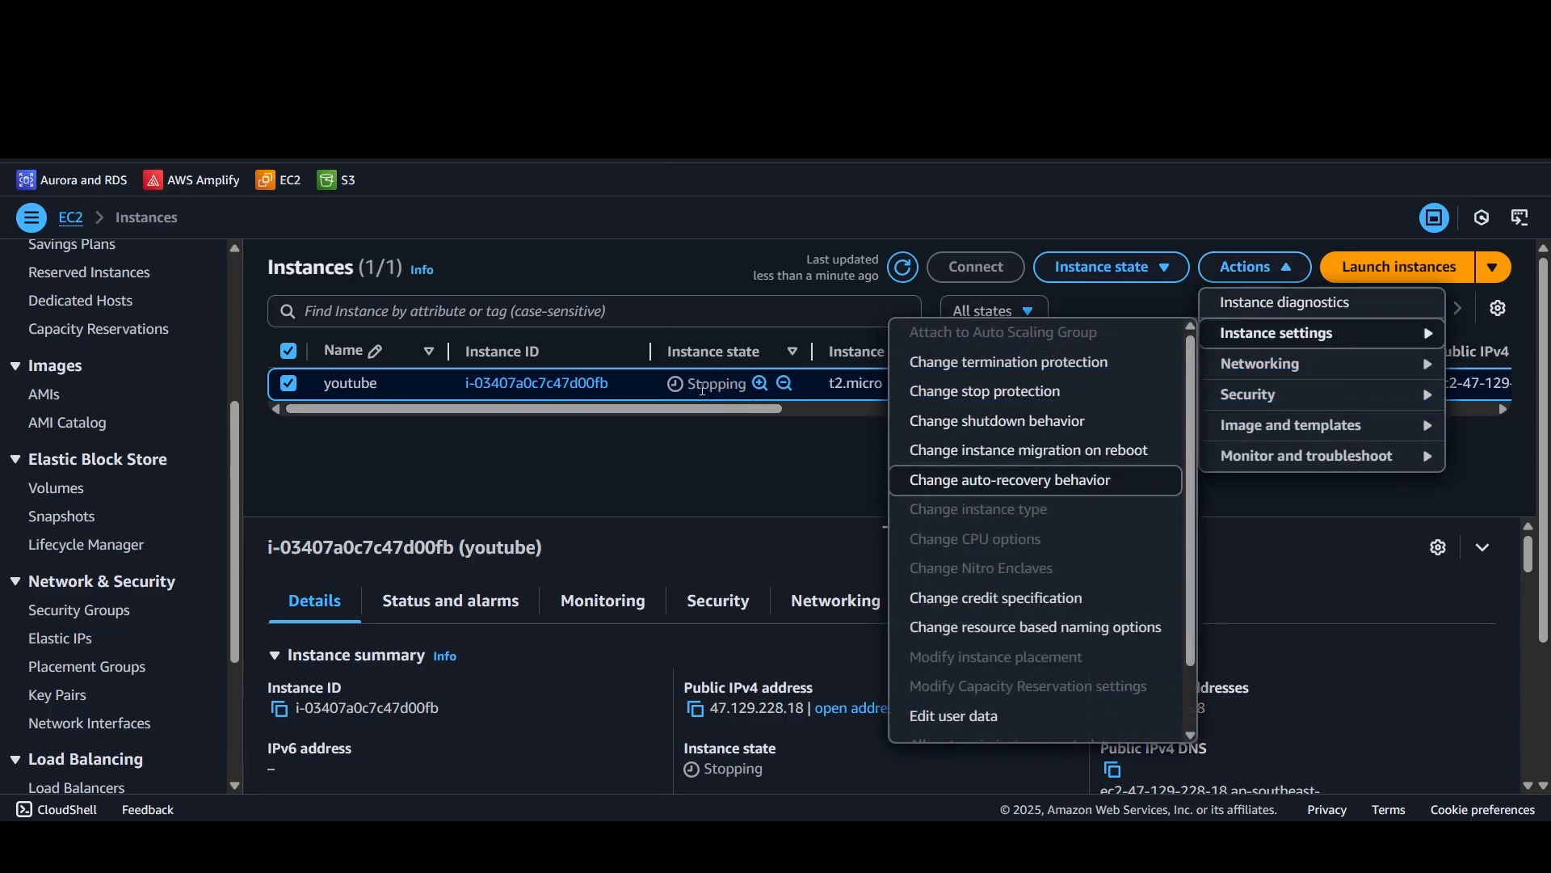
scroll(1023, 505, down, 1)
scroll(1010, 558, up, 2)
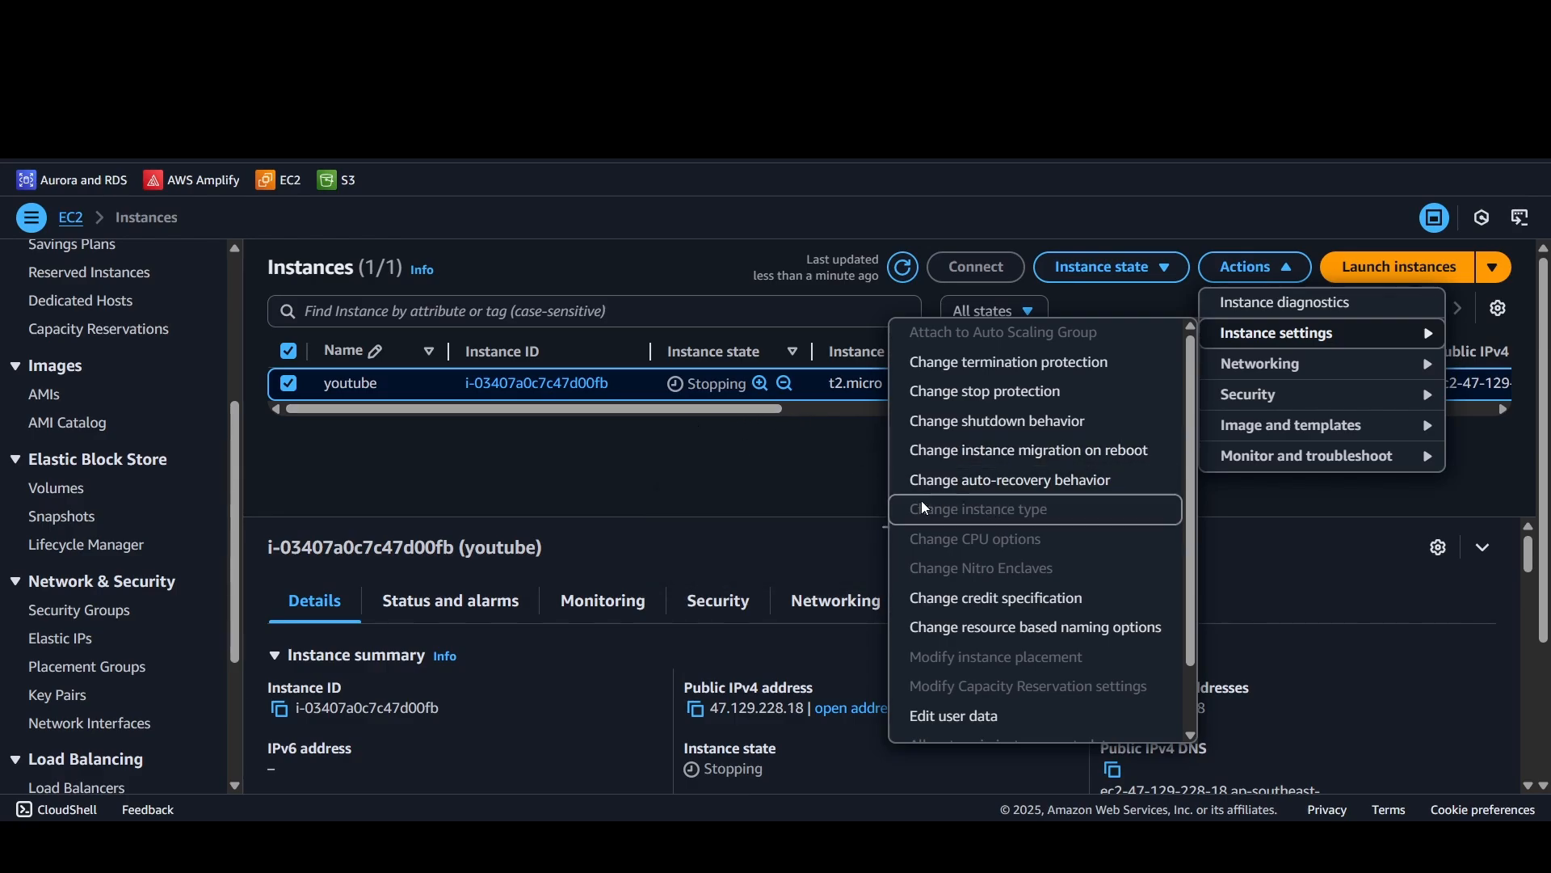
click(702, 438)
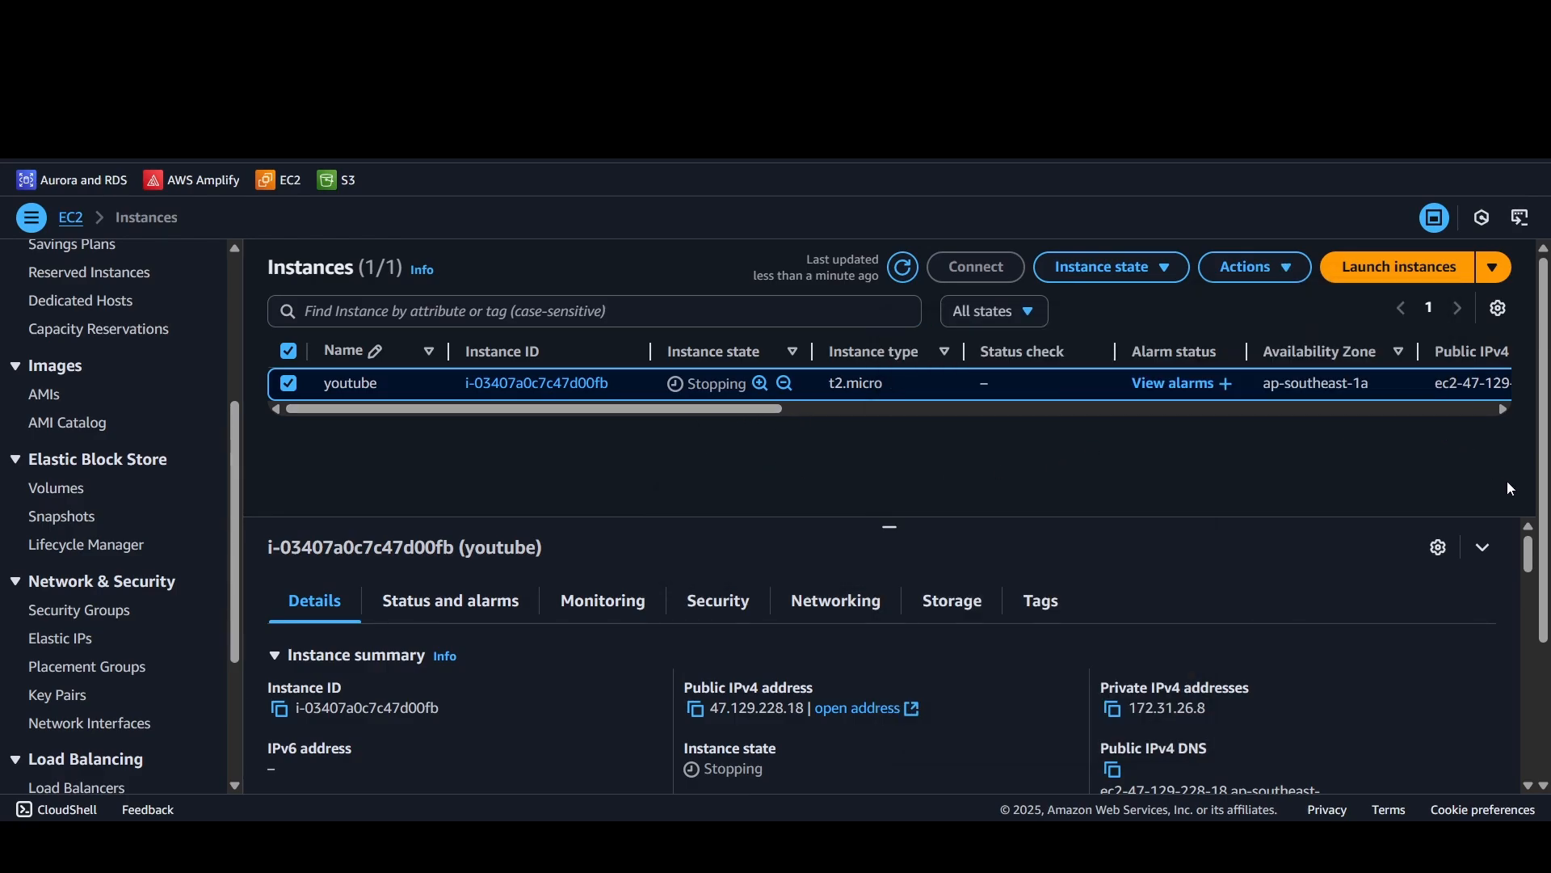
click(1485, 548)
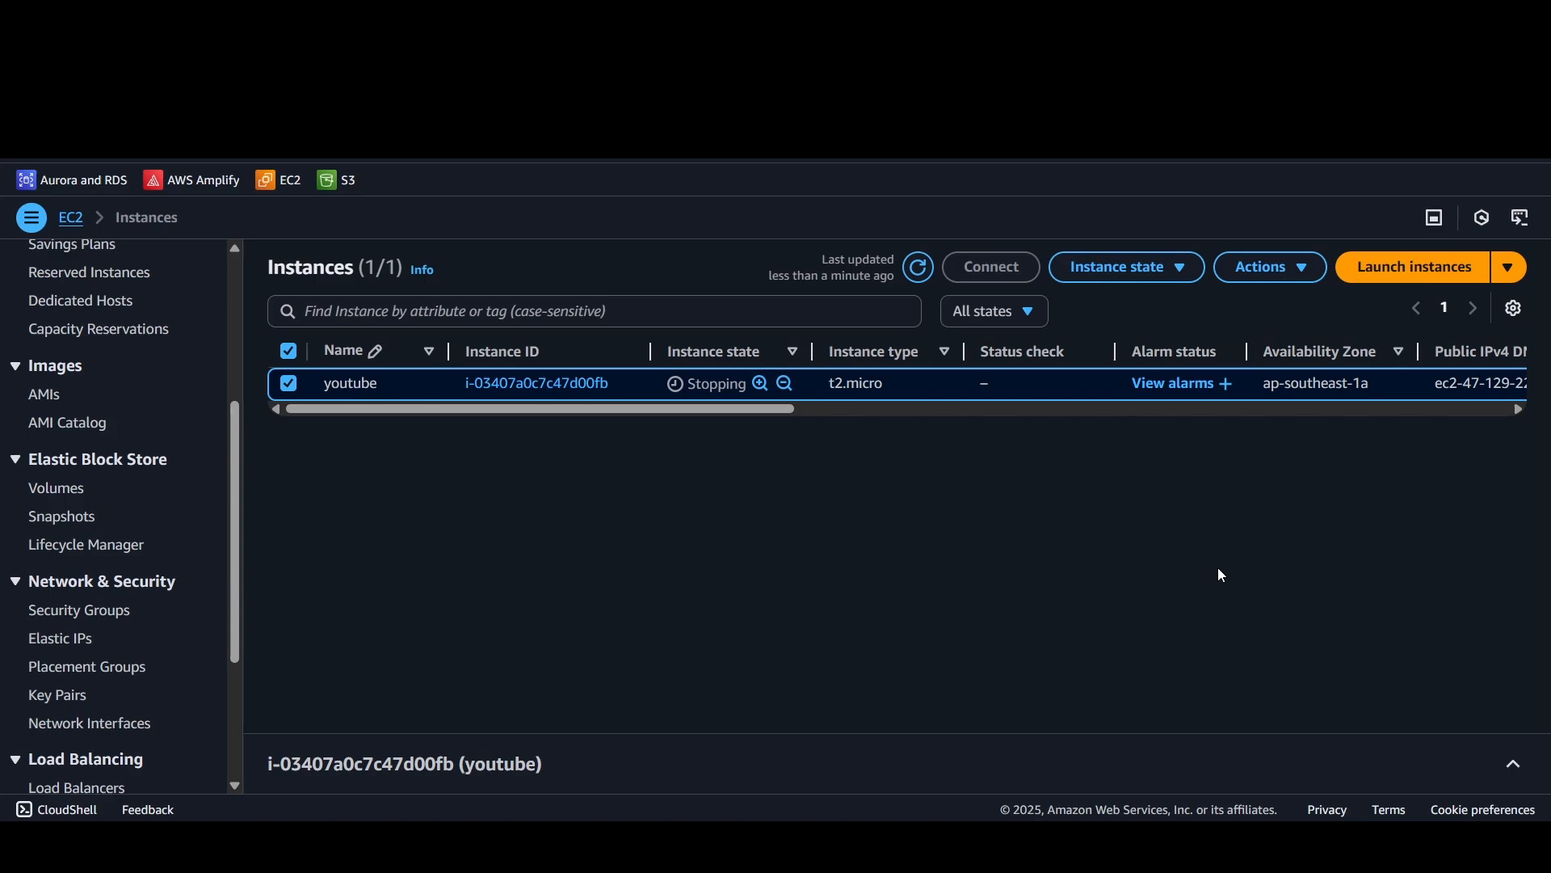